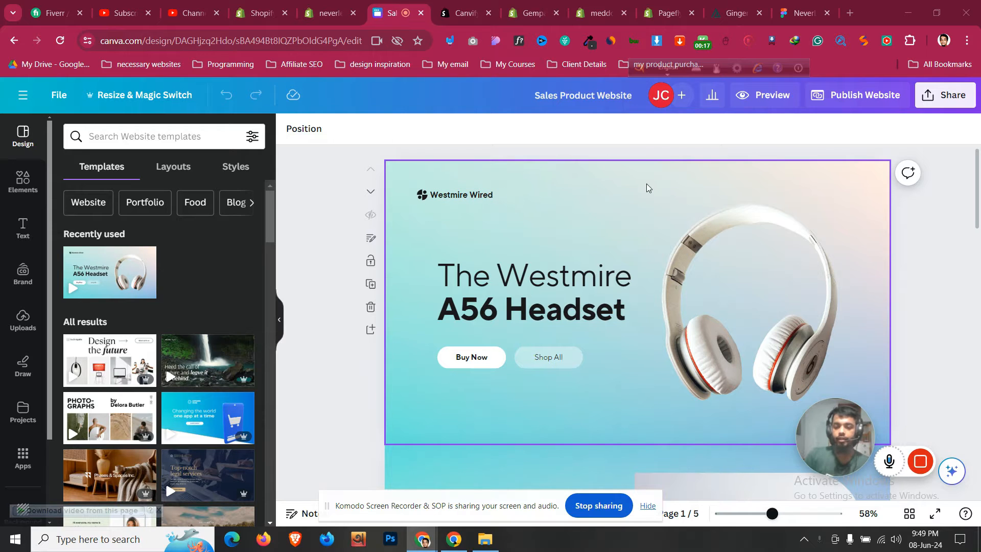
# - Preview the Sales Product Website design in the mobile layout and look through its sections
pyautogui.click(764, 94)
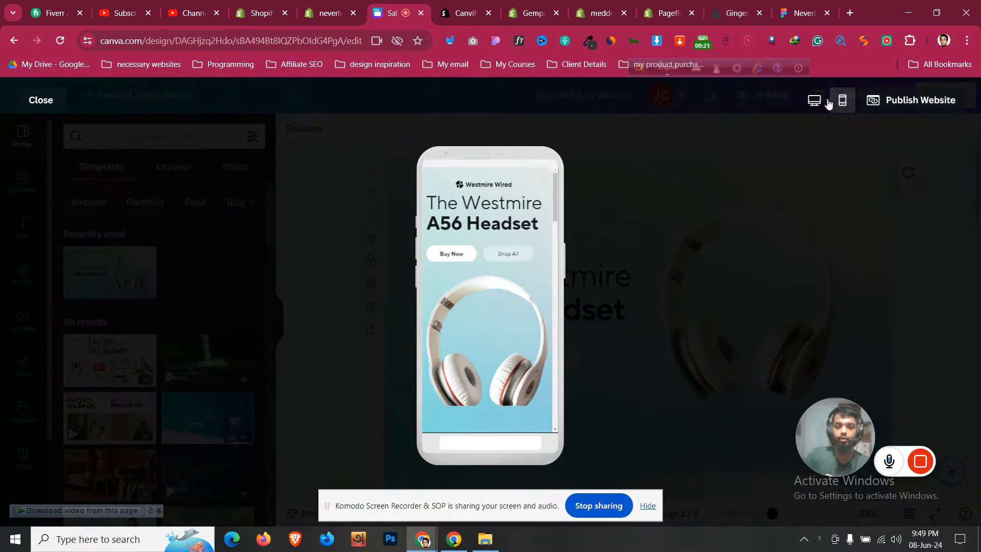
pyautogui.scroll(-10, 469, 284)
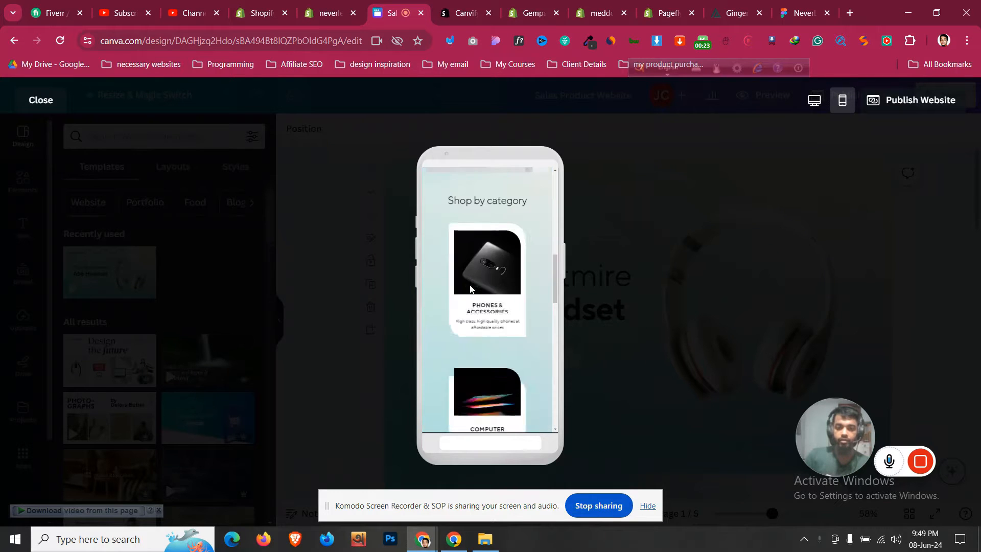
pyautogui.scroll(-5, 470, 289)
pyautogui.scroll(15, 470, 289)
# - View the website in the desktop layout through to the contact section, and close the preview
pyautogui.click(814, 101)
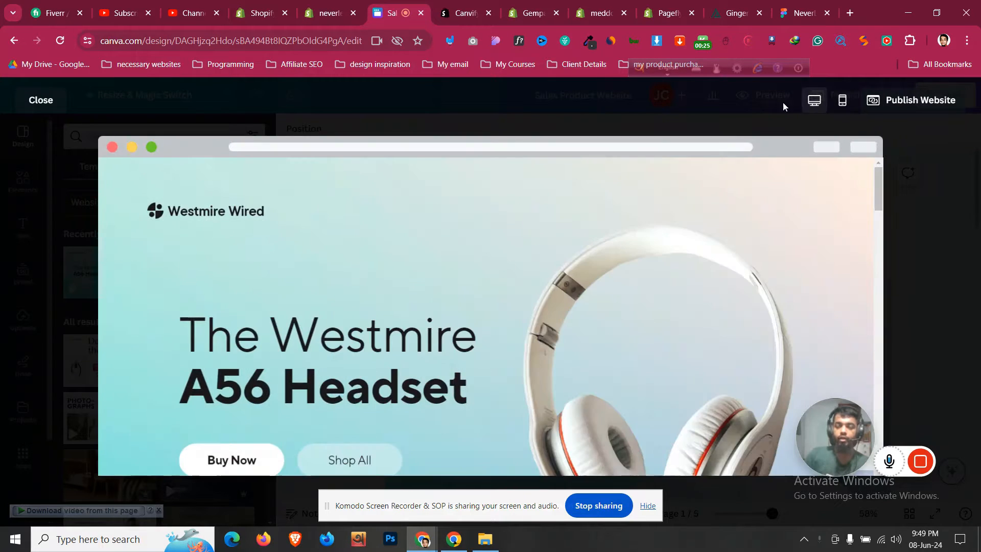
pyautogui.scroll(-15, 550, 265)
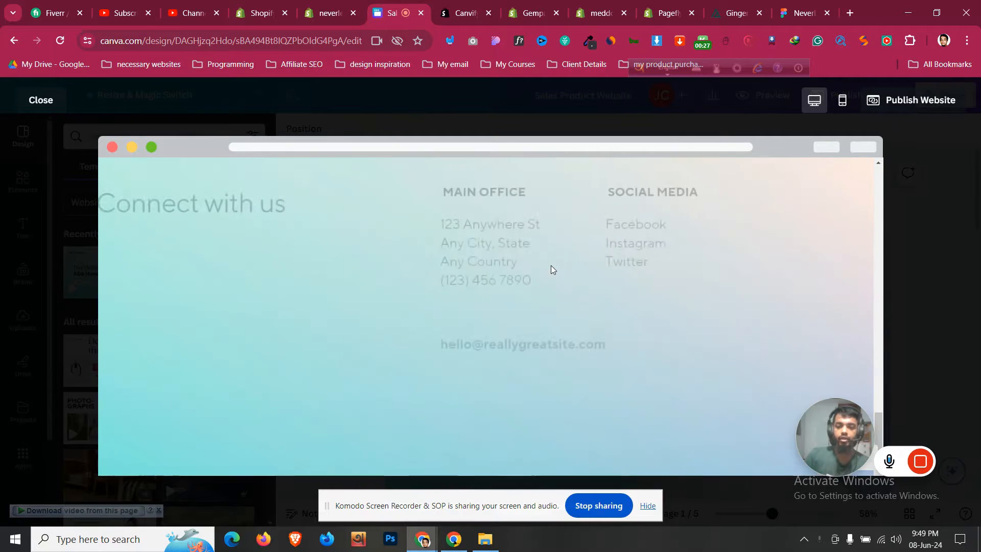
pyautogui.scroll(-2, 550, 270)
pyautogui.scroll(10, 582, 268)
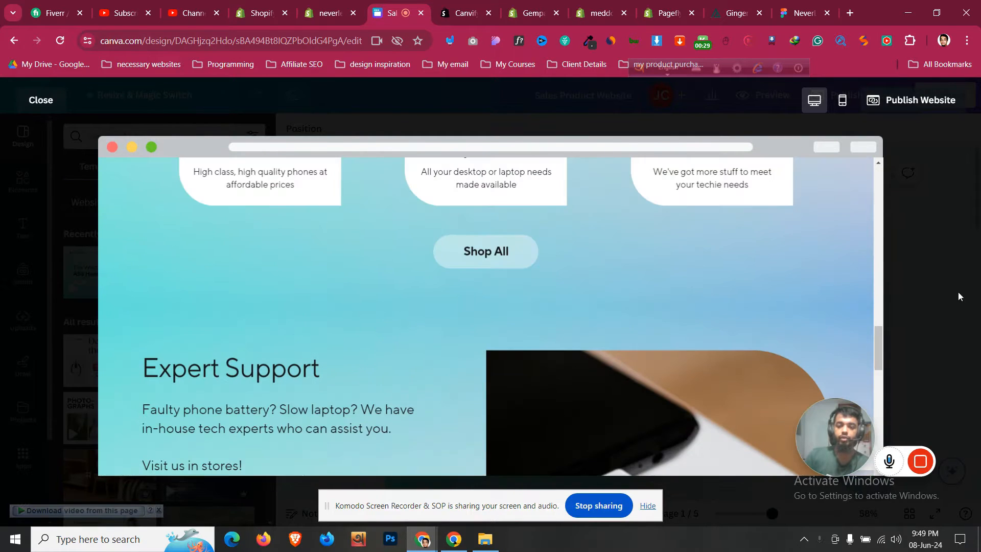
pyautogui.click(958, 296)
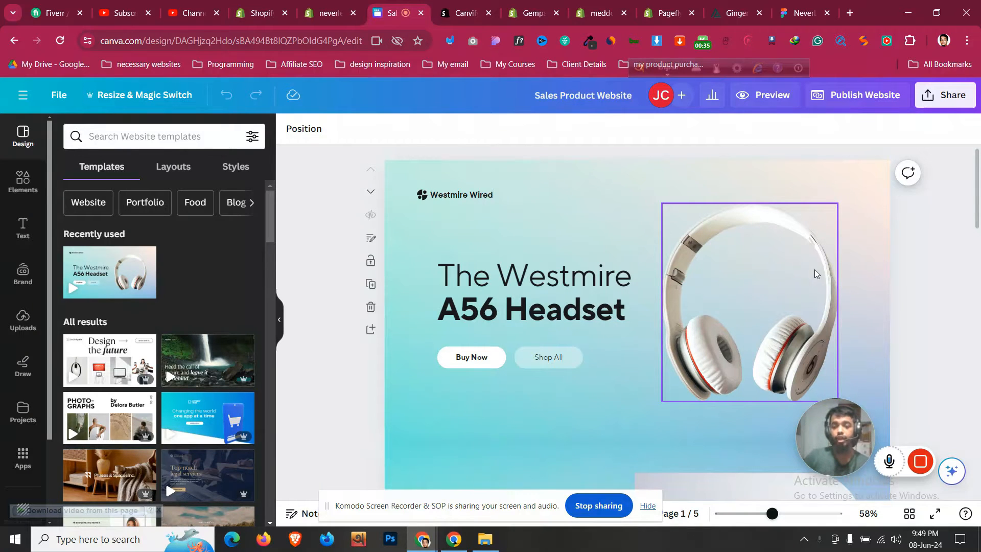
pyautogui.click(647, 173)
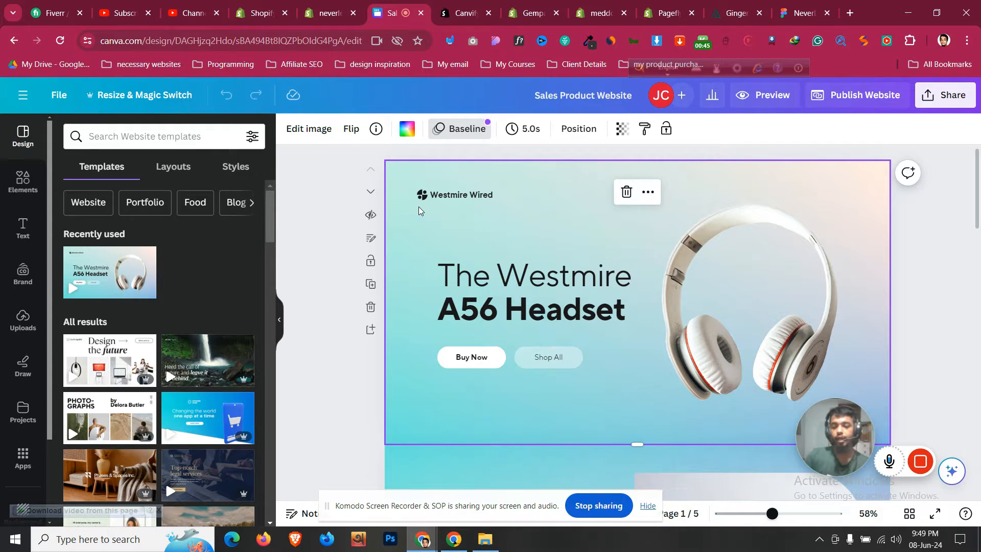
pyautogui.click(316, 277)
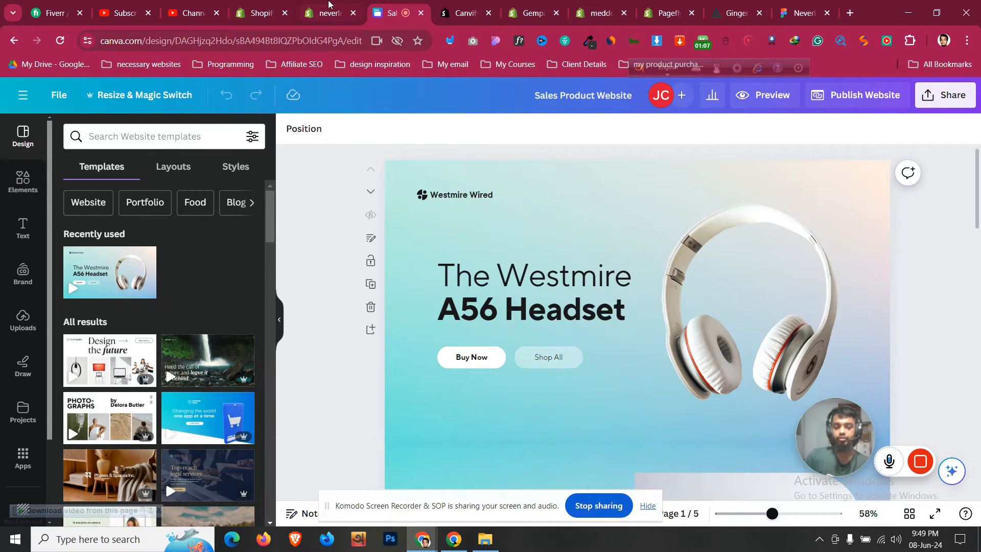
# - Switch to the Shopify store admin, bring up the Canvify - Canva Page Builder listing in the Shopify App Store, and review it
pyautogui.moveTo(331, 5)
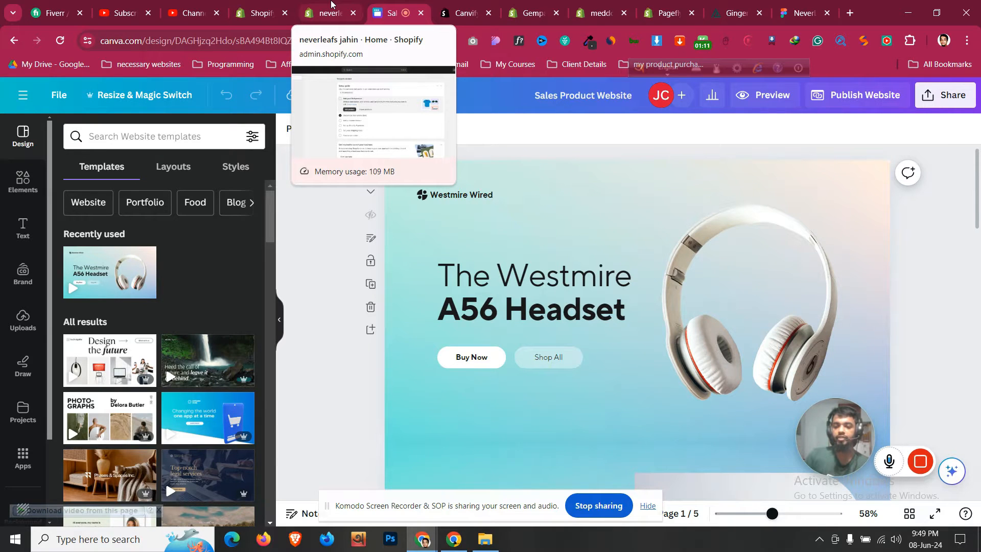
pyautogui.click(331, 4)
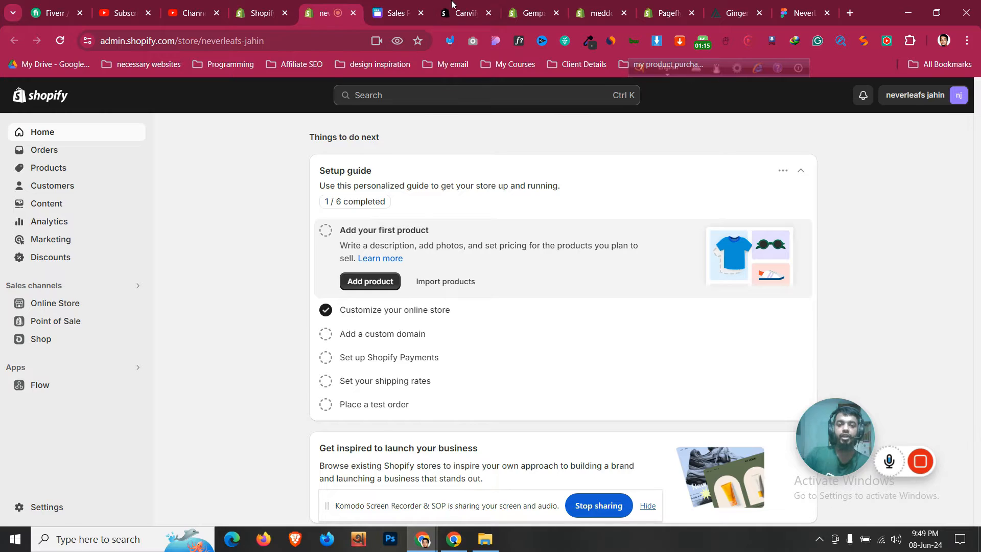
pyautogui.moveTo(450, 5); pyautogui.dragTo(389, 7)
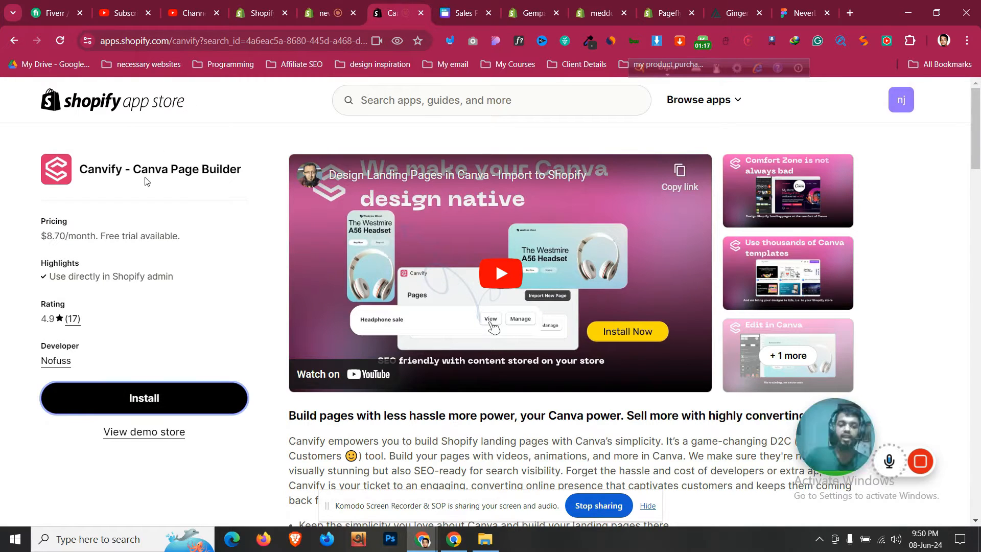
pyautogui.scroll(-3, 147, 182)
pyautogui.scroll(3, 147, 181)
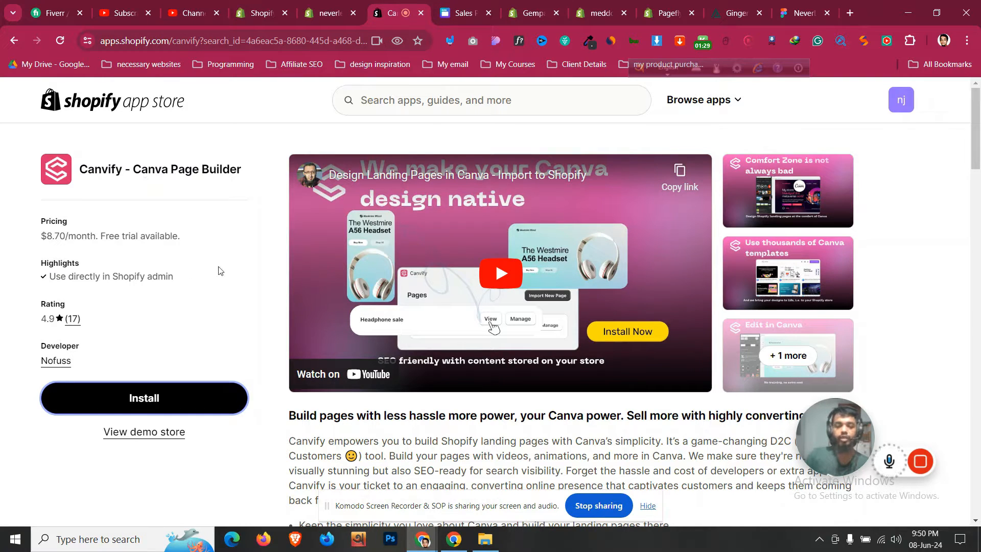
pyautogui.scroll(-5, 245, 256)
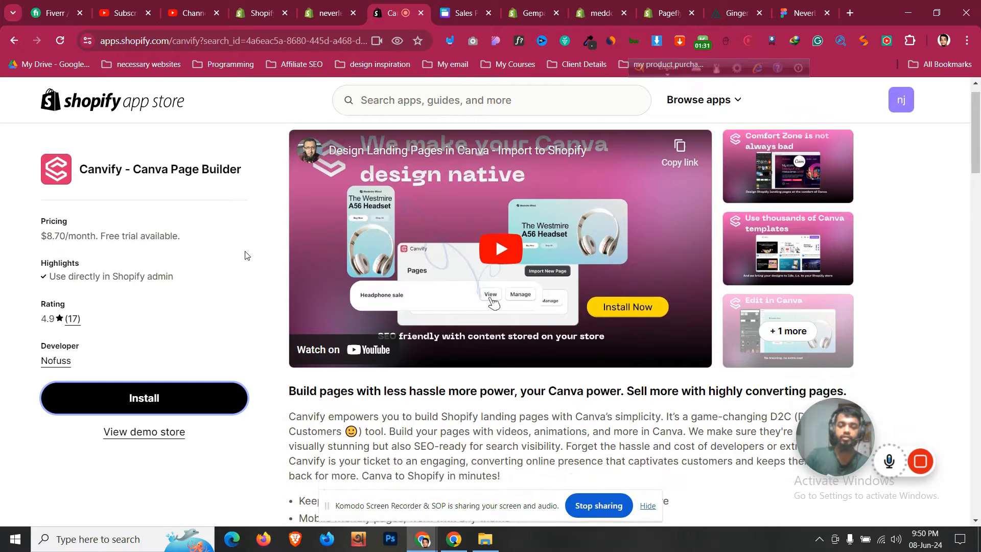
pyautogui.scroll(5, 245, 257)
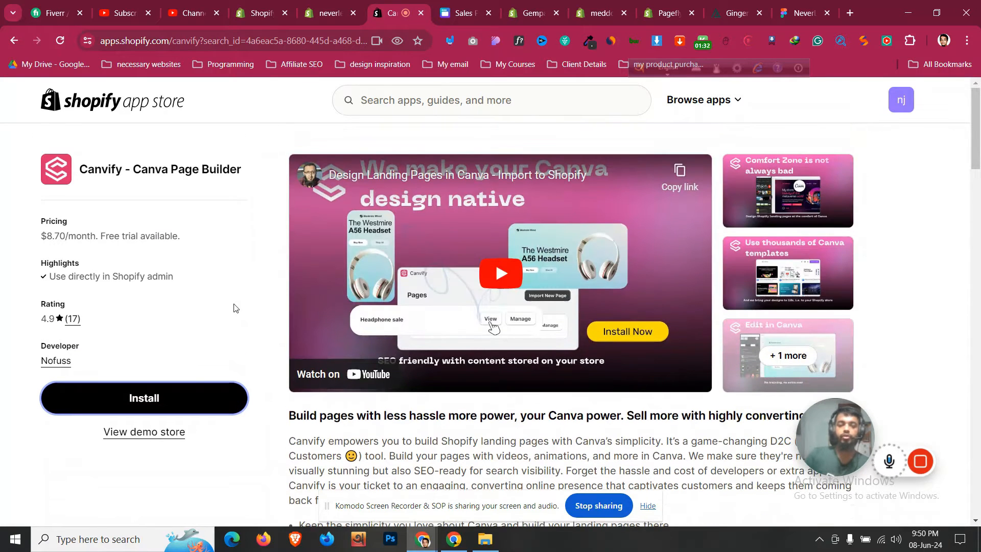
# - Install the Canvify app on the Shopify store, granting the data access it requests
pyautogui.click(211, 396)
pyautogui.moveTo(430, 5); pyautogui.dragTo(372, 4)
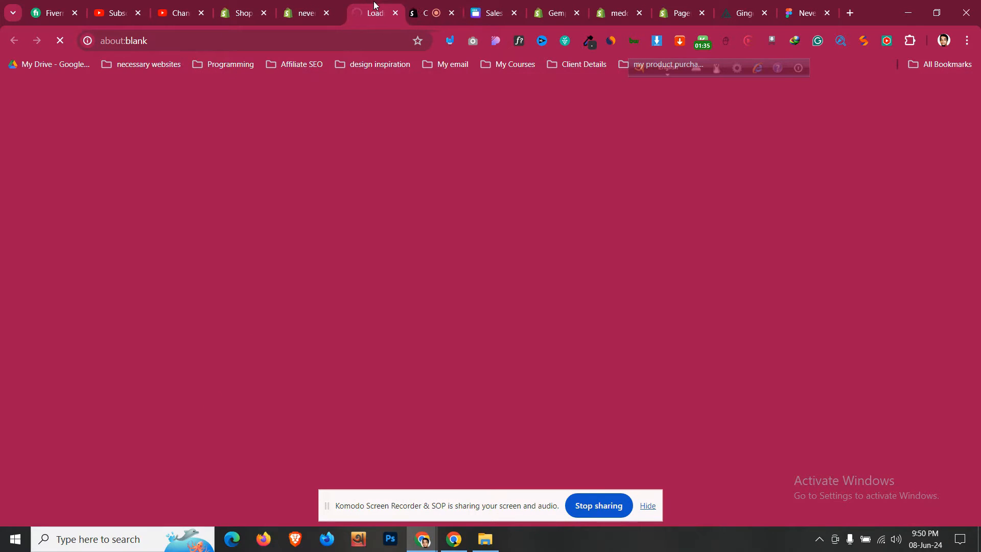
pyautogui.click(502, 5)
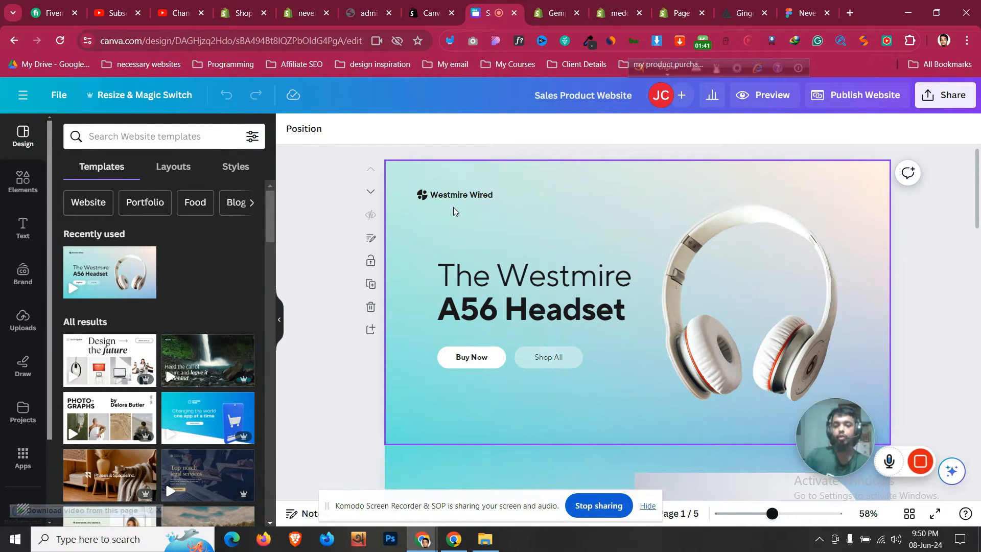
pyautogui.click(378, 7)
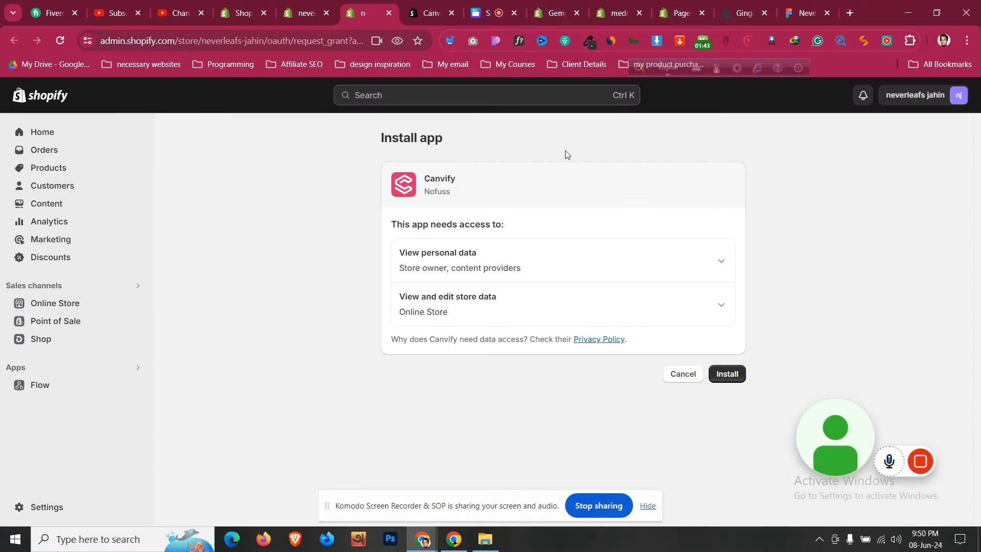
pyautogui.click(726, 377)
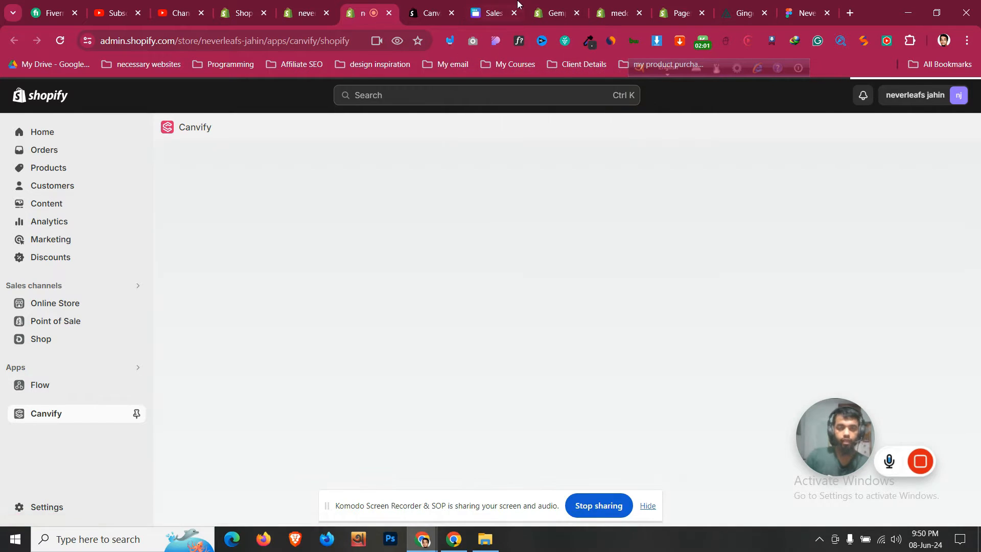
# - Place the Canva design's browser tab directly beside the Canvify admin tab and return to Canvify
pyautogui.click(467, 5)
pyautogui.moveTo(467, 4); pyautogui.dragTo(424, 5)
pyautogui.click(364, 13)
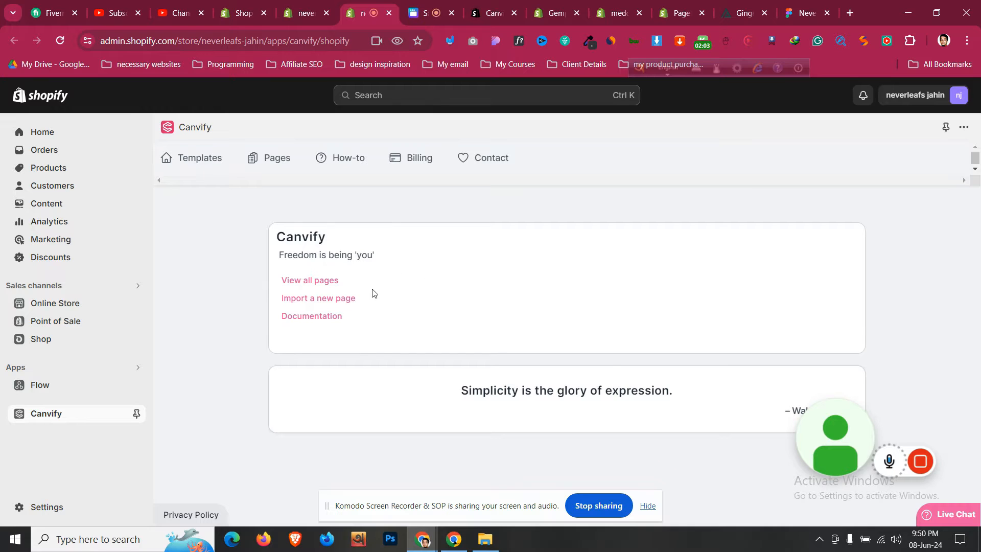
# - Review Canvify's $8.70 Monthly plan, start its 14-day free trial and approve the subscription
pyautogui.scroll(-5, 335, 256)
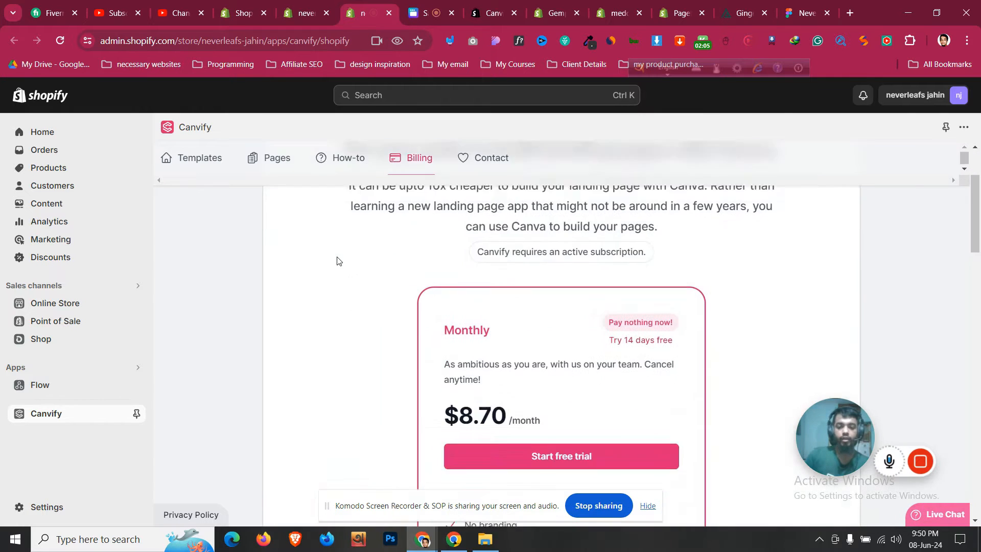
pyautogui.scroll(-5, 337, 260)
pyautogui.scroll(8, 347, 263)
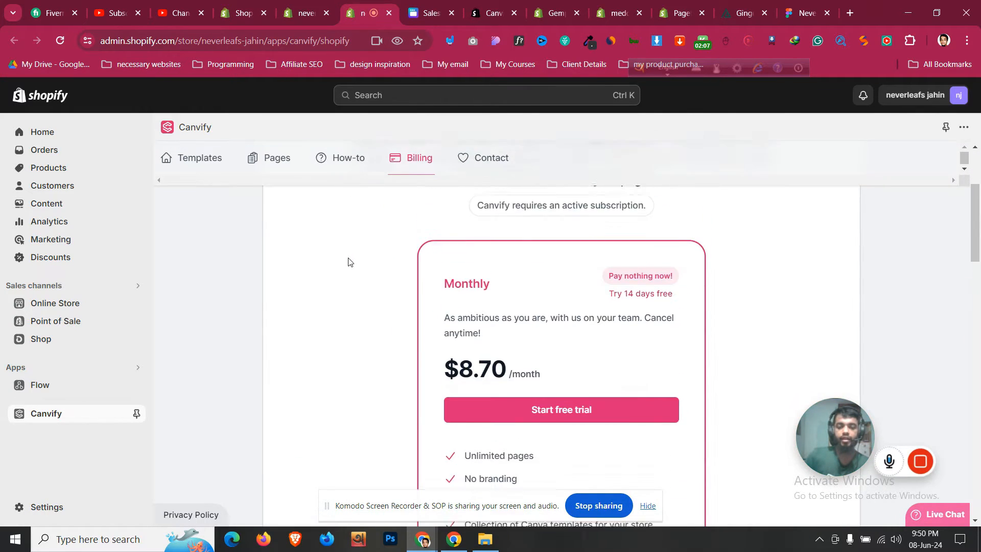
pyautogui.click(582, 383)
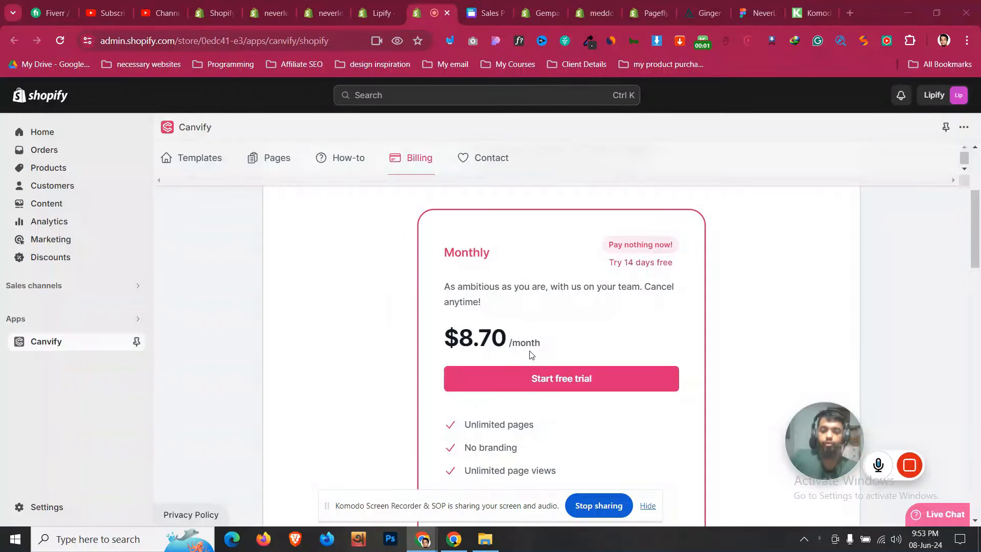
pyautogui.click(541, 380)
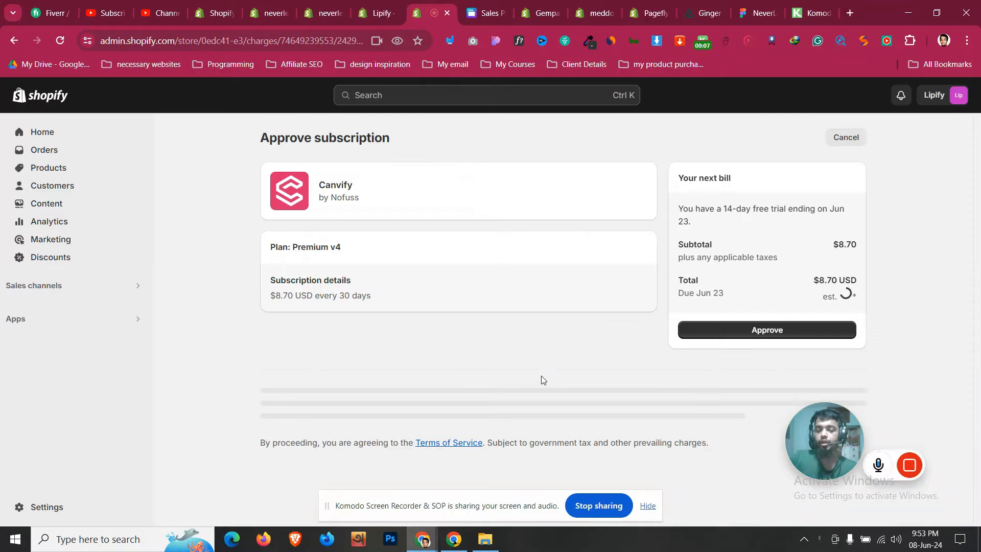
pyautogui.click(774, 330)
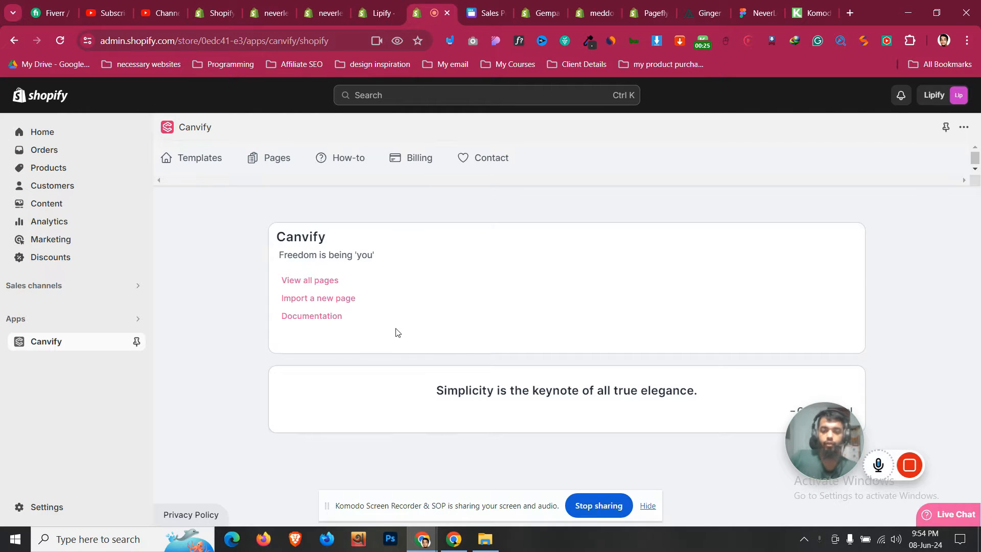
# - Open Canvify's Pages section, switch to the Canva design and publish the Sales Product Website
pyautogui.click(283, 164)
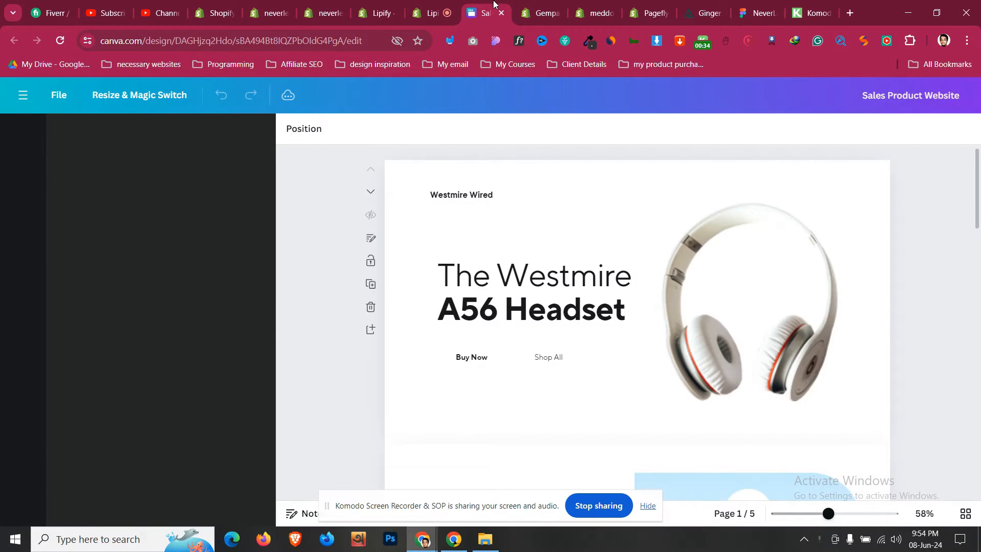
pyautogui.click(485, 11)
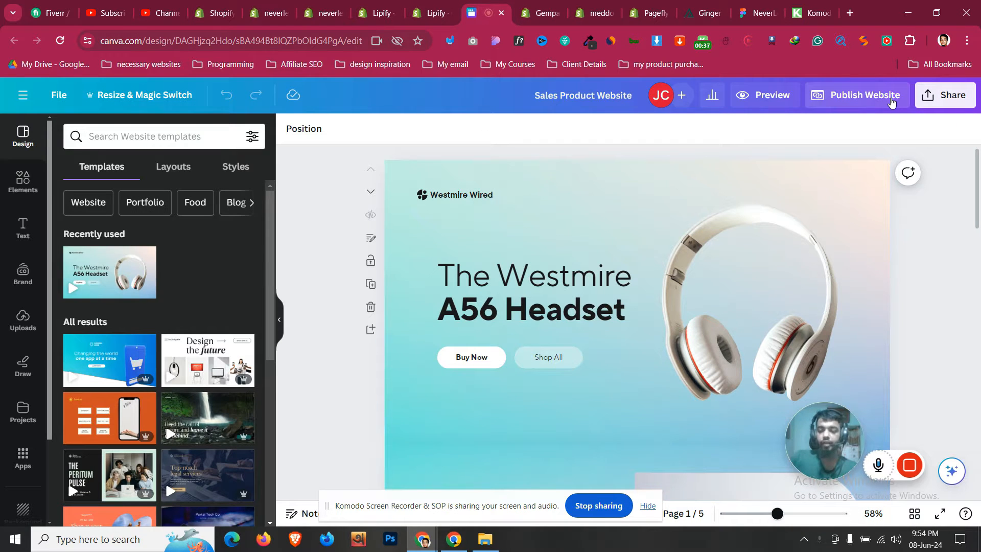
pyautogui.click(892, 102)
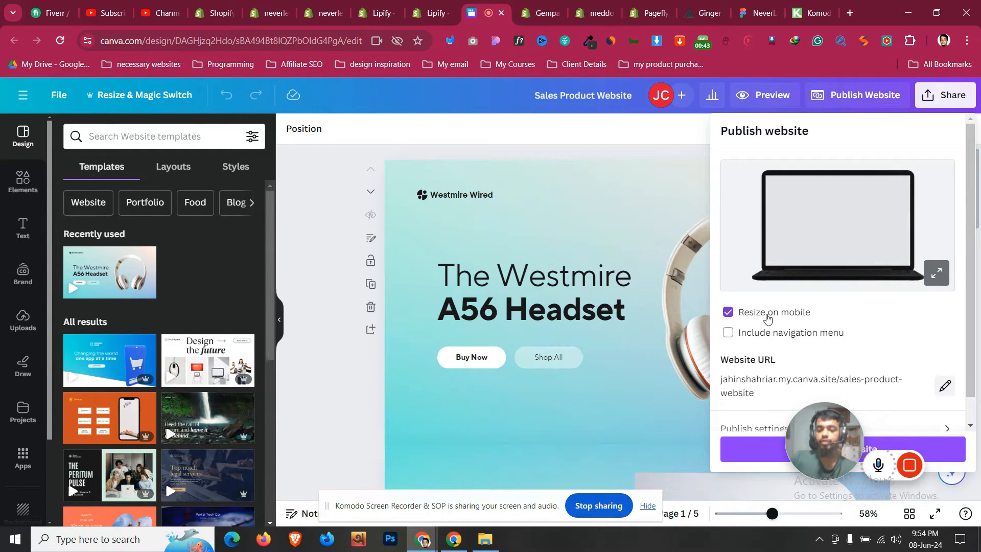
pyautogui.scroll(-1, 856, 324)
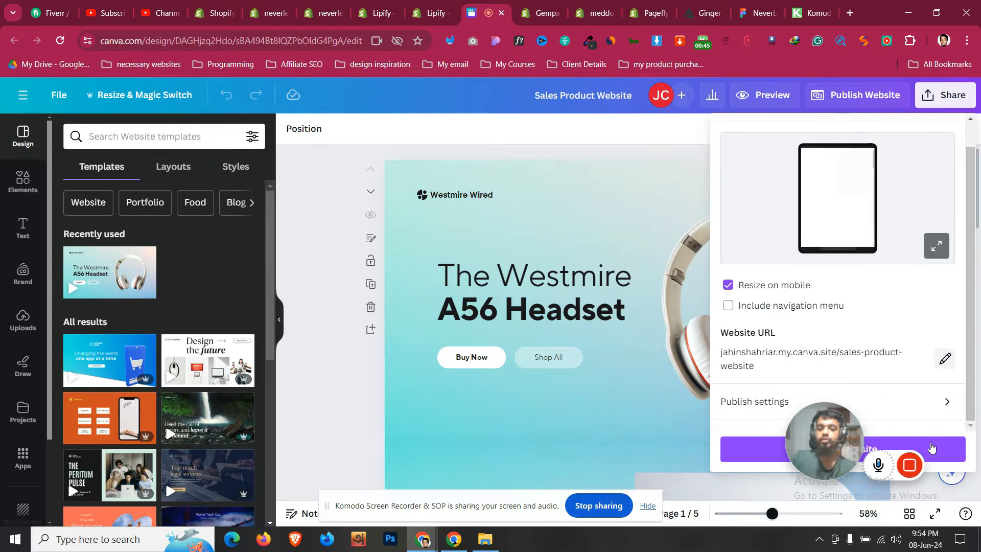
pyautogui.moveTo(839, 436); pyautogui.dragTo(787, 456)
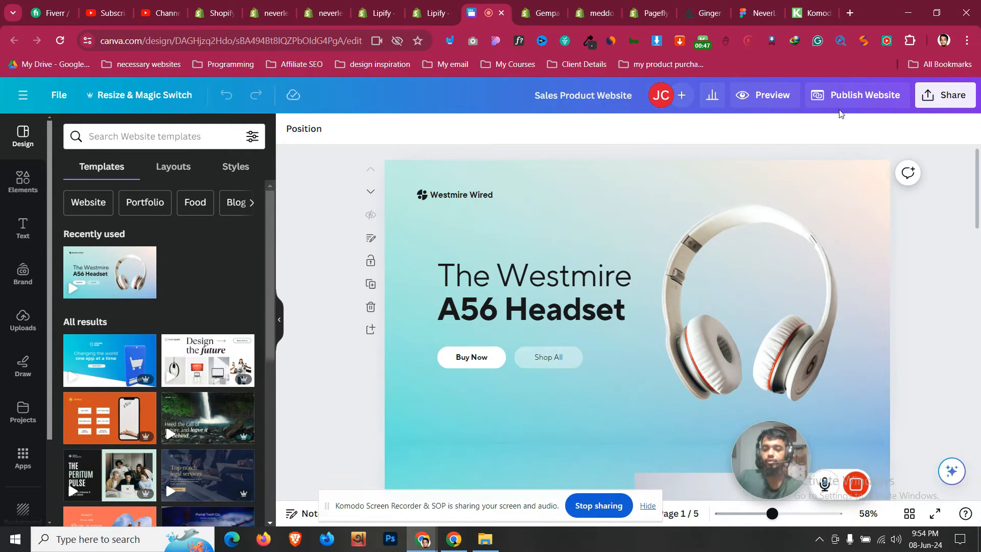
pyautogui.click(865, 95)
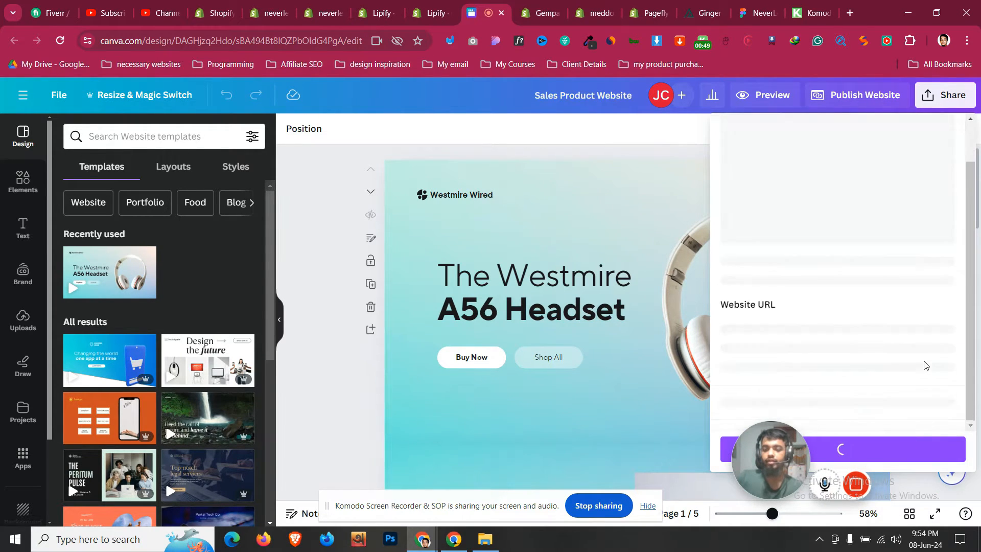
pyautogui.click(915, 448)
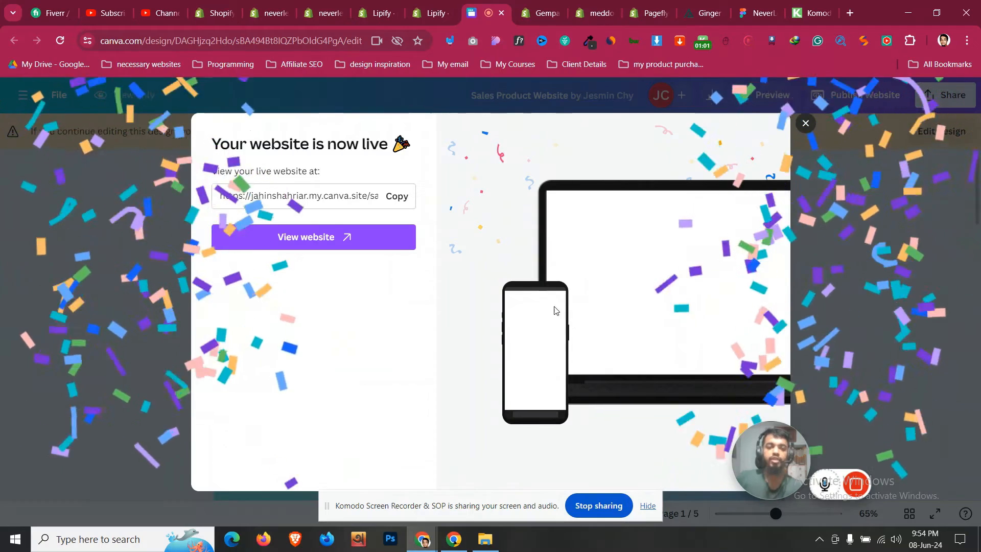
# - Open the published website and copy its full live URL
pyautogui.click(397, 196)
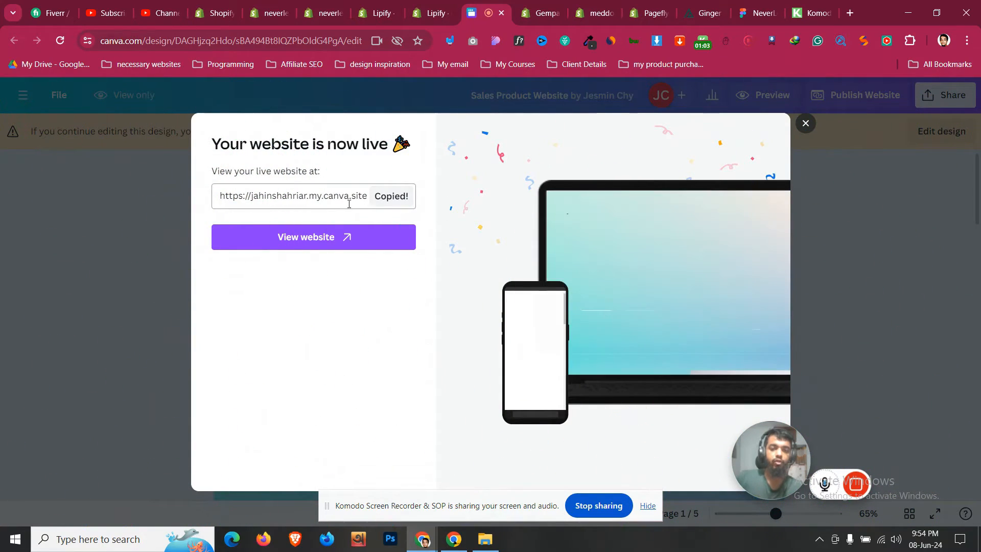
pyautogui.click(359, 244)
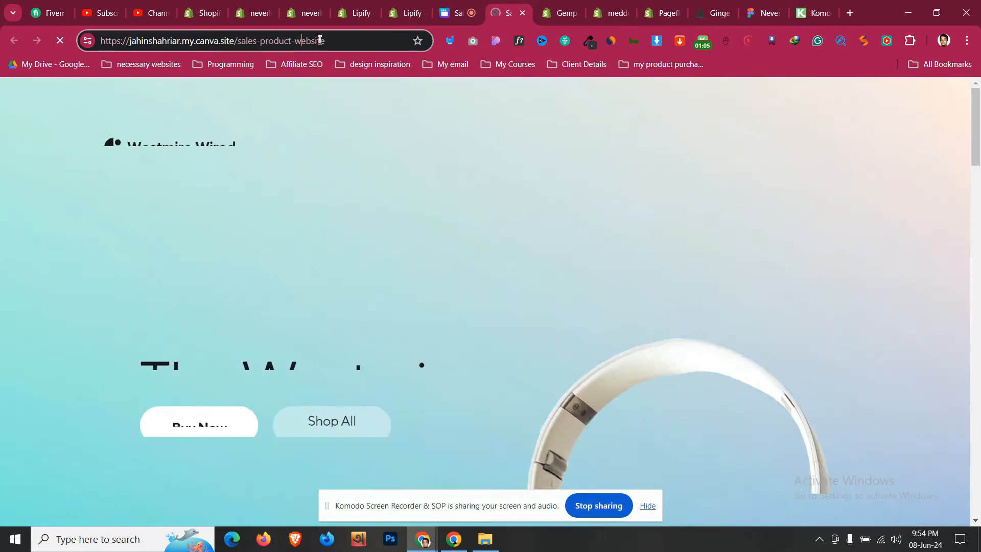
pyautogui.click(127, 41)
pyautogui.rightClick(127, 43)
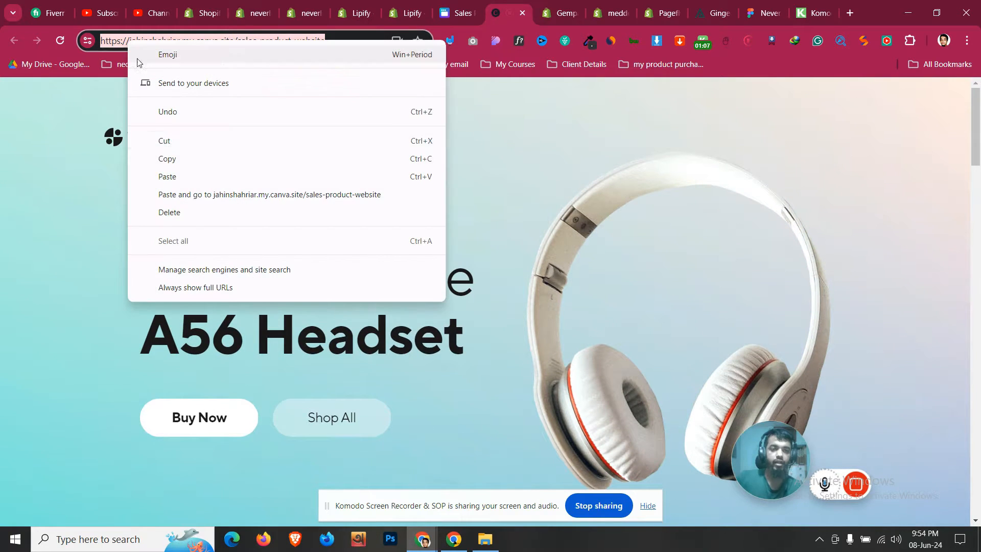
pyautogui.click(185, 159)
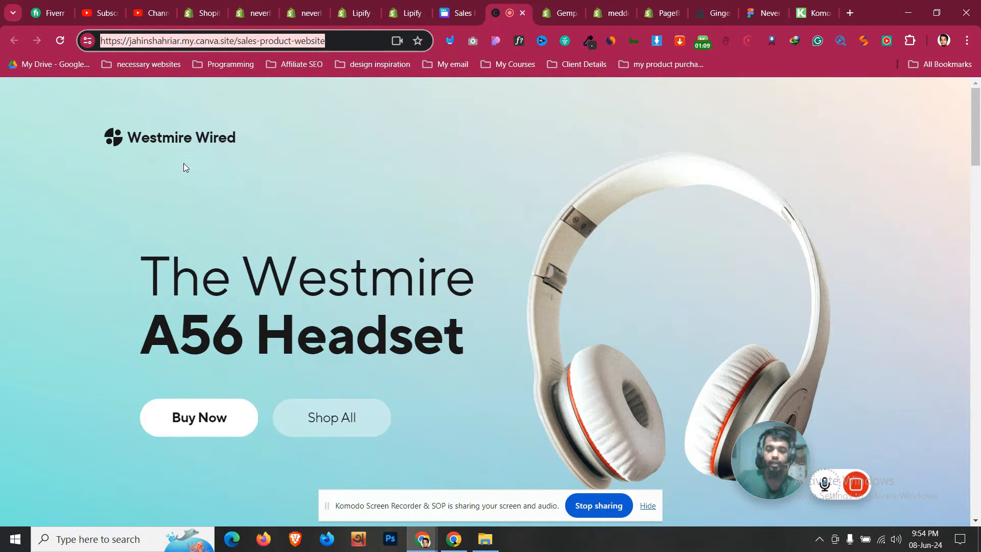
# - Return to Canvify and start a new page import with the copied Canva site link and the title Sales Page
pyautogui.click(407, 13)
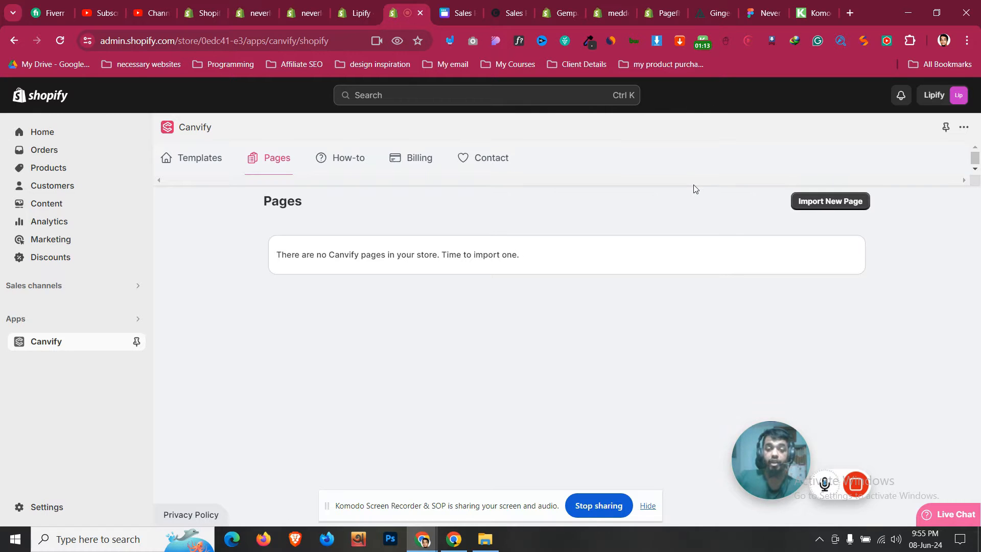
pyautogui.click(847, 206)
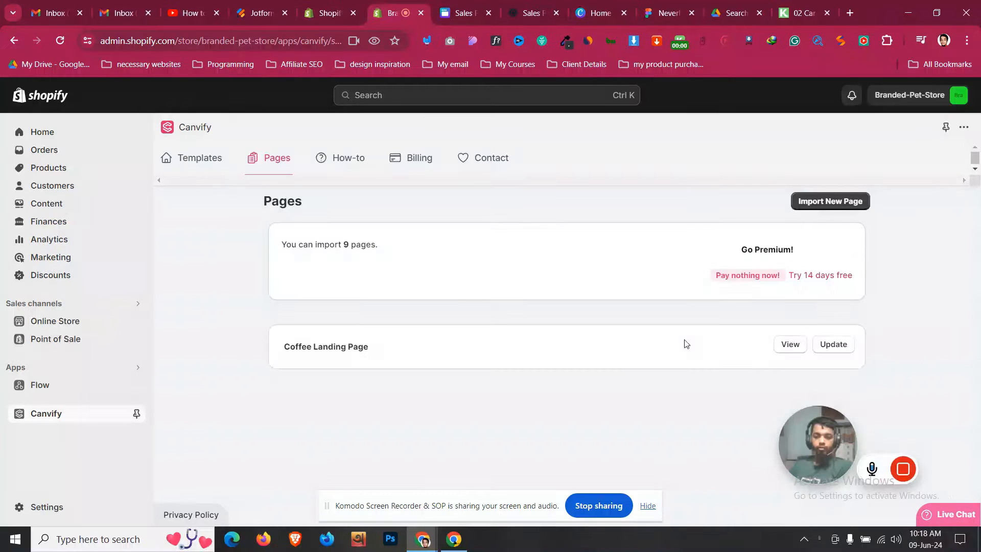
pyautogui.click(838, 202)
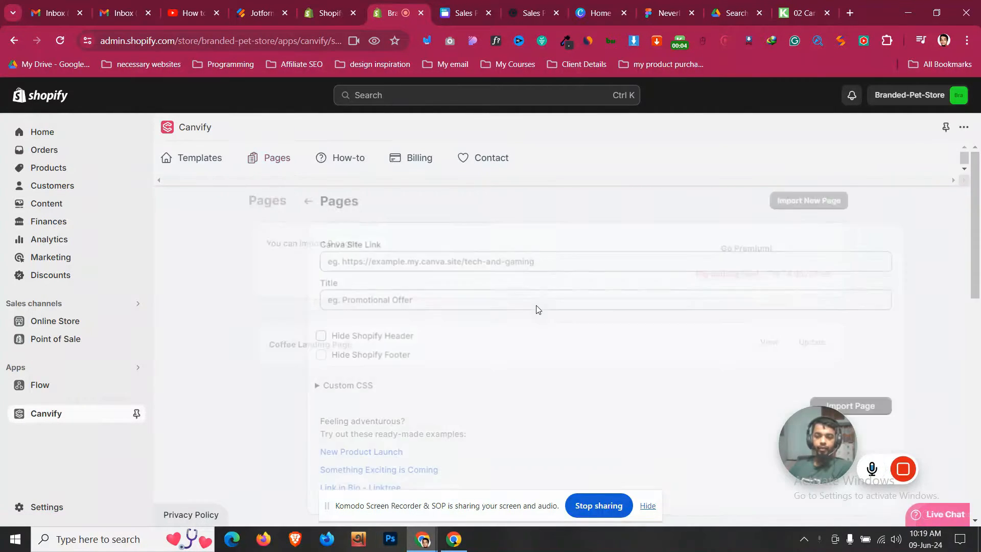
pyautogui.click(474, 262)
pyautogui.hotkey('ctrl', 'v')
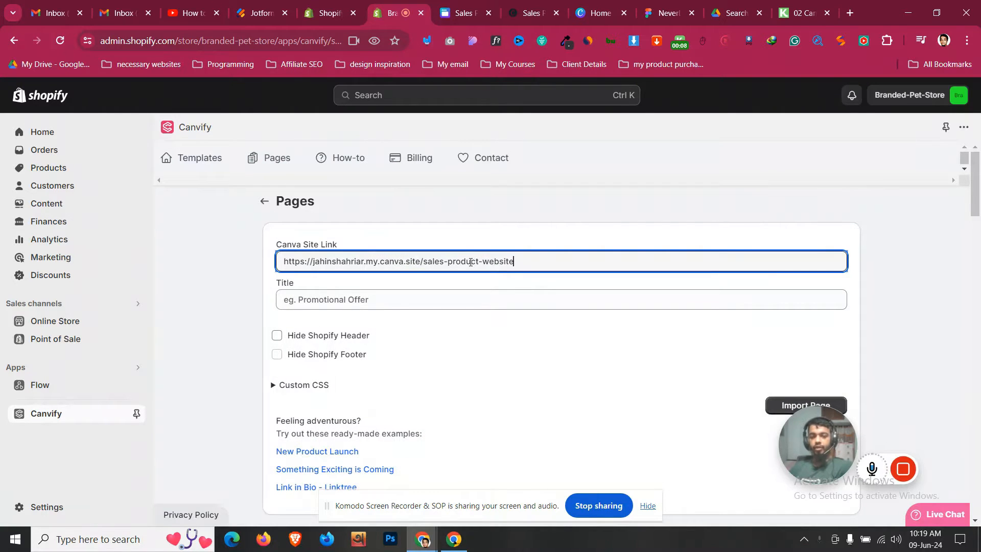
pyautogui.click(470, 280)
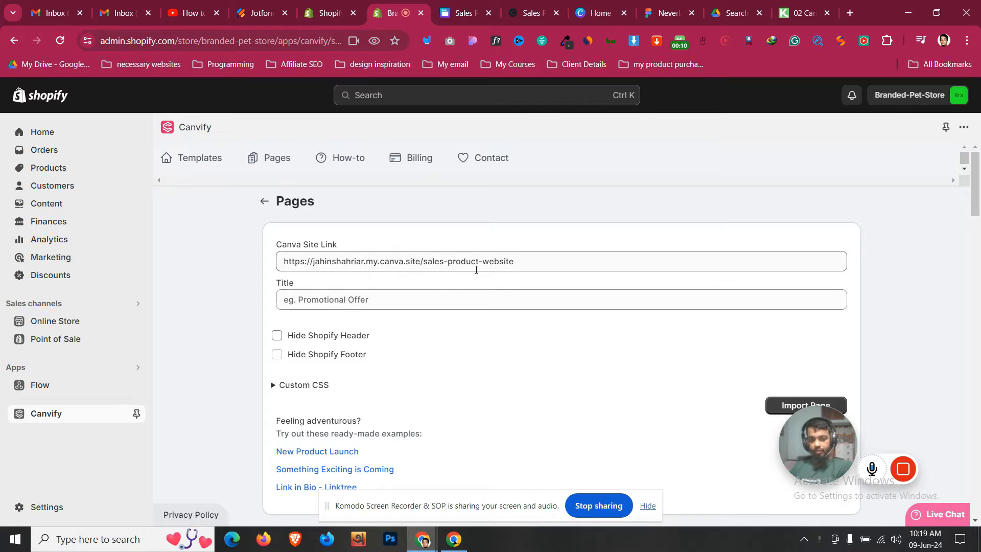
pyautogui.click(355, 302)
pyautogui.write('Sales Page')
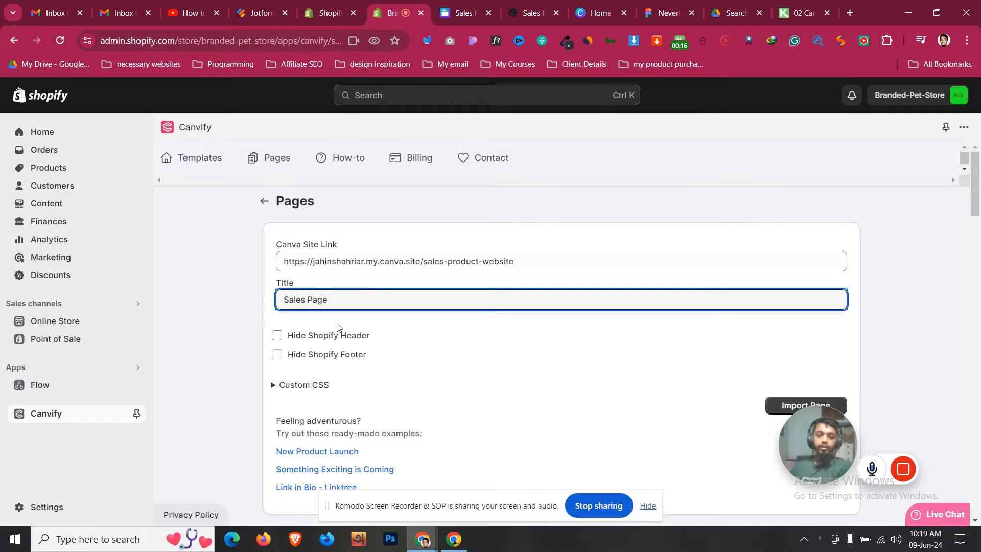
pyautogui.click(337, 327)
pyautogui.click(335, 338)
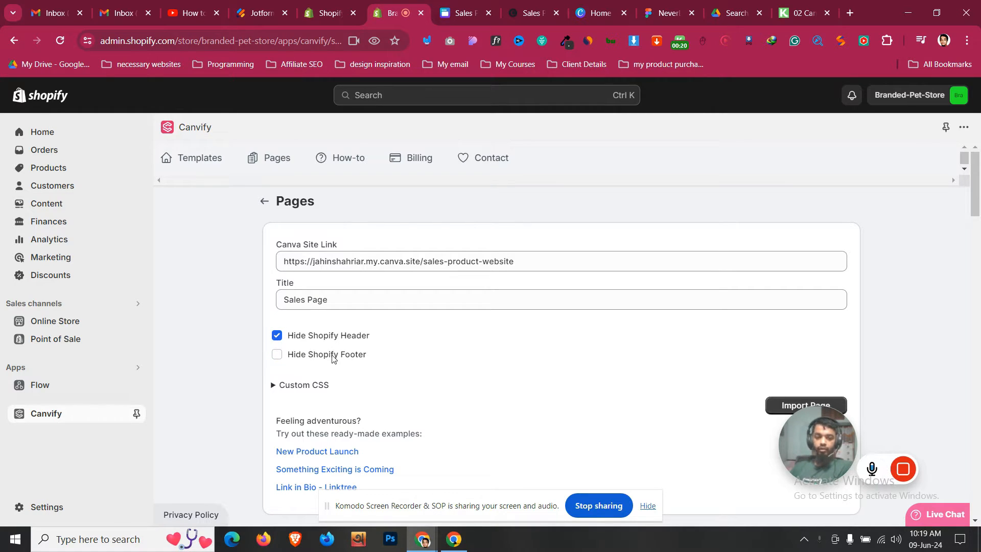
pyautogui.scroll(-3, 331, 357)
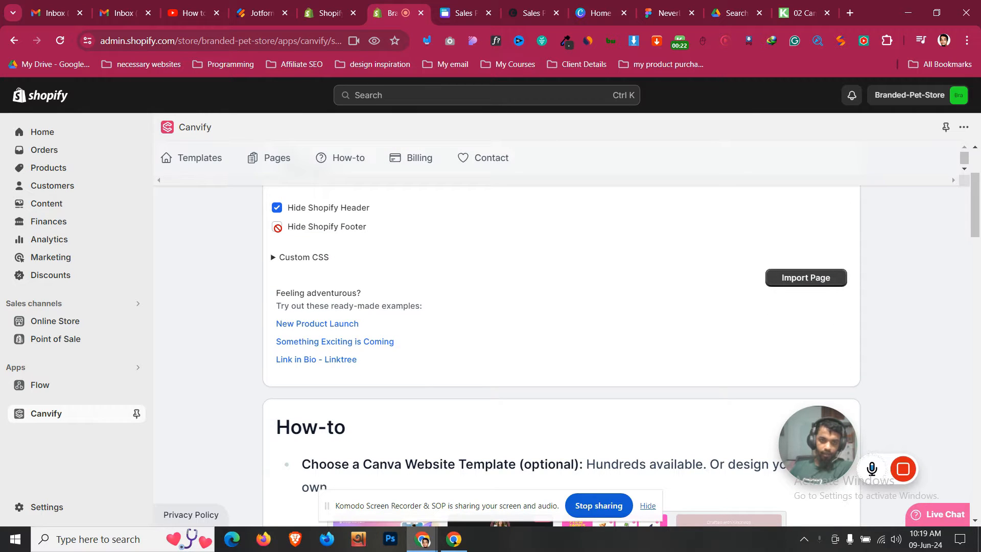
pyautogui.scroll(1, 391, 255)
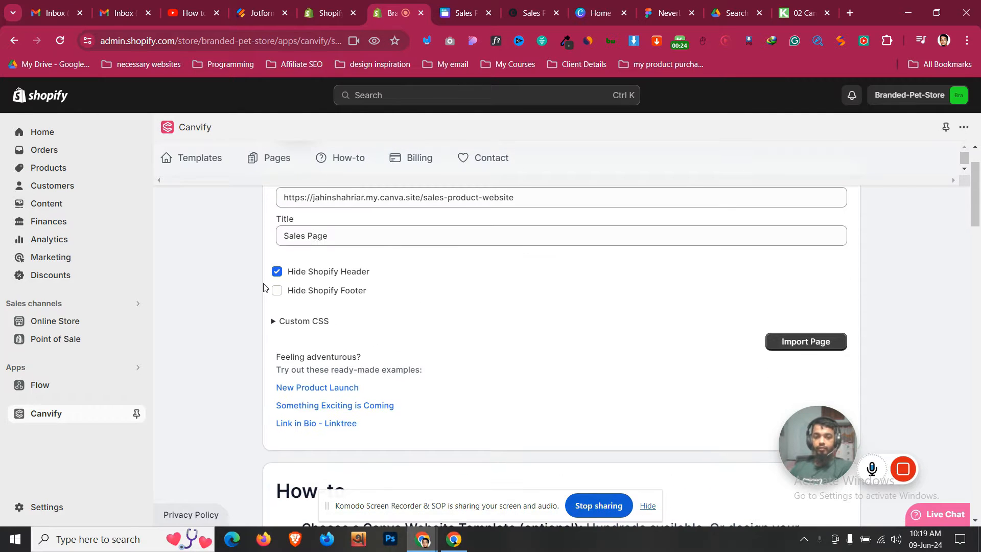
pyautogui.click(276, 273)
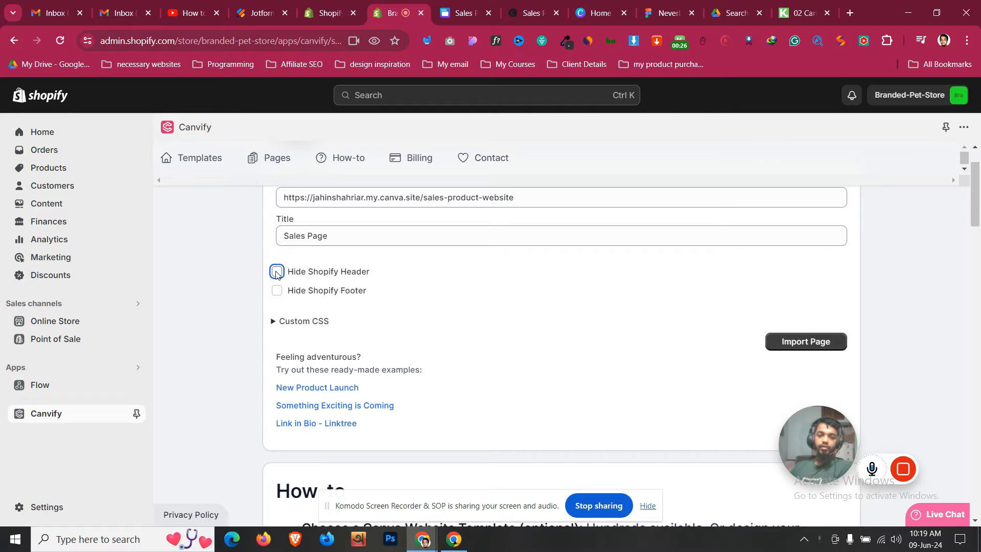
pyautogui.scroll(-2, 451, 305)
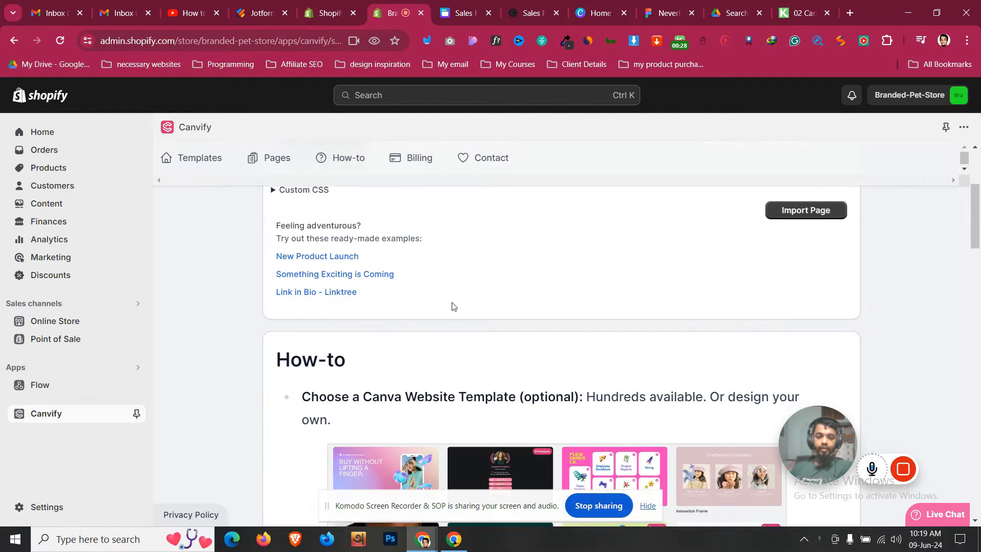
pyautogui.scroll(3, 451, 305)
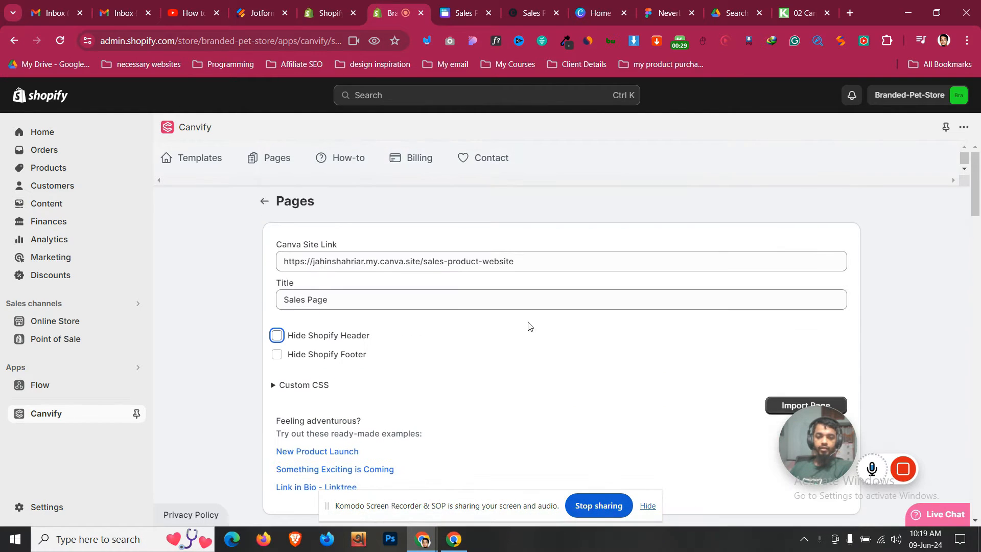
# - Import the page and view Sales Page on the storefront, entering the store password to unlock it
pyautogui.click(776, 405)
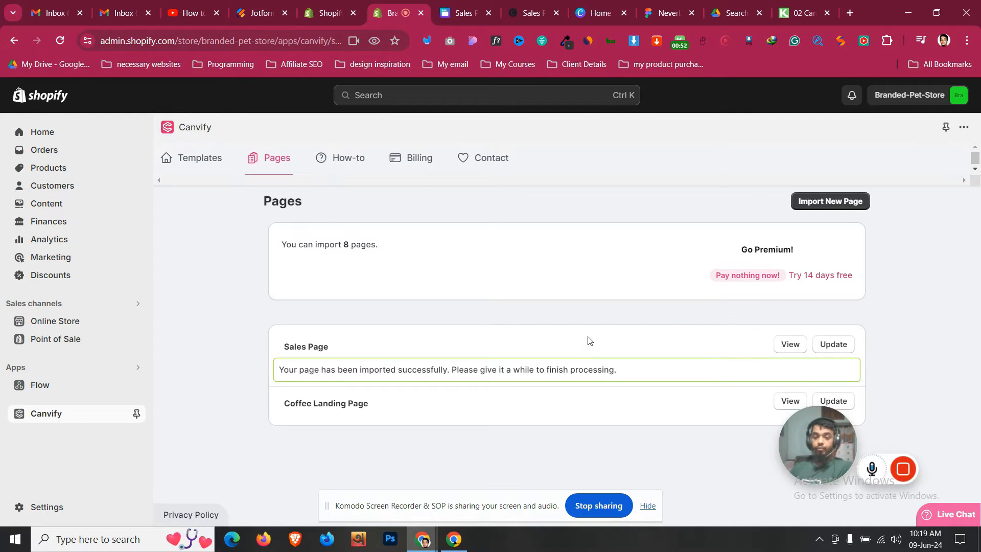
pyautogui.click(791, 346)
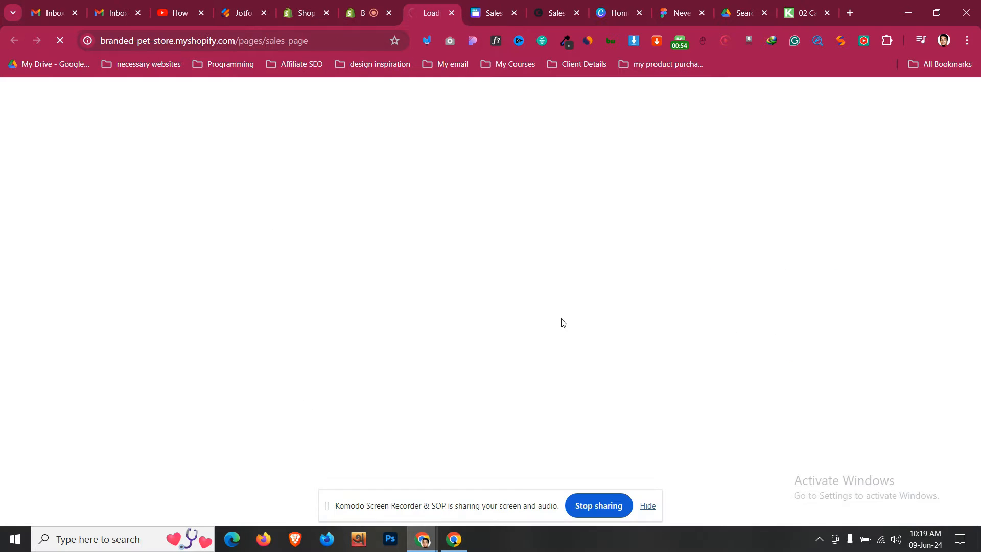
pyautogui.click(496, 347)
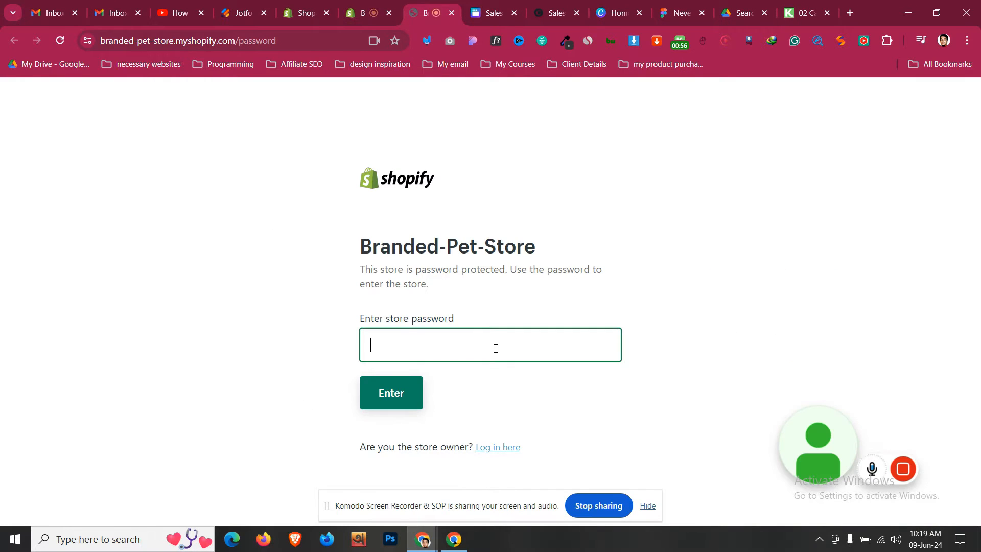
pyautogui.write('a•••')
pyautogui.click(404, 394)
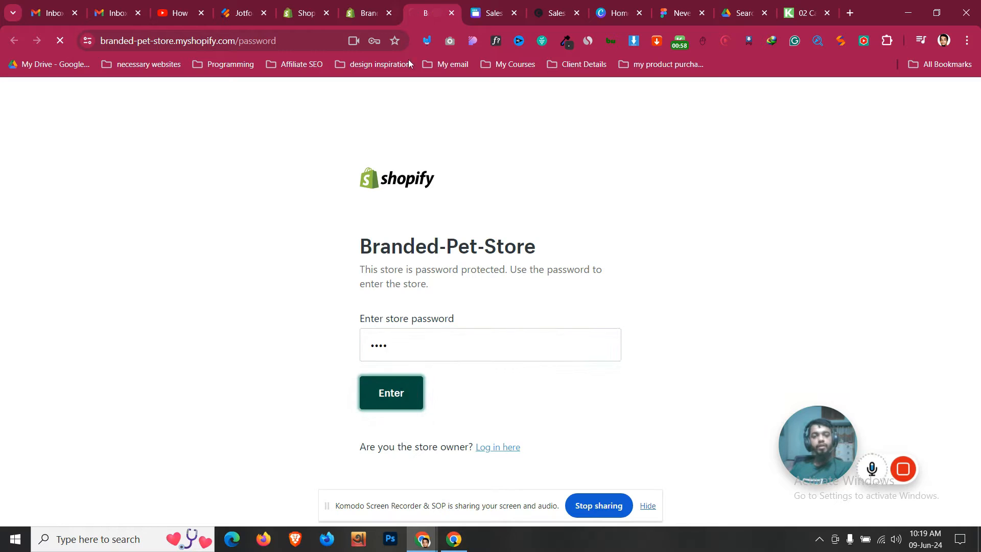
pyautogui.click(384, 5)
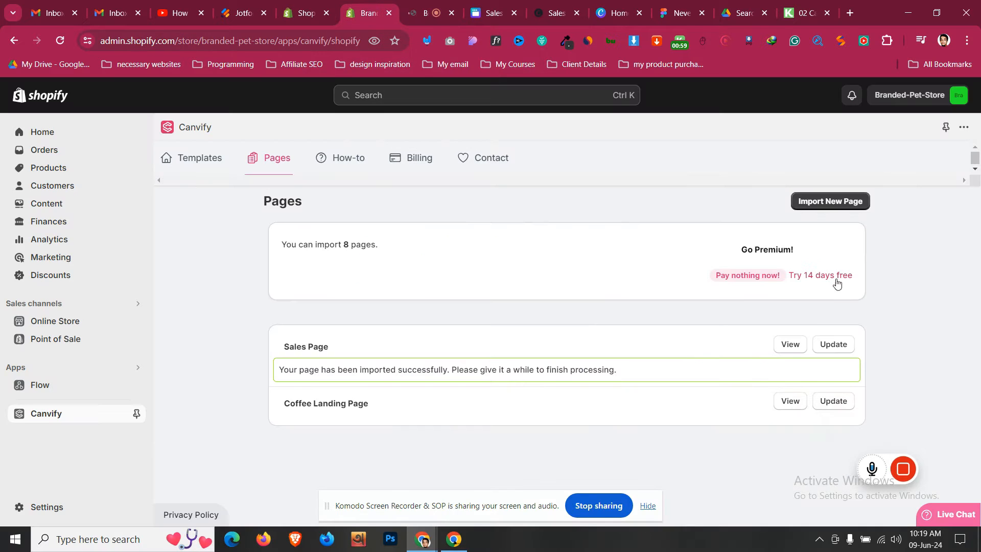
pyautogui.click(790, 343)
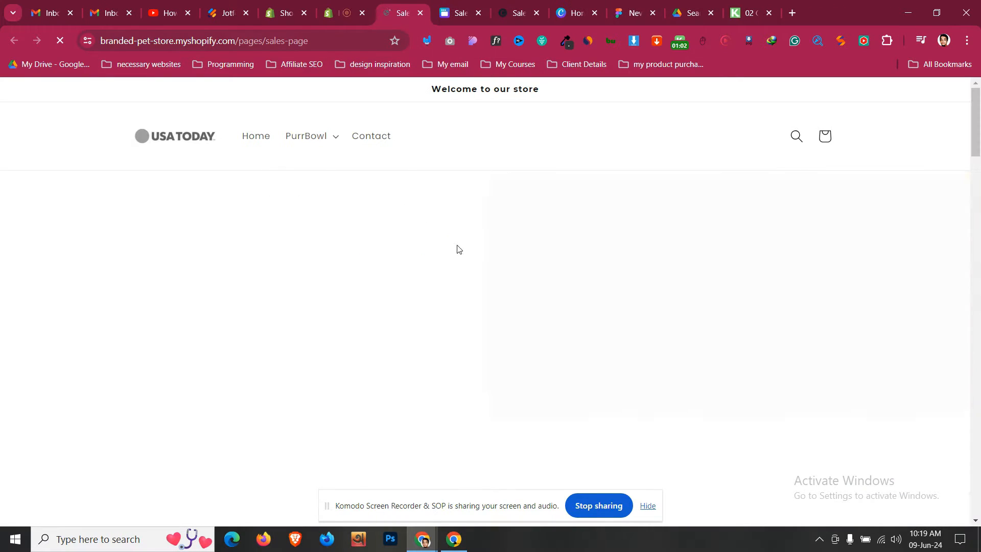
# - Examine the imported Sales Page from the store header through the contact section, including its headline text
pyautogui.scroll(-5, 456, 247)
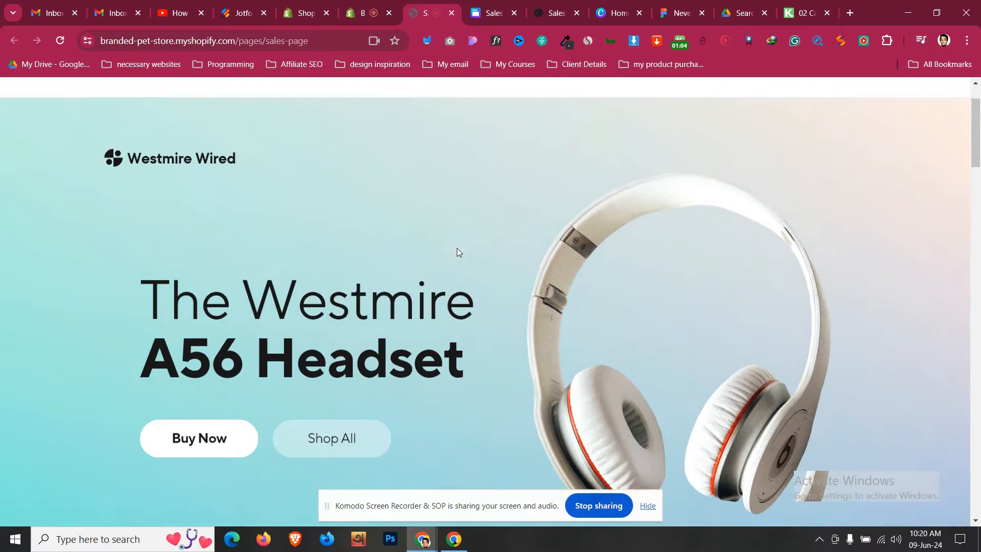
pyautogui.scroll(-15, 457, 252)
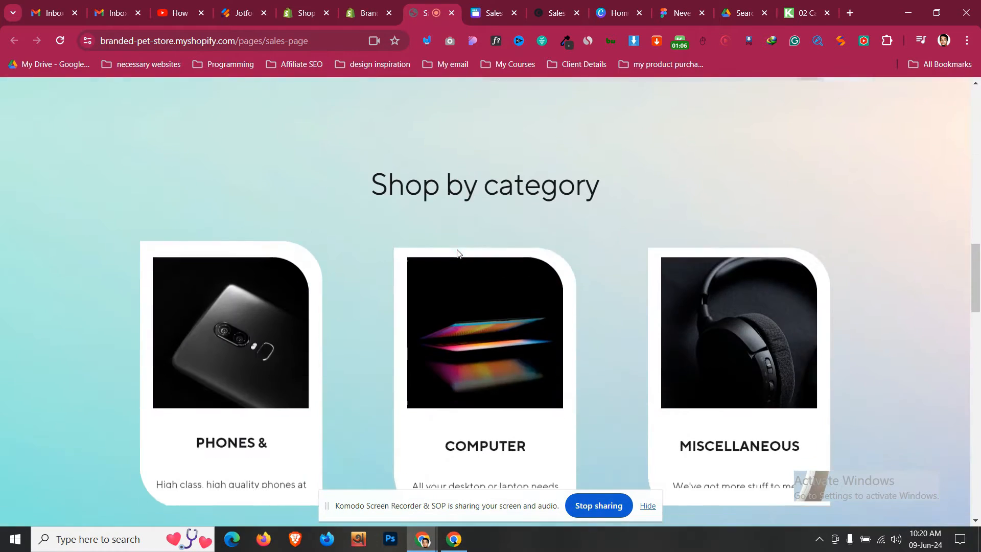
pyautogui.scroll(-15, 458, 253)
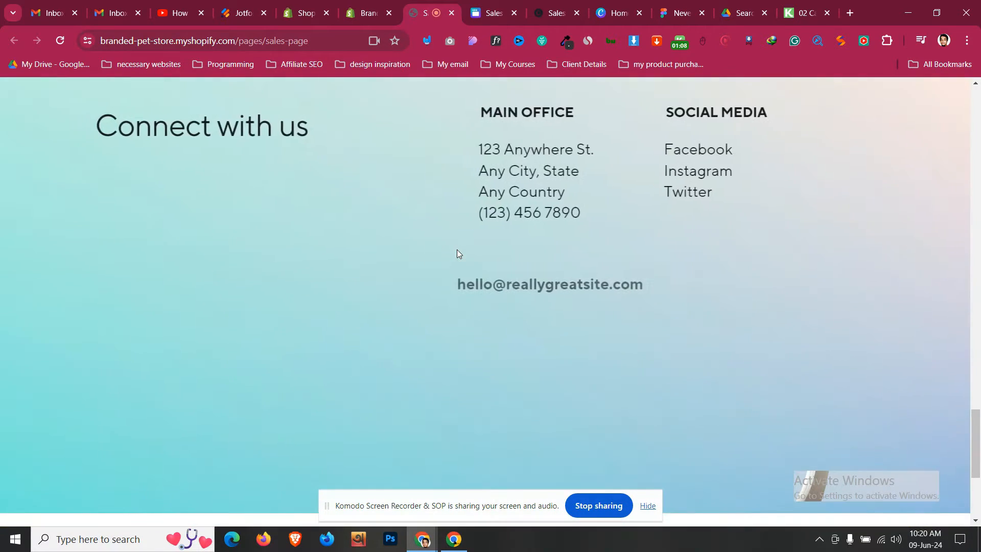
pyautogui.scroll(20, 457, 252)
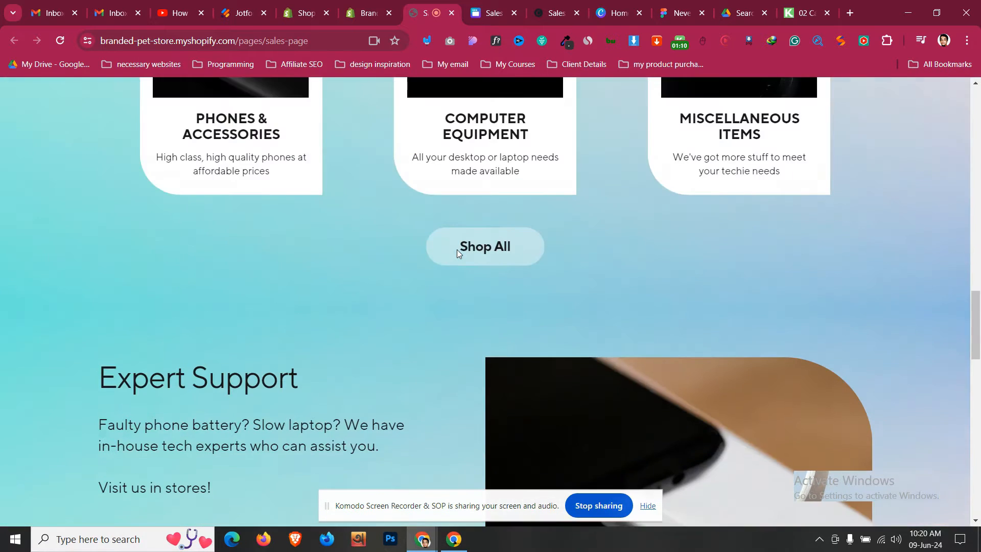
pyautogui.scroll(10, 457, 252)
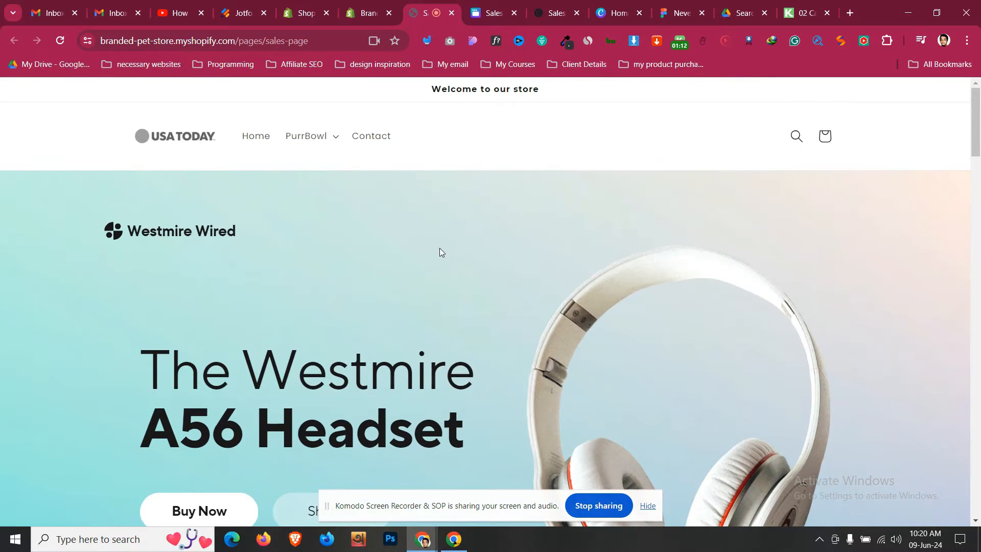
pyautogui.scroll(-4, 375, 234)
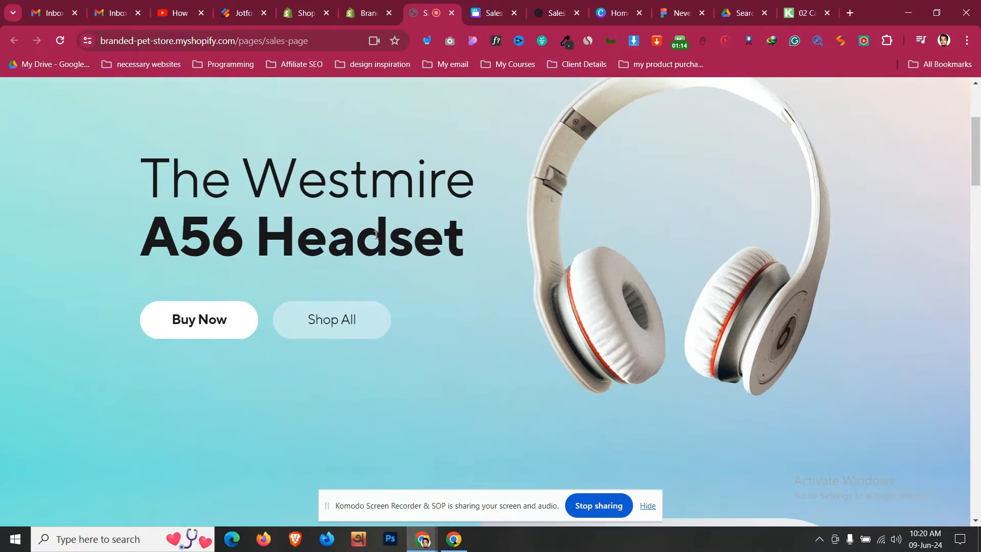
pyautogui.scroll(4, 428, 146)
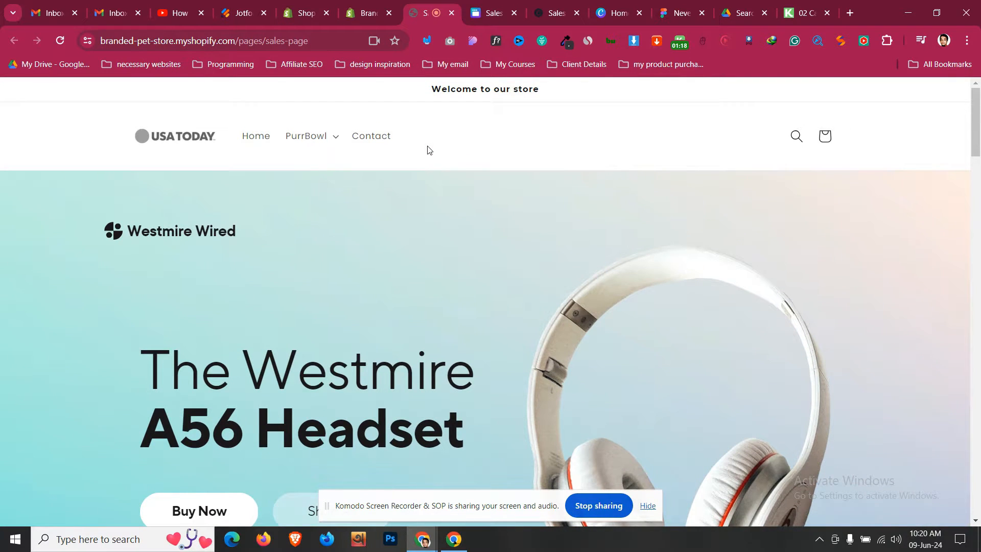
pyautogui.scroll(-3, 228, 306)
pyautogui.moveTo(148, 241); pyautogui.dragTo(443, 294)
pyautogui.click(434, 270)
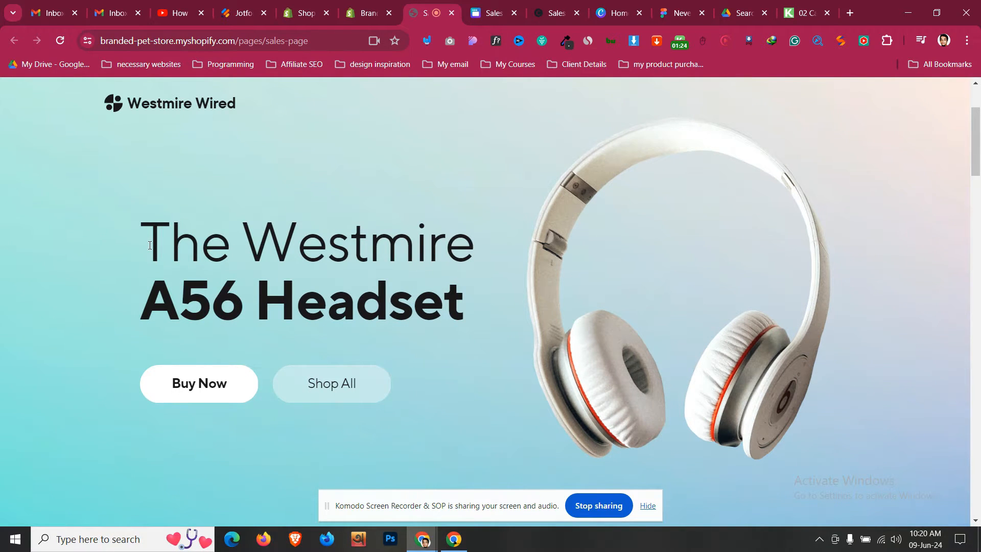
pyautogui.moveTo(150, 245); pyautogui.dragTo(459, 303)
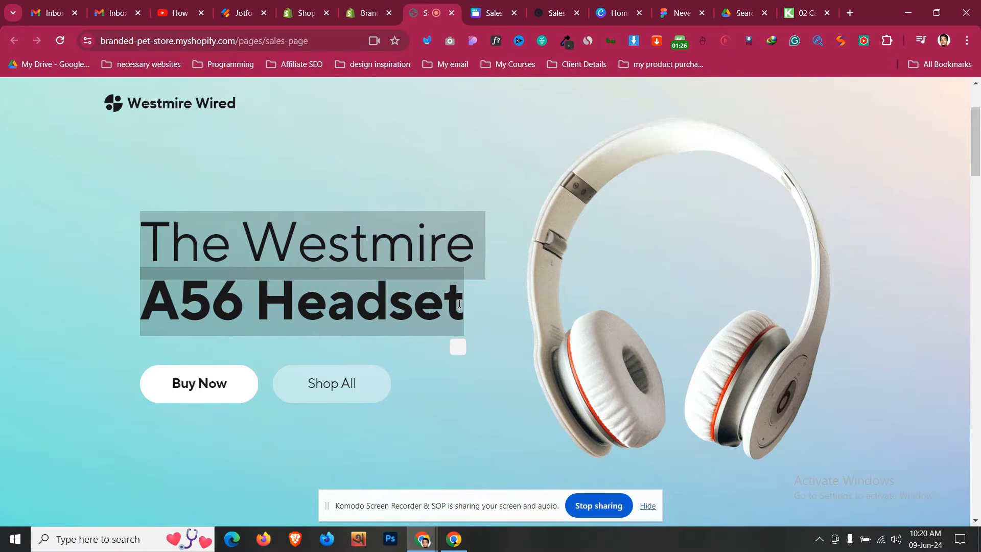
pyautogui.click(368, 283)
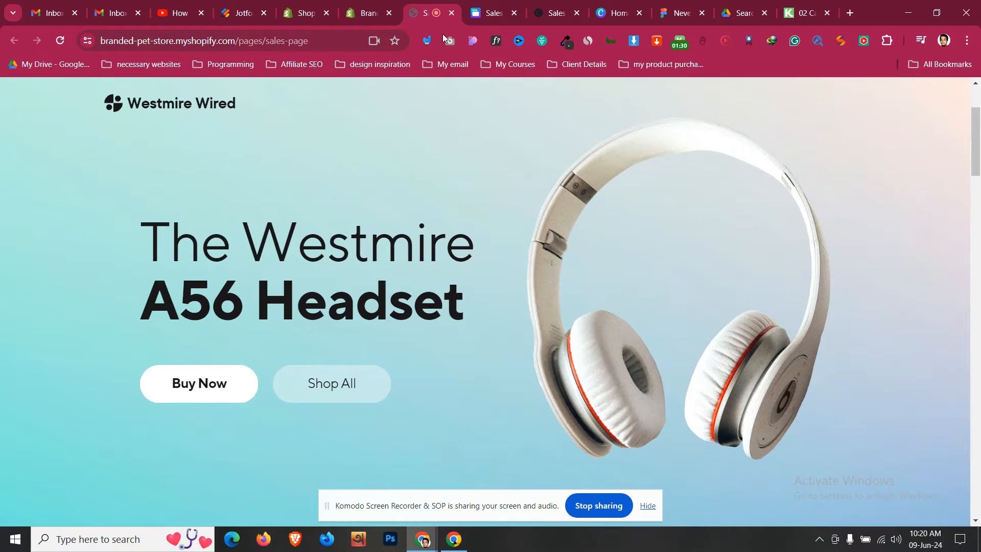
# - Switch to the Sales Product Website design in the Canva editor
pyautogui.click(389, 4)
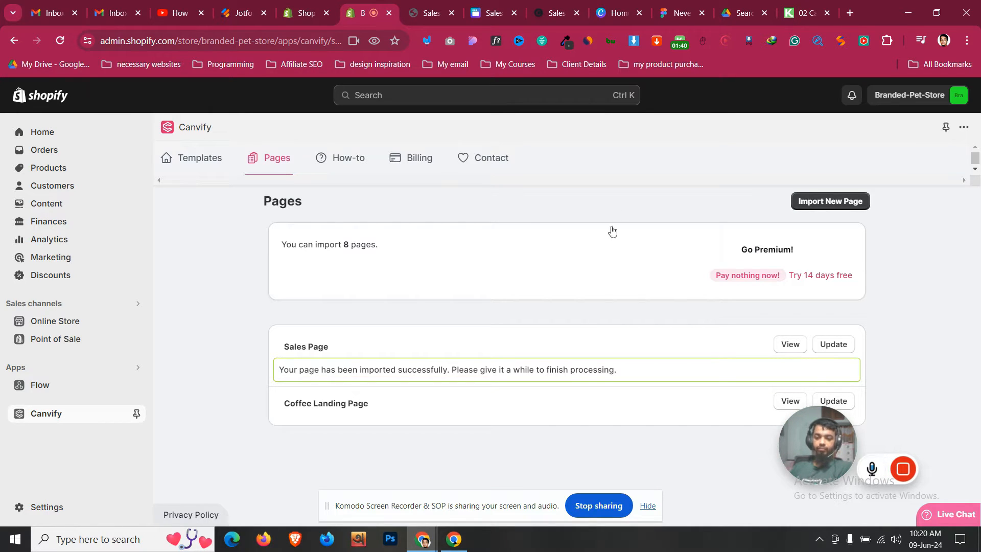
pyautogui.click(621, 4)
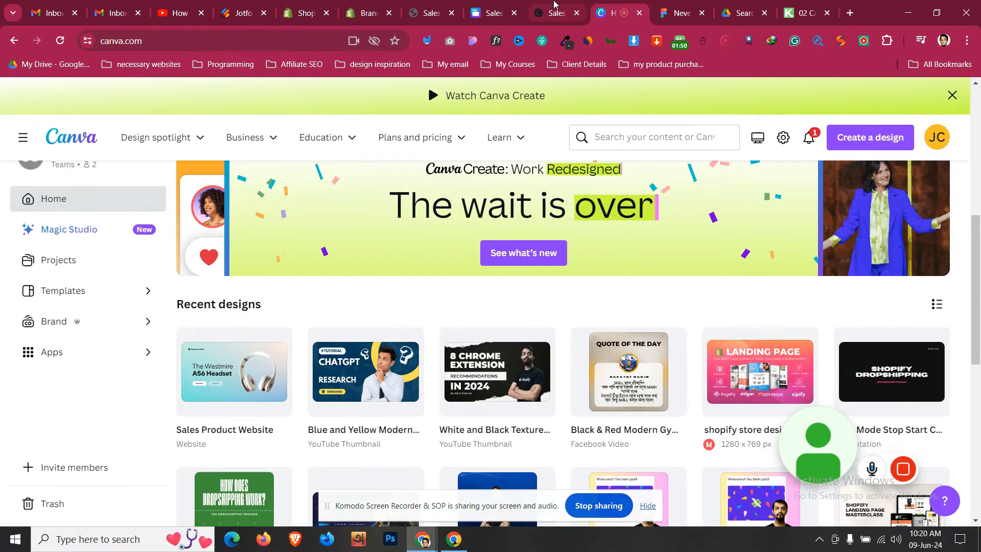
pyautogui.click(556, 10)
pyautogui.click(485, 4)
# - Replace "The Westmire" in the hero headline with "50% DISCOUNT FOR", keeping "A56 Headset" after it
pyautogui.click(588, 273)
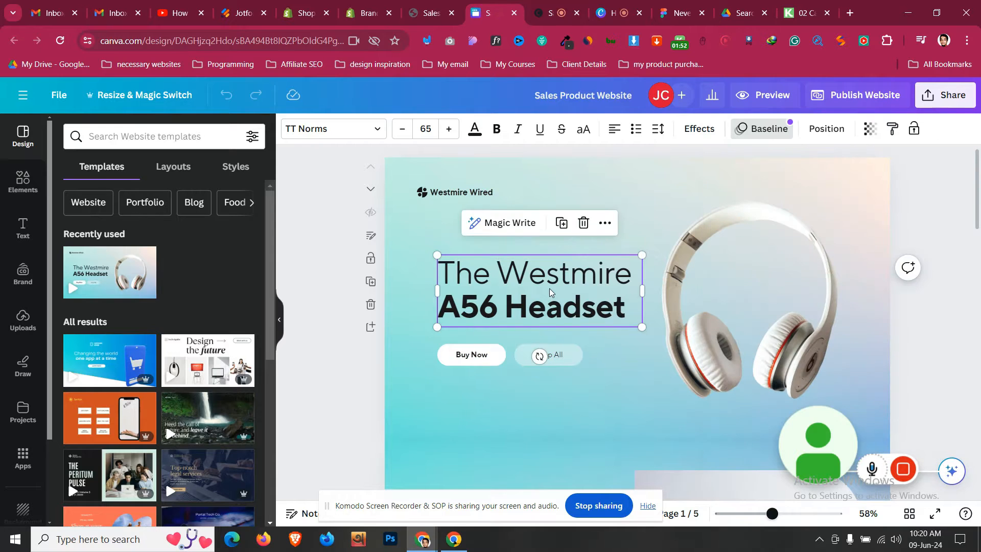
pyautogui.click(589, 273)
pyautogui.click(589, 273)
pyautogui.moveTo(632, 273); pyautogui.dragTo(442, 274)
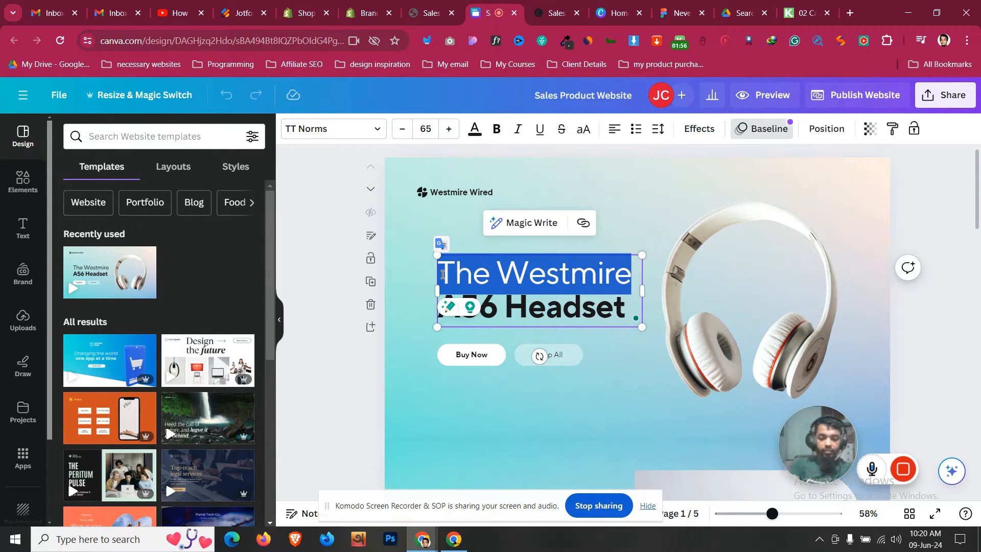
pyautogui.write('50')
pyautogui.press('BackSpace')
pyautogui.write('% DISCOUNT')
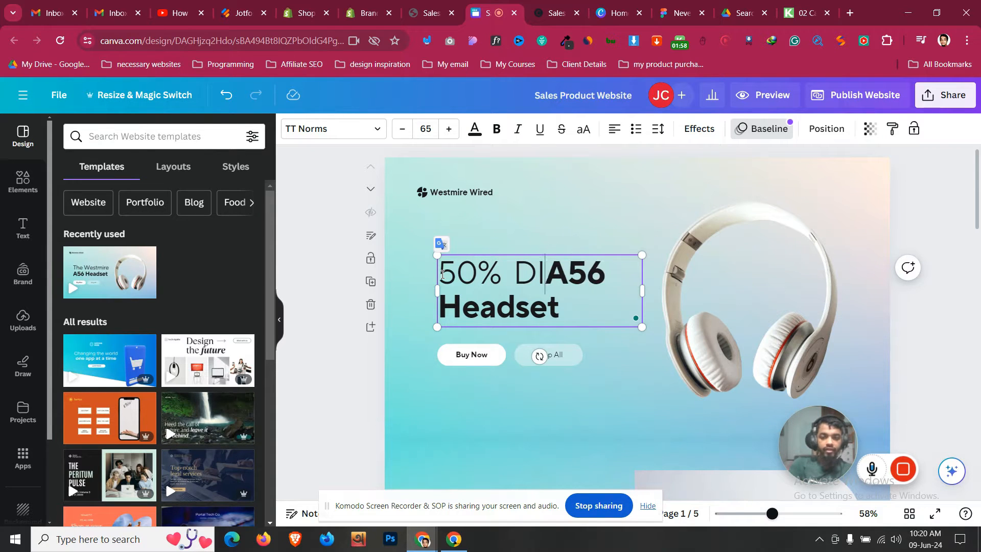
pyautogui.write(' FOR N')
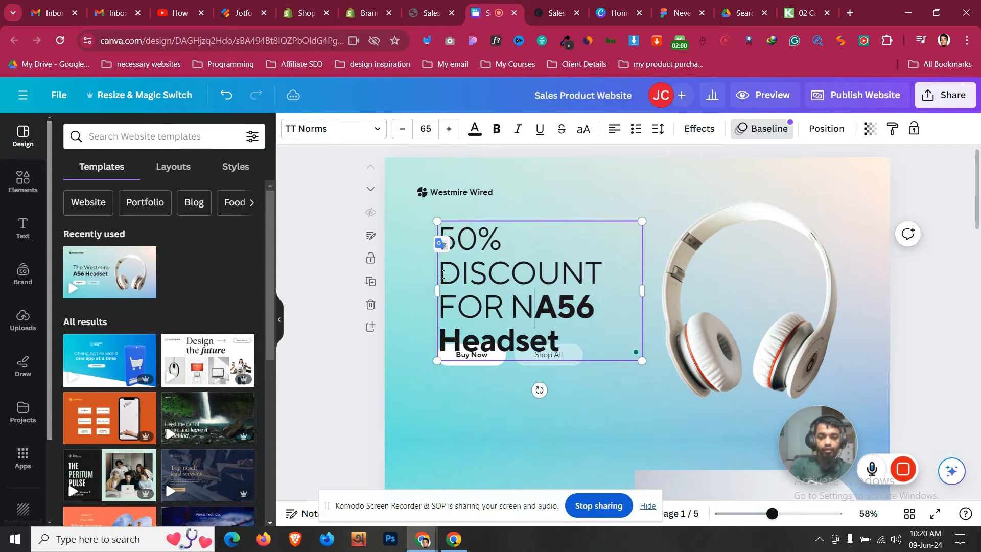
pyautogui.press('BackSpace')
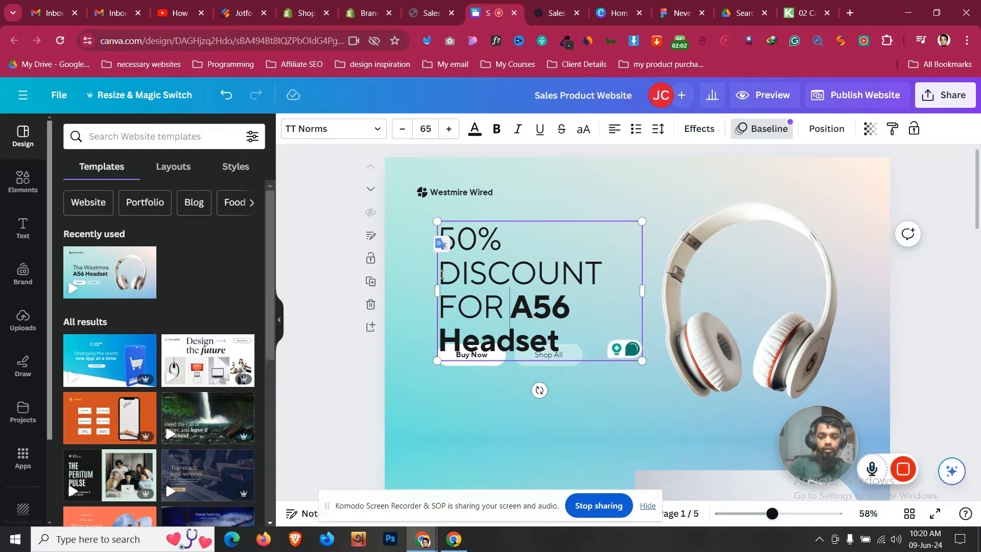
# - Add "NEXT 3 DAYS" before "A56 Headset" in the hero headline and shift the text box slightly
pyautogui.write('NEXT 3 DAYS')
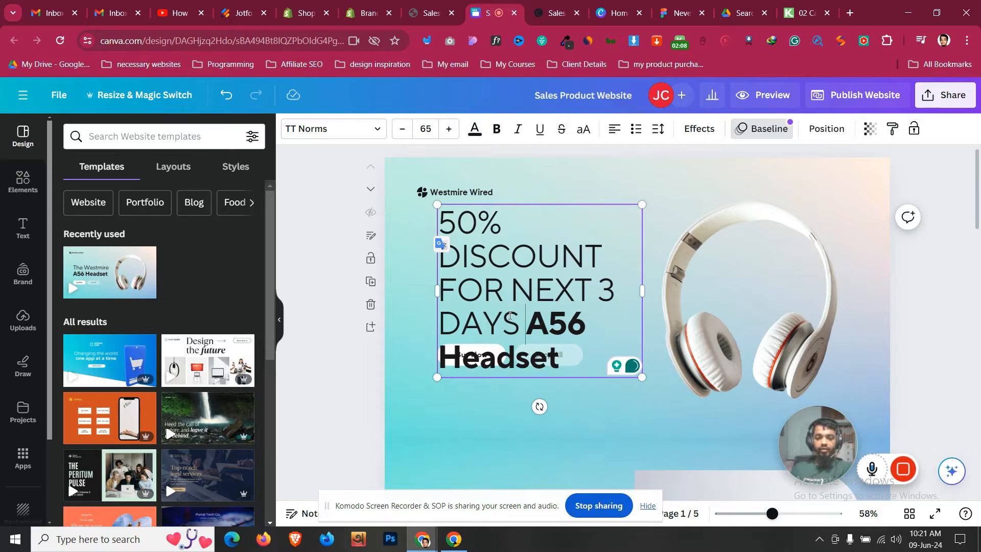
pyautogui.click(356, 385)
pyautogui.moveTo(534, 301)
pyautogui.mouseDown()
pyautogui.moveTo(527, 240)
pyautogui.moveTo(519, 383)
pyautogui.moveTo(538, 308)
pyautogui.mouseUp()
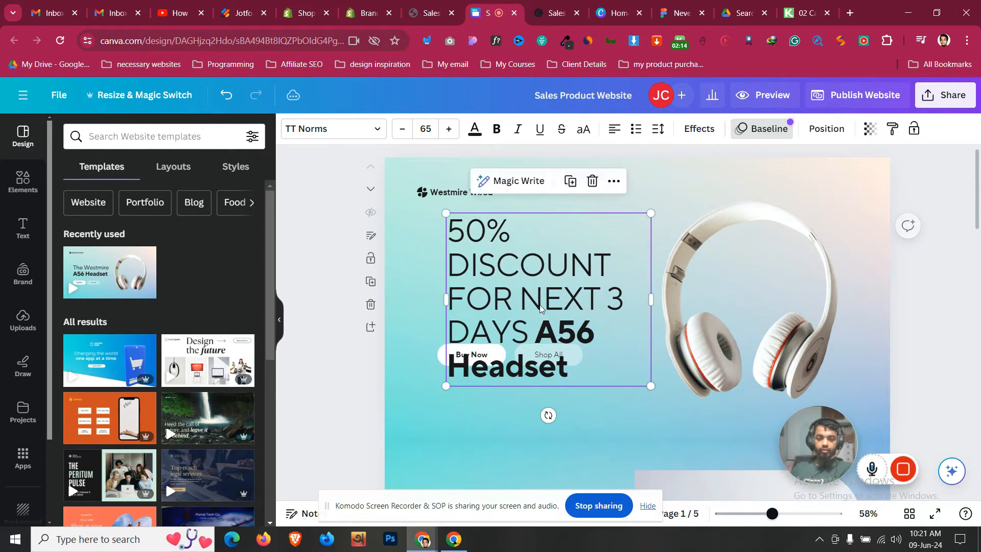
# - Shorten the hero headline to "50% DISCOUNT A56 Headset" and move it up so it clears the Buy Now and Shop All buttons
pyautogui.click(601, 295)
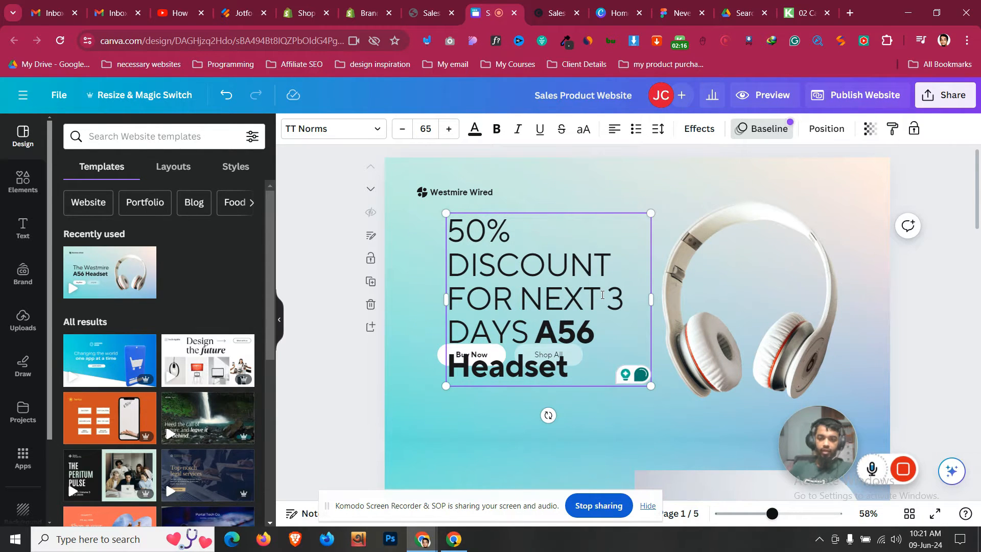
pyautogui.press('BackSpace')
pyautogui.press('BackSpace')
pyautogui.press('BackSpace')
pyautogui.press('BackSpace')
pyautogui.press('BackSpace')
pyautogui.press('BackSpace')
pyautogui.press('BackSpace')
pyautogui.press('BackSpace')
pyautogui.press('BackSpace')
pyautogui.press('BackSpace')
pyautogui.press('BackSpace')
pyautogui.press('BackSpace')
pyautogui.press('BackSpace')
pyautogui.press('BackSpace')
pyautogui.press('BackSpace')
pyautogui.press('BackSpace')
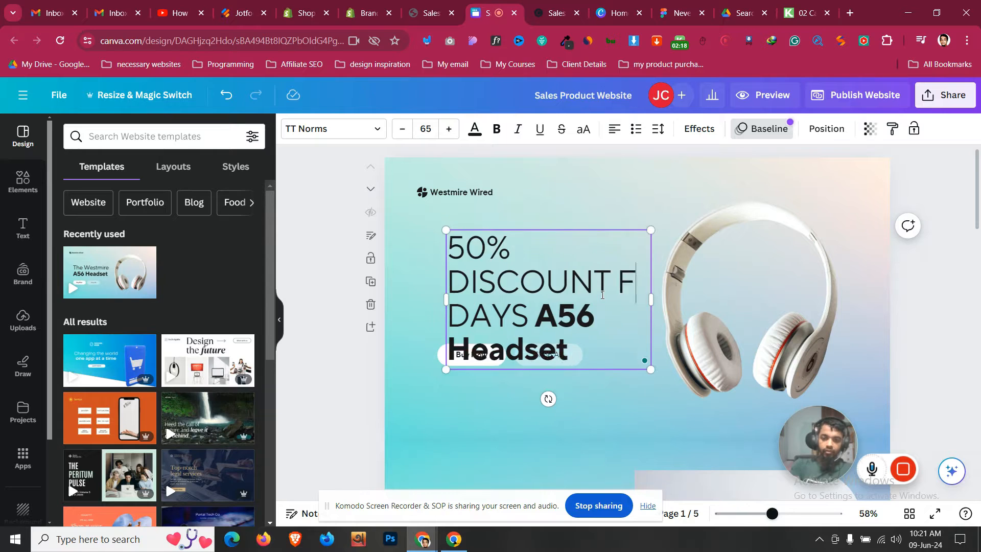
pyautogui.write('COUNT')
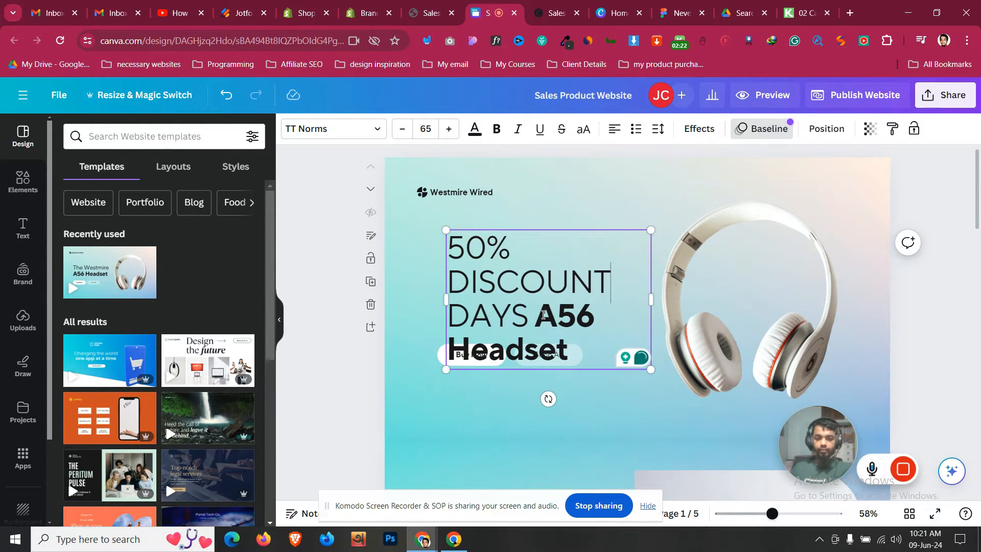
pyautogui.press('BackSpace')
pyautogui.press('BackSpace')
pyautogui.press('BackSpace')
pyautogui.press('BackSpace')
pyautogui.press('BackSpace')
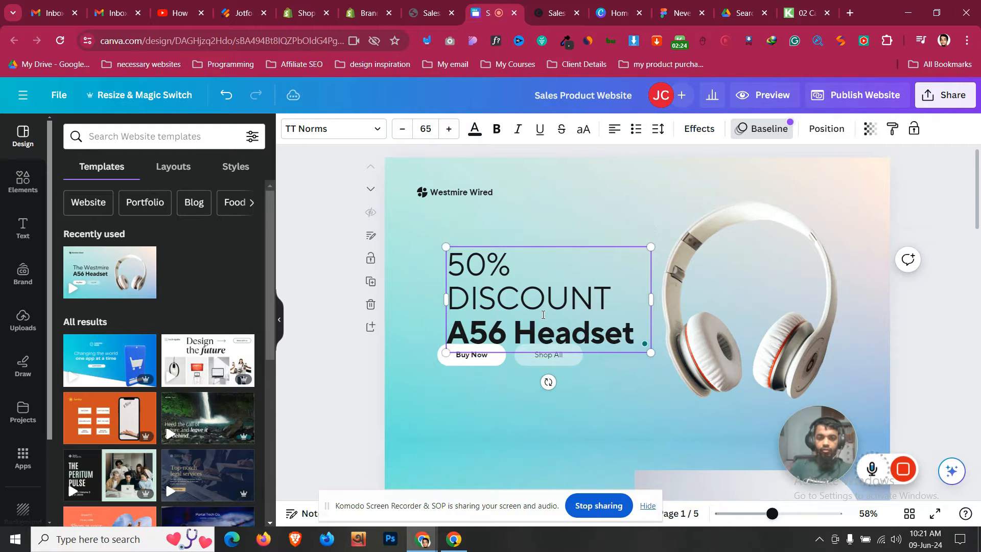
pyautogui.click(341, 254)
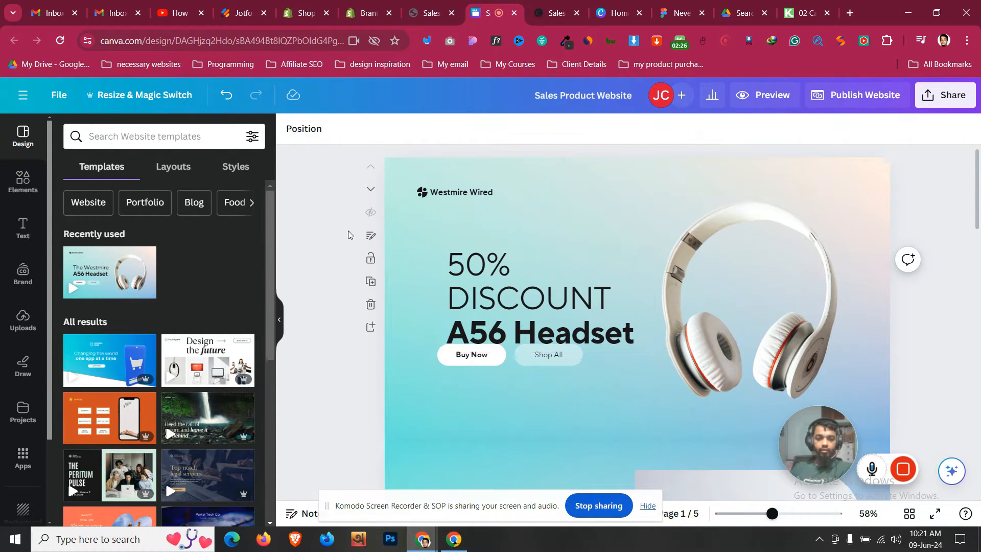
pyautogui.moveTo(480, 279); pyautogui.dragTo(472, 250)
pyautogui.click(302, 301)
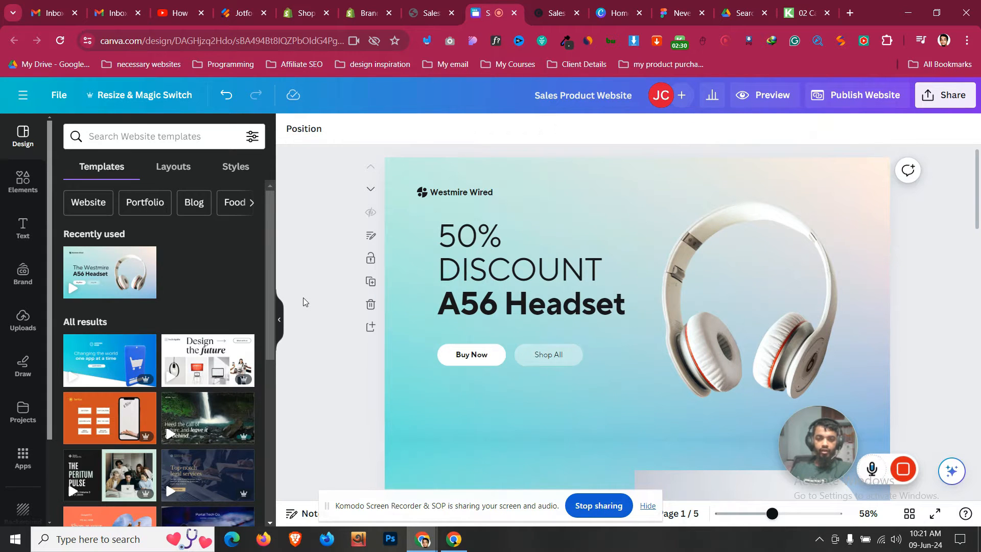
# - Move the hero section's headphones image outward, away from the headline and closer to the page's outer edge
pyautogui.click(485, 420)
pyautogui.scroll(-3, 453, 379)
pyautogui.scroll(2, 453, 302)
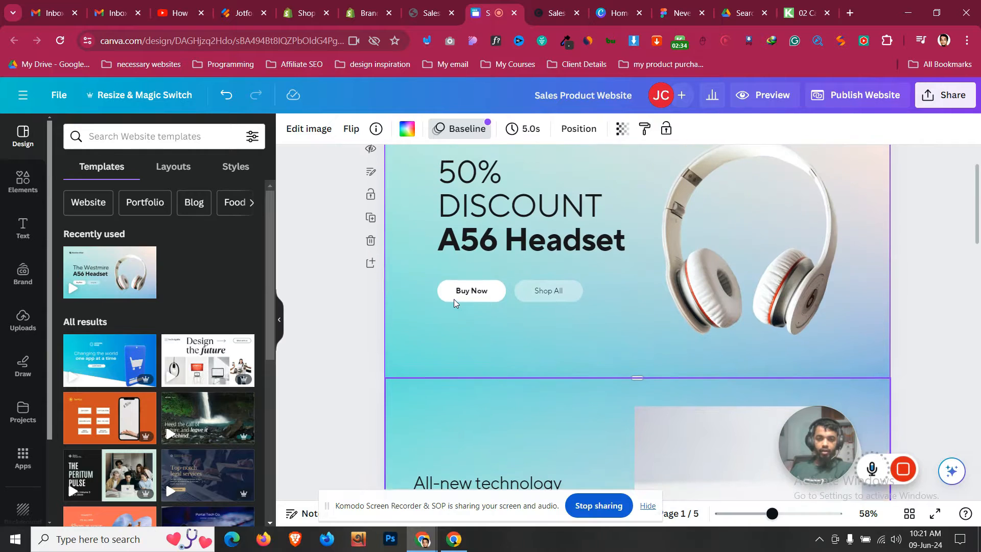
pyautogui.click(761, 317)
pyautogui.scroll(2, 761, 317)
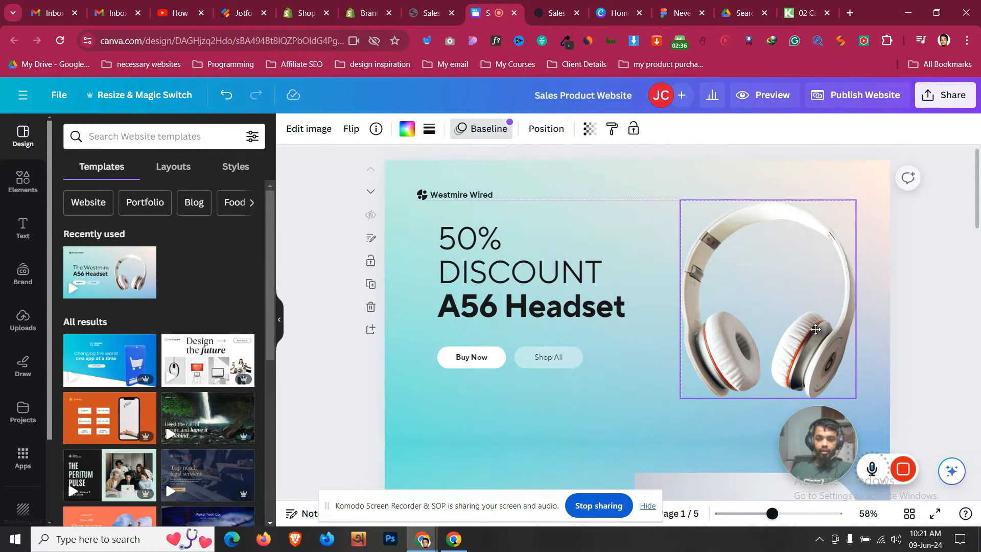
pyautogui.moveTo(815, 329); pyautogui.dragTo(816, 324)
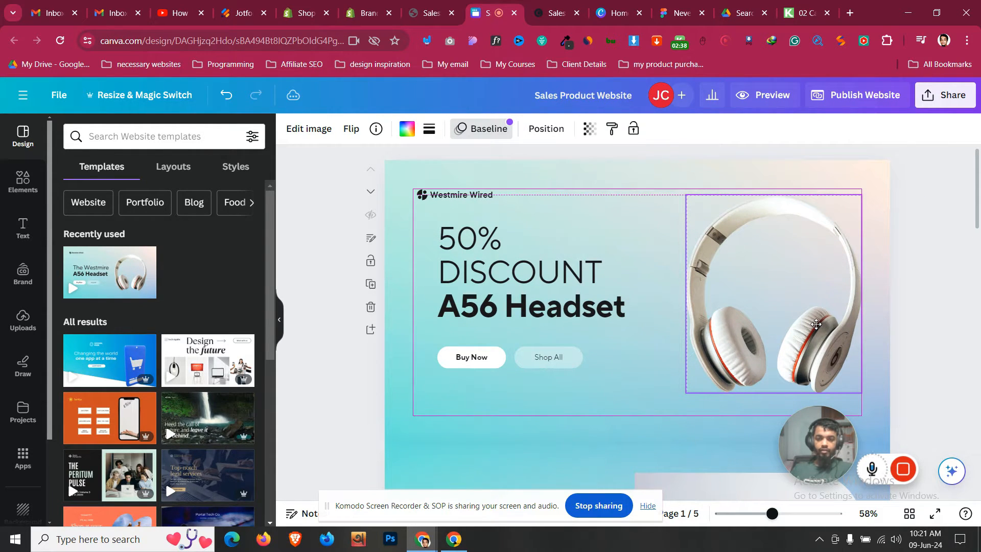
pyautogui.click(912, 317)
# - Republish the Sales Product Website to its existing URL with resizing on mobile enabled and no navigation menu
pyautogui.click(876, 100)
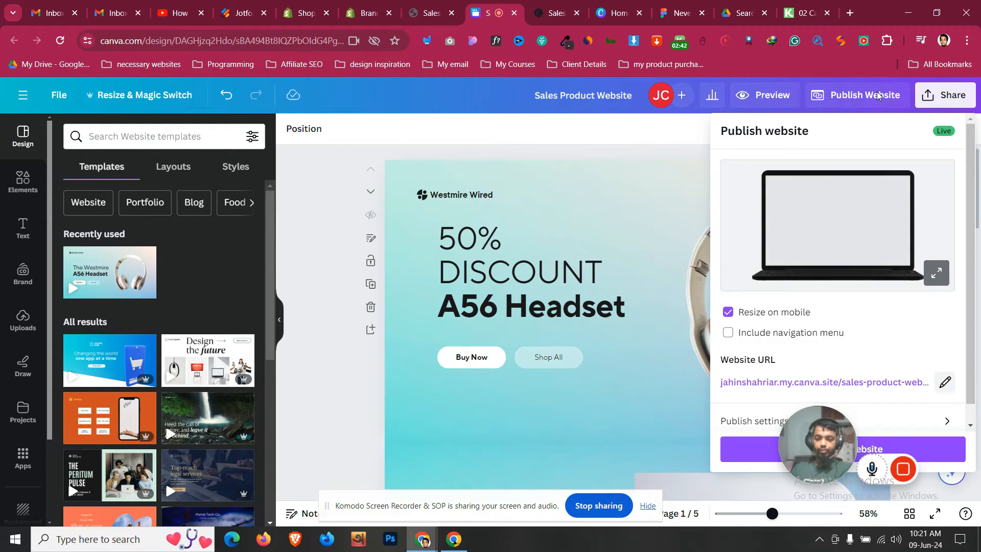
pyautogui.scroll(-1, 899, 339)
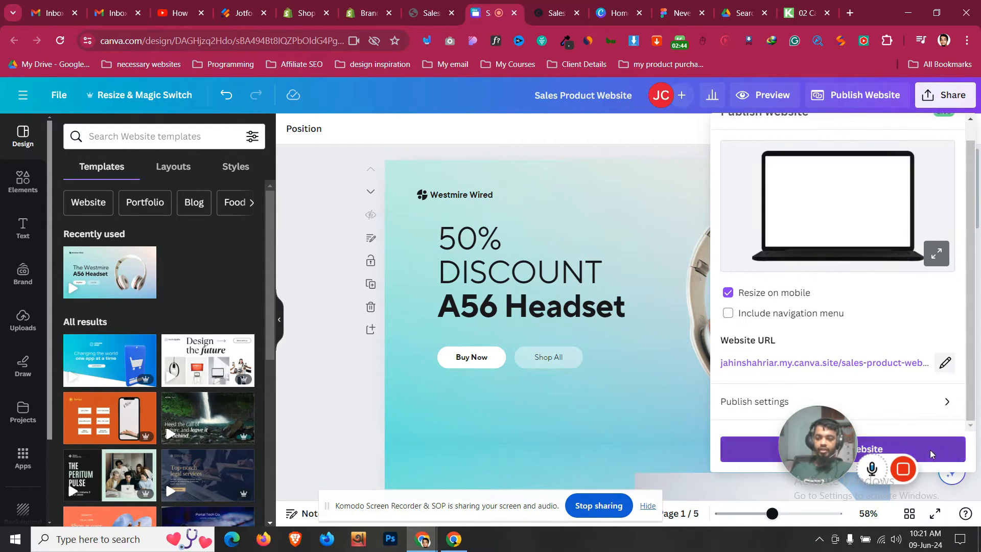
pyautogui.click(930, 454)
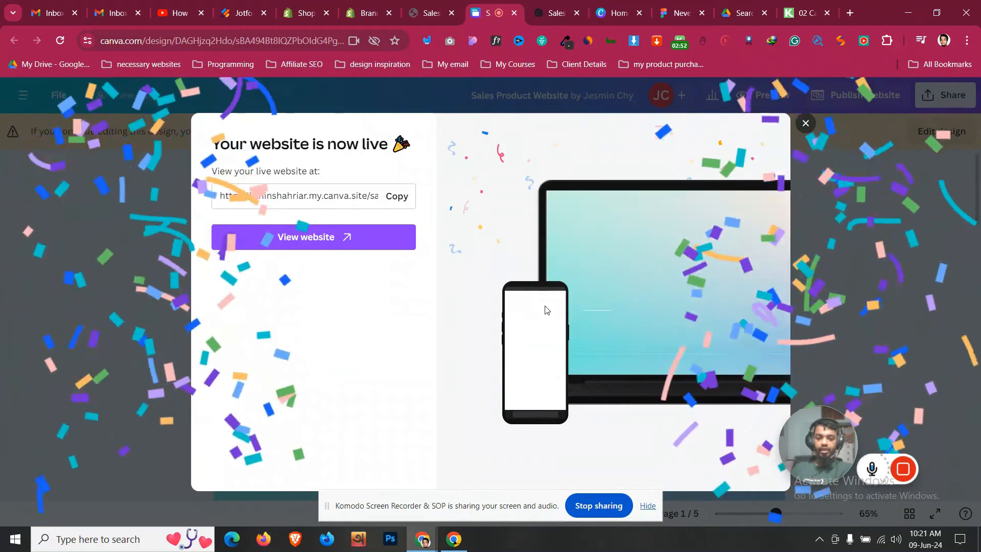
# - Open the republished Canva website and check its hero headline and headphones image
pyautogui.click(382, 237)
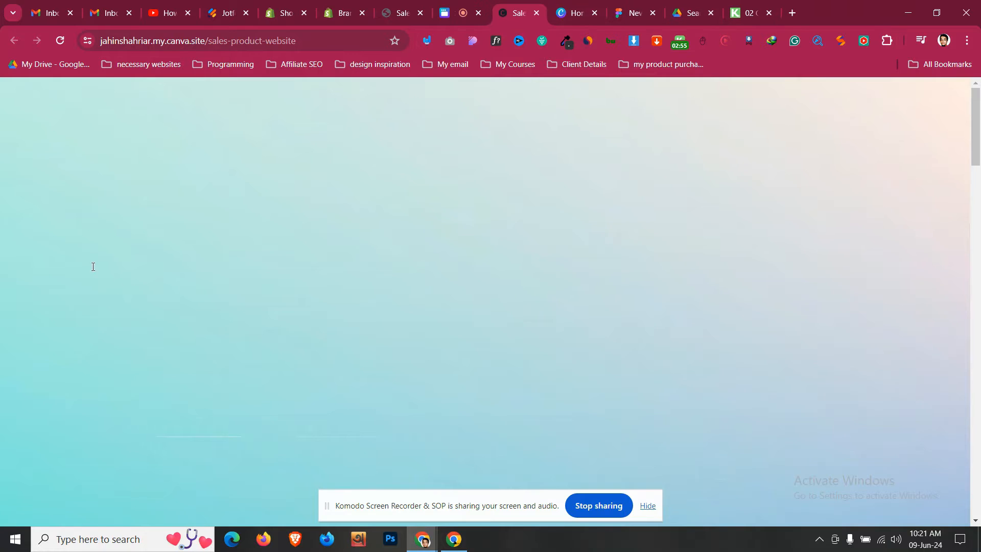
pyautogui.click(595, 13)
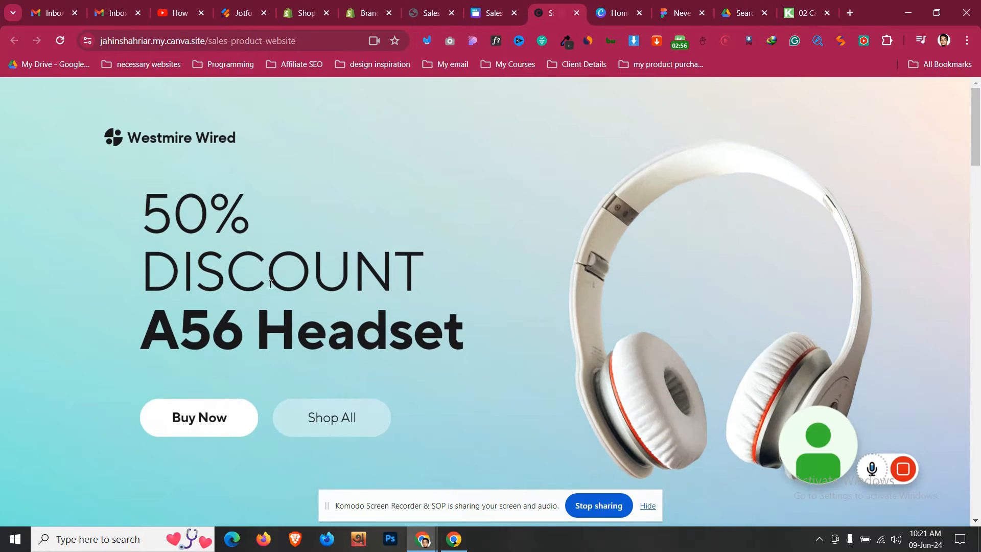
pyautogui.click(937, 14)
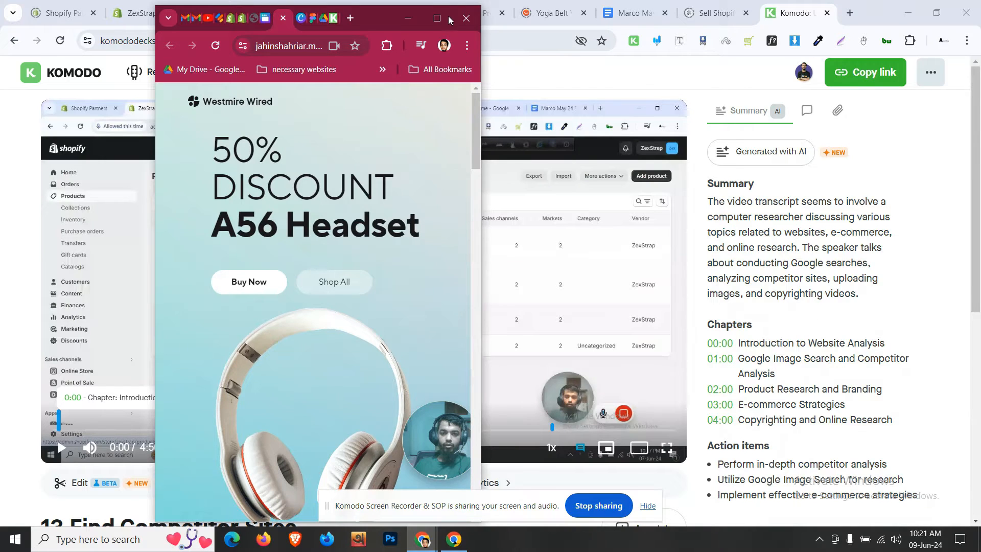
pyautogui.click(447, 19)
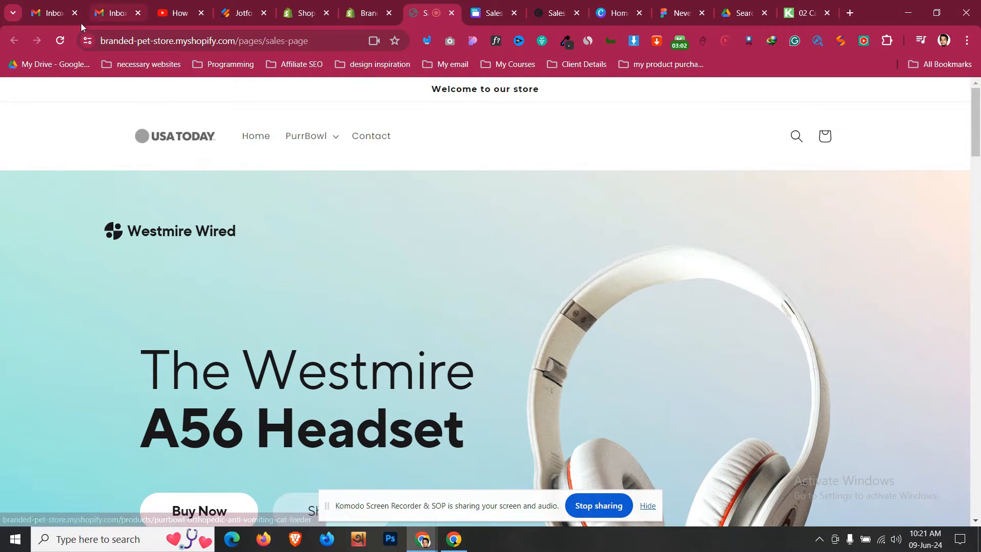
# - Reload the Sales Page on the Shopify storefront and check its hero headline
pyautogui.click(52, 41)
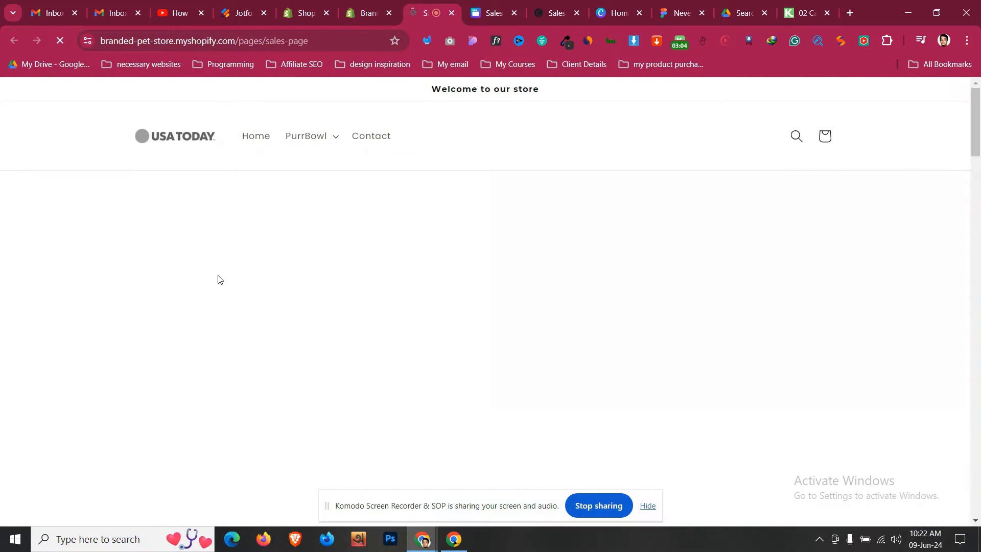
pyautogui.scroll(-1, 218, 276)
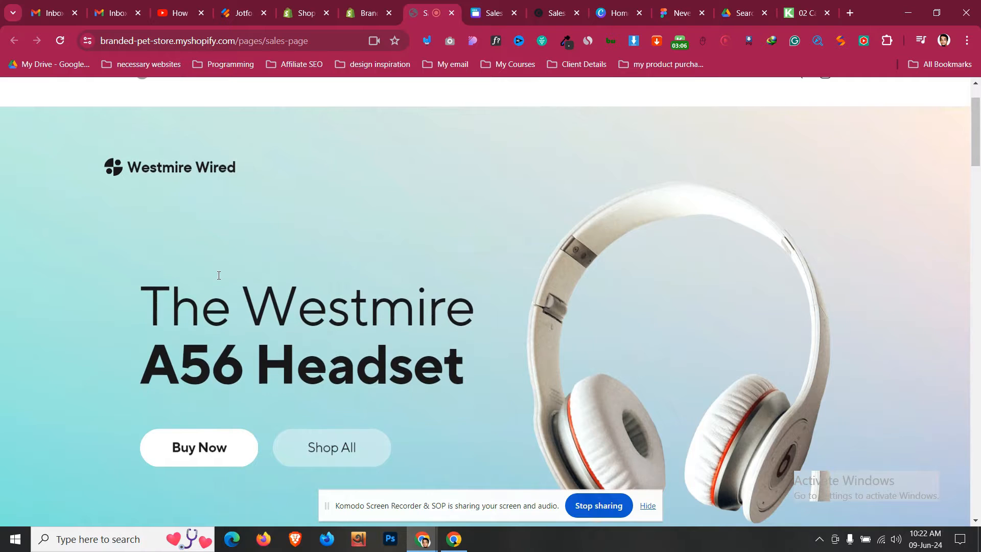
# - Update the Sales Page in Canvify to re-import the changes from Canva, keeping its title and header and footer options
pyautogui.click(382, 7)
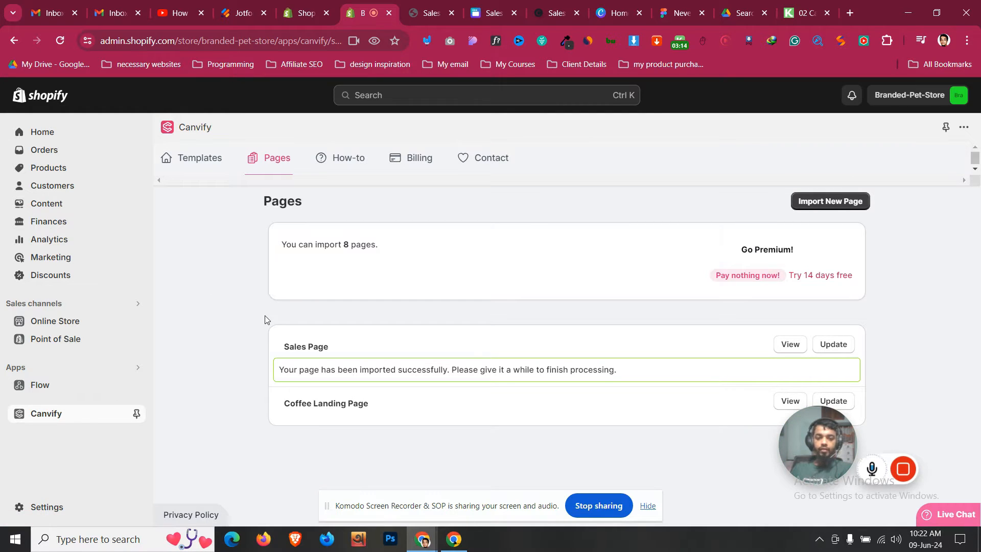
pyautogui.moveTo(284, 349); pyautogui.dragTo(332, 350)
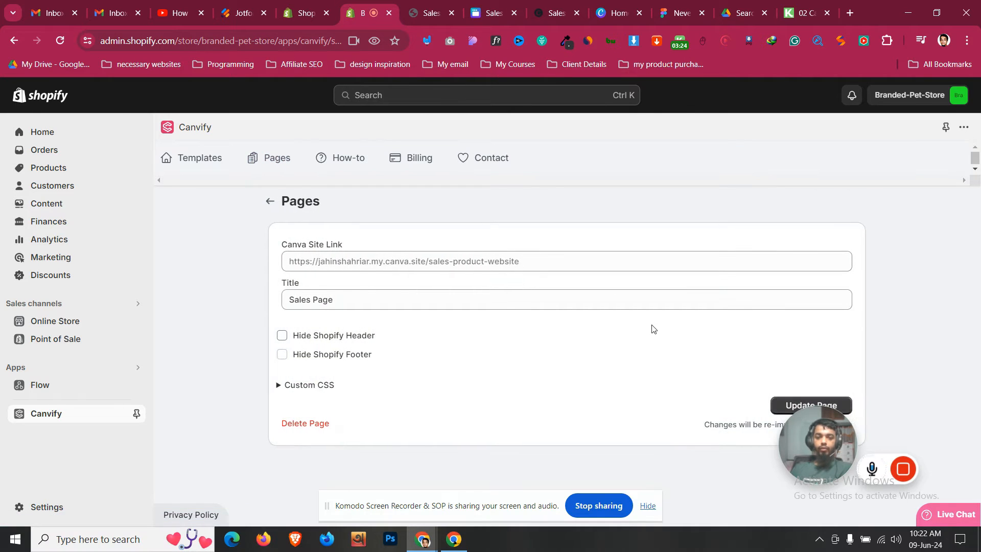
pyautogui.moveTo(820, 415); pyautogui.dragTo(519, 415)
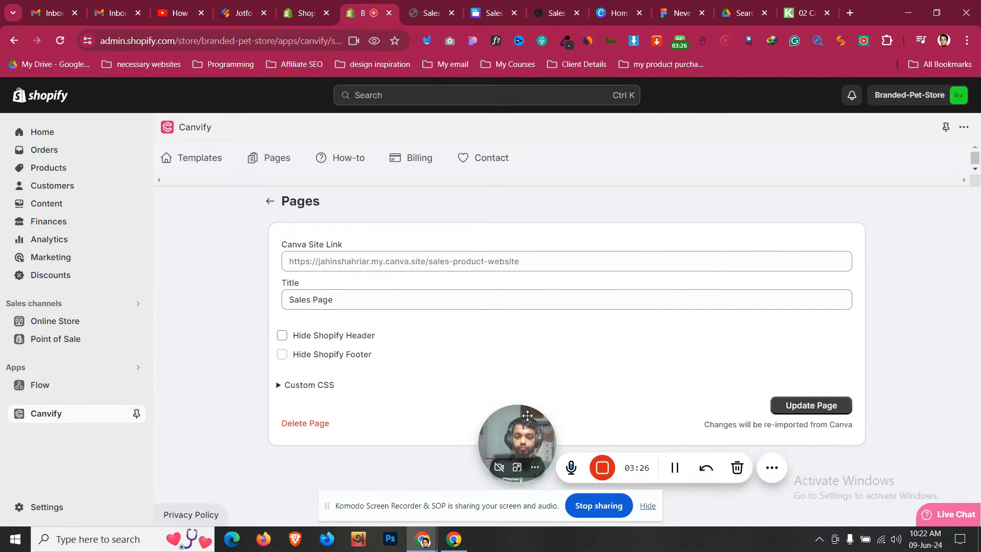
pyautogui.click(823, 411)
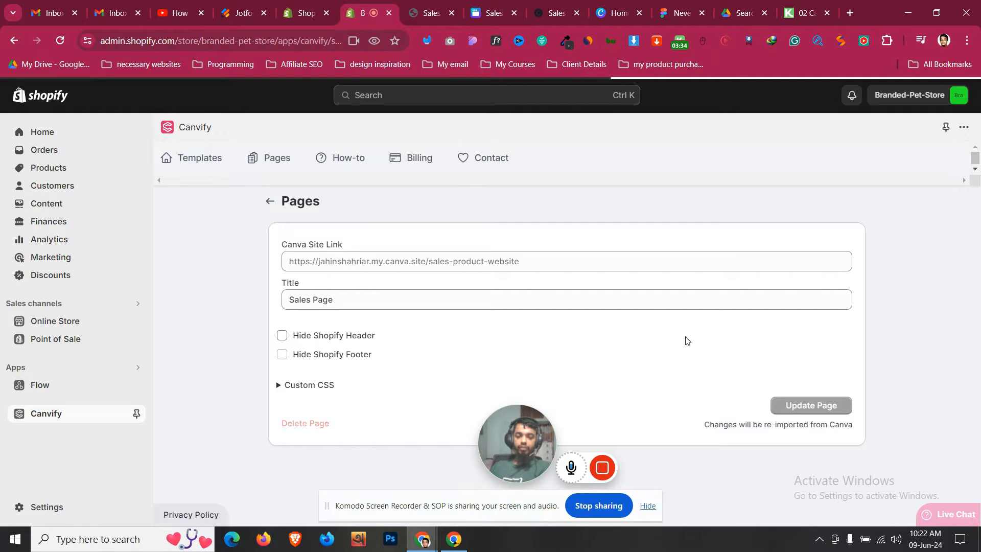
pyautogui.click(434, 14)
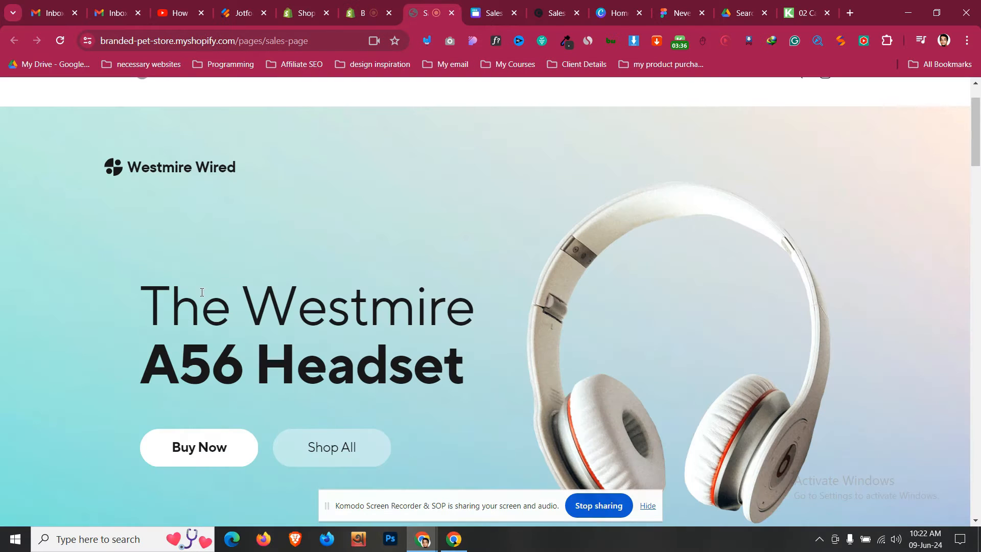
pyautogui.click(354, 6)
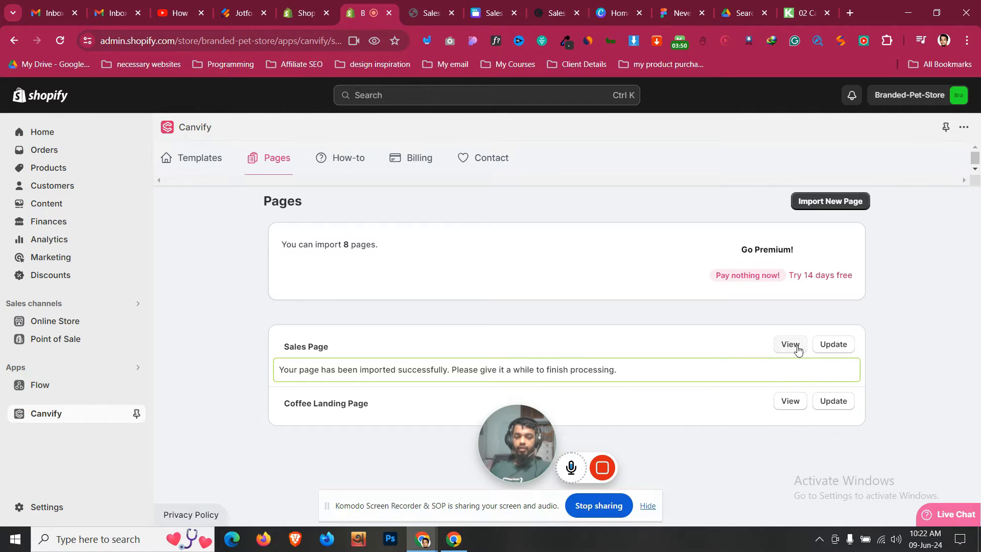
# - View the updated Sales Page on the storefront and examine it from the hero headline through the store locations section
pyautogui.click(790, 344)
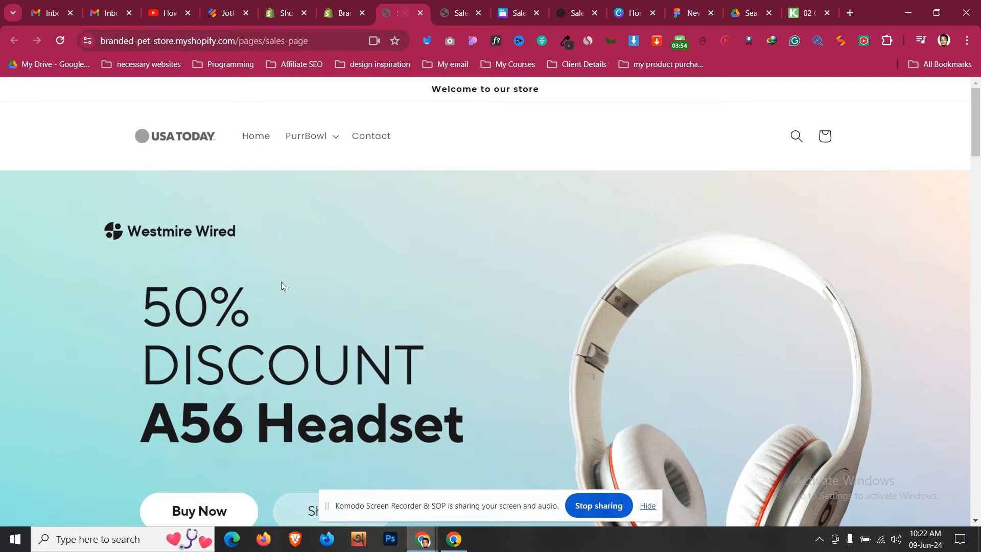
pyautogui.scroll(-3, 276, 271)
pyautogui.moveTo(148, 168); pyautogui.dragTo(460, 286)
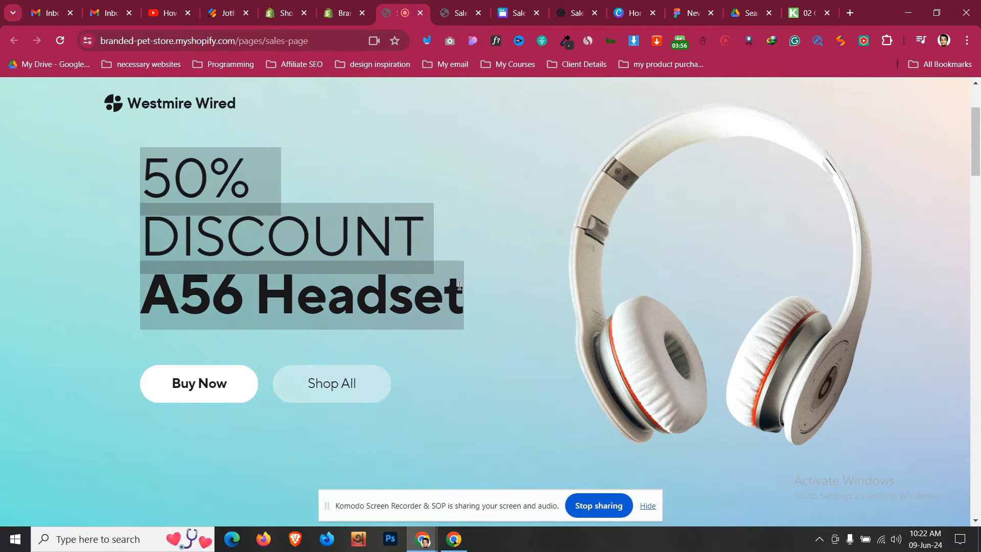
pyautogui.scroll(-5, 442, 283)
pyautogui.scroll(-15, 442, 283)
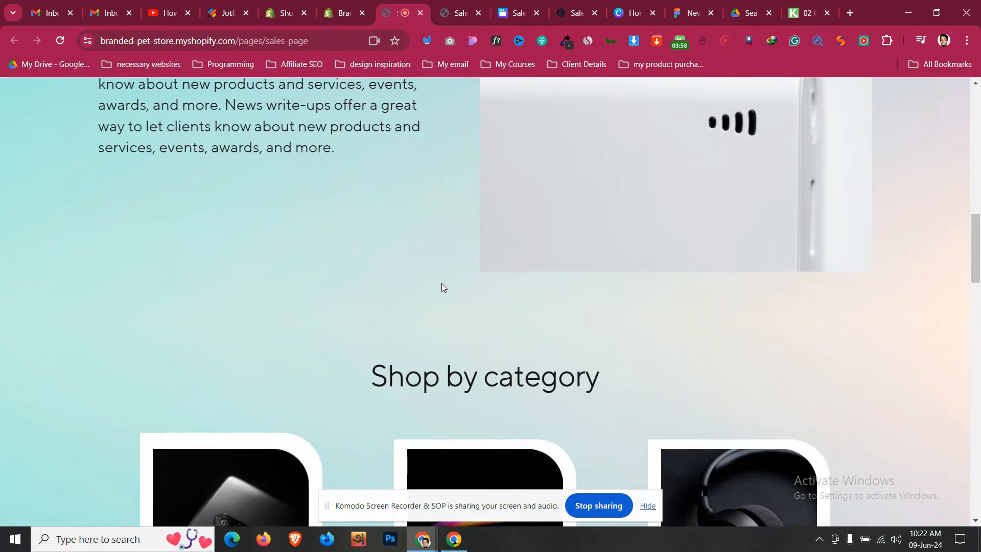
pyautogui.scroll(-15, 441, 283)
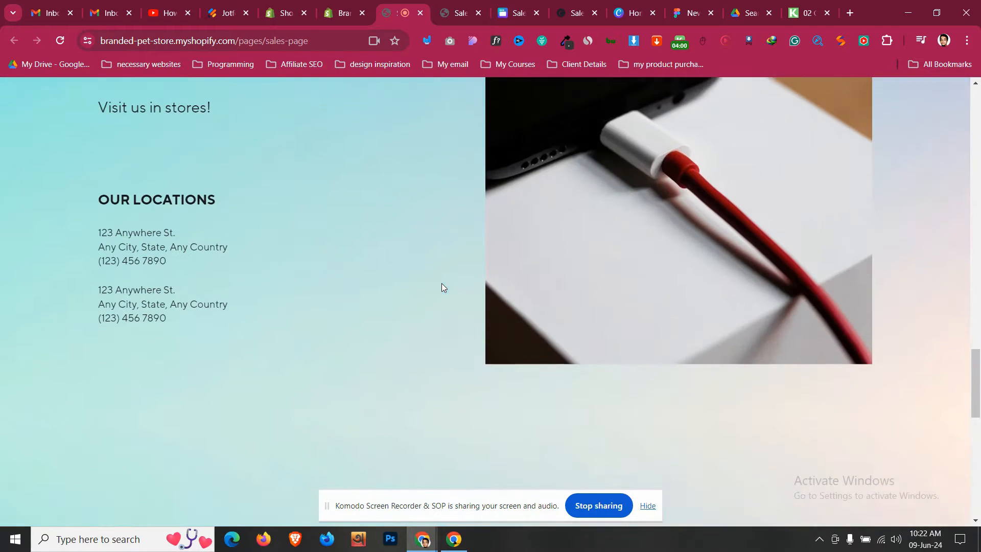
pyautogui.scroll(20, 442, 284)
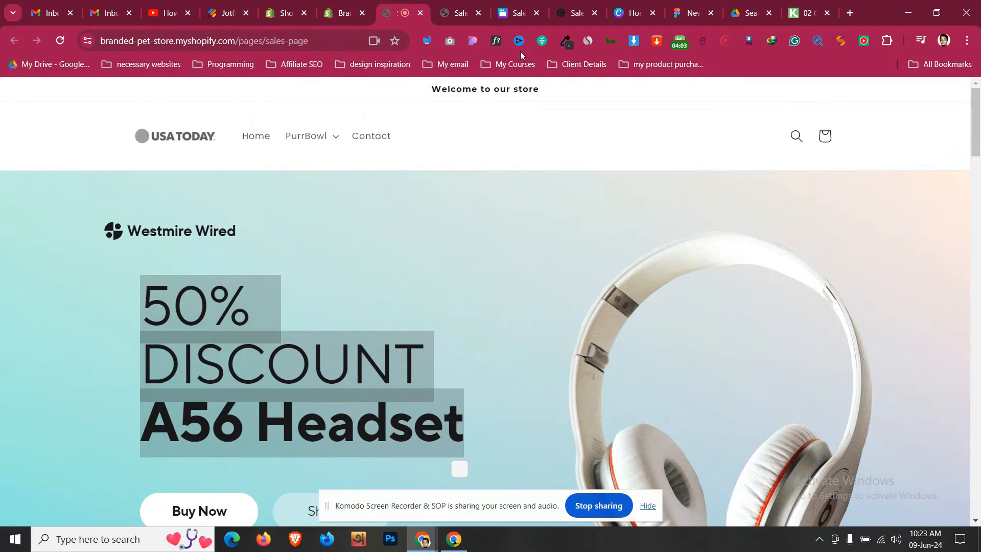
pyautogui.click(516, 13)
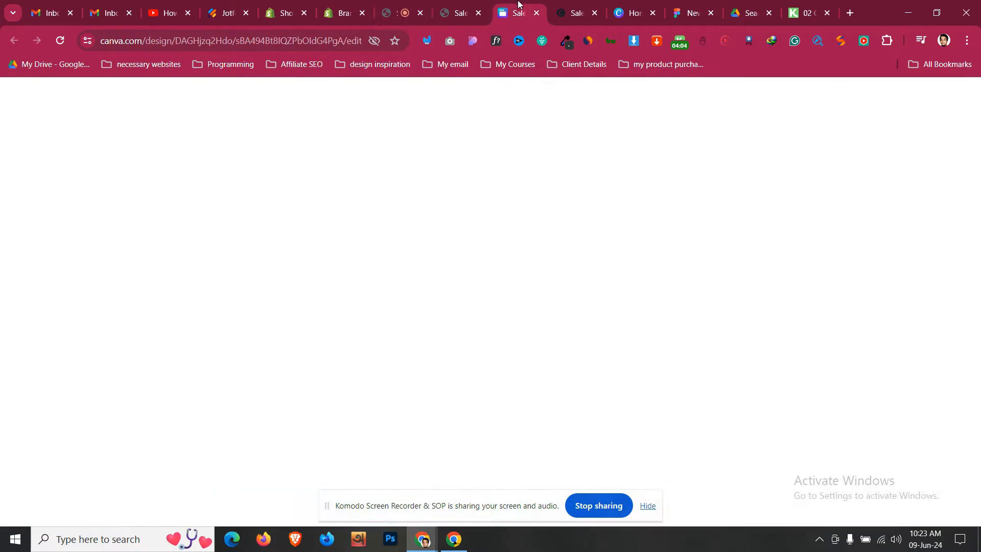
pyautogui.click(401, 14)
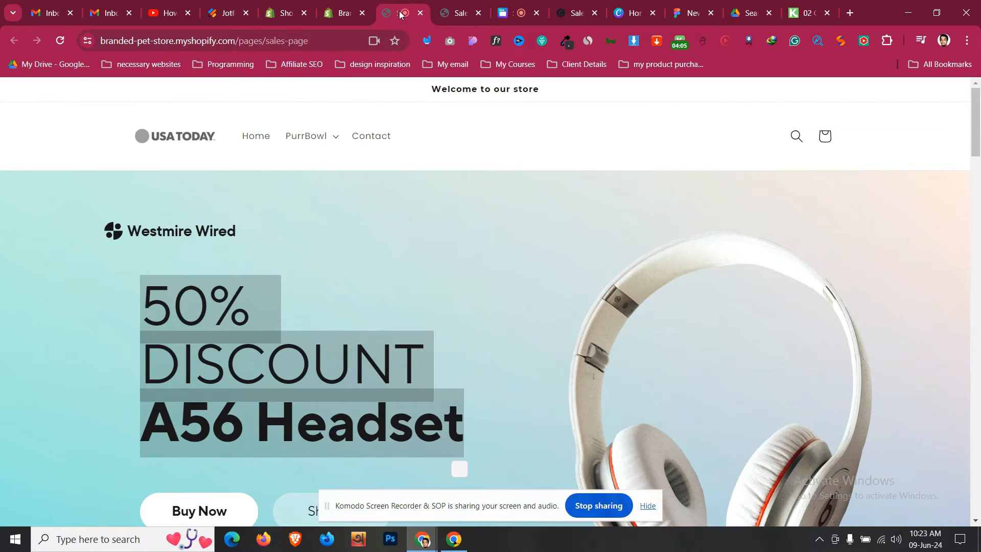
# - View the Sales Page from the Canvify pages list and unlock the storefront with the store password
pyautogui.click(345, 11)
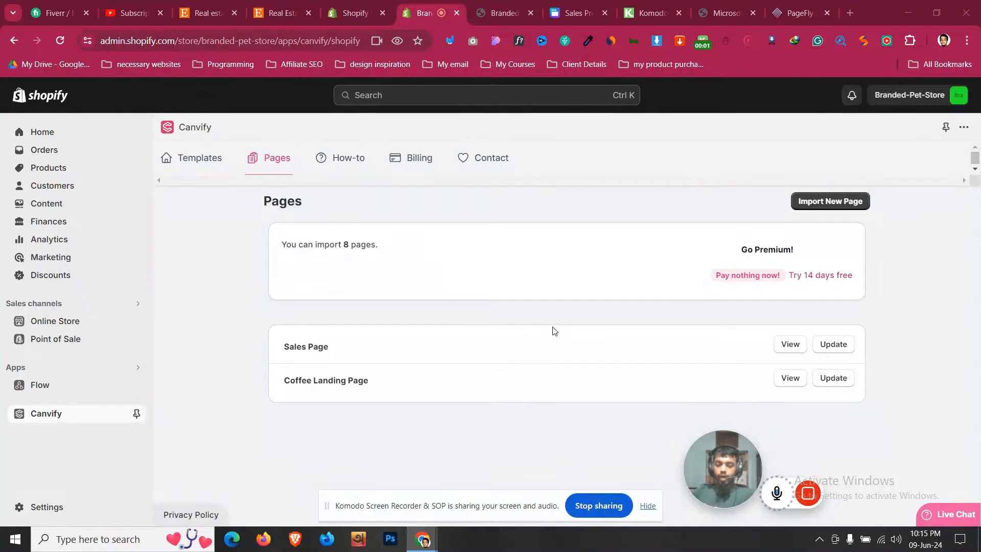
pyautogui.click(794, 345)
pyautogui.click(417, 339)
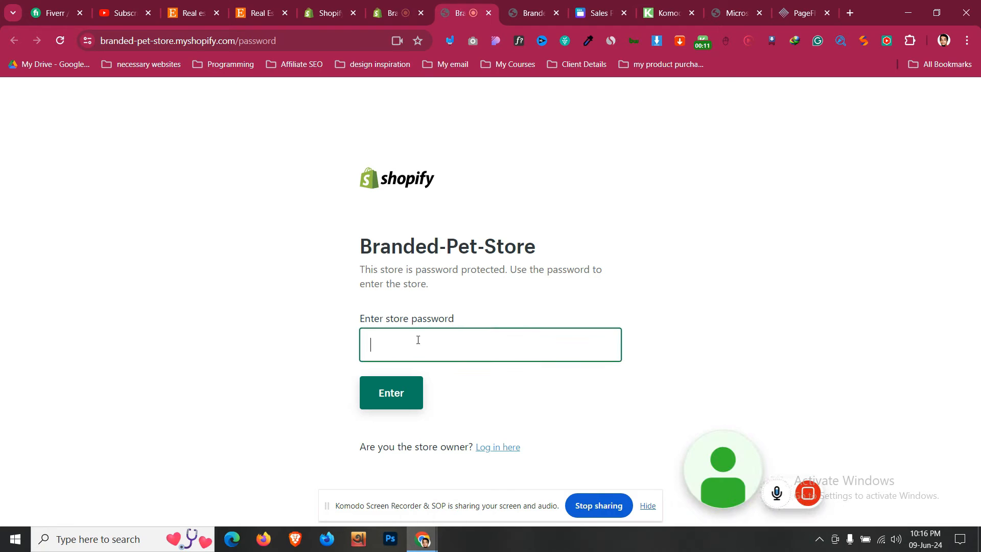
pyautogui.write('••')
pyautogui.click(420, 378)
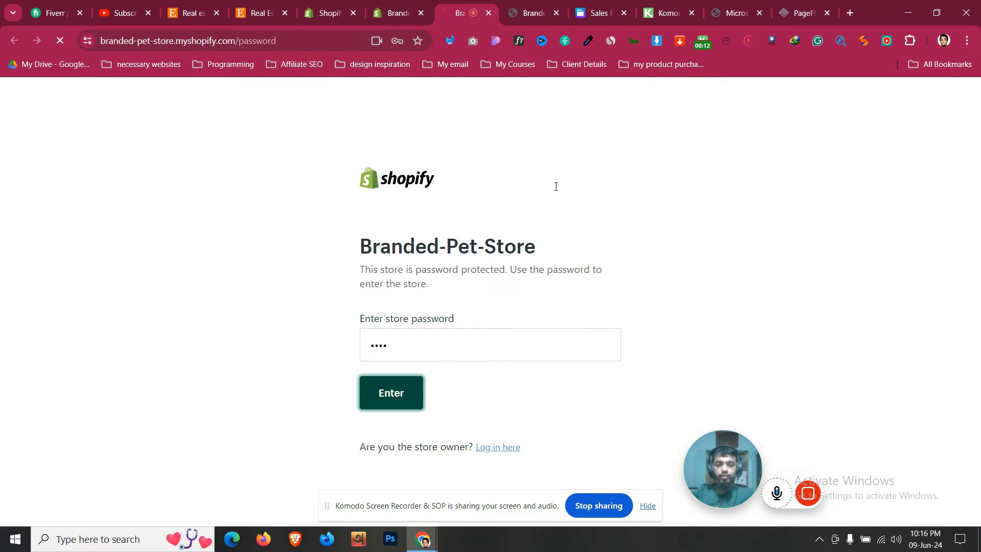
# - View the Sales Page again from Canvify and check its storefront web address
pyautogui.click(556, 13)
pyautogui.click(383, 5)
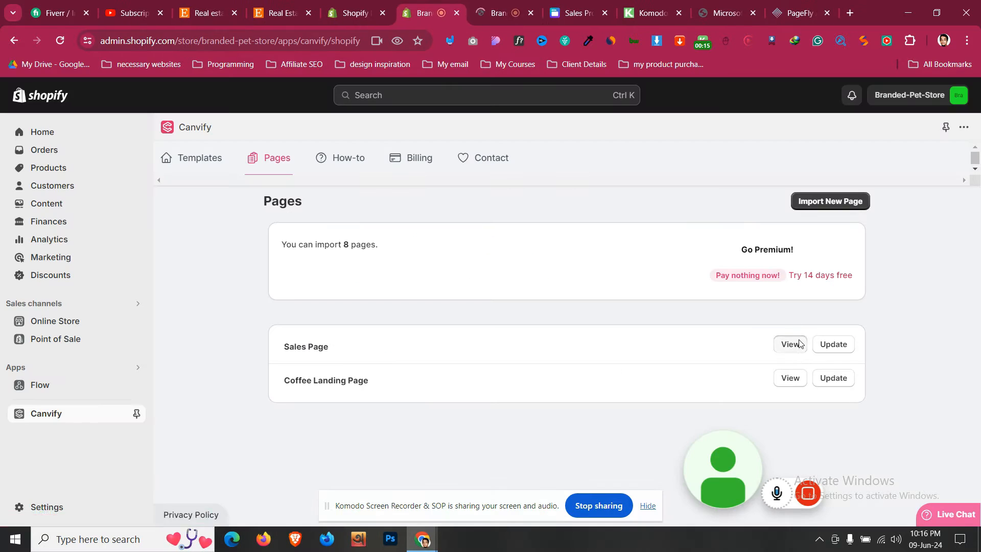
pyautogui.click(791, 344)
pyautogui.click(248, 43)
pyautogui.click(332, 42)
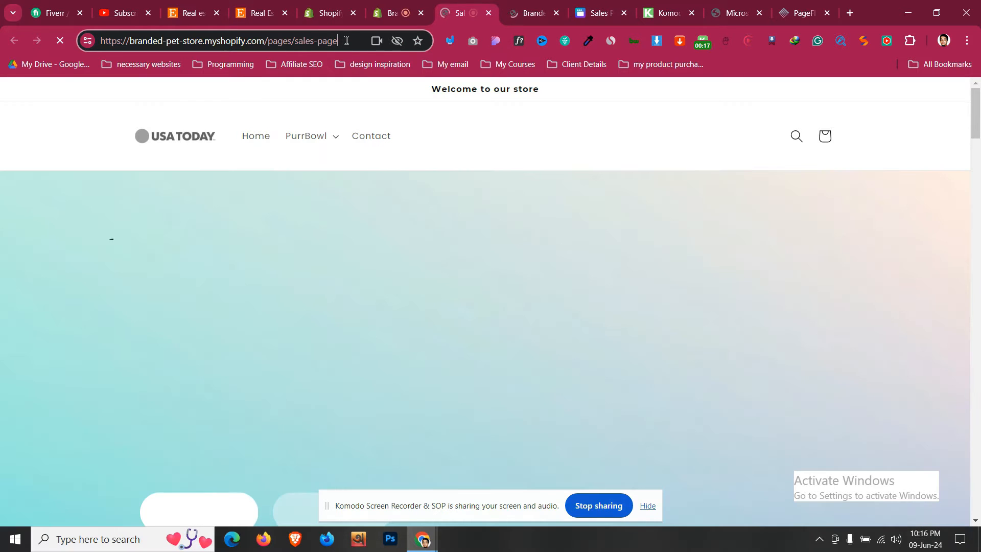
pyautogui.moveTo(346, 41); pyautogui.dragTo(95, 40)
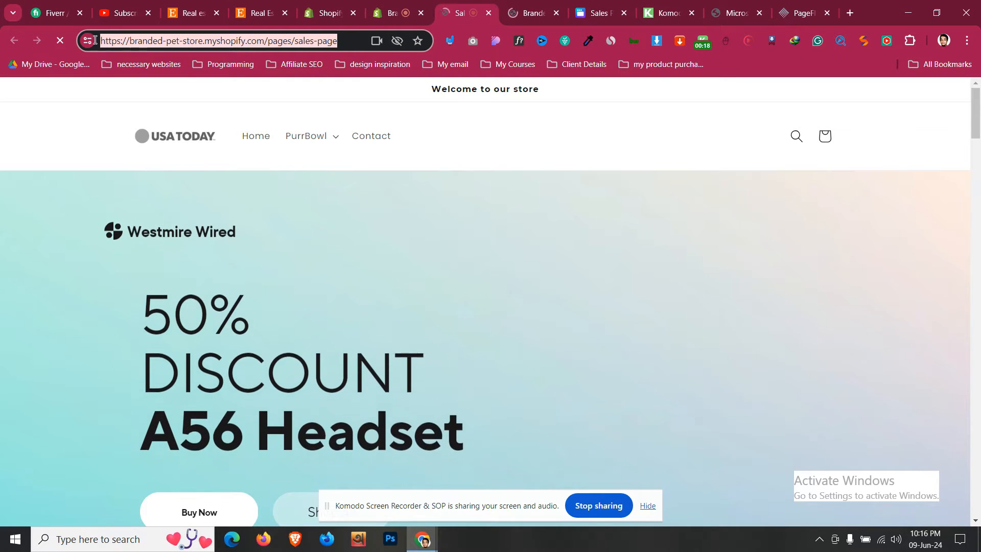
pyautogui.click(151, 44)
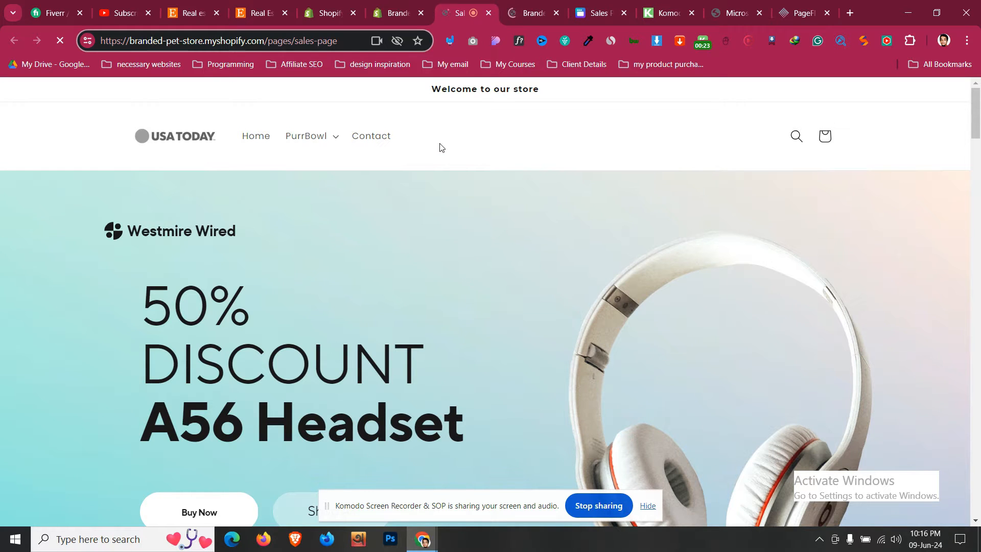
# - Open the Main menu for editing in the online store's navigation settings
pyautogui.click(393, 13)
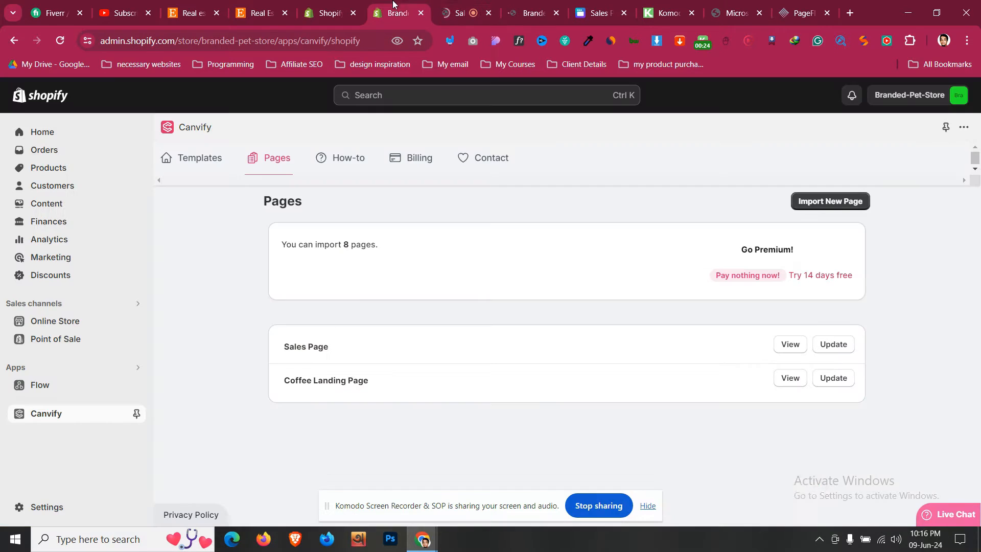
pyautogui.click(77, 326)
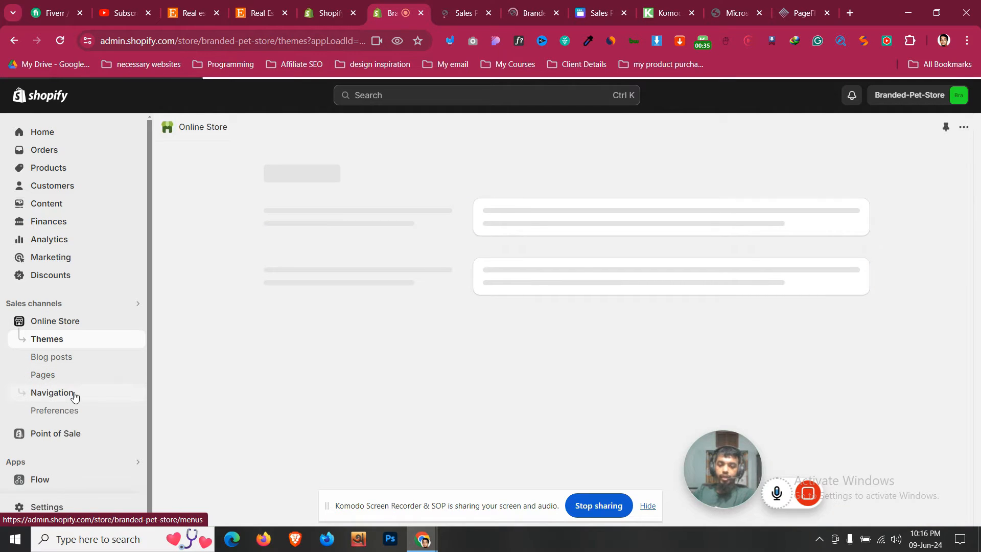
pyautogui.click(75, 396)
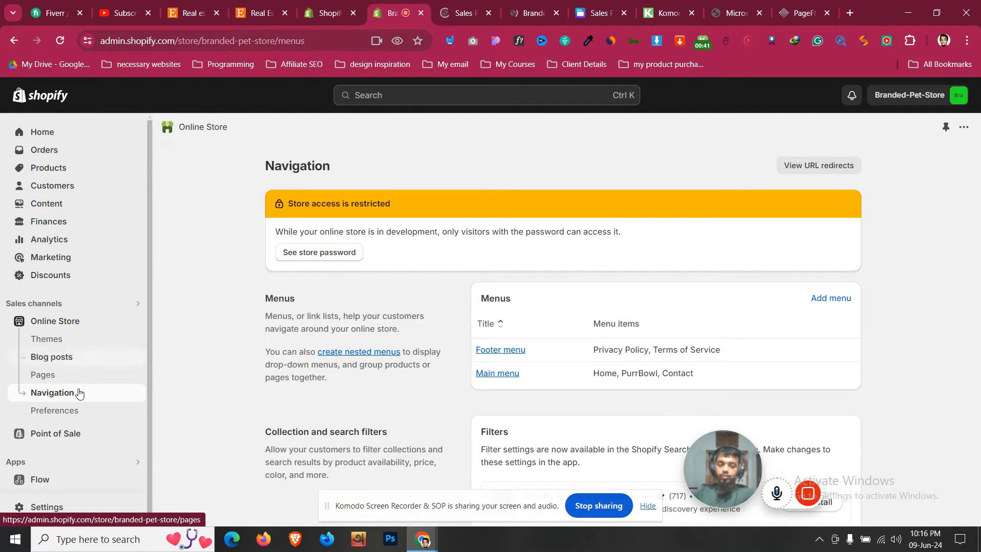
pyautogui.click(504, 378)
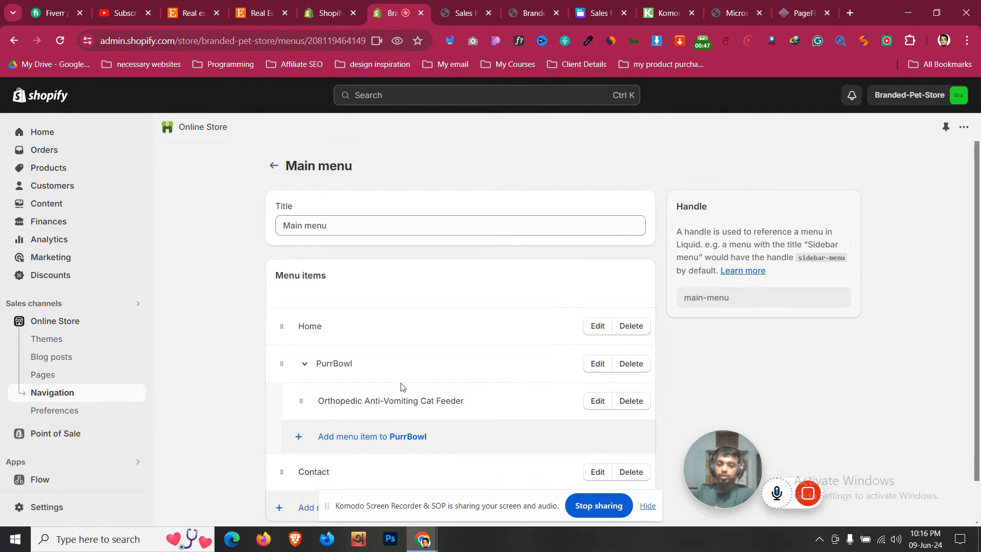
# - Add a Main menu item named HeadPhone that links to the Sales Page, and save the menu
pyautogui.scroll(-1, 261, 382)
pyautogui.click(332, 464)
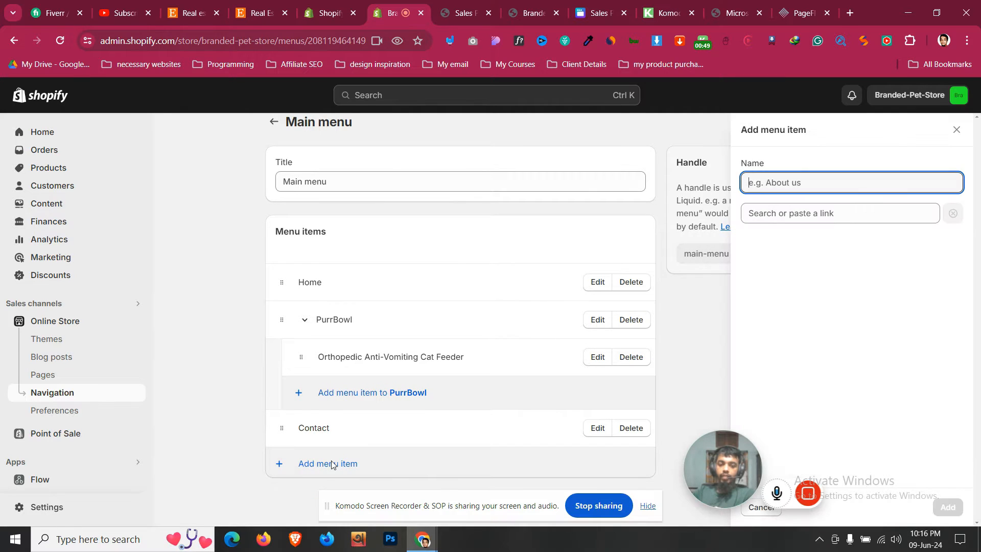
pyautogui.click(791, 215)
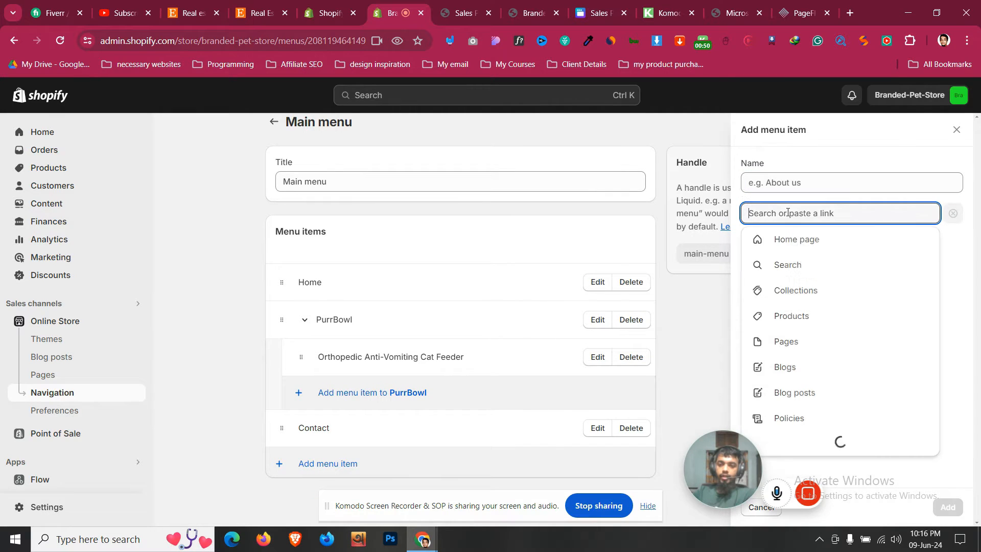
pyautogui.click(806, 347)
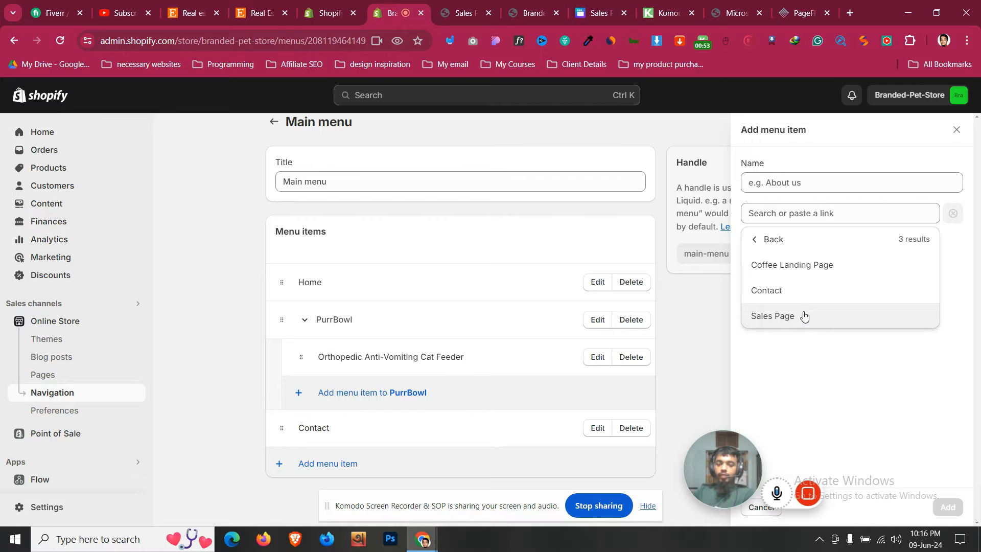
pyautogui.click(774, 317)
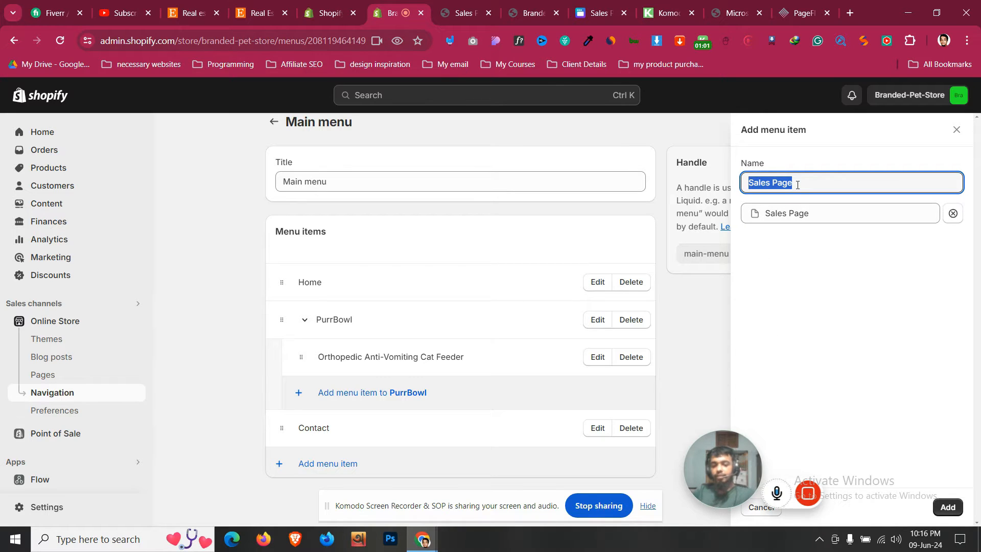
pyautogui.write('HeadPhone')
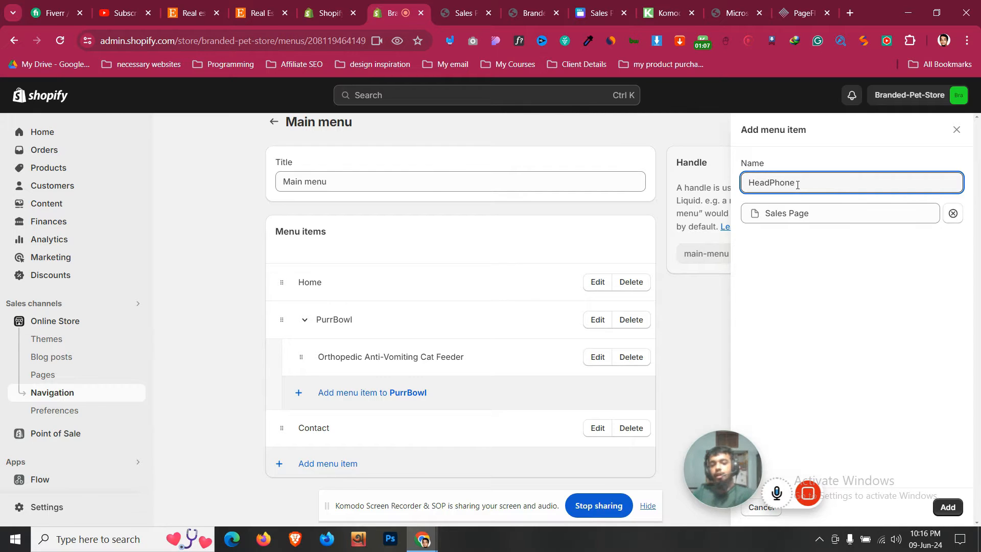
pyautogui.click(948, 506)
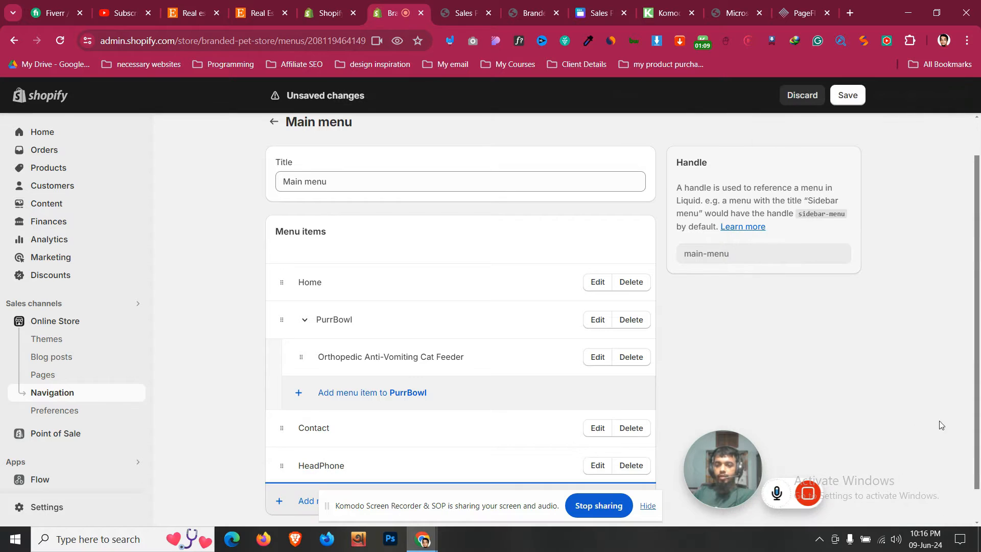
pyautogui.click(857, 106)
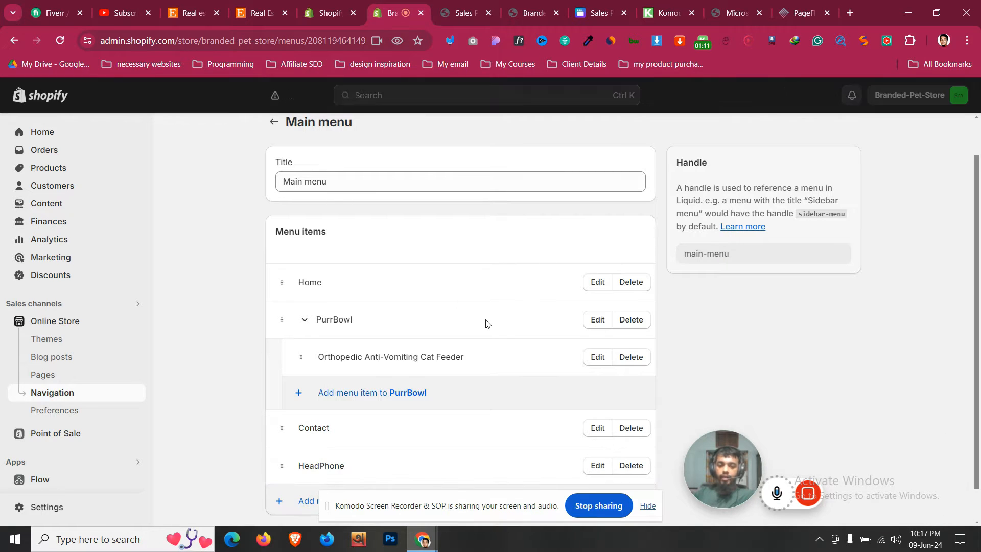
# - Reload the Sales Page on the storefront and open the PurrBowl and Orthopedic Anti-Vomiting Cat Feeder links to check the header menu
pyautogui.click(464, 4)
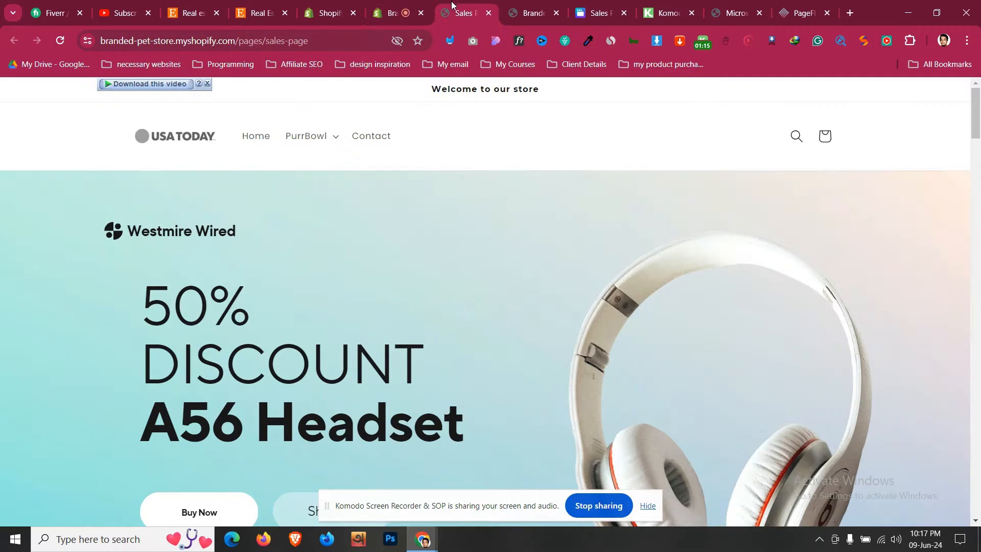
pyautogui.click(59, 45)
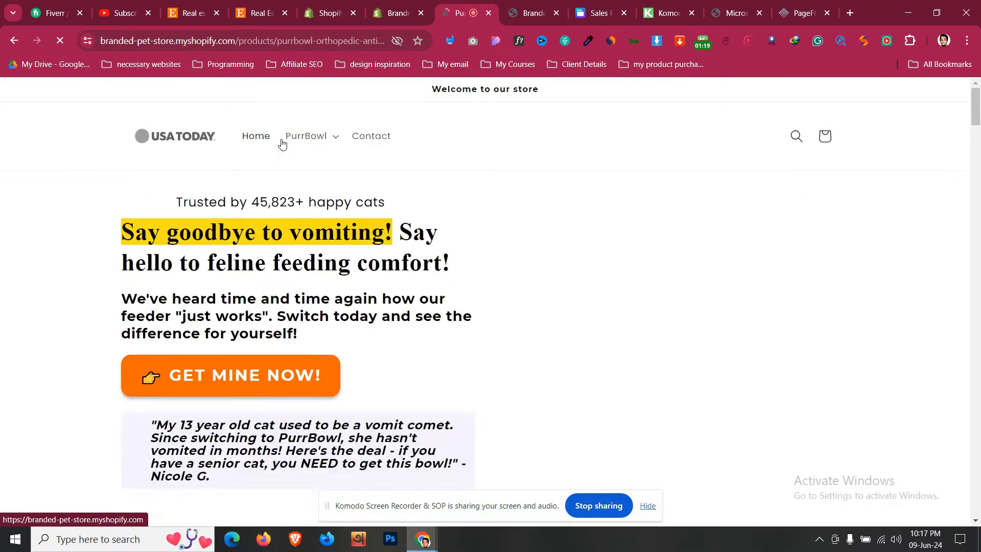
pyautogui.click(297, 143)
pyautogui.click(313, 178)
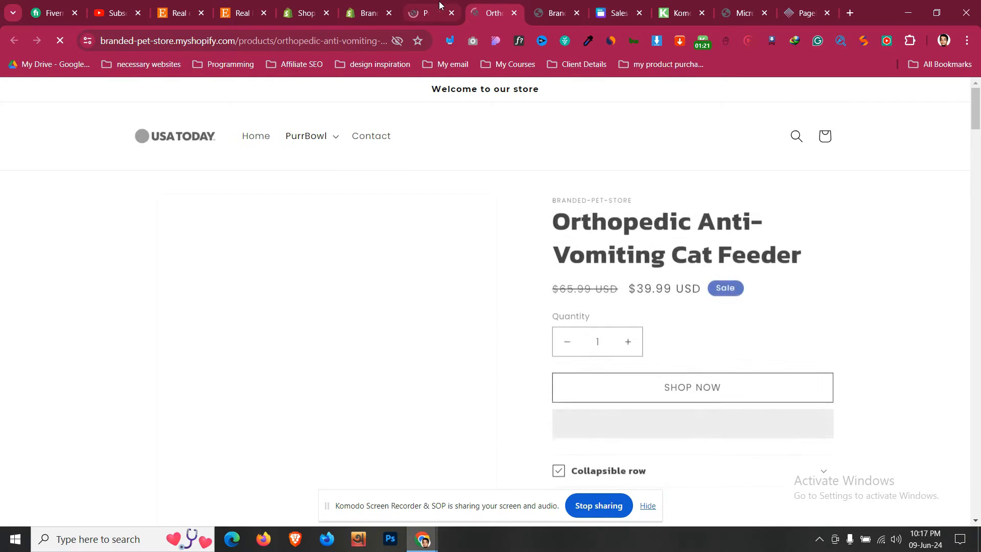
pyautogui.click(453, 14)
# - Review the Main menu items in the store admin and reload the storefront home page to check its header menu
pyautogui.click(384, 6)
pyautogui.scroll(-2, 393, 309)
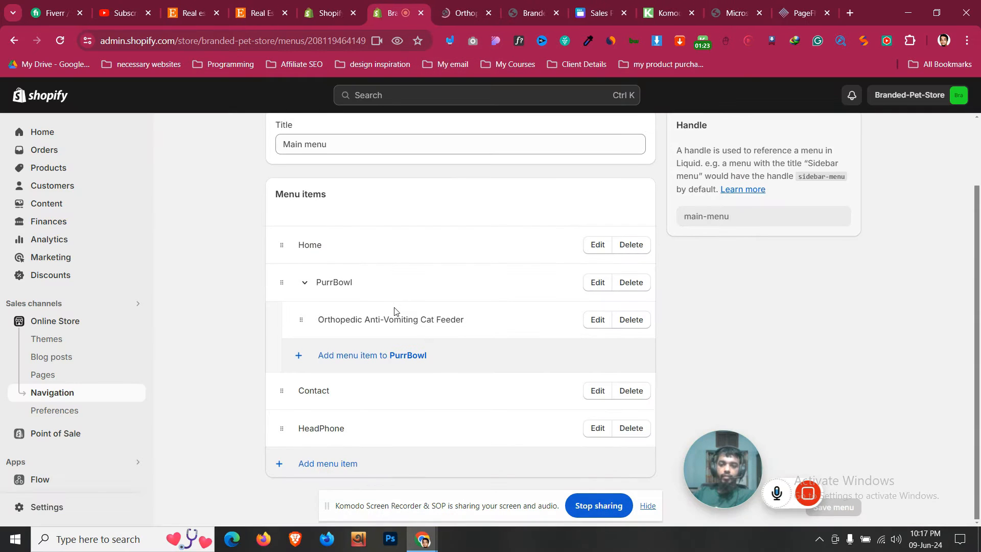
pyautogui.scroll(3, 434, 199)
pyautogui.click(504, 5)
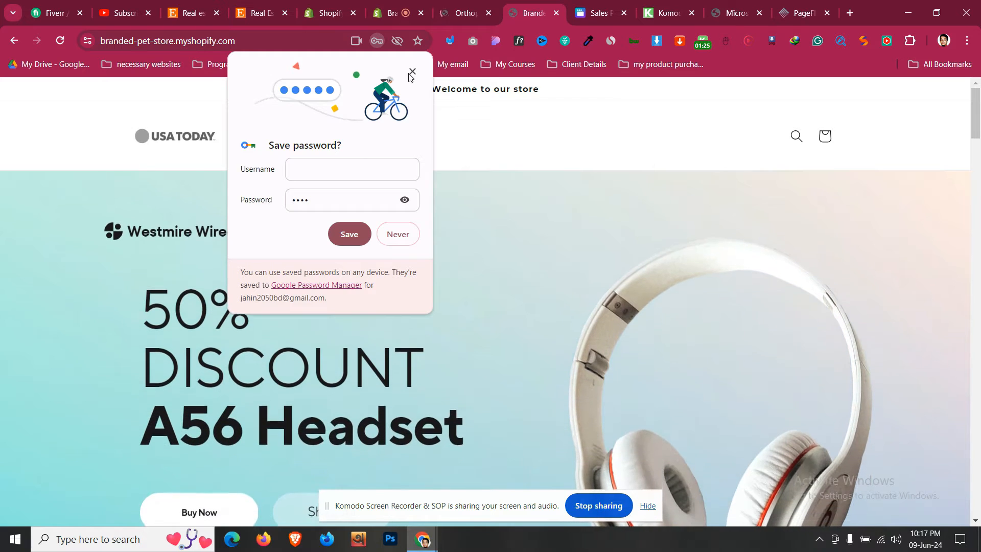
pyautogui.click(61, 43)
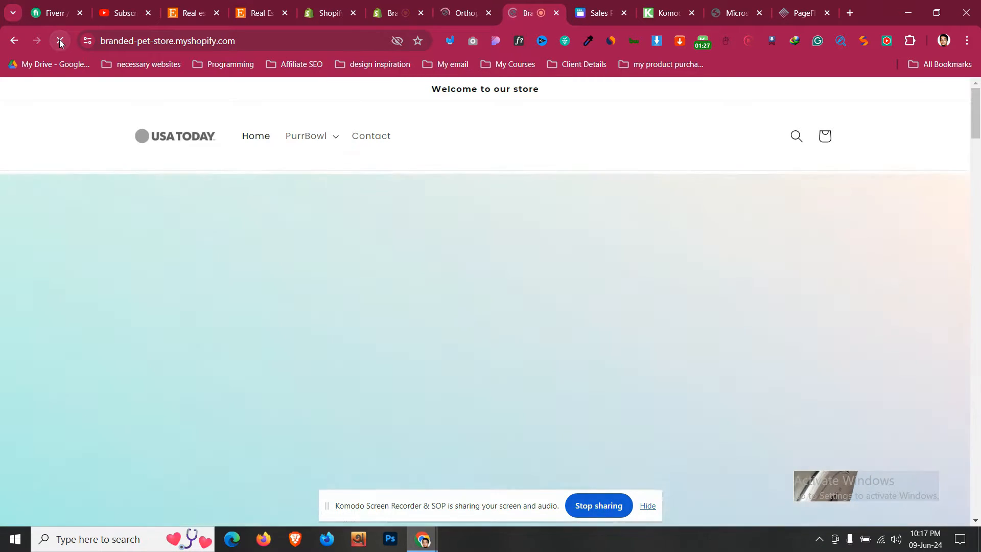
pyautogui.click(59, 39)
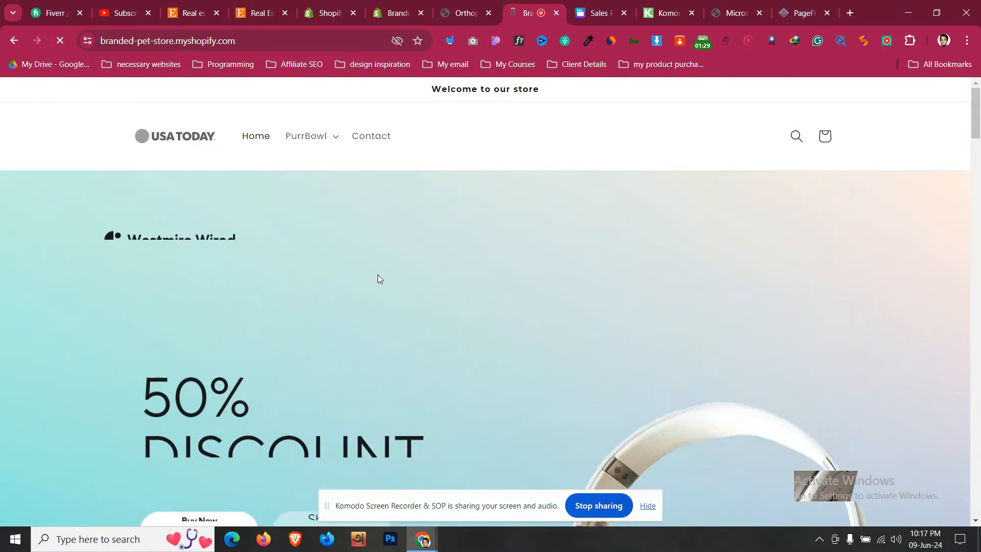
pyautogui.hotkey('ctrl', 'r')
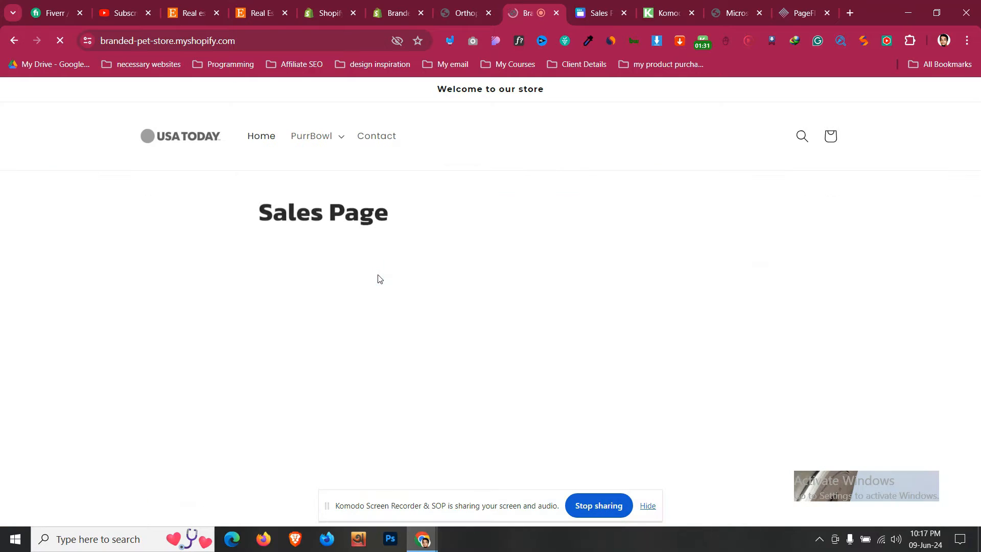
# - View the storefront of the current Dawn theme and open its Contact page to check the header menu
pyautogui.click(395, 12)
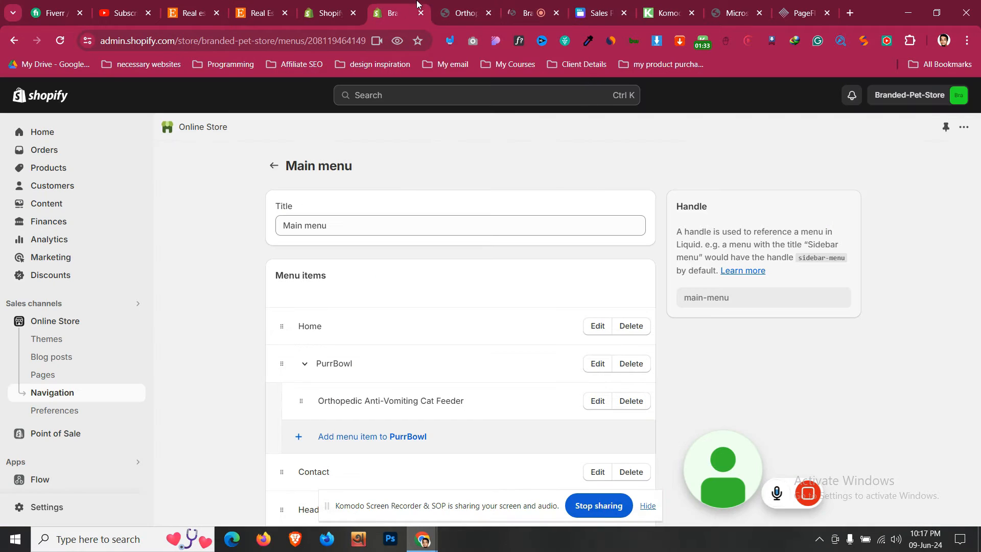
pyautogui.click(76, 340)
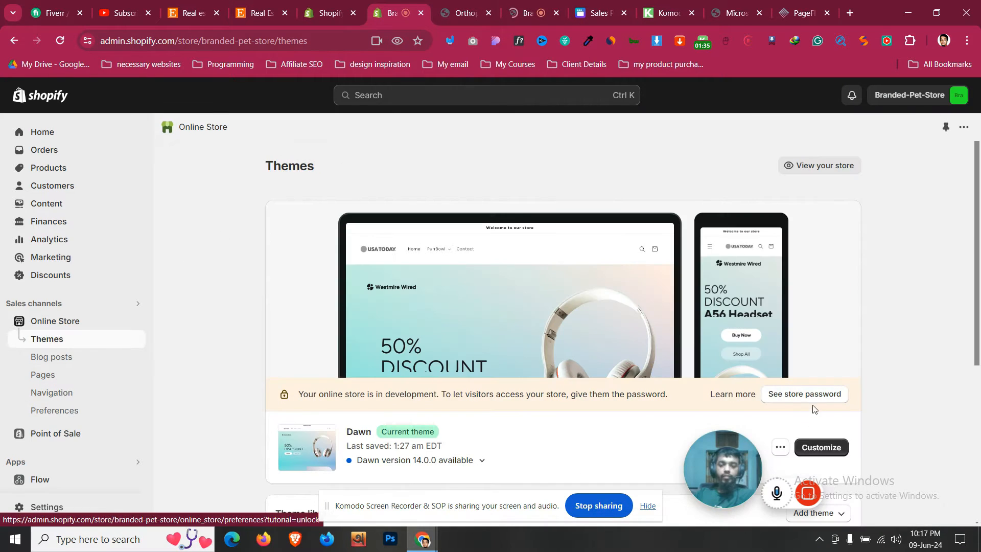
pyautogui.click(780, 447)
pyautogui.click(687, 305)
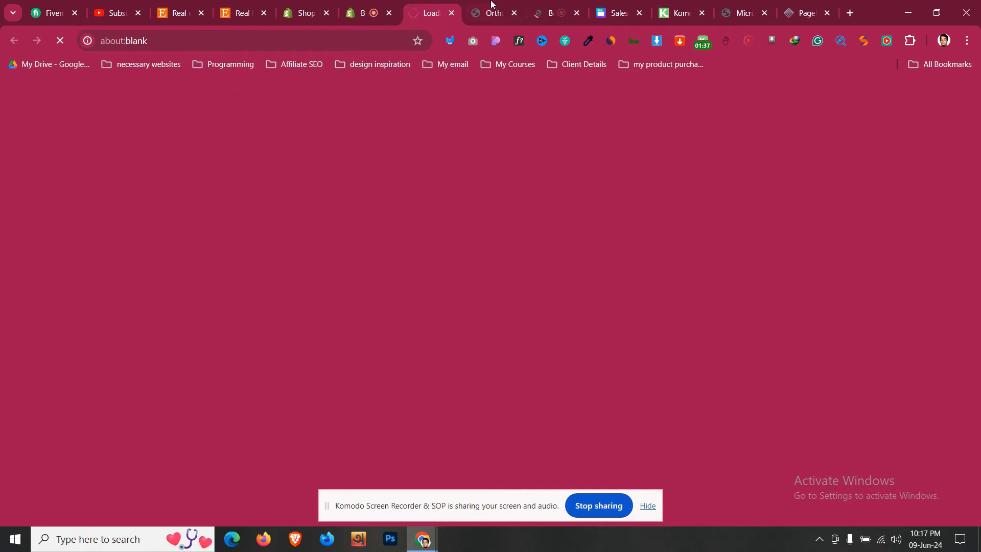
pyautogui.click(514, 12)
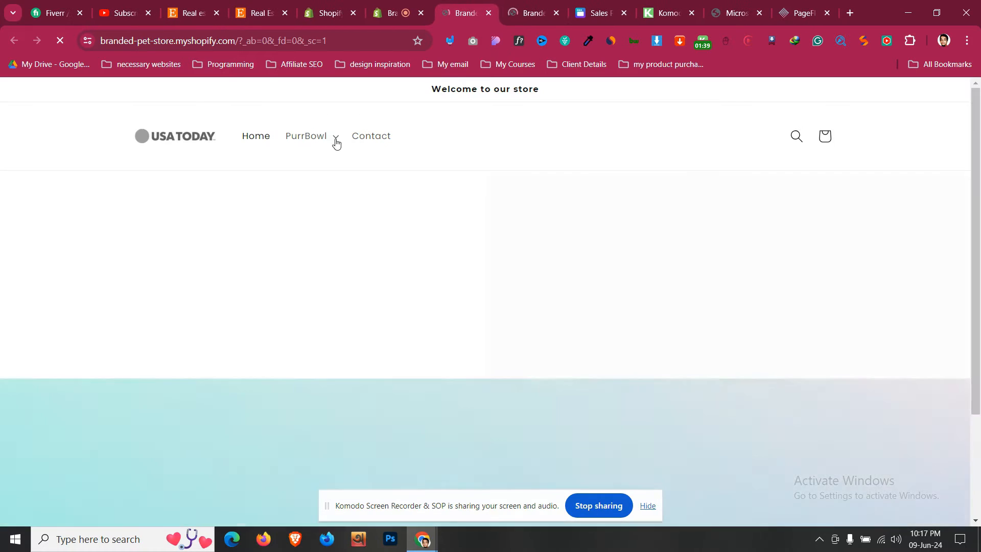
pyautogui.click(360, 137)
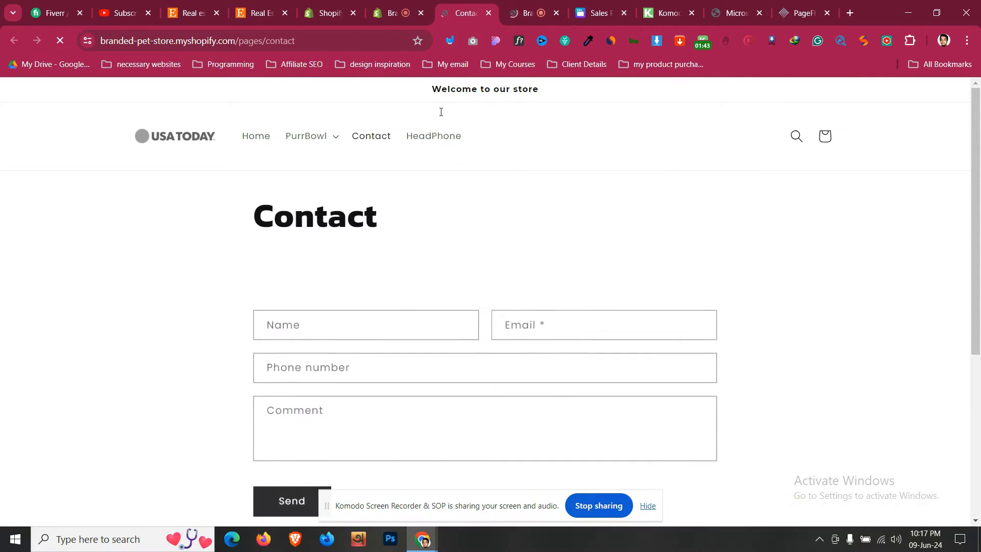
# - Open the HeadPhone link from the storefront header and reload the store home page to check its header menu
pyautogui.click(436, 136)
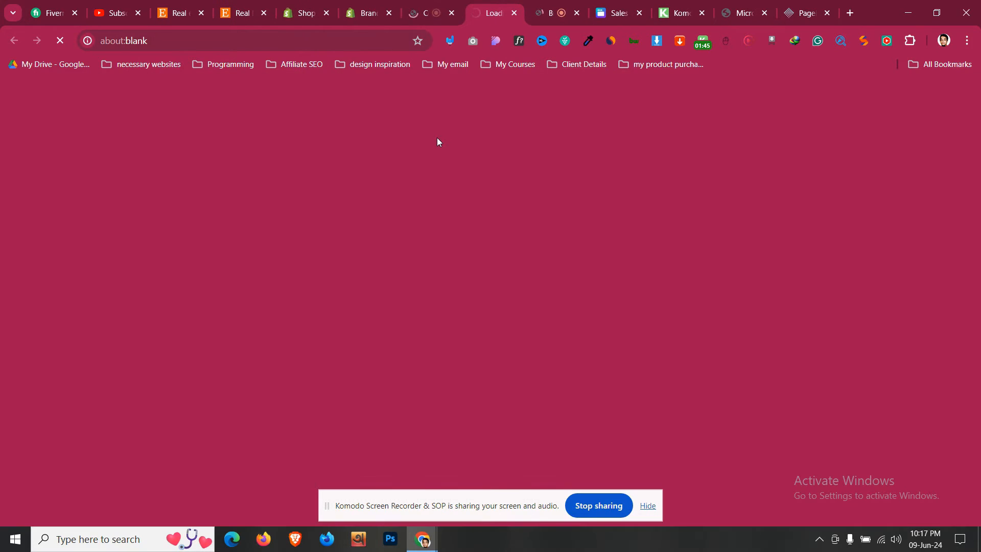
pyautogui.click(451, 14)
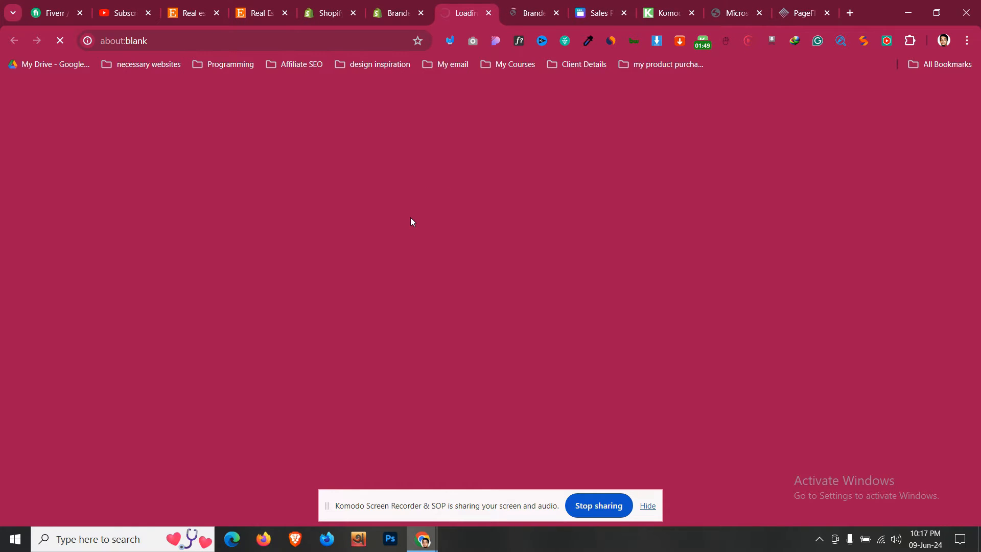
pyautogui.click(516, 5)
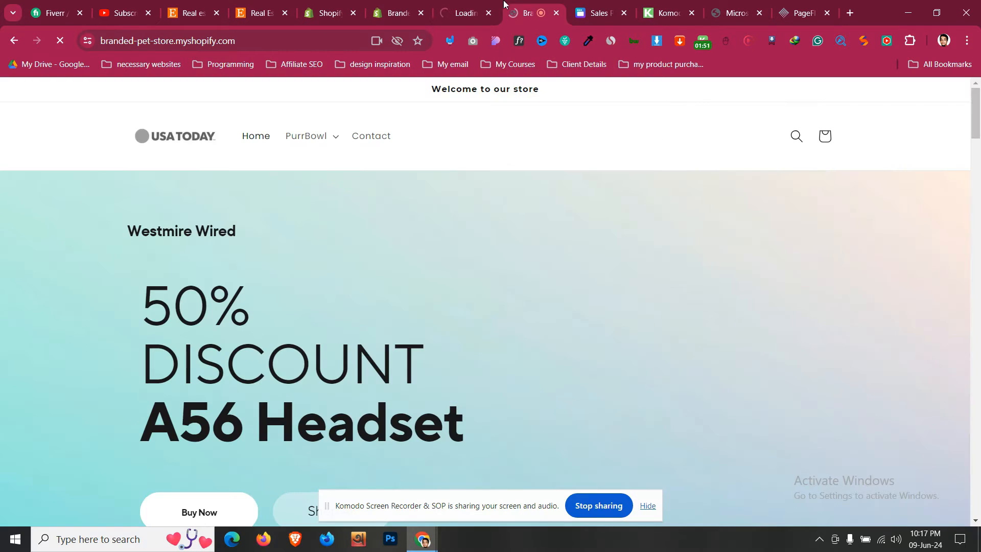
pyautogui.click(494, 7)
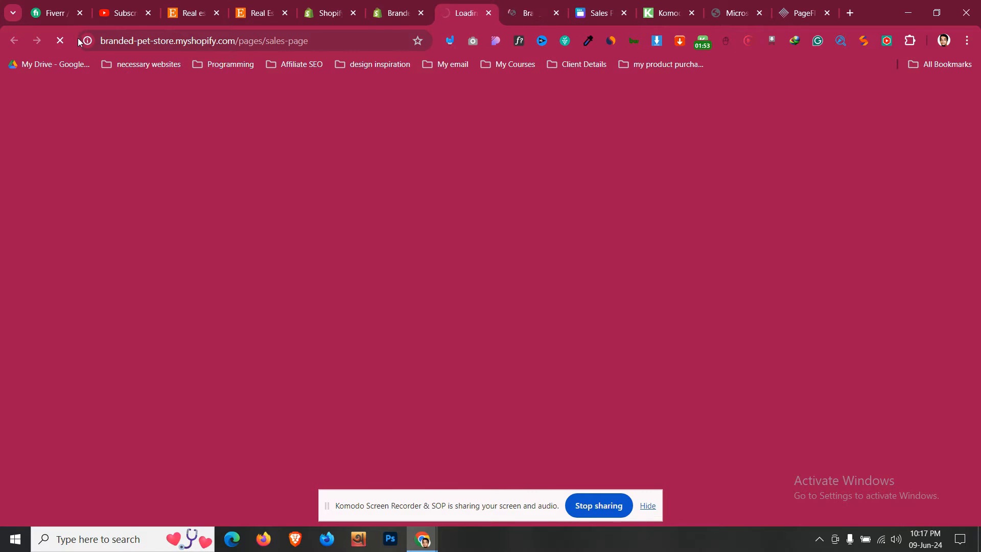
pyautogui.click(549, 4)
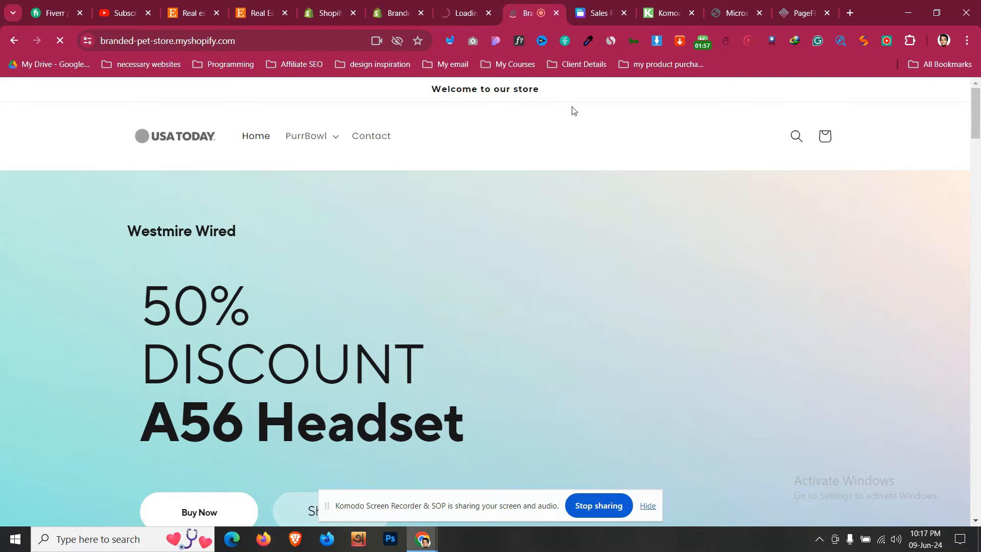
pyautogui.click(60, 43)
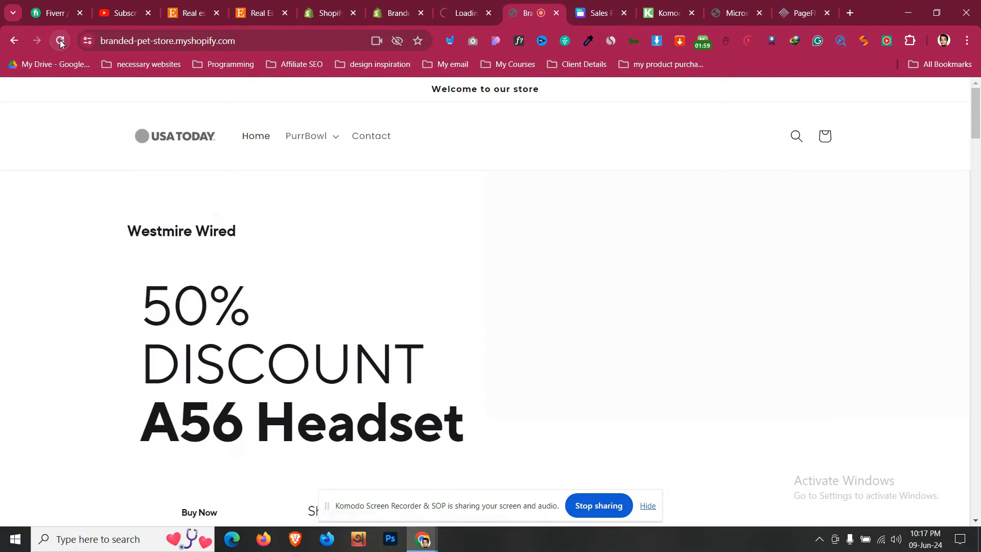
pyautogui.click(61, 43)
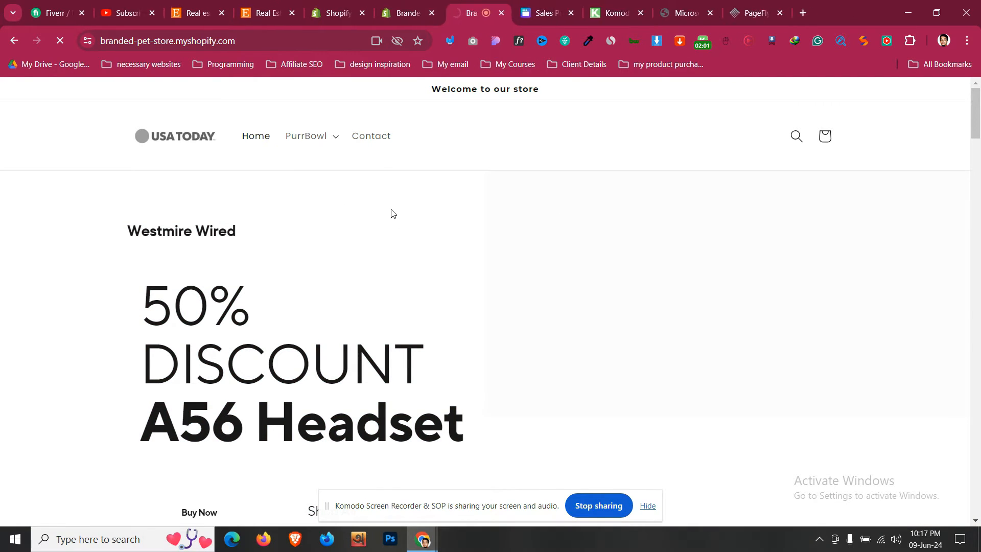
# - Preview the current Dawn theme from the Themes page and close the leftover storefront page
pyautogui.click(380, 5)
pyautogui.click(431, 9)
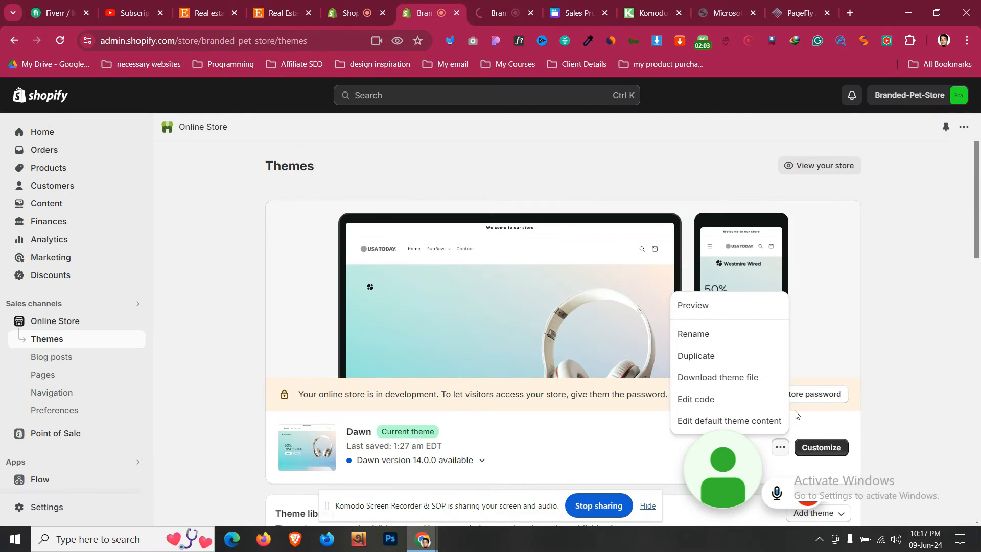
pyautogui.click(737, 321)
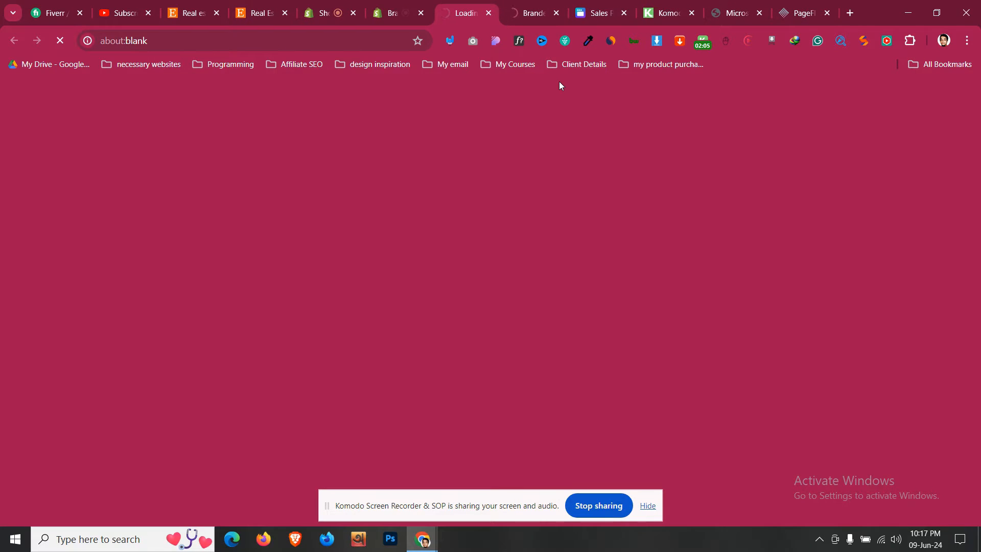
pyautogui.click(531, 11)
pyautogui.click(489, 11)
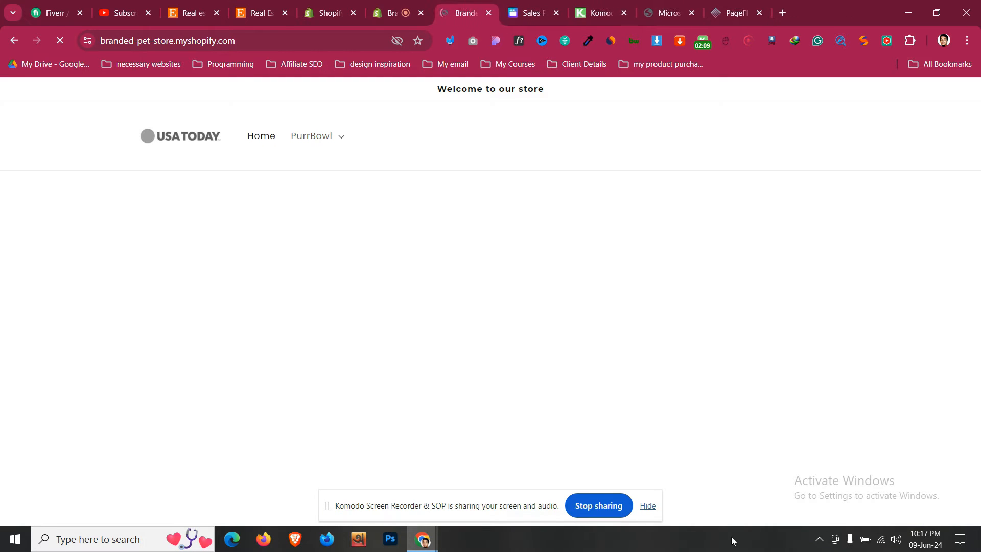
pyautogui.hotkey('ctrl', 'shift', 'Tab')
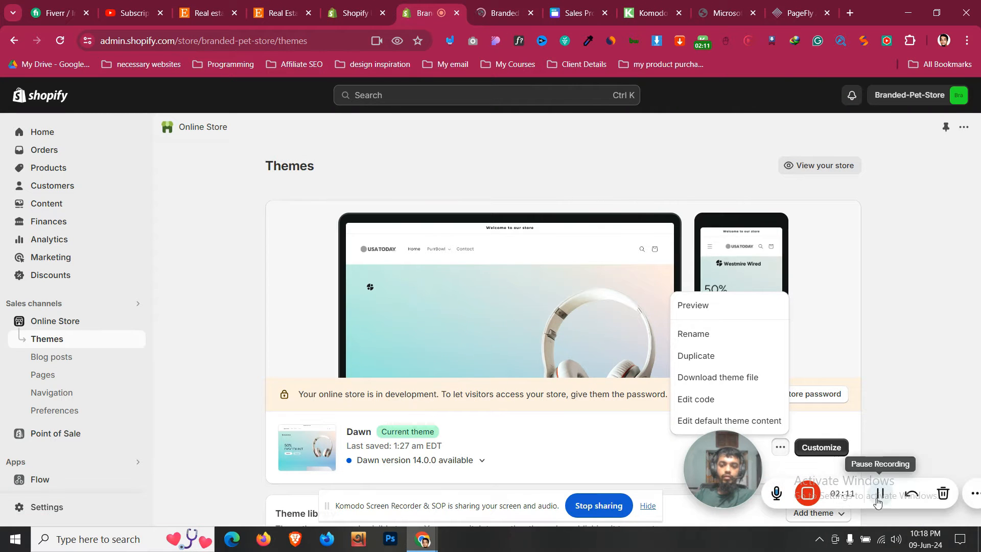
pyautogui.click(504, 6)
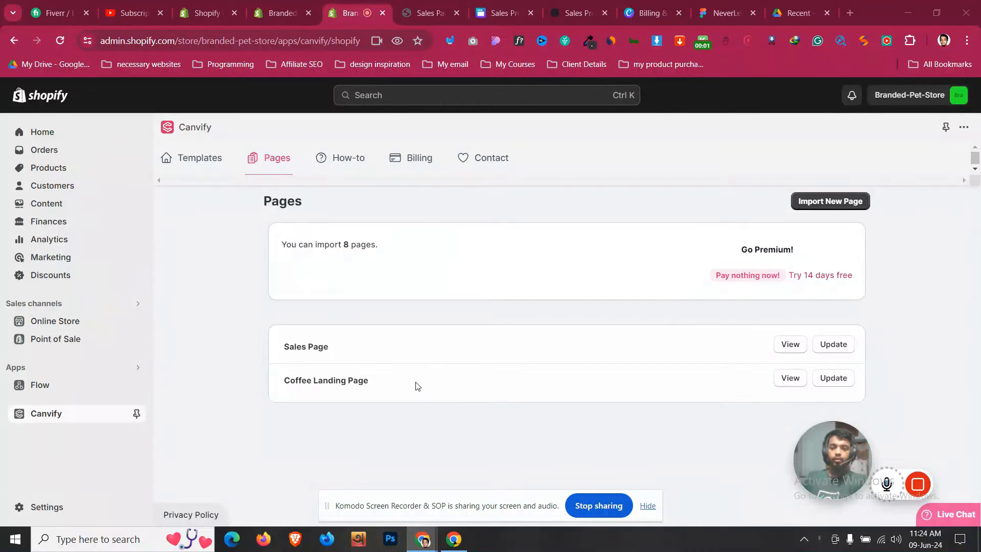
# - Compare the storefront Sales Page with the Sales Product Website design in Canva, dismissing the live-website dialog
pyautogui.hotkey('ctrl', 'Tab')
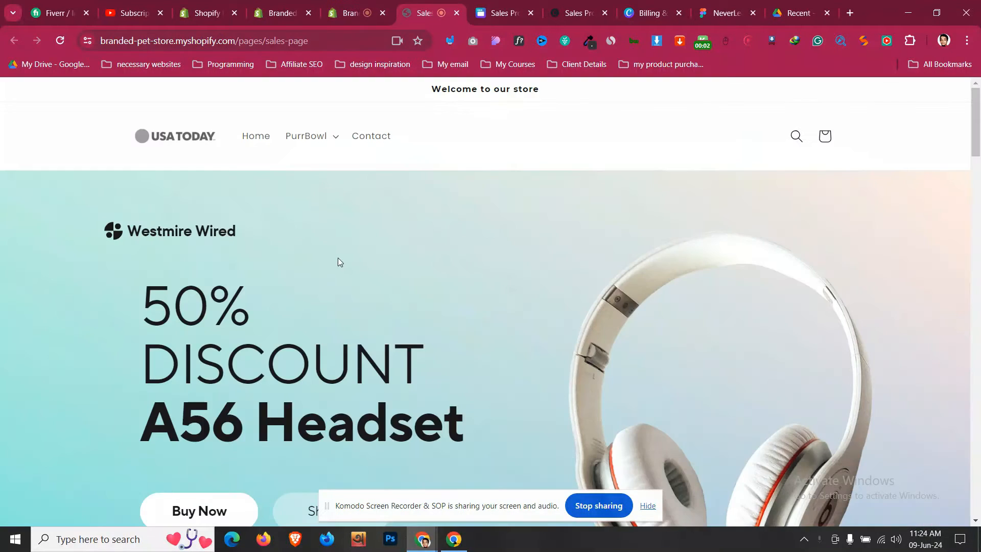
pyautogui.click(504, 6)
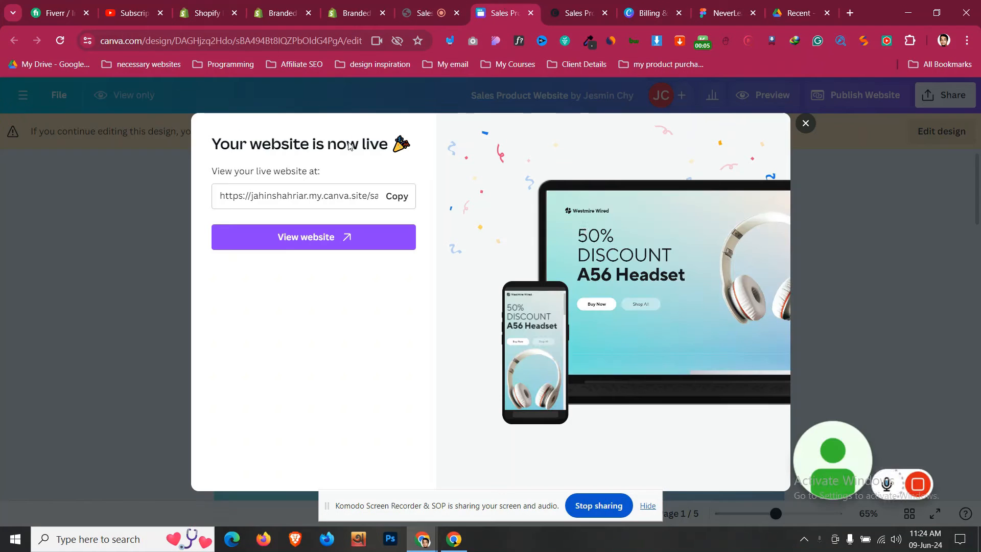
pyautogui.click(806, 124)
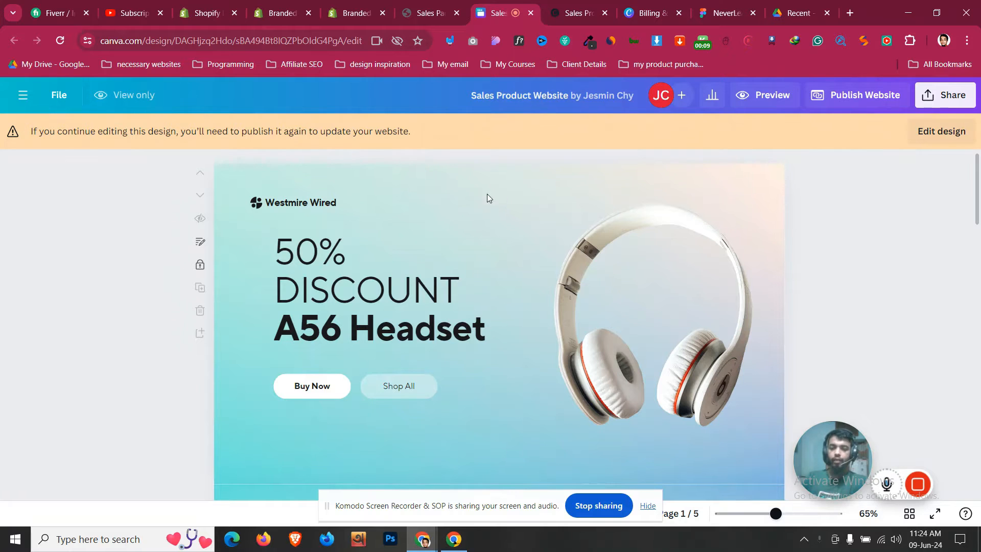
pyautogui.click(437, 5)
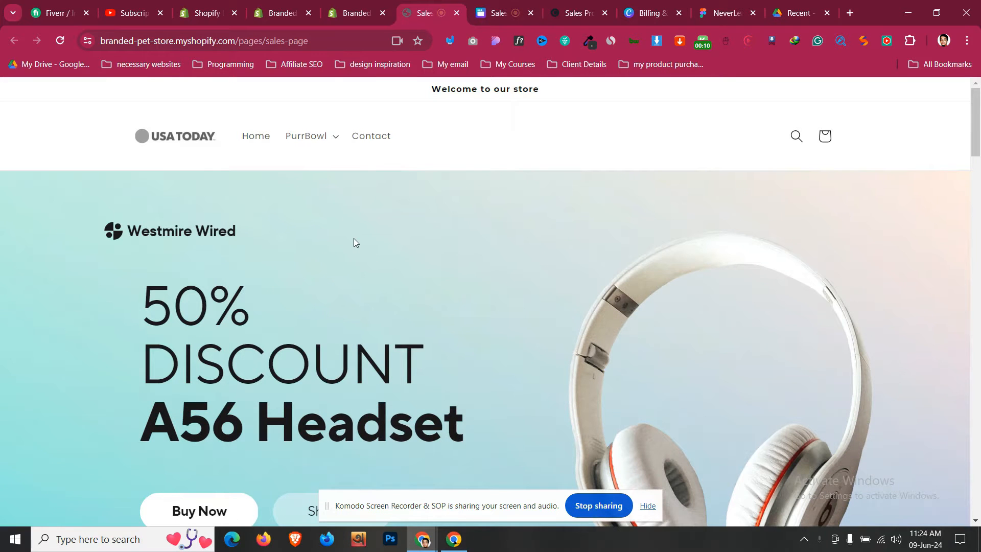
# - Look through the imported Sales Page on the storefront and highlight the sales-page part of its URL
pyautogui.scroll(-15, 354, 238)
pyautogui.scroll(-10, 363, 244)
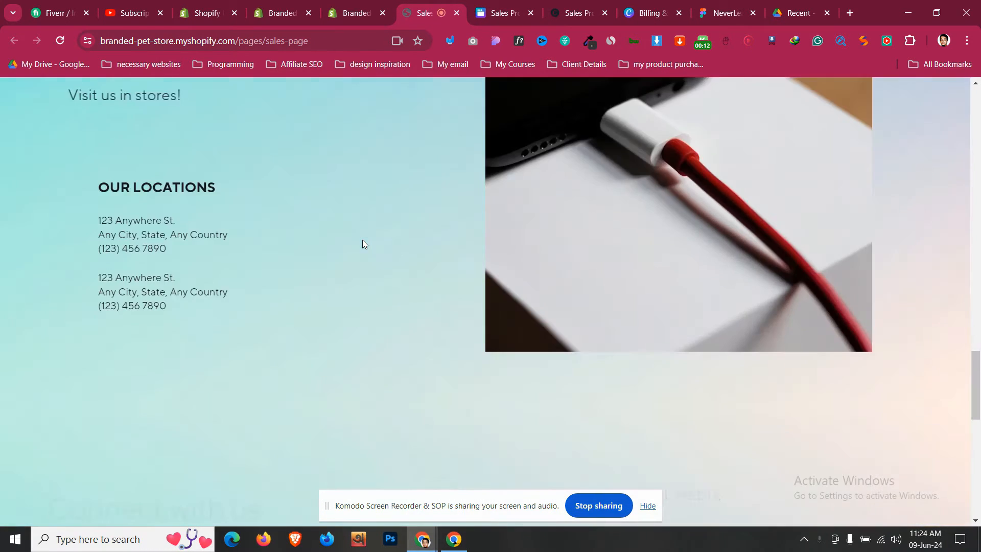
pyautogui.scroll(15, 364, 240)
pyautogui.scroll(5, 334, 154)
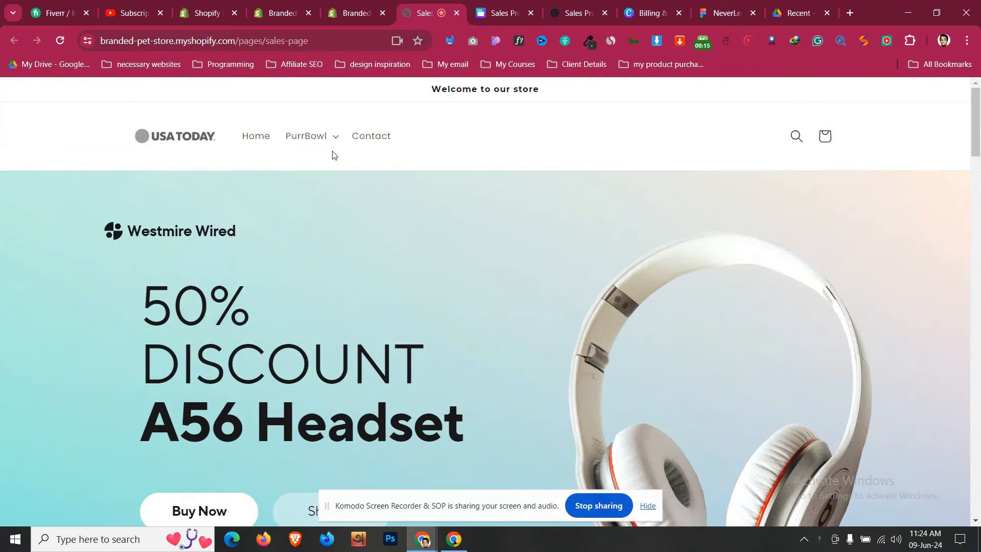
pyautogui.doubleClick(269, 43)
pyautogui.moveTo(266, 44); pyautogui.dragTo(349, 42)
pyautogui.click(352, 41)
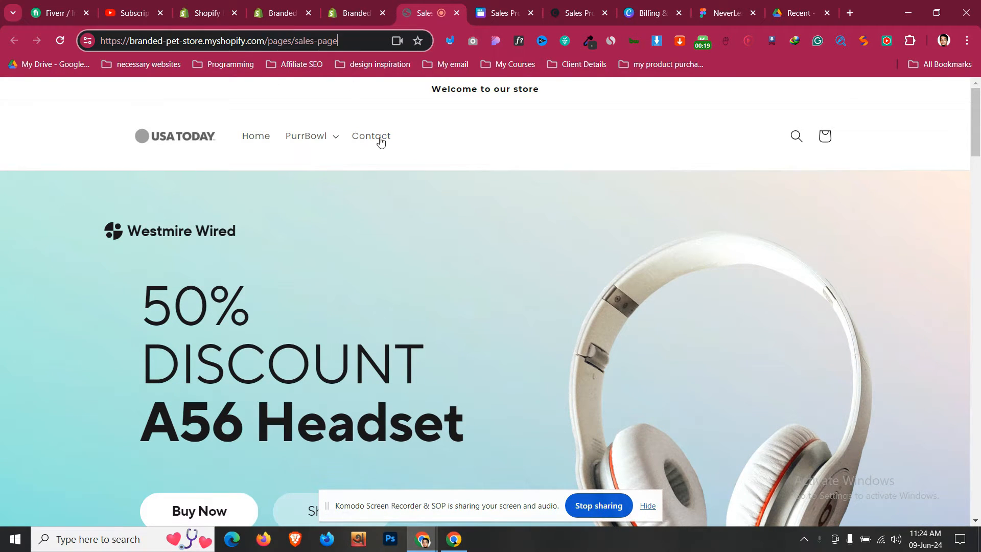
pyautogui.click(412, 234)
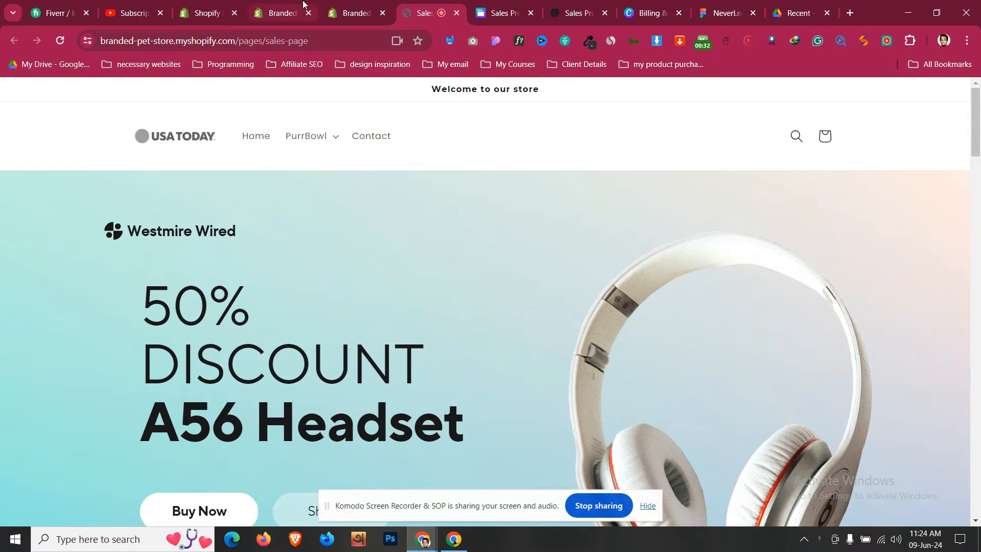
# - Open the current Dawn theme of the online store for customization from the Shopify admin
pyautogui.click(302, 7)
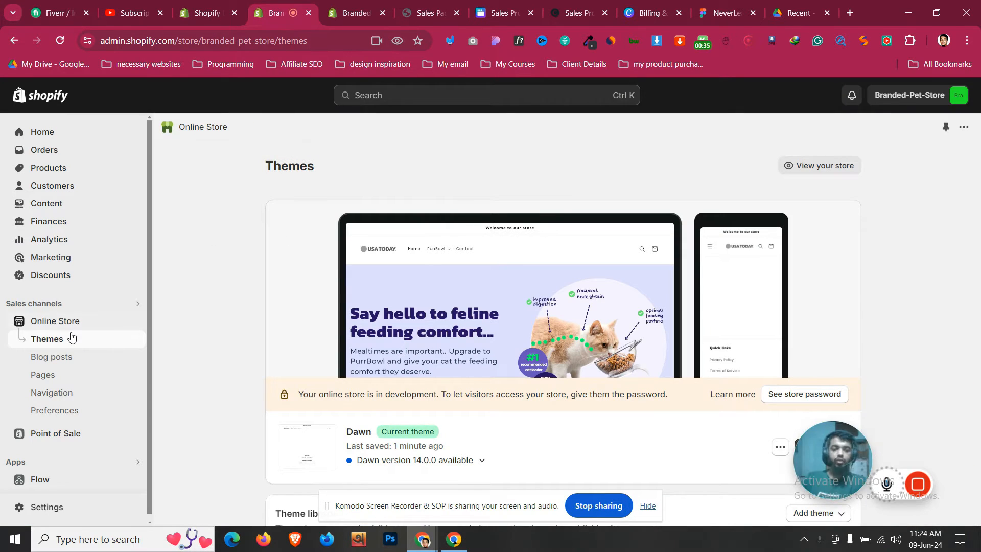
pyautogui.click(66, 132)
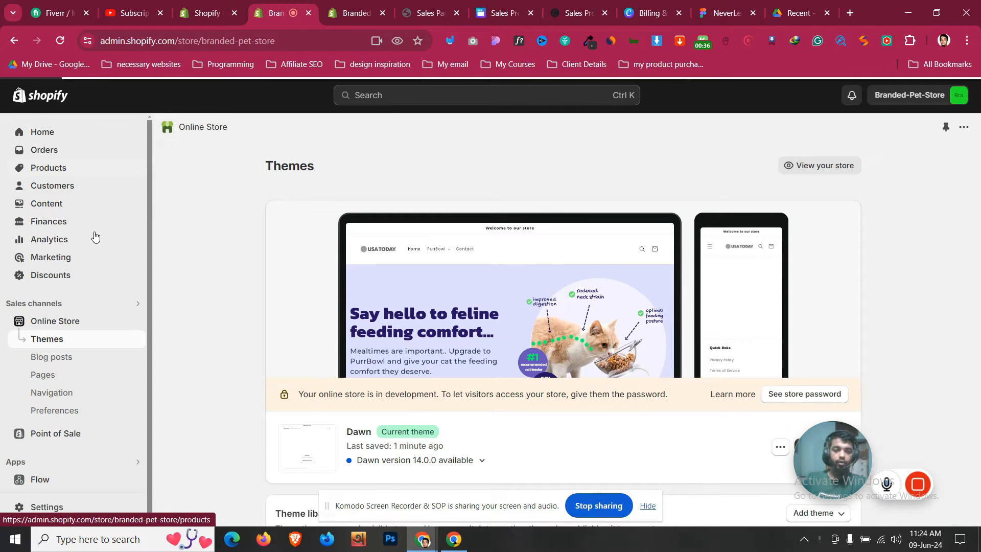
pyautogui.click(91, 325)
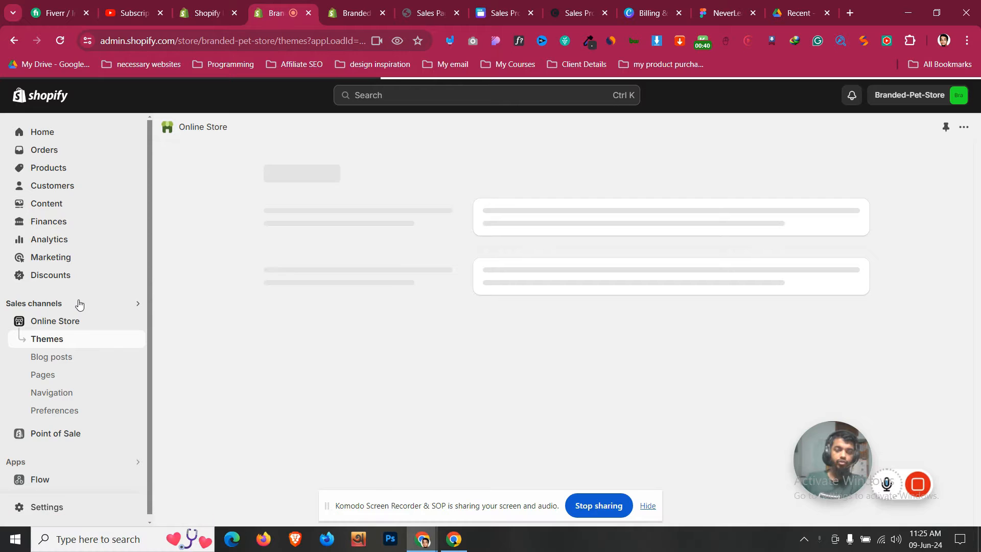
pyautogui.scroll(-4, 611, 356)
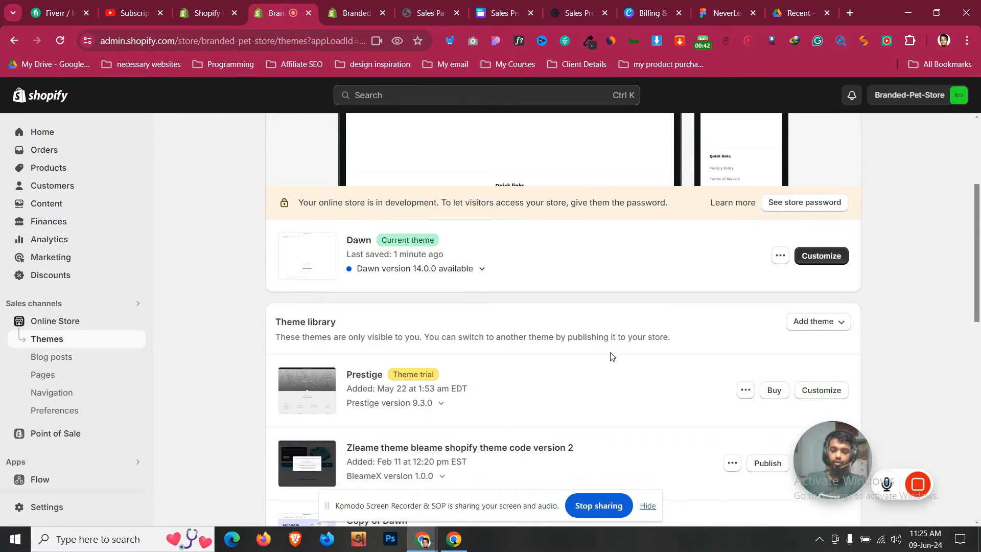
pyautogui.click(838, 263)
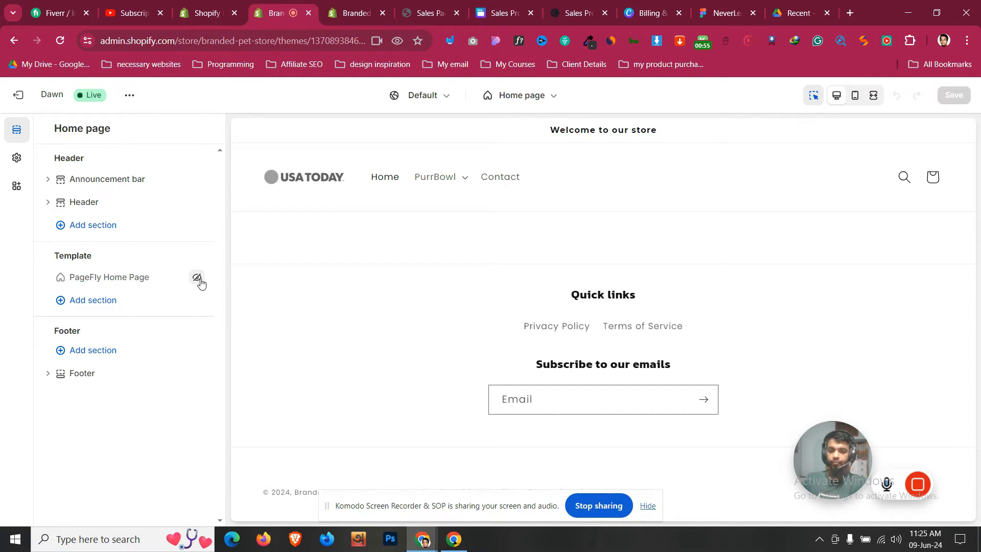
# - Add an Image with text section to the home page template and hide it
pyautogui.click(111, 300)
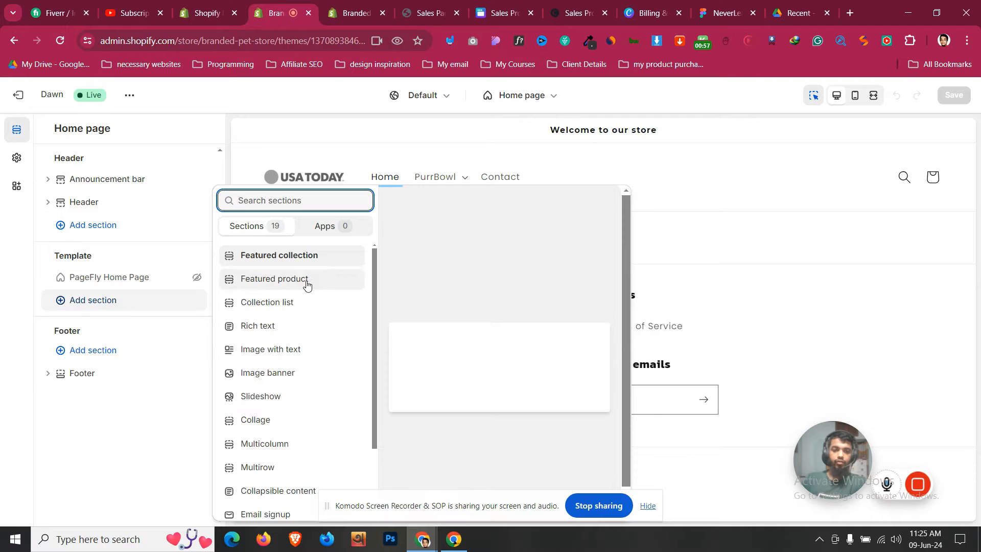
pyautogui.click(306, 350)
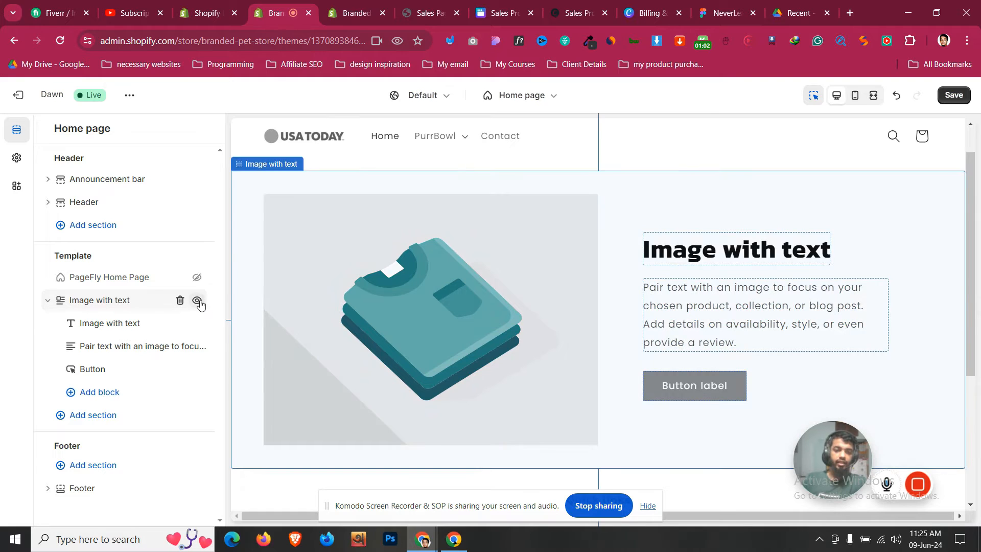
pyautogui.click(197, 301)
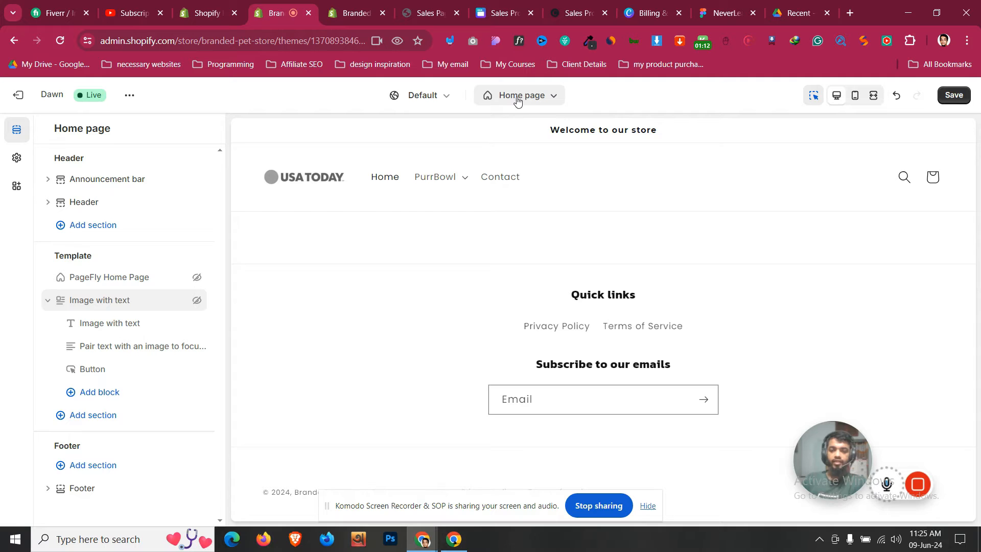
# - Add a Page section to the home page template below the Image with text section
pyautogui.click(95, 415)
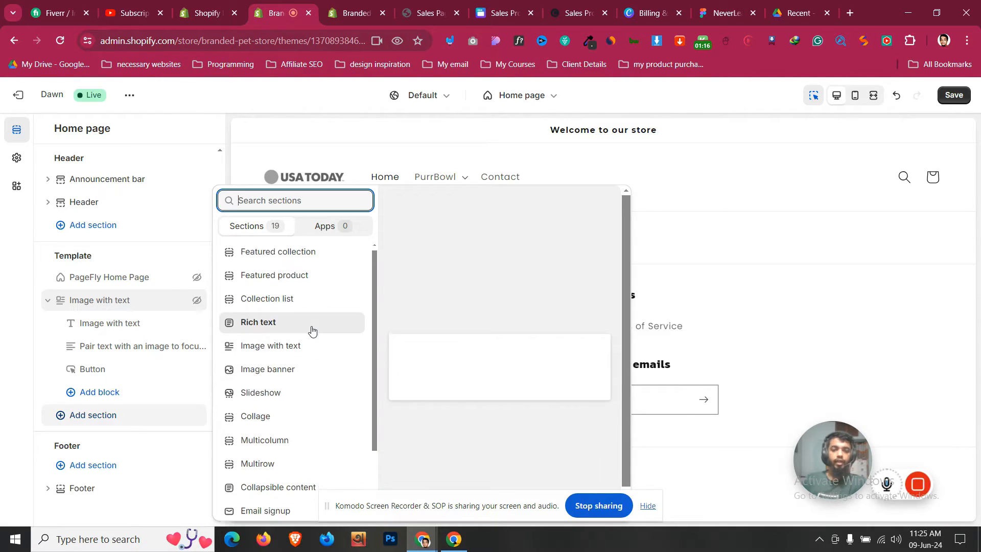
pyautogui.scroll(-3, 313, 329)
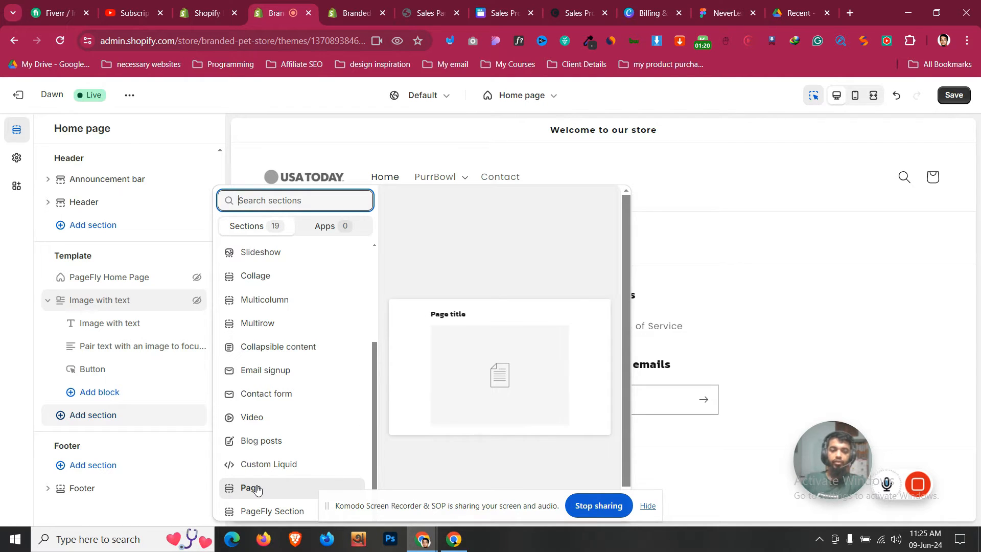
pyautogui.click(251, 488)
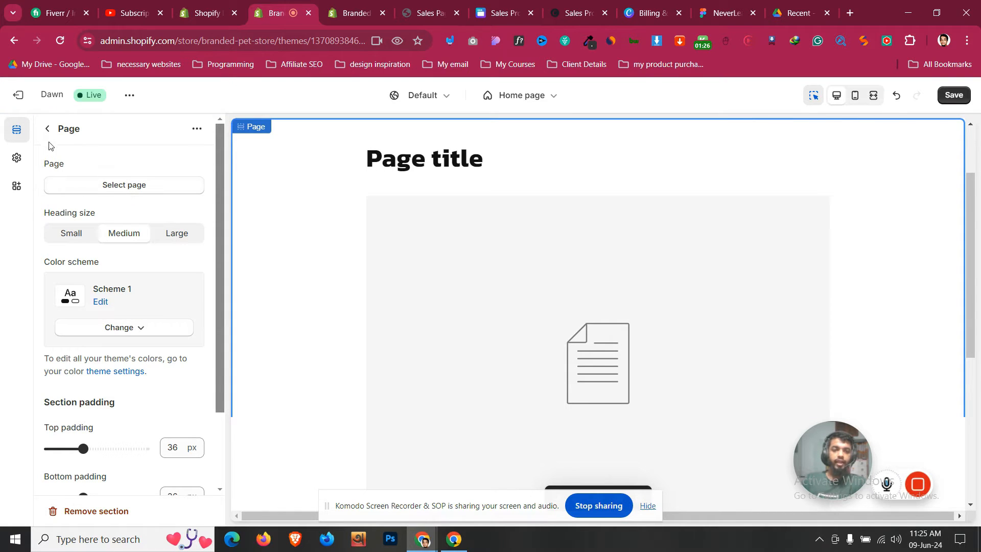
pyautogui.click(48, 128)
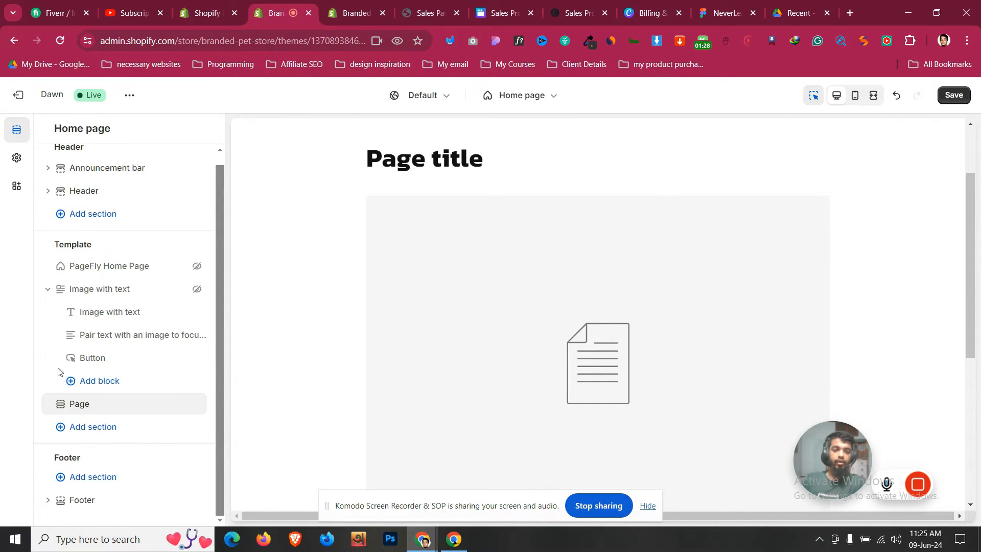
# - Assign the Sales Page as the content of the home page's Page section
pyautogui.click(102, 405)
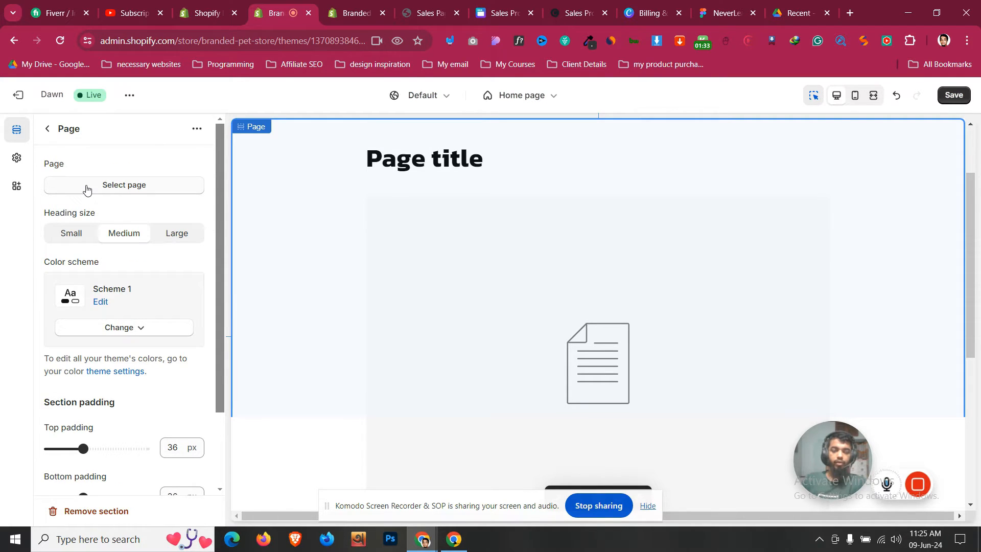
pyautogui.click(147, 189)
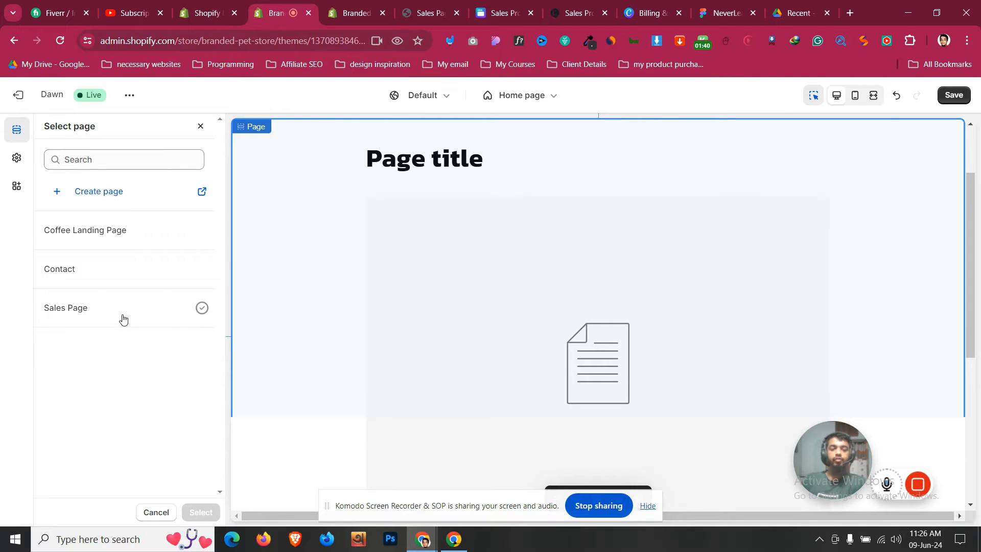
pyautogui.click(151, 320)
pyautogui.click(208, 512)
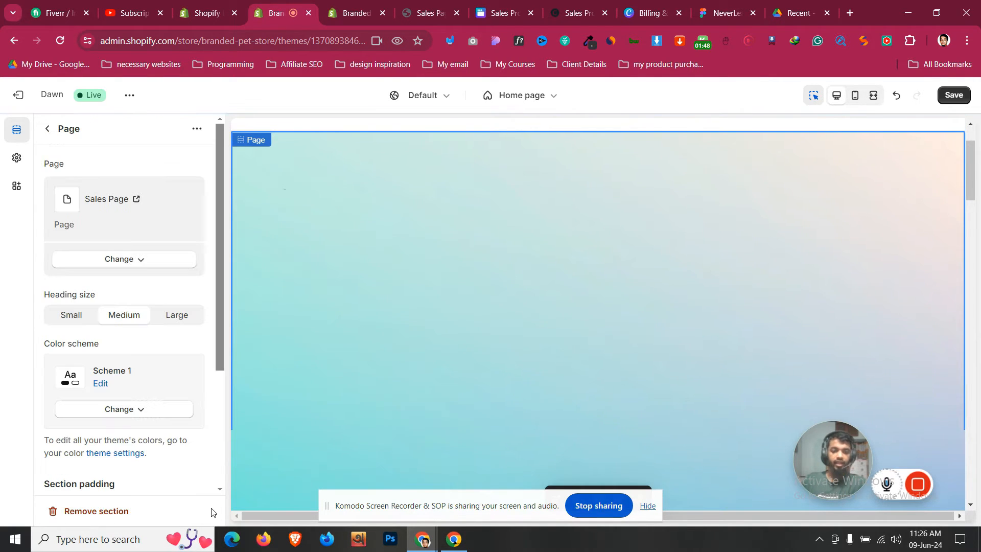
# - Leave the home page's Page section settings and save the home page template
pyautogui.scroll(-3, 143, 403)
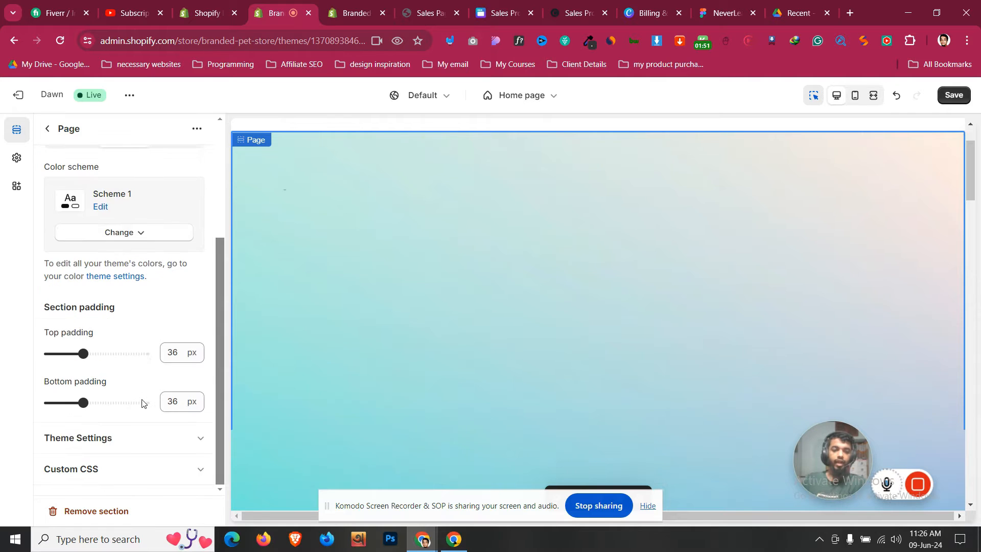
pyautogui.scroll(5, 141, 401)
pyautogui.click(47, 128)
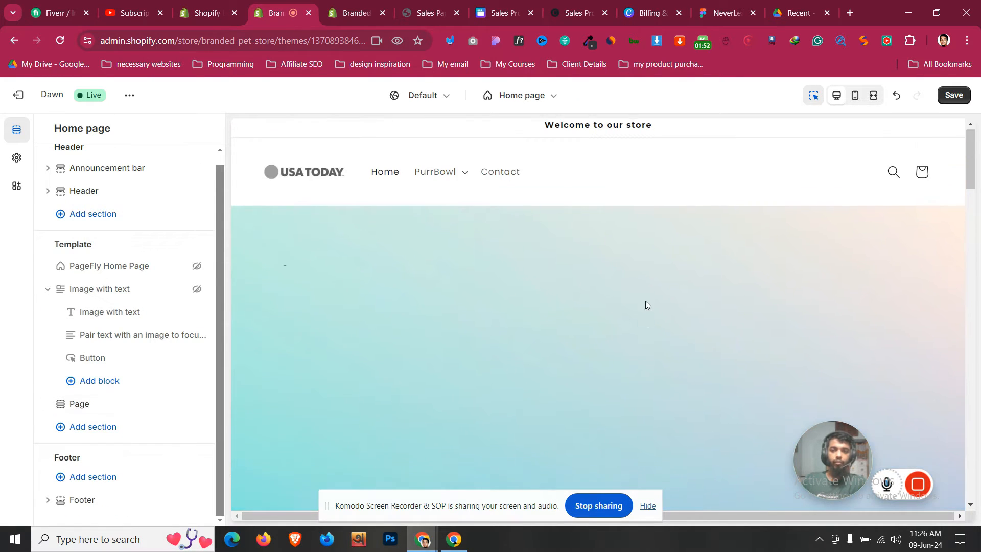
pyautogui.click(962, 95)
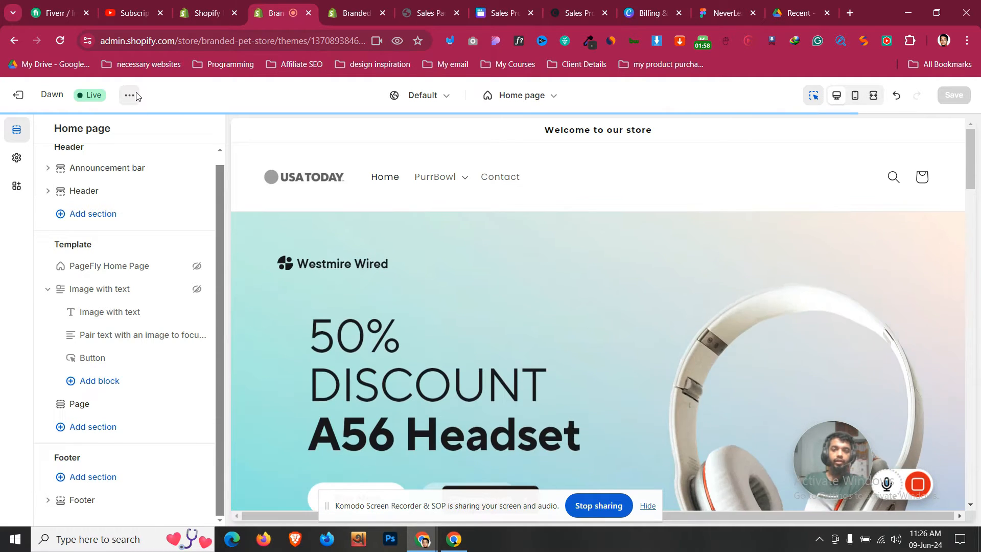
# - View the live store and look through its home page from the headset banner down to the footer
pyautogui.click(135, 96)
pyautogui.click(98, 220)
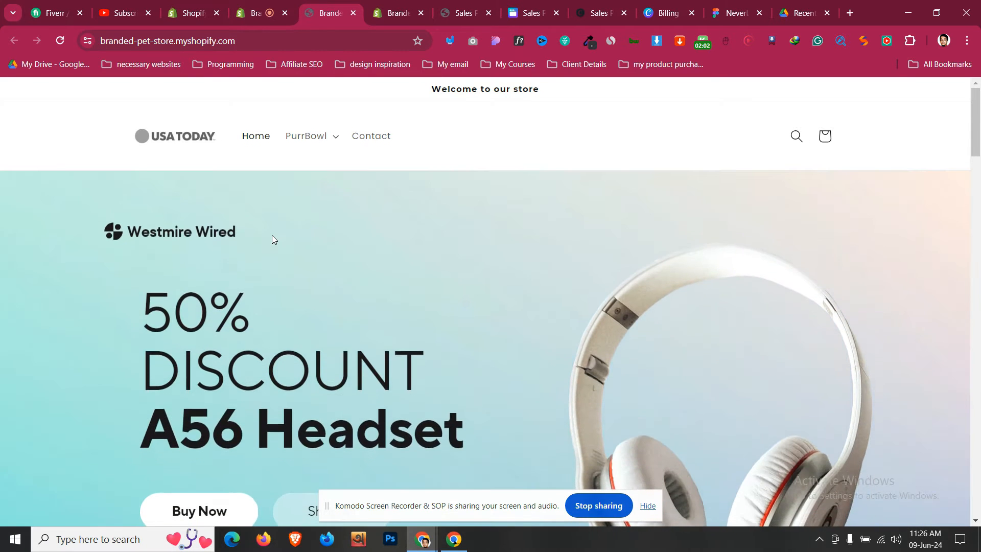
pyautogui.scroll(-12, 272, 240)
pyautogui.scroll(-6, 280, 241)
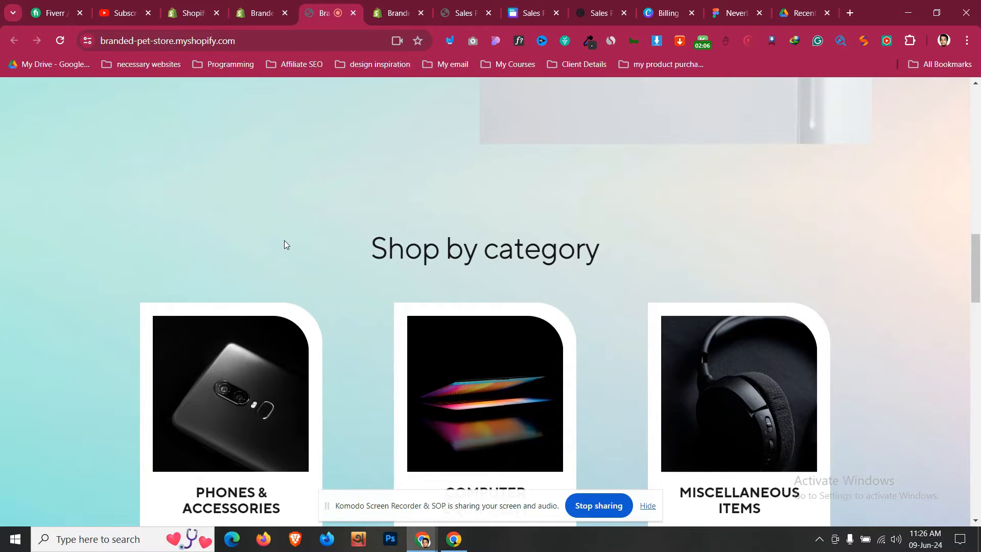
pyautogui.scroll(-7, 284, 240)
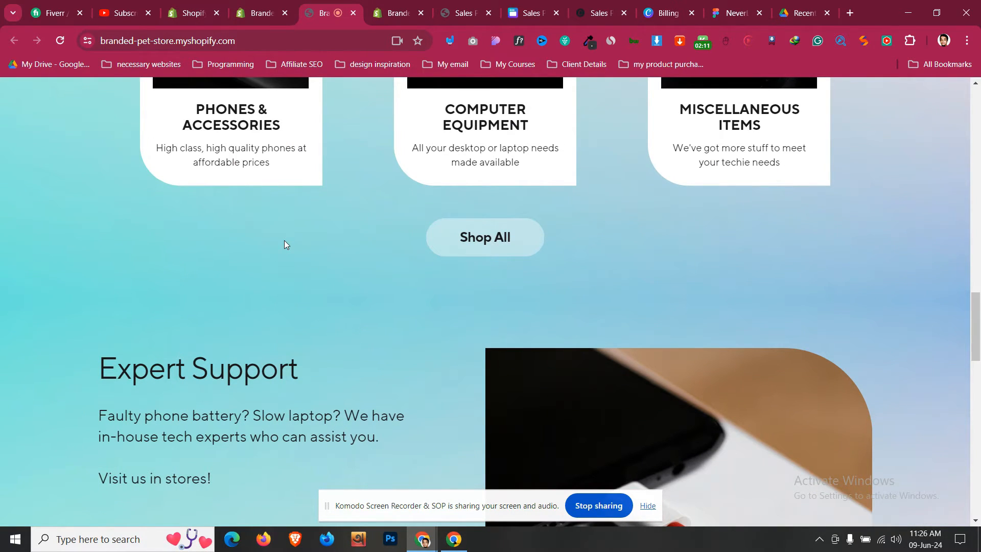
pyautogui.scroll(-5, 284, 240)
pyautogui.scroll(-6, 284, 240)
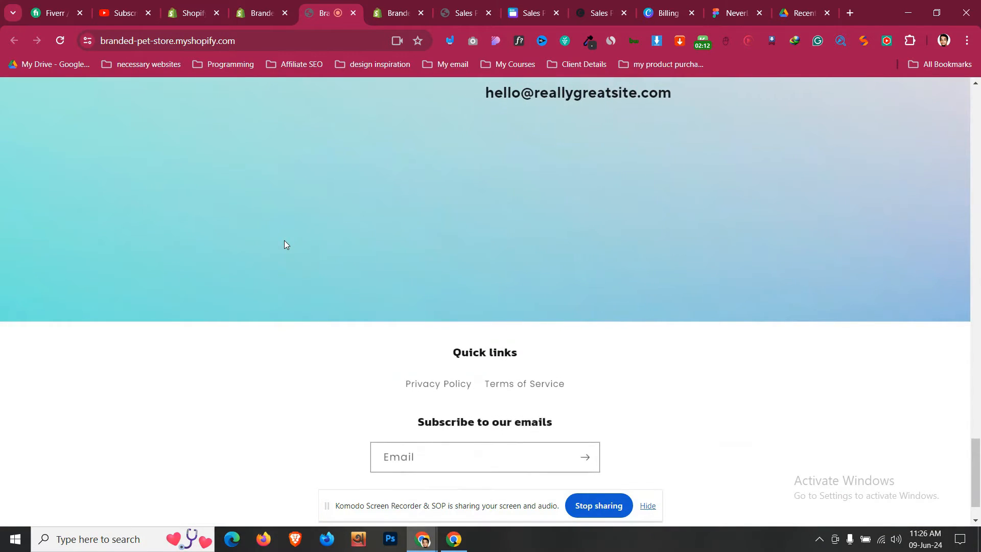
pyautogui.scroll(15, 285, 244)
pyautogui.scroll(2, 285, 244)
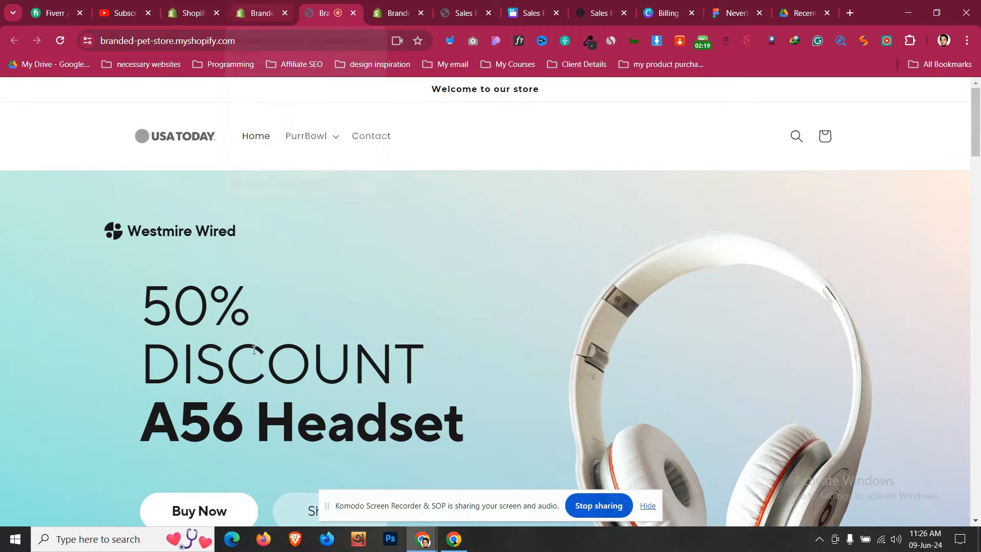
pyautogui.scroll(-5, 183, 288)
# - Return to the theme editor and open the Default product template
pyautogui.click(260, 4)
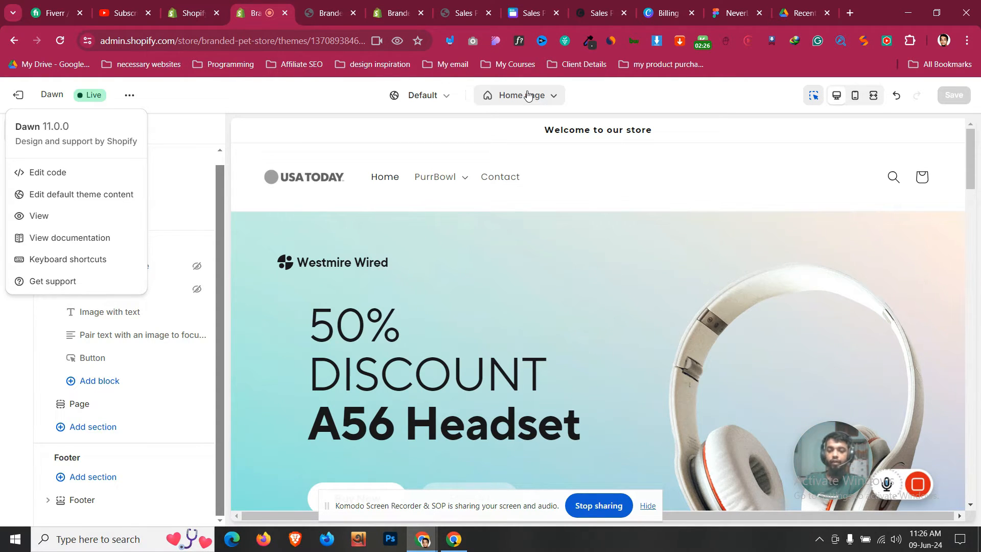
pyautogui.click(527, 96)
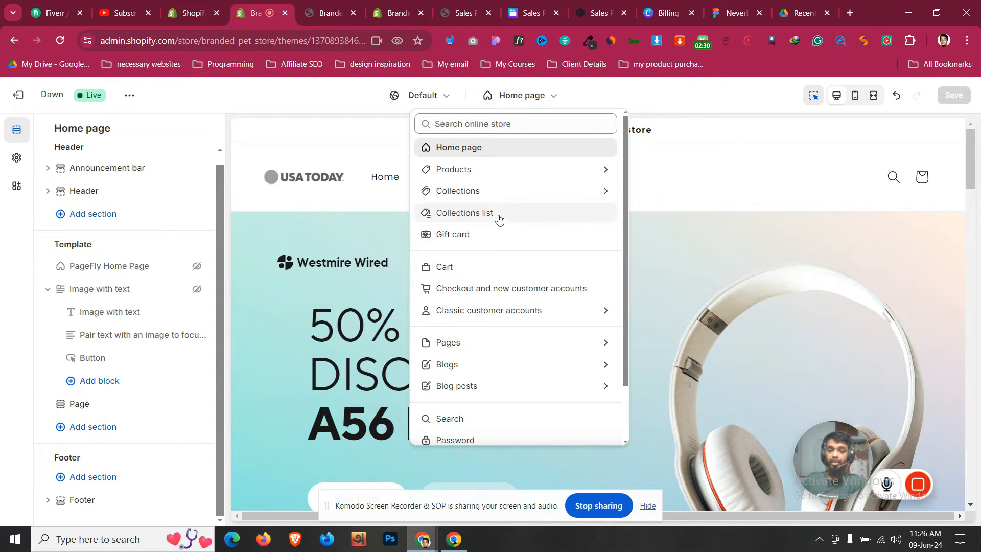
pyautogui.click(486, 174)
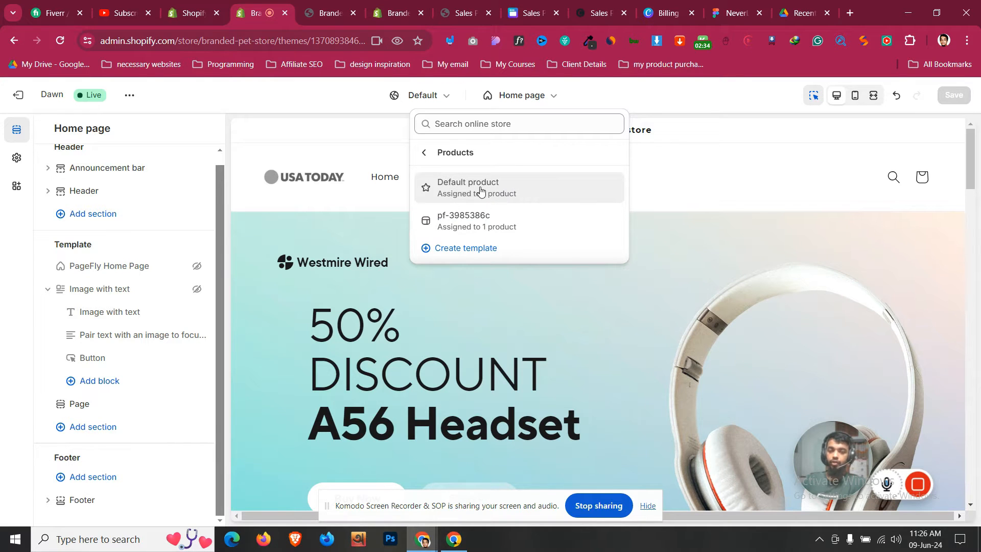
pyautogui.click(480, 191)
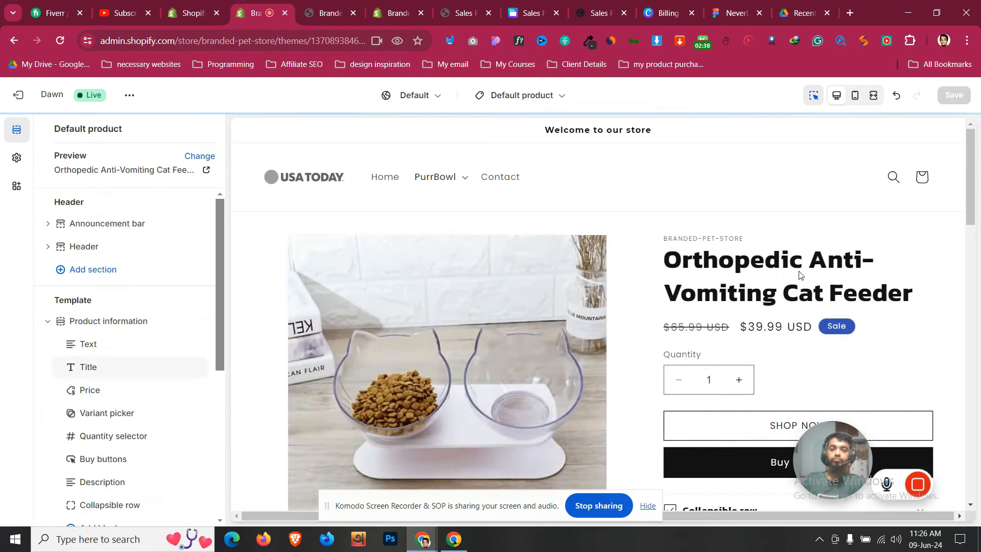
# - Remove the Image with text section from the Default product template
pyautogui.scroll(-5, 791, 275)
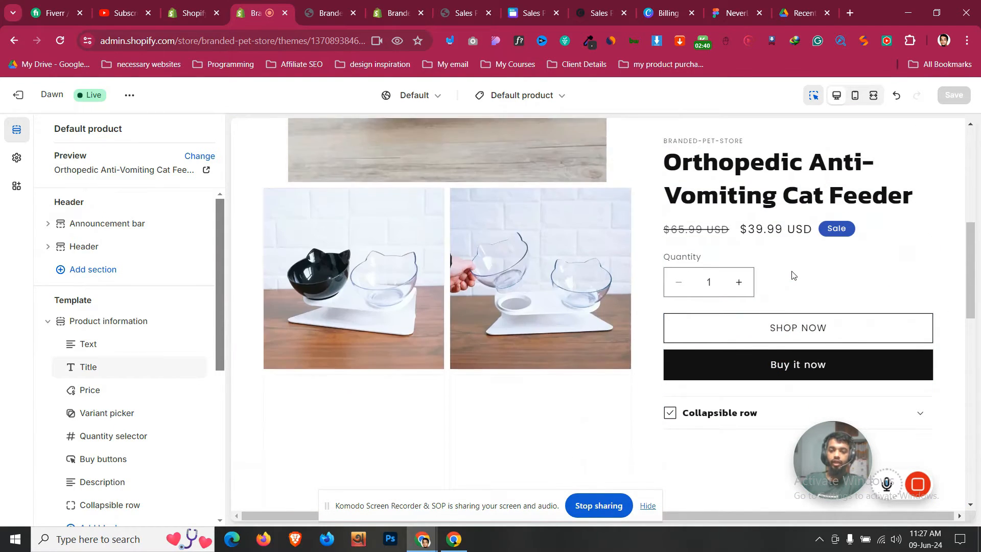
pyautogui.scroll(5, 710, 318)
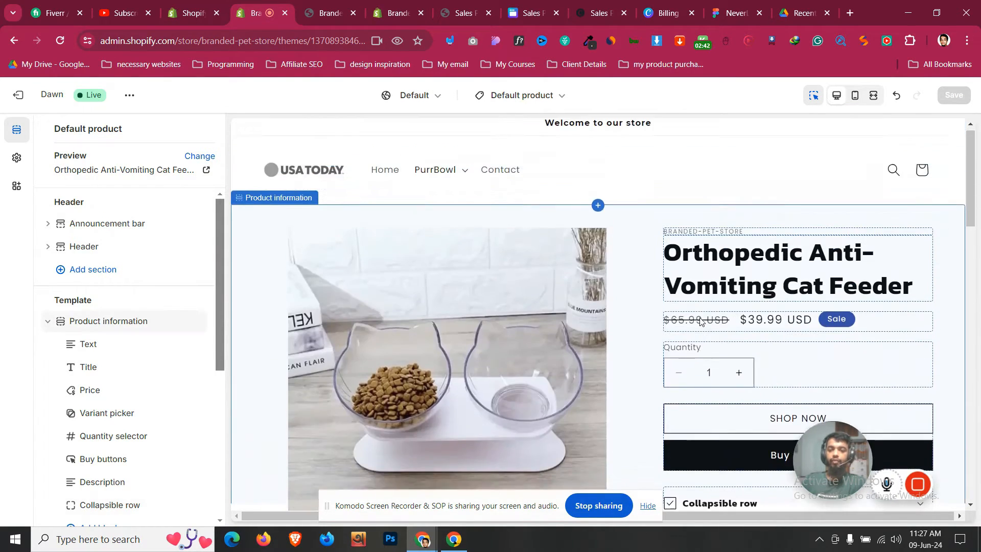
pyautogui.scroll(-2, 689, 317)
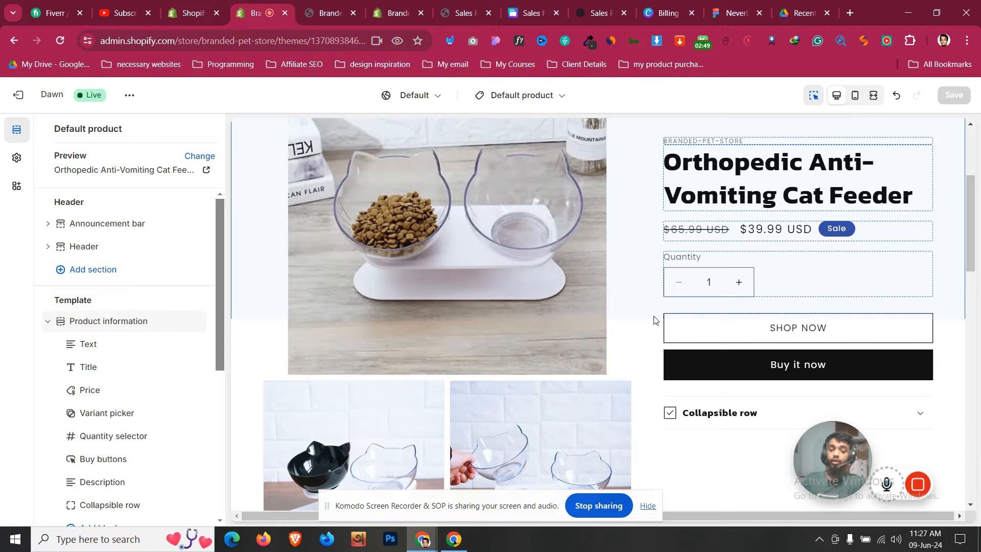
pyautogui.scroll(-8, 653, 319)
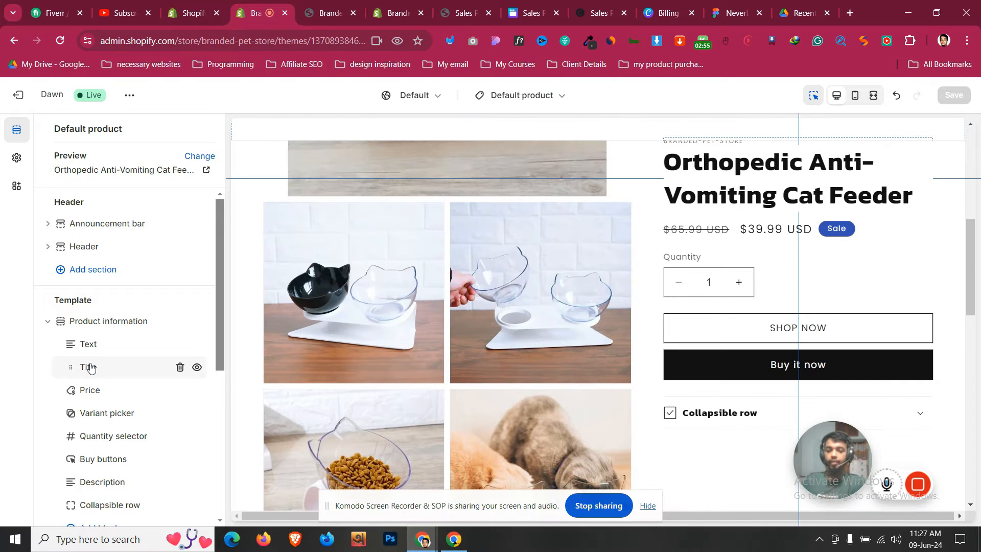
pyautogui.scroll(-5, 89, 366)
pyautogui.scroll(-2, 777, 325)
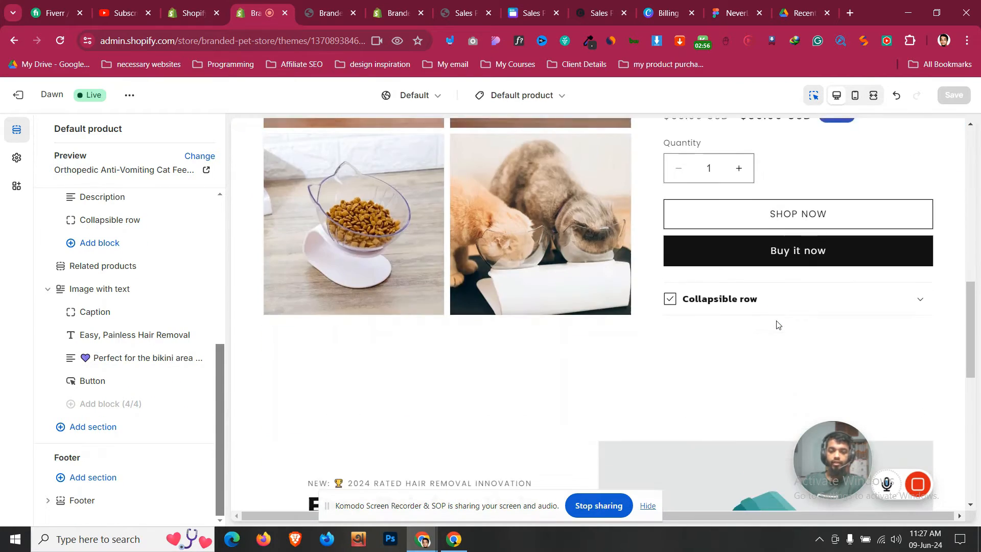
pyautogui.scroll(-3, 778, 324)
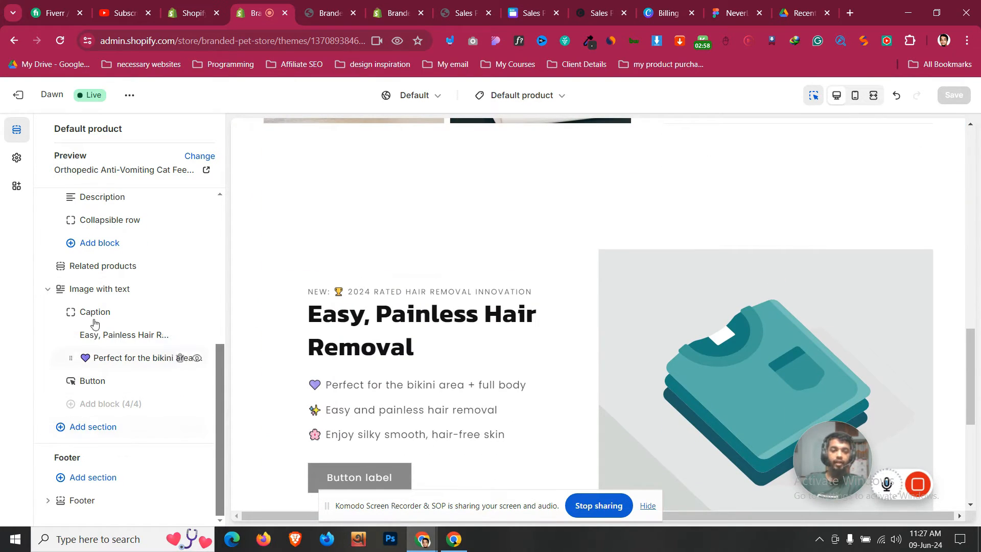
pyautogui.click(179, 289)
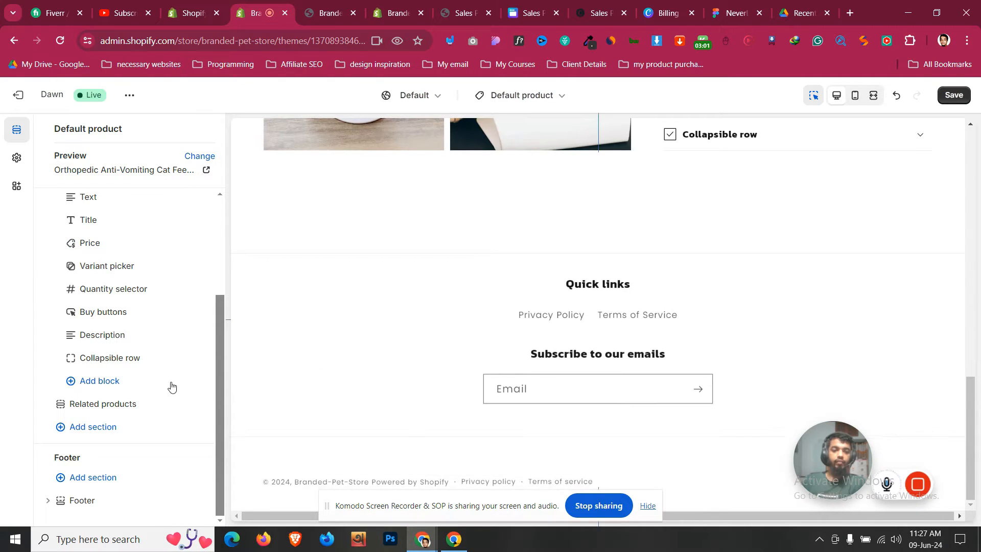
# - Hide the Related products section of the Default product template and add a Page section below it
pyautogui.click(83, 427)
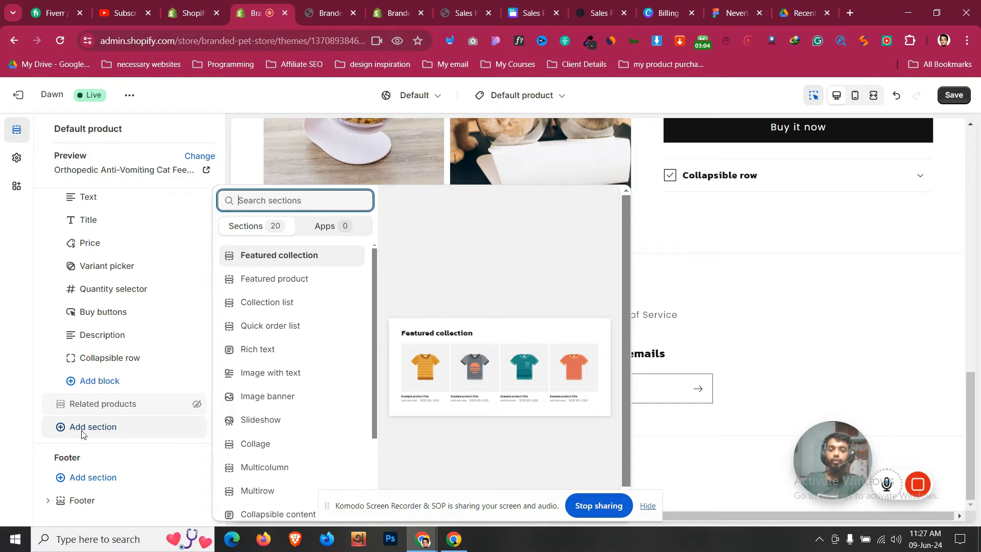
pyautogui.scroll(-3, 280, 401)
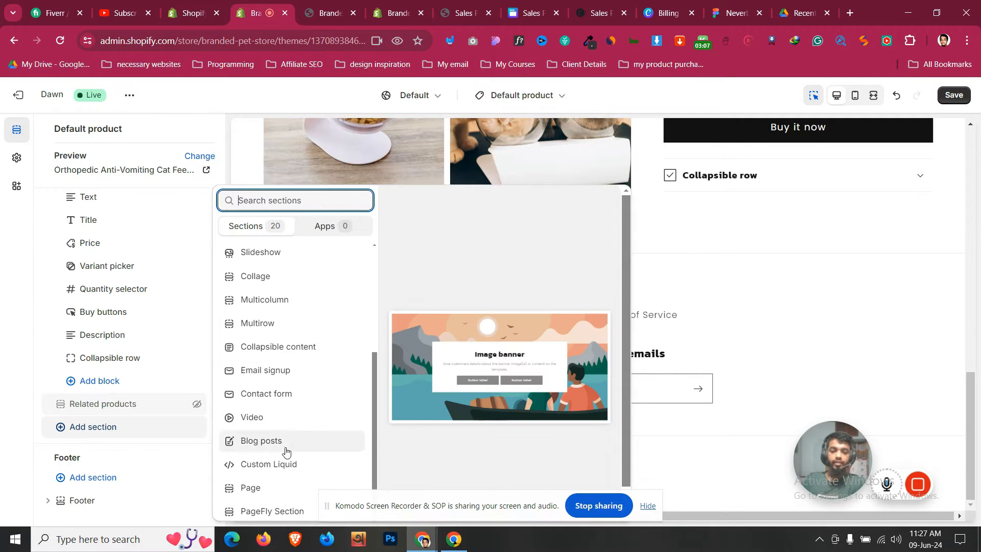
pyautogui.click(276, 488)
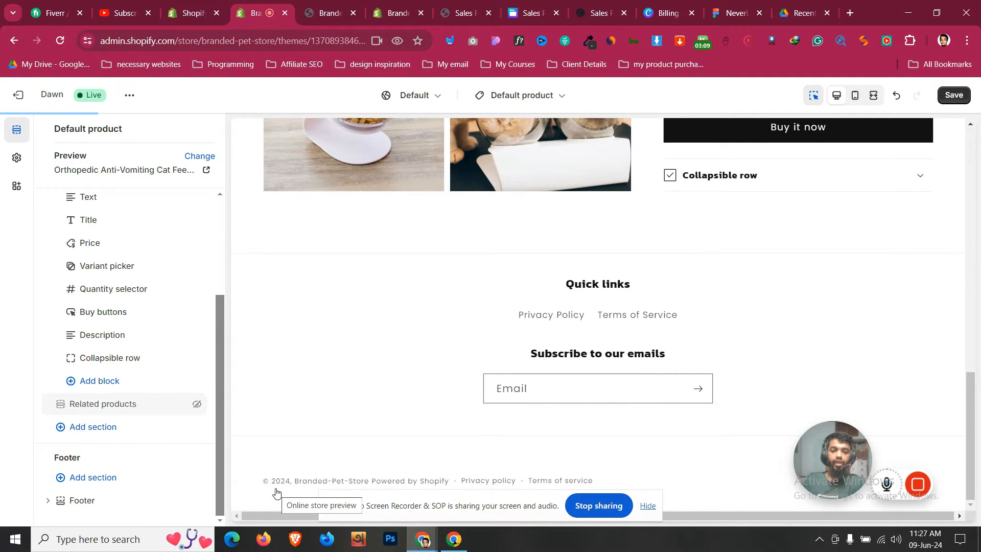
# - Assign the Sales Page to the product template's Page section and save the template
pyautogui.click(122, 187)
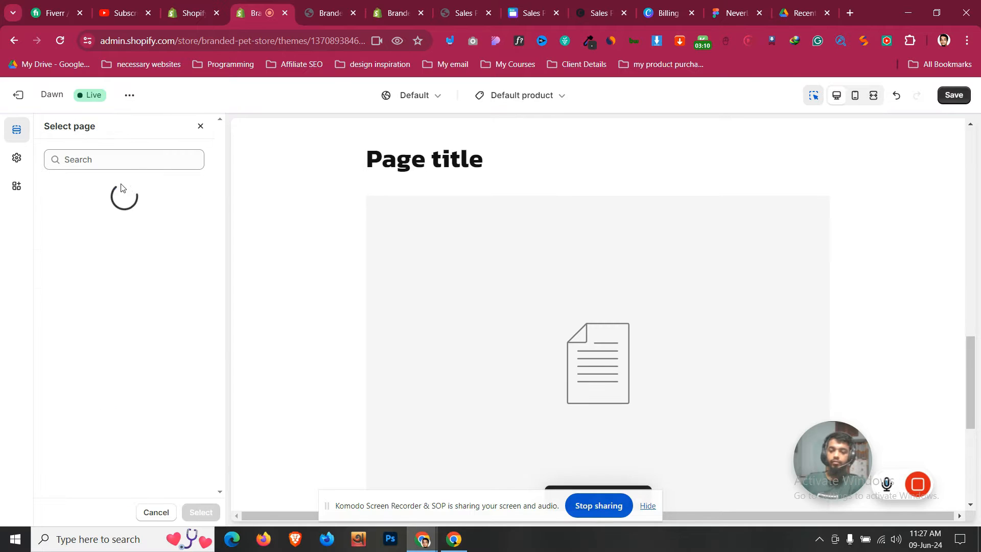
pyautogui.click(120, 321)
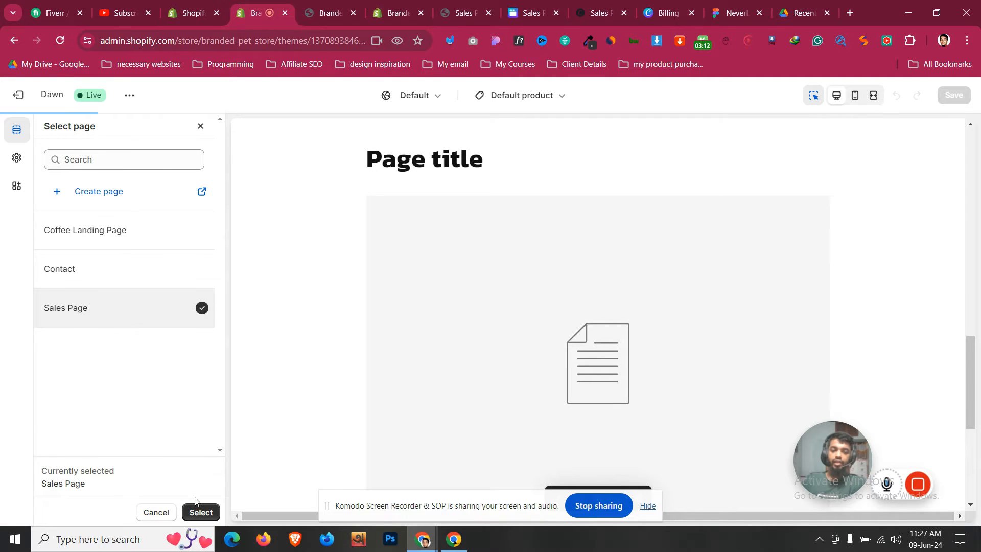
pyautogui.click(200, 511)
pyautogui.click(953, 96)
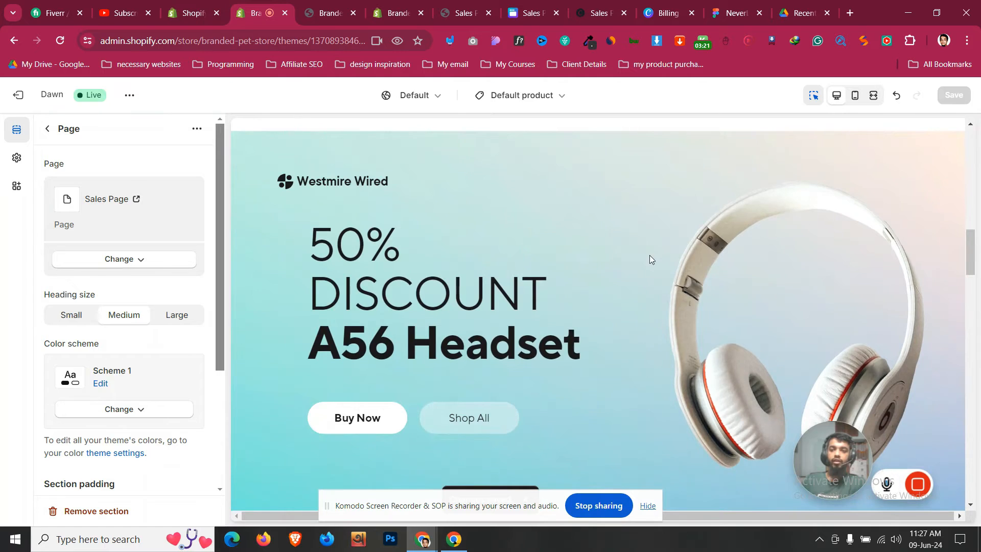
# - Look over the product page preview and open the live view of the store
pyautogui.scroll(9, 648, 255)
pyautogui.scroll(-5, 843, 273)
pyautogui.scroll(2, 846, 274)
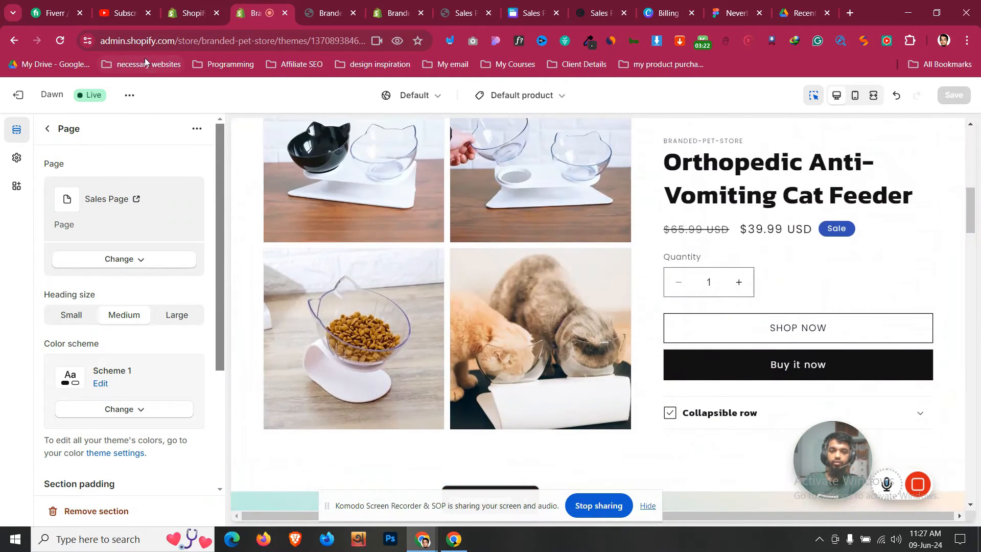
pyautogui.click(129, 95)
pyautogui.click(71, 223)
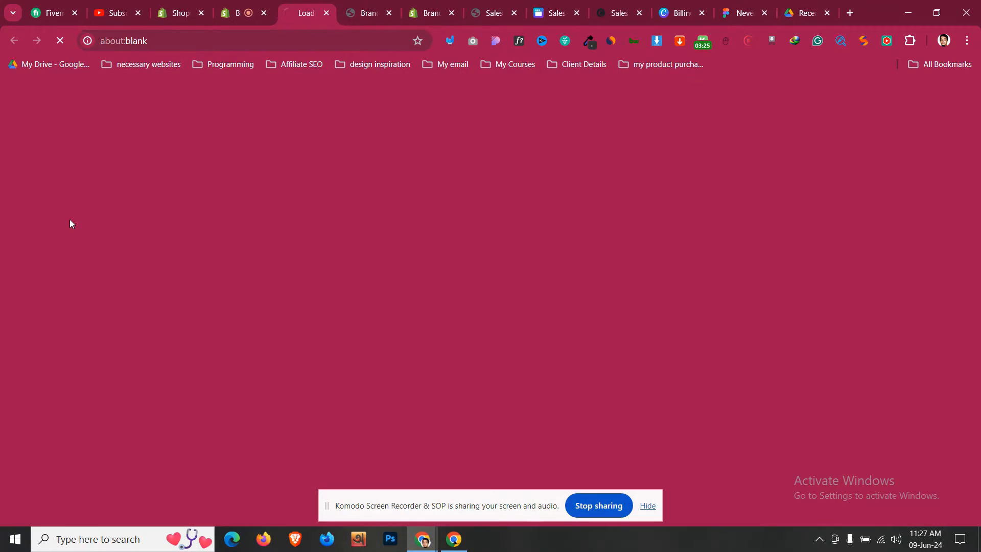
pyautogui.click(245, 11)
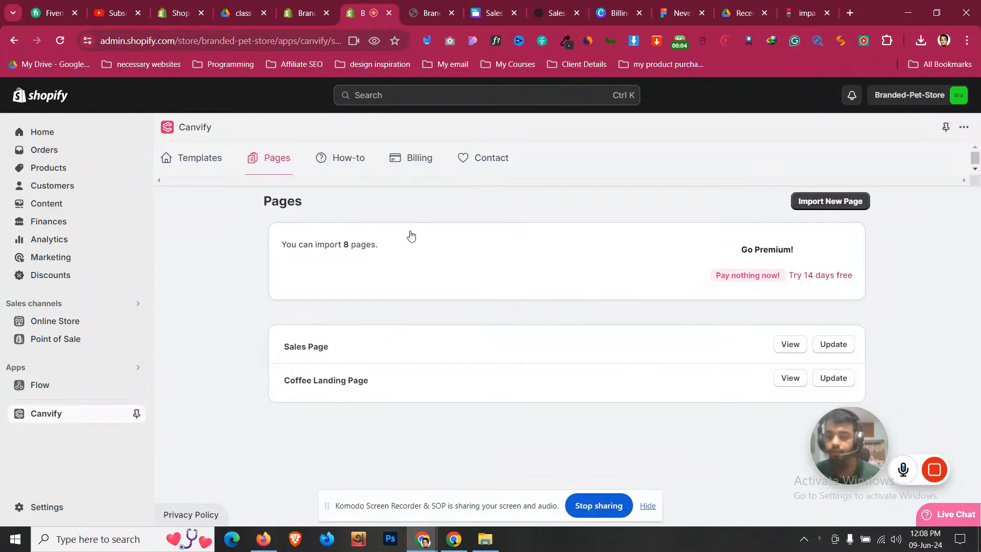
# - Examine the Buy Now and Shop All buttons in the Canva design and on the live store's home page
pyautogui.click(488, 4)
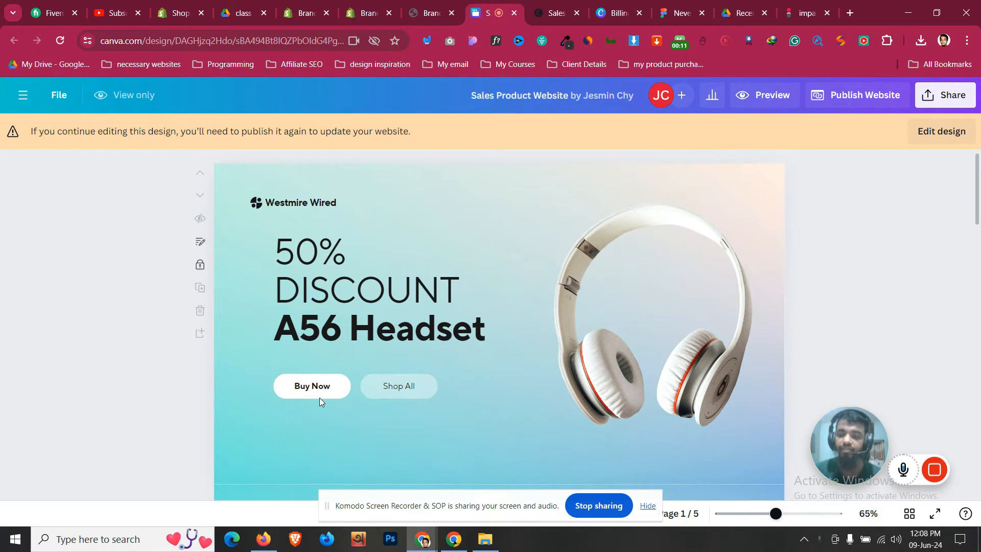
pyautogui.click(447, 3)
pyautogui.tripleClick(229, 386)
pyautogui.click(230, 388)
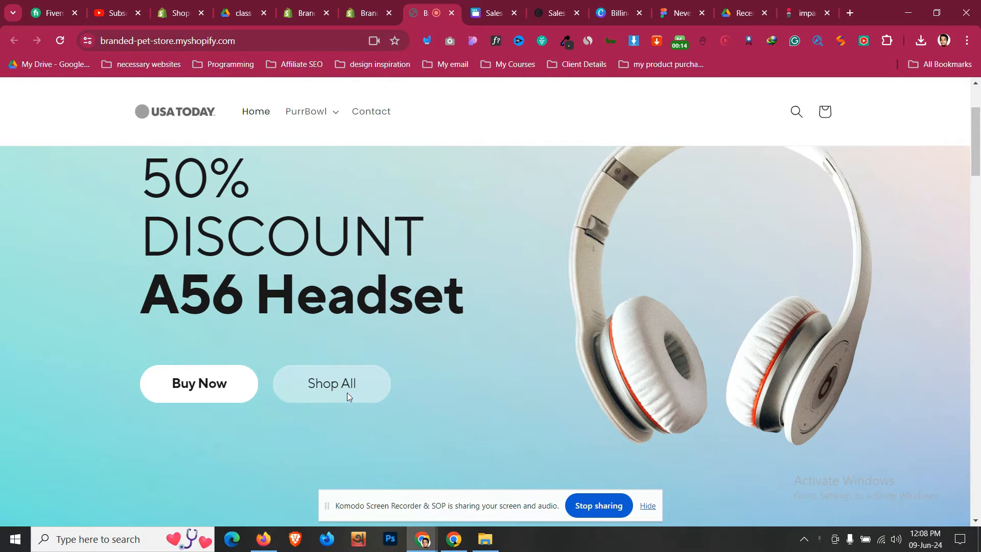
pyautogui.doubleClick(347, 393)
pyautogui.doubleClick(244, 395)
pyautogui.click(333, 348)
pyautogui.moveTo(174, 383); pyautogui.dragTo(231, 386)
pyautogui.click(243, 352)
pyautogui.click(411, 284)
pyautogui.scroll(3, 469, 254)
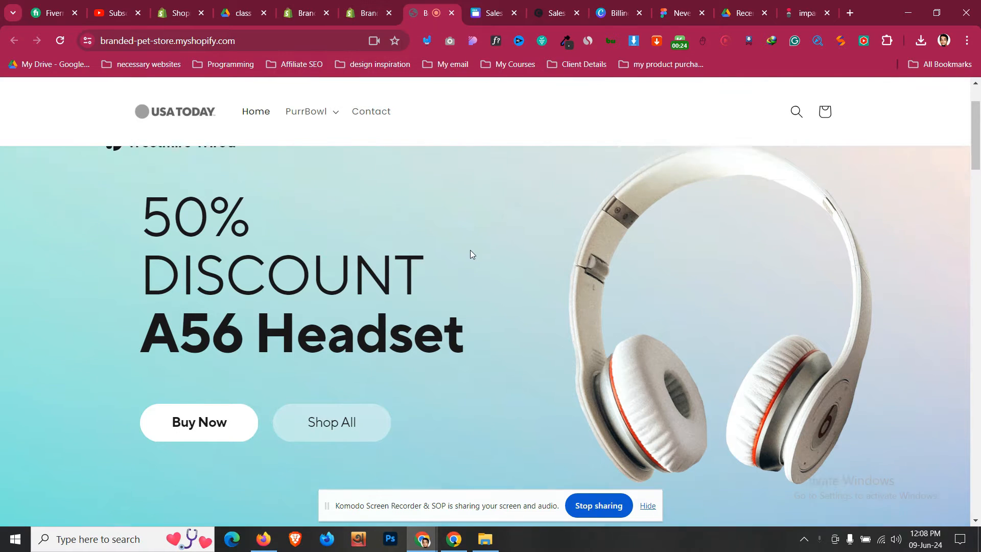
# - Return to the published Sales Product Website design in Canva and unlock it for editing
pyautogui.click(511, 12)
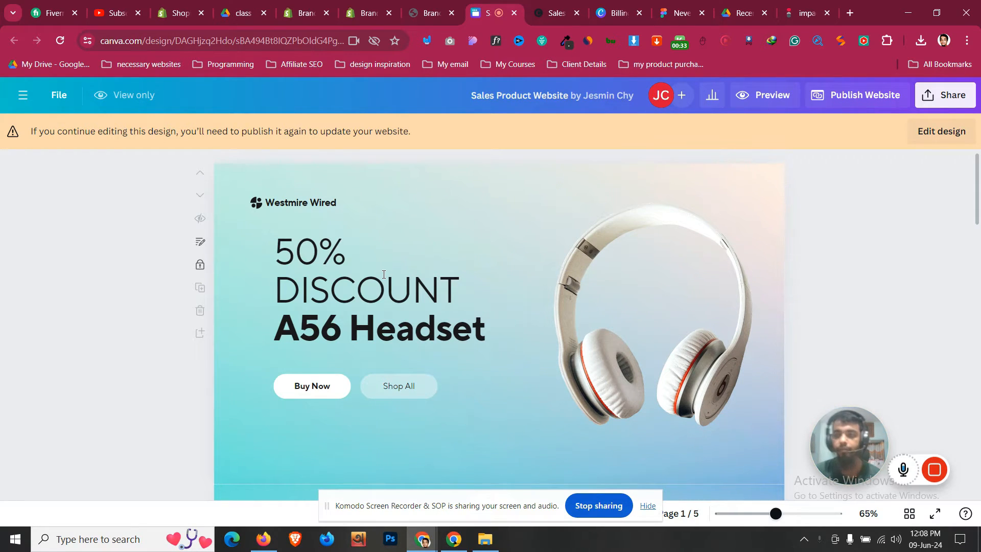
pyautogui.click(941, 132)
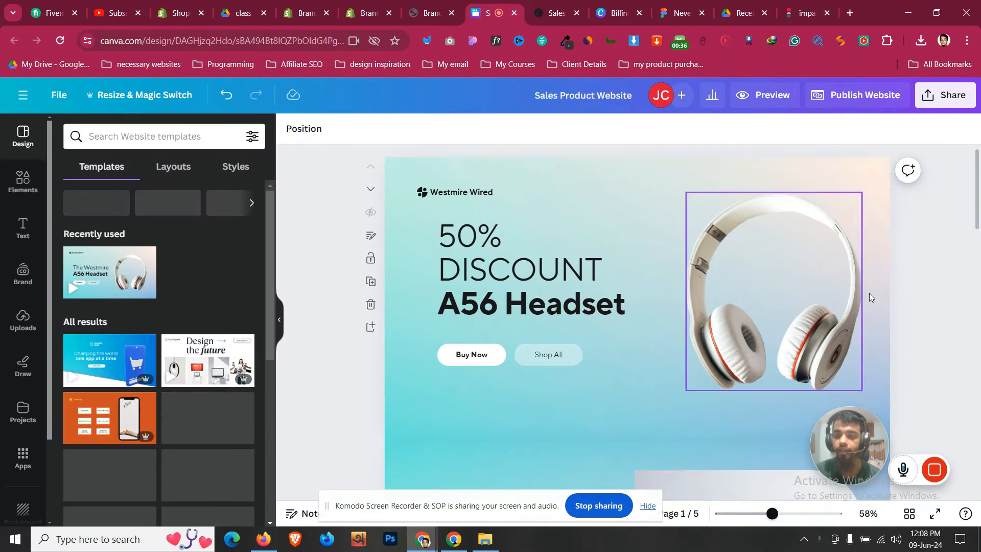
pyautogui.click(486, 357)
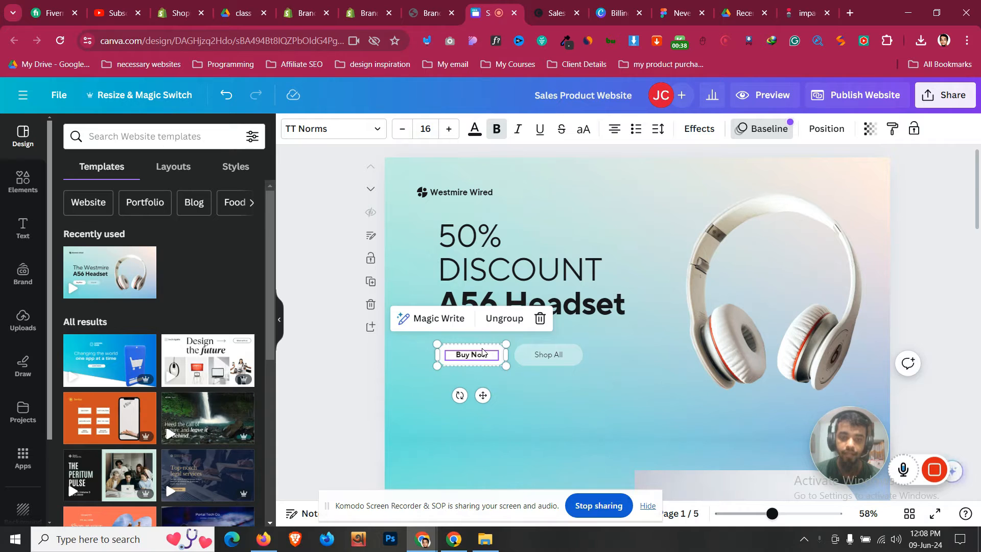
pyautogui.click(483, 351)
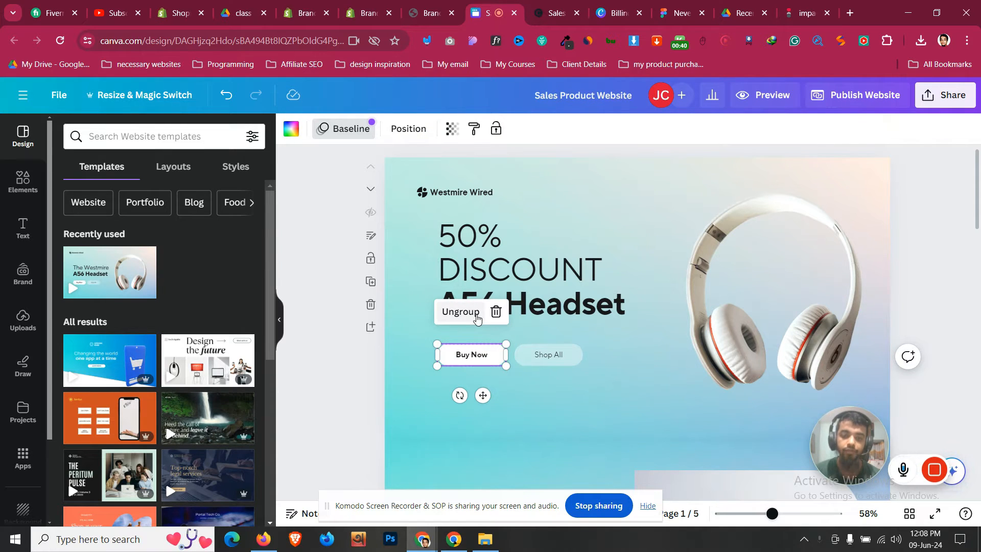
pyautogui.click(458, 356)
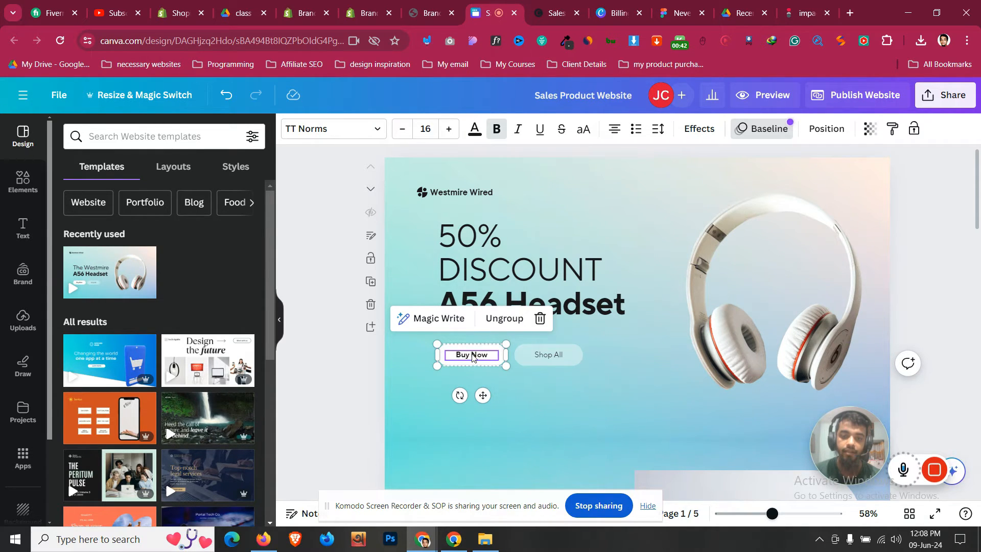
pyautogui.click(472, 356)
pyautogui.press('Escape')
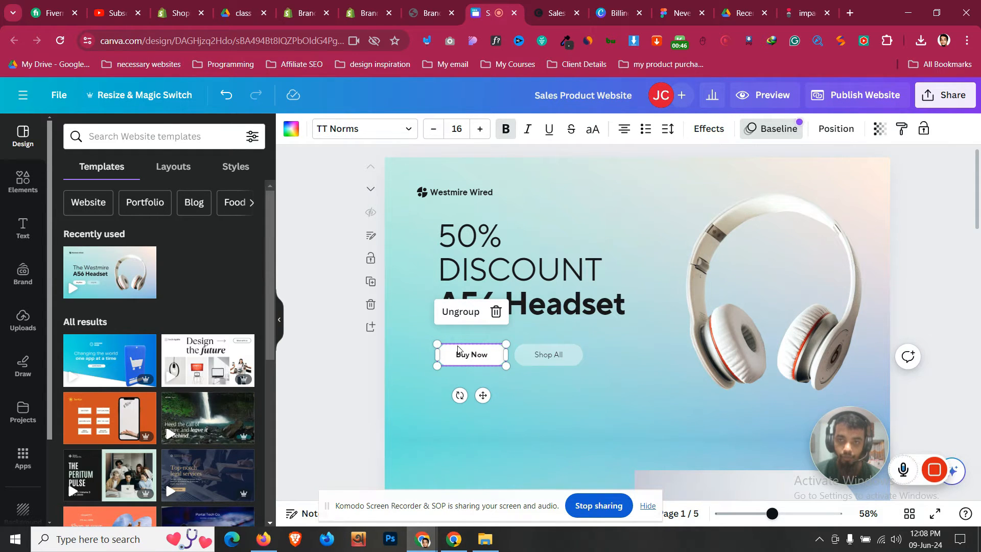
pyautogui.click(467, 357)
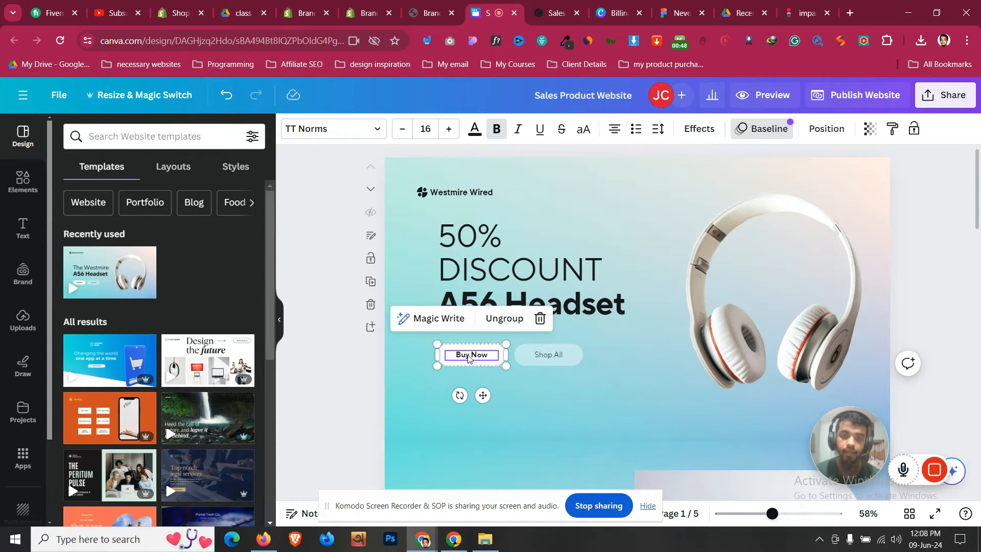
pyautogui.click(468, 357)
pyautogui.click(486, 355)
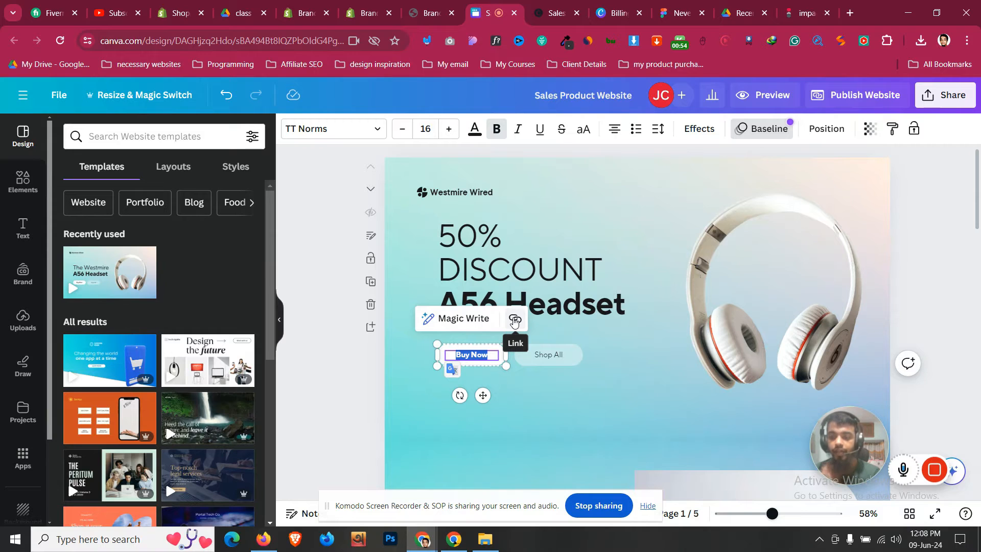
pyautogui.click(365, 359)
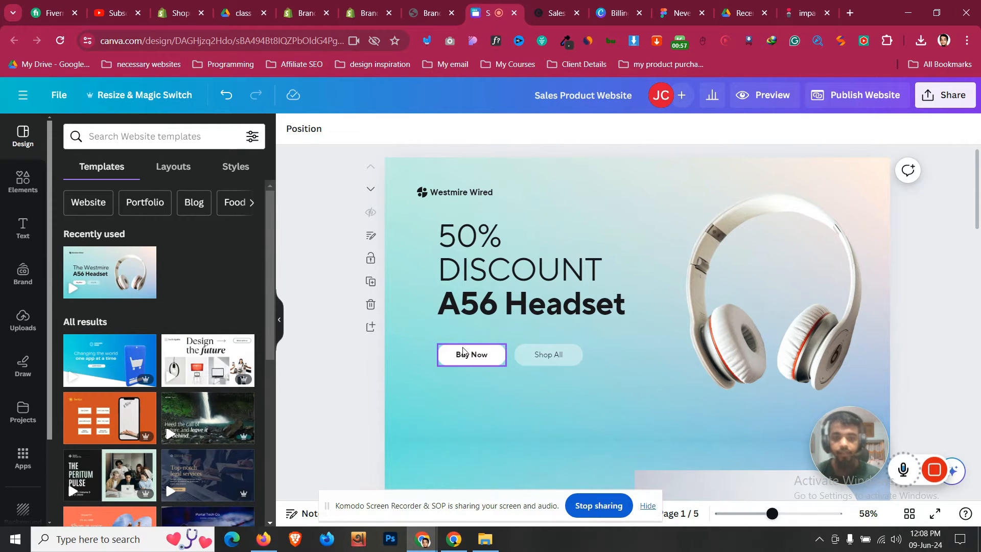
# - Select the full Buy Now button text in the hero section and open its link settings
pyautogui.doubleClick(468, 355)
pyautogui.click(488, 354)
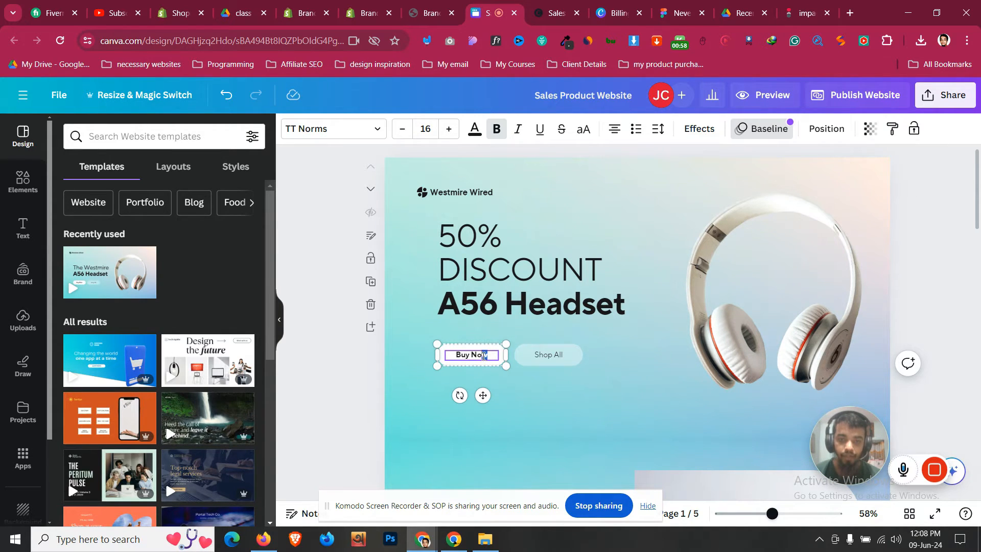
pyautogui.moveTo(459, 357); pyautogui.dragTo(455, 357)
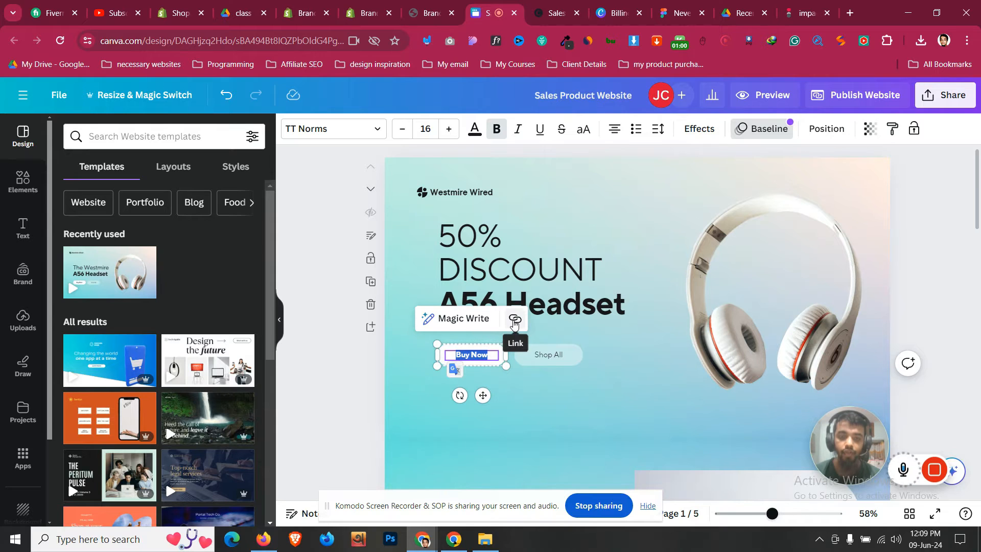
pyautogui.click(514, 318)
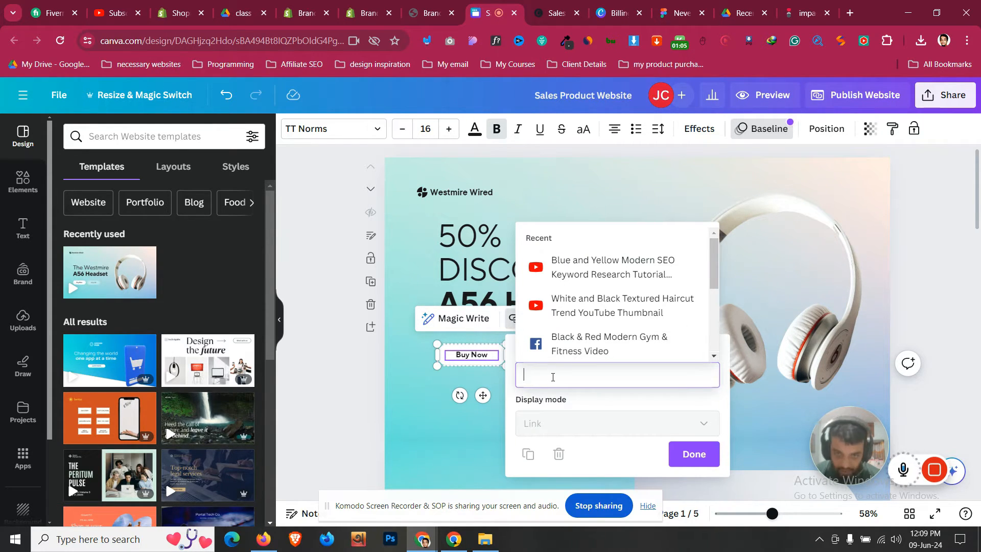
# - Switch to the Shopify admin, exit the theme editor and look through the store's product list
pyautogui.click(372, 5)
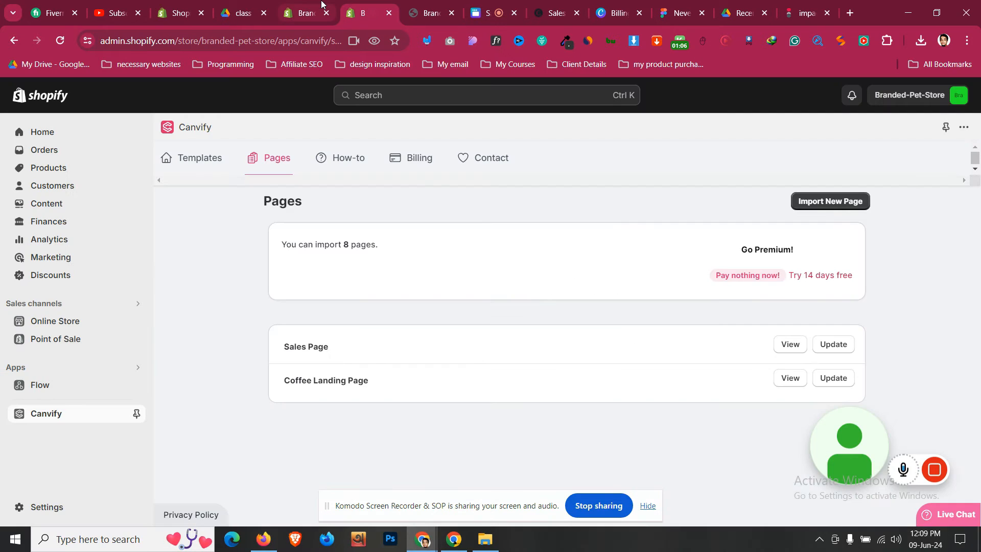
pyautogui.click(323, 5)
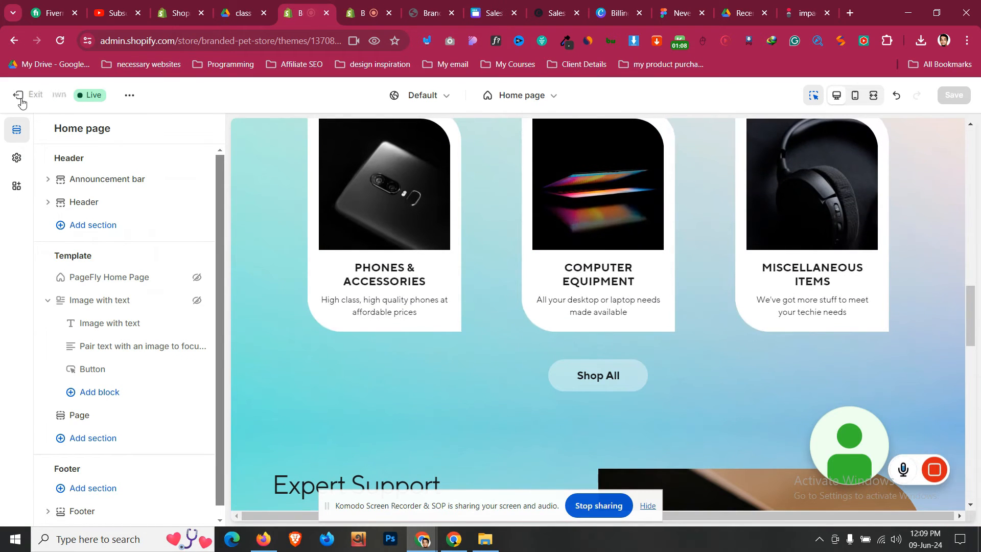
pyautogui.click(20, 100)
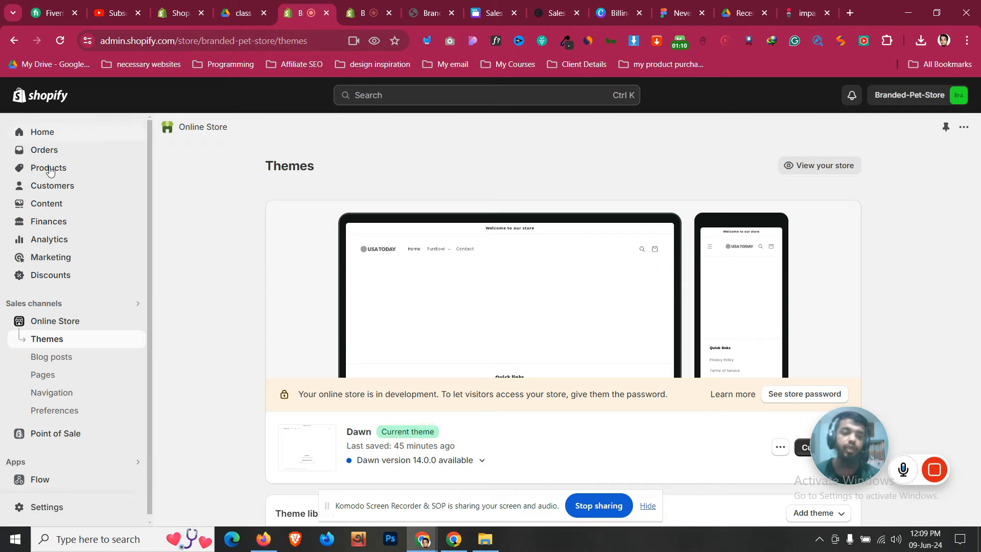
pyautogui.click(54, 174)
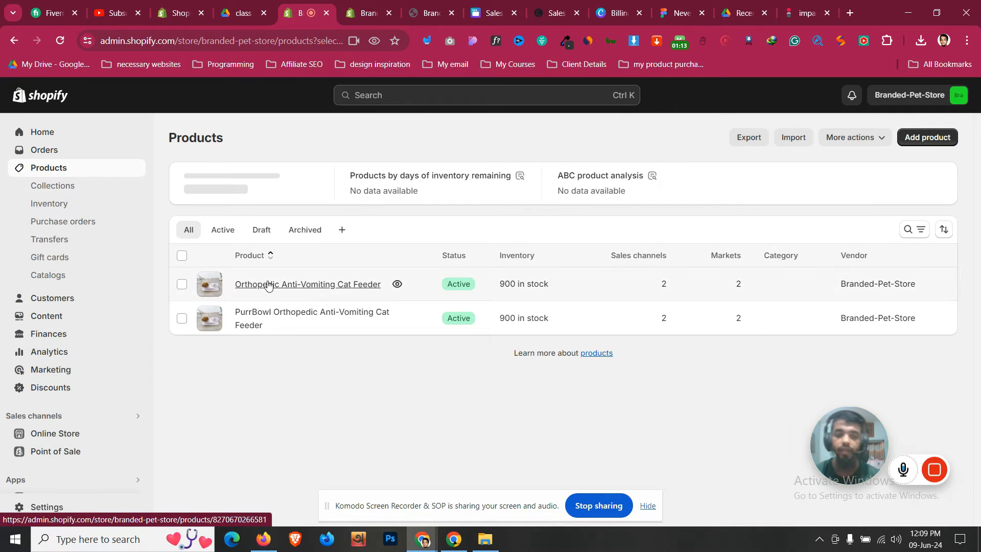
pyautogui.click(376, 315)
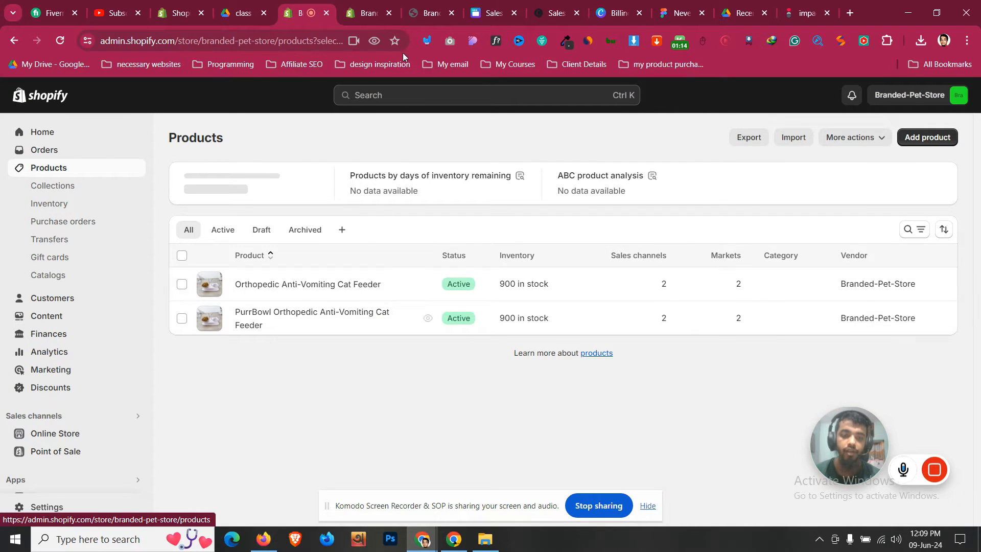
# - Open the Orthopedic Anti-Vomiting Cat Feeder product page in the live store and copy its web address
pyautogui.click(327, 135)
pyautogui.click(320, 176)
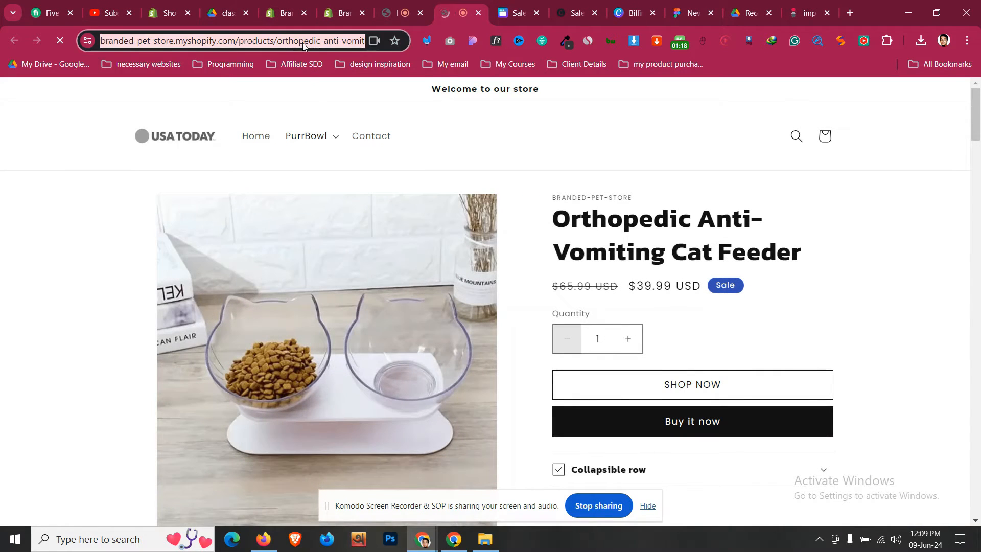
pyautogui.scroll(-15, 354, 215)
pyautogui.scroll(15, 355, 223)
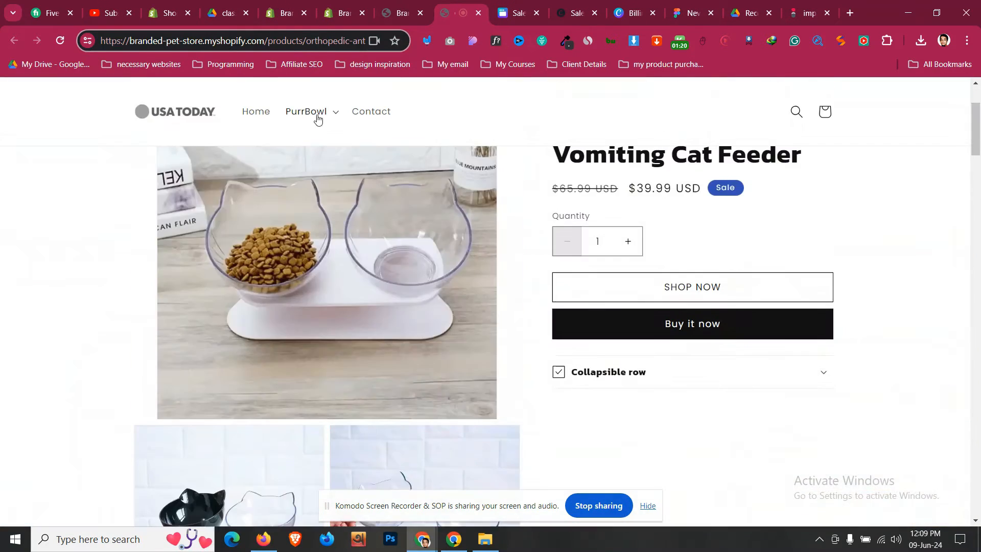
pyautogui.click(163, 45)
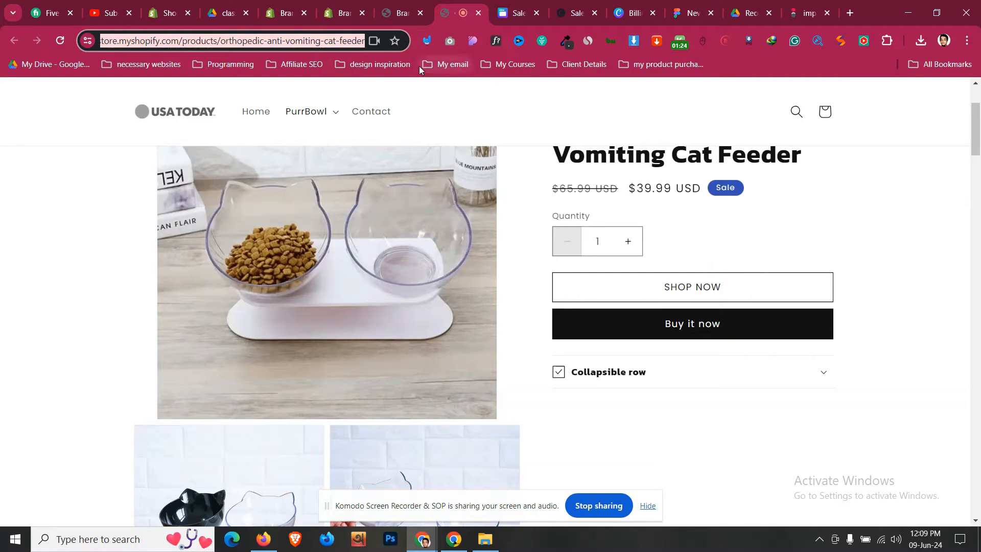
# - Back in Canva, link the Buy Now text to the copied orthopedic-anti-vomiting-cat-feeder product address
pyautogui.click(505, 4)
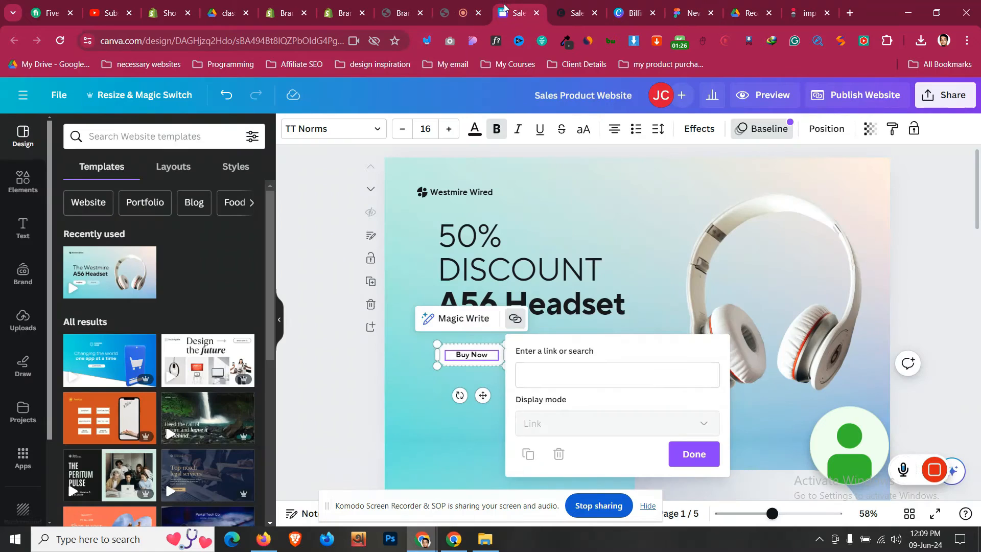
pyautogui.click(559, 372)
pyautogui.hotkey('ctrl', 'v')
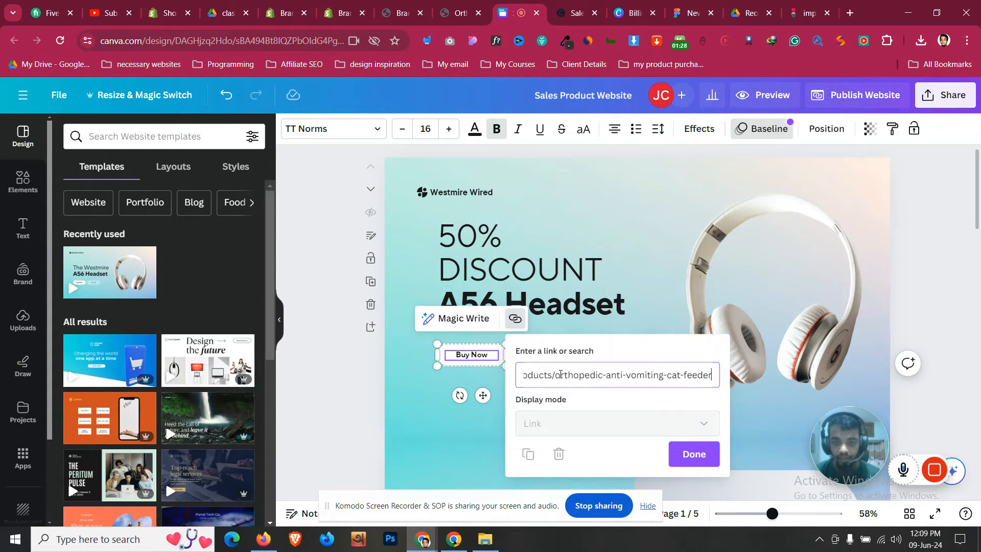
pyautogui.press('Return')
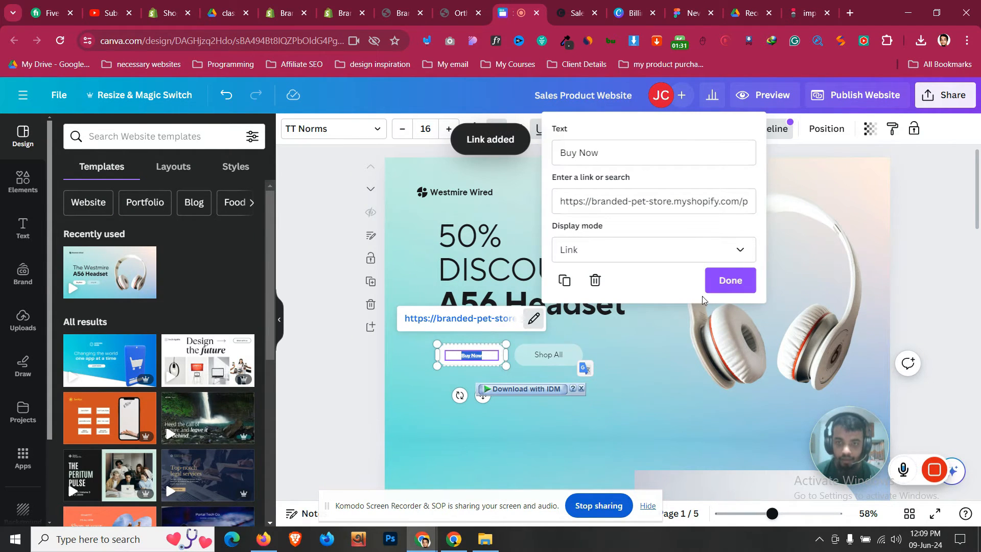
pyautogui.click(726, 281)
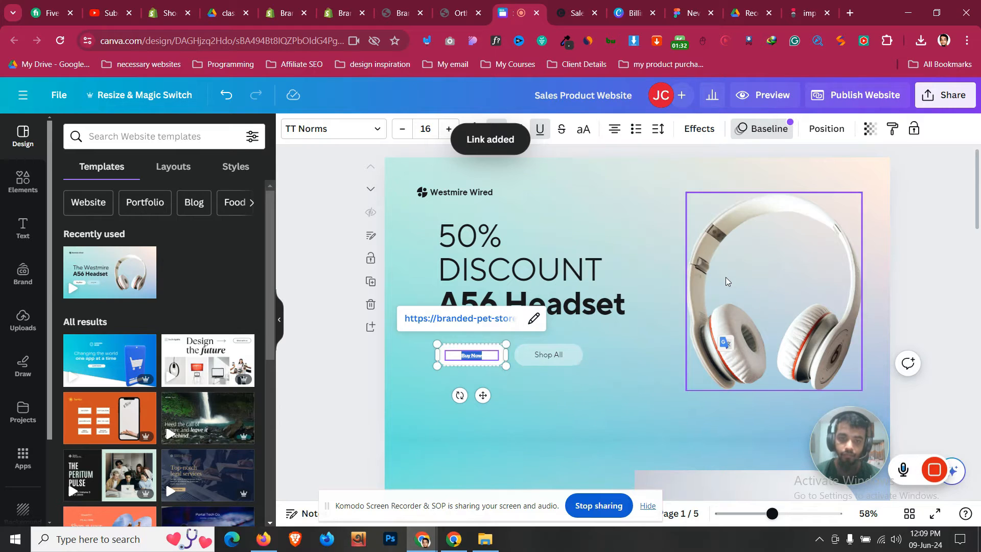
# - Remove the underline from the linked Buy Now text
pyautogui.click(481, 364)
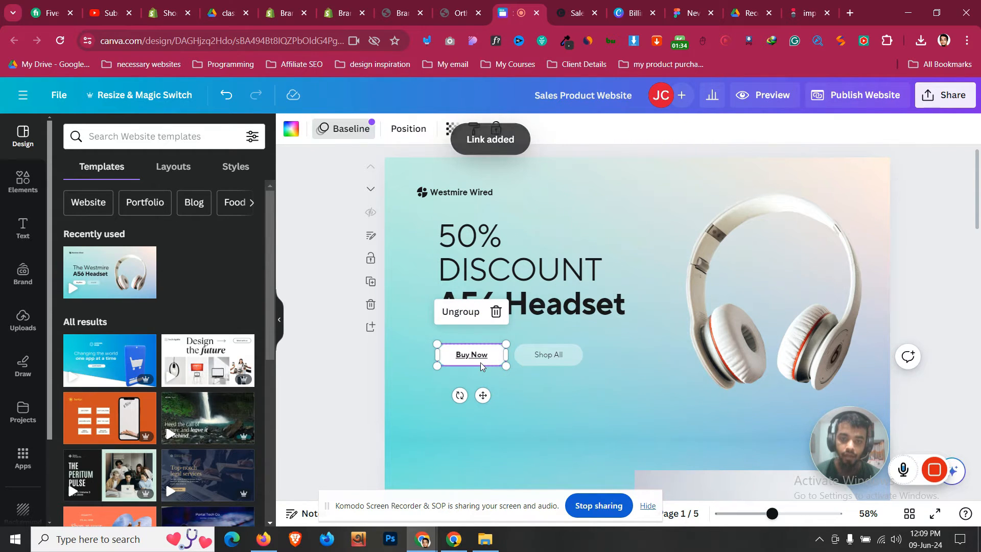
pyautogui.doubleClick(482, 354)
pyautogui.click(484, 354)
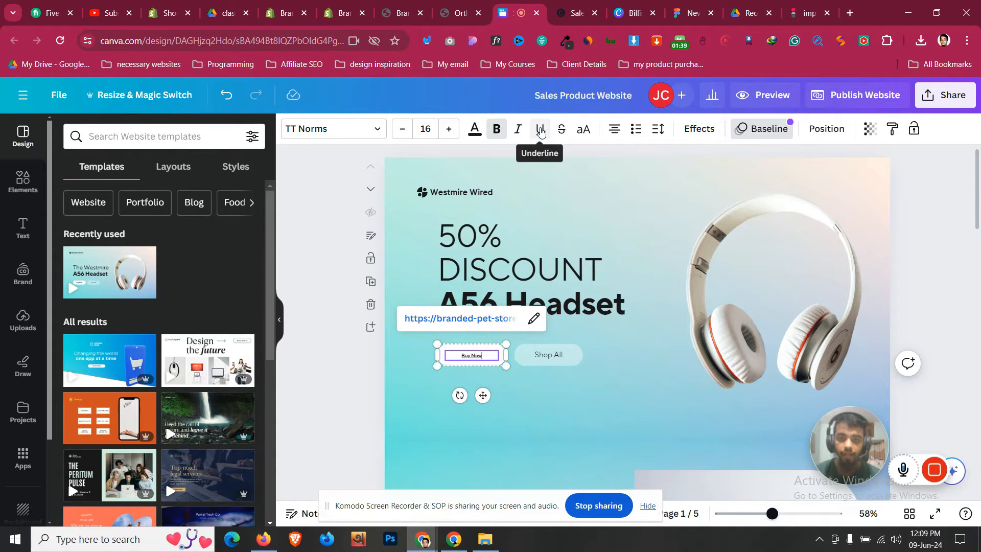
pyautogui.click(540, 131)
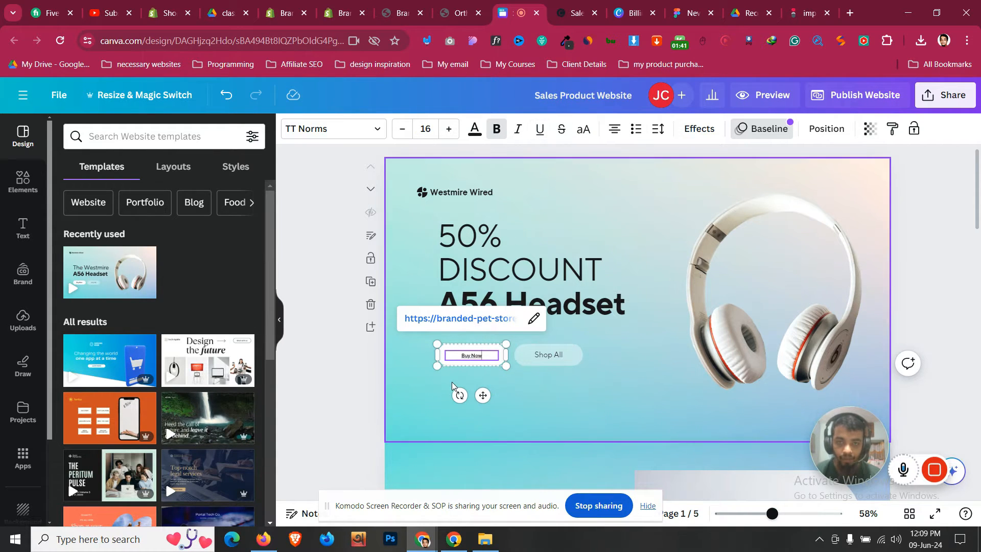
pyautogui.hotkey('ctrl', 'a')
pyautogui.click(539, 132)
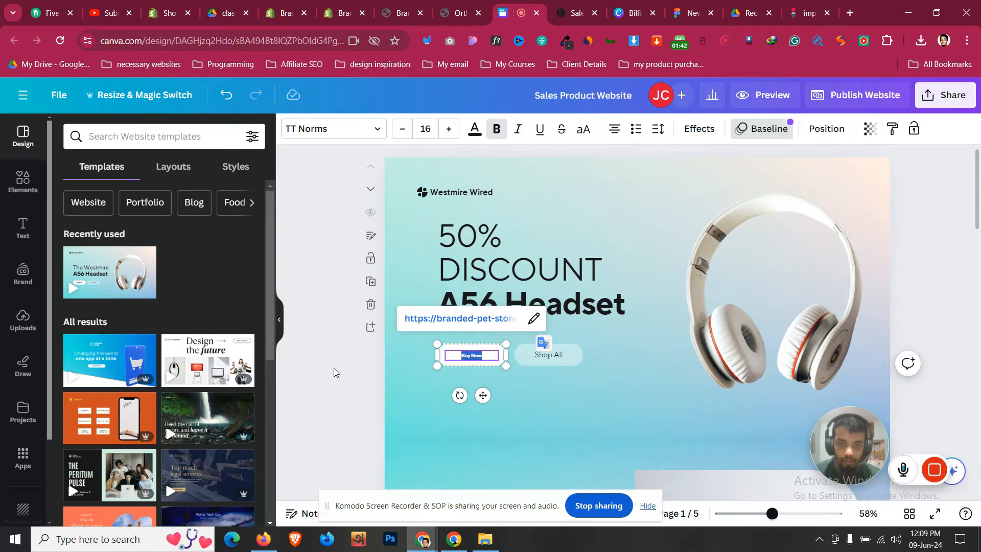
pyautogui.press('Escape')
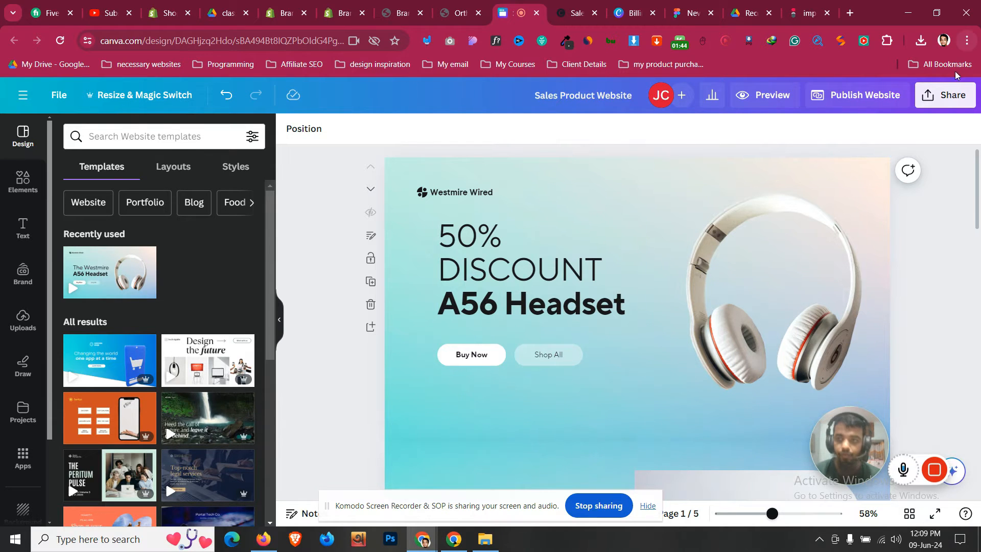
# - Republish the Canva website to its existing address, keeping Resize on mobile enabled and the navigation menu excluded
pyautogui.click(869, 96)
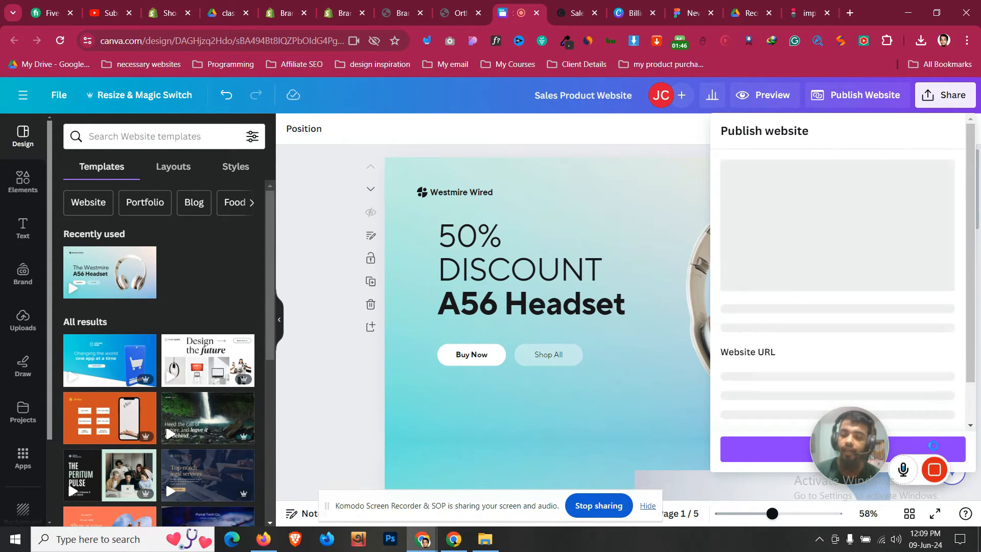
pyautogui.scroll(-1, 950, 419)
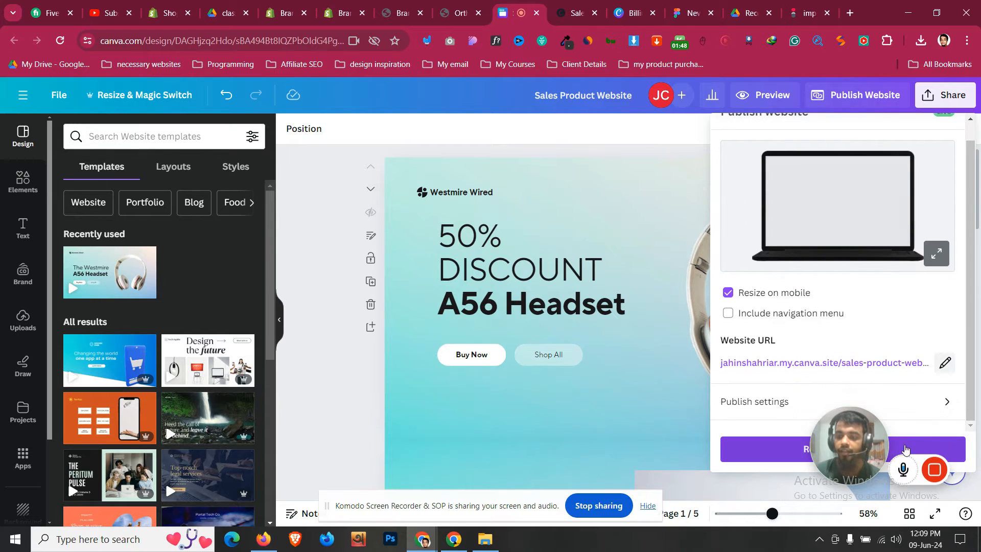
pyautogui.click(881, 100)
pyautogui.click(883, 105)
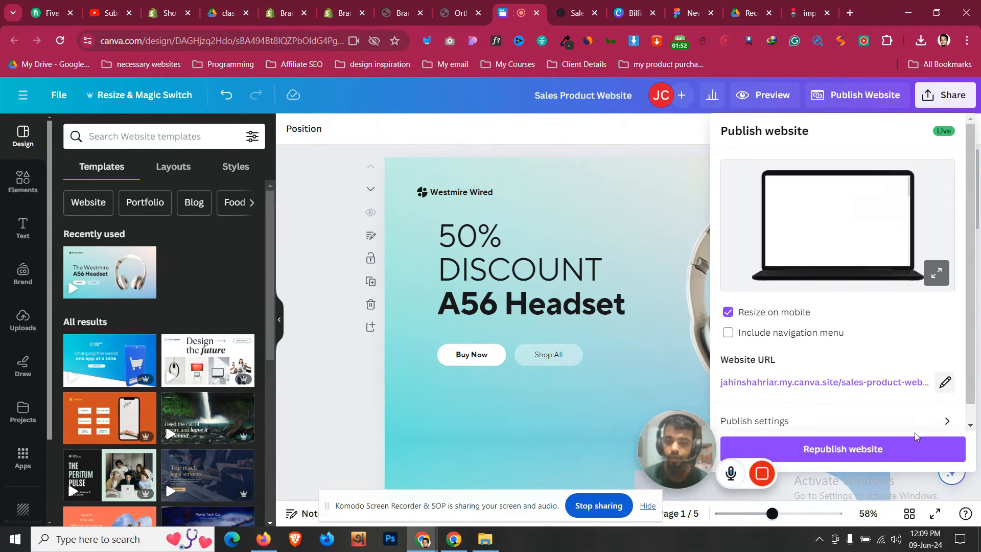
pyautogui.click(912, 450)
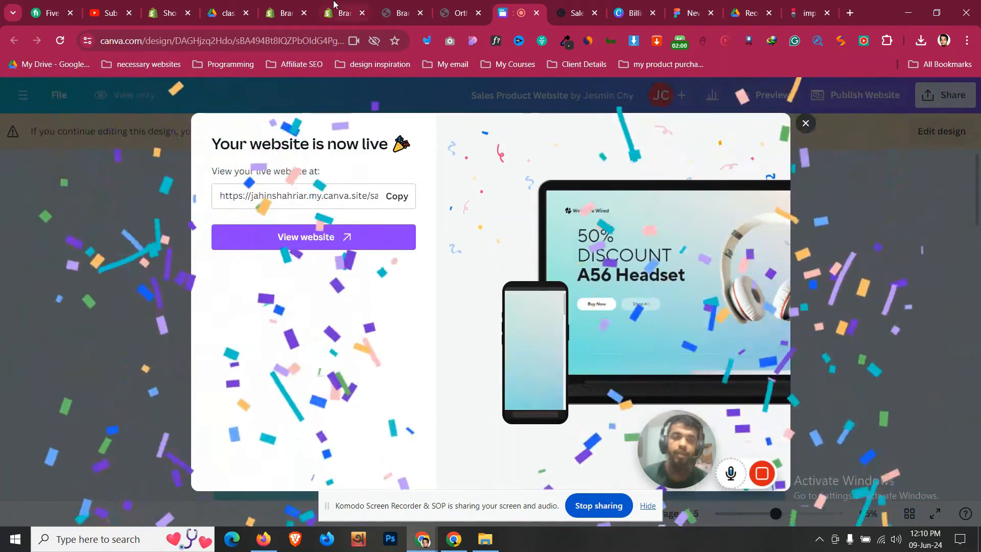
# - Return to Canvify in the Shopify admin and update the Sales Page so the Canva changes are re-imported
pyautogui.click(339, 13)
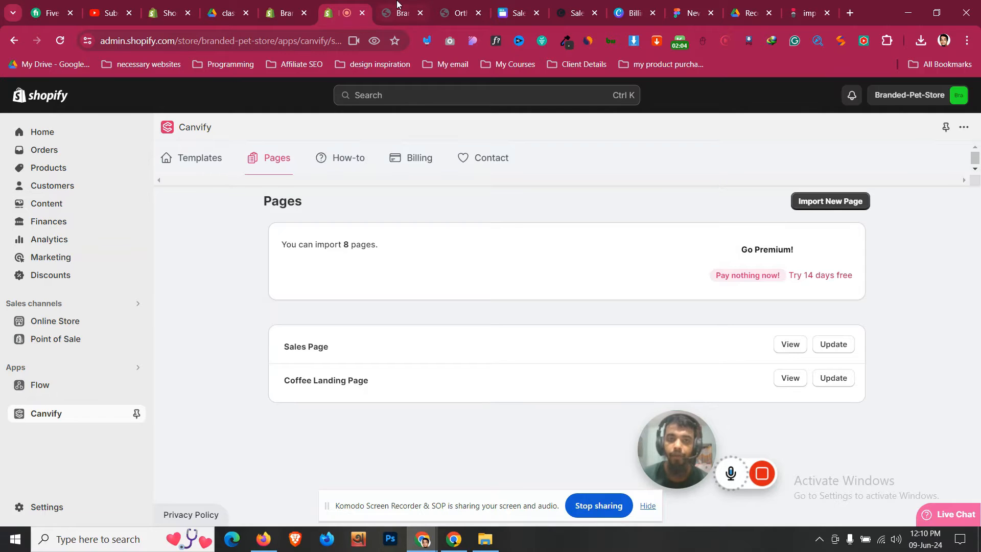
pyautogui.hotkey('ctrl', 'Tab')
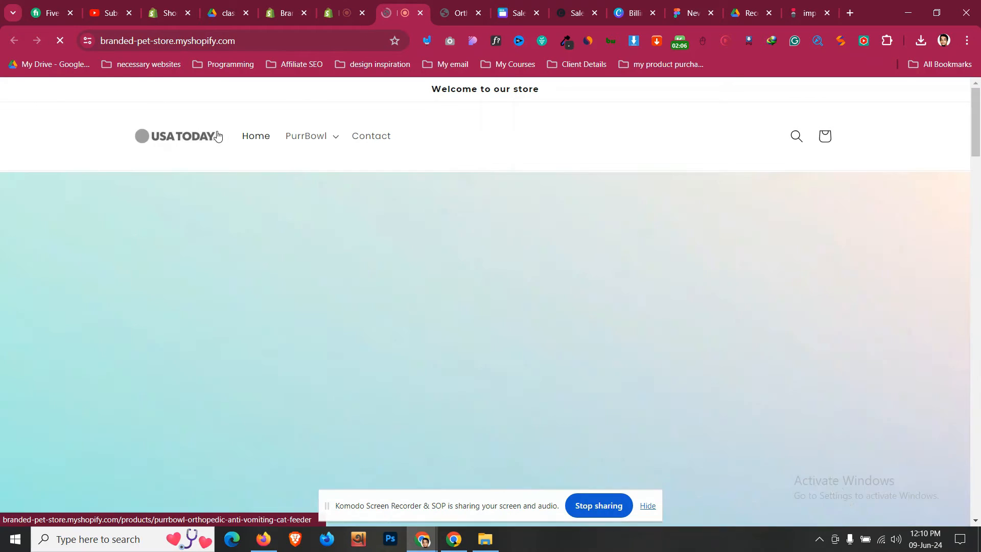
pyautogui.scroll(-2, 226, 385)
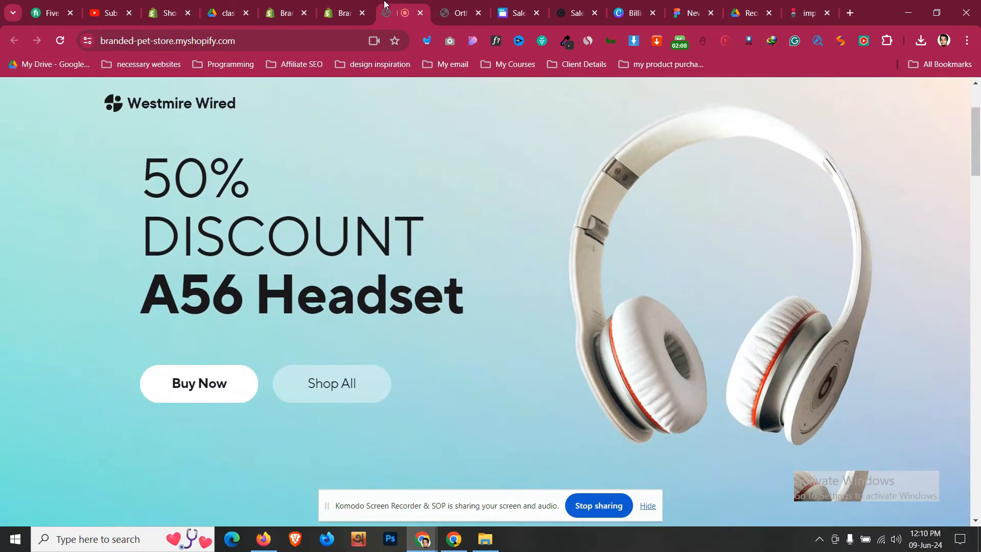
pyautogui.click(352, 10)
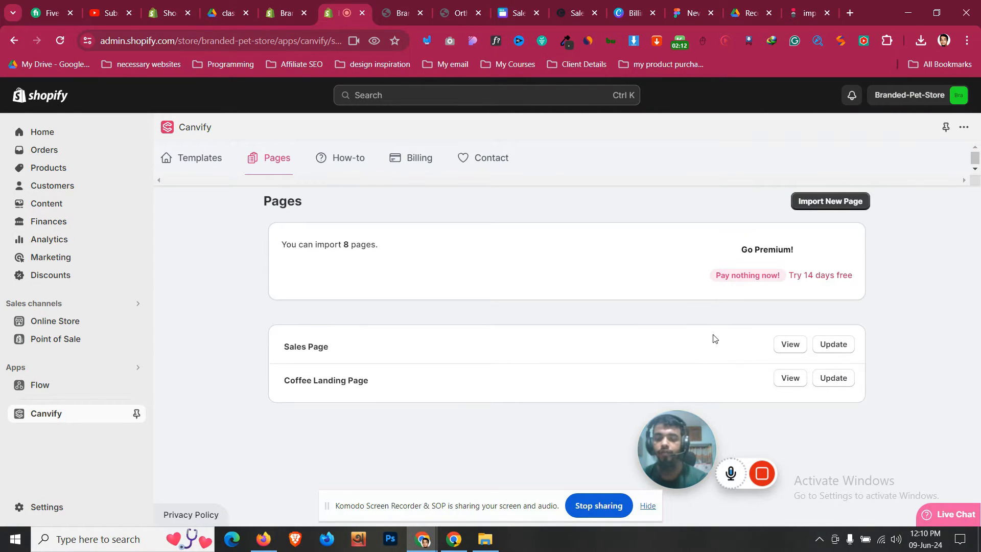
pyautogui.click(833, 344)
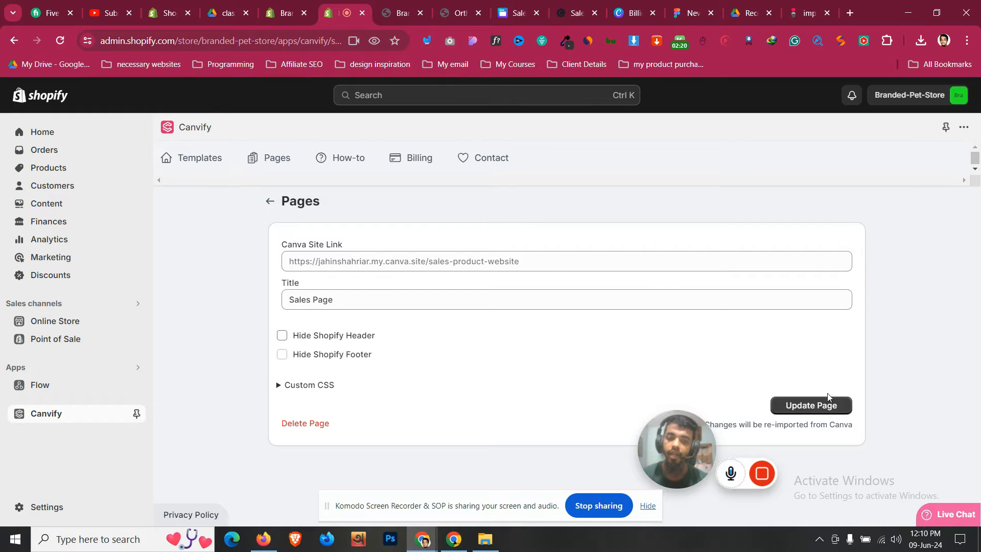
pyautogui.click(826, 403)
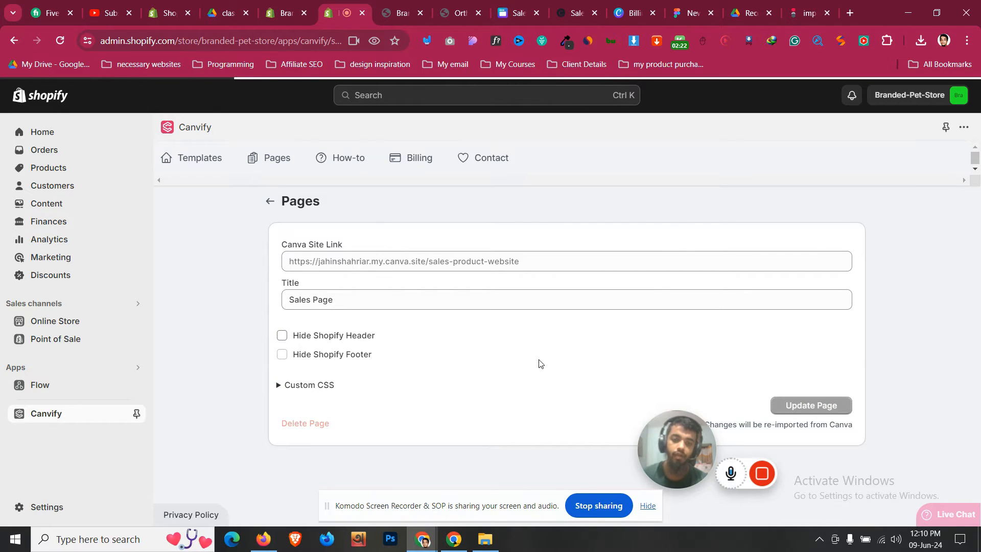
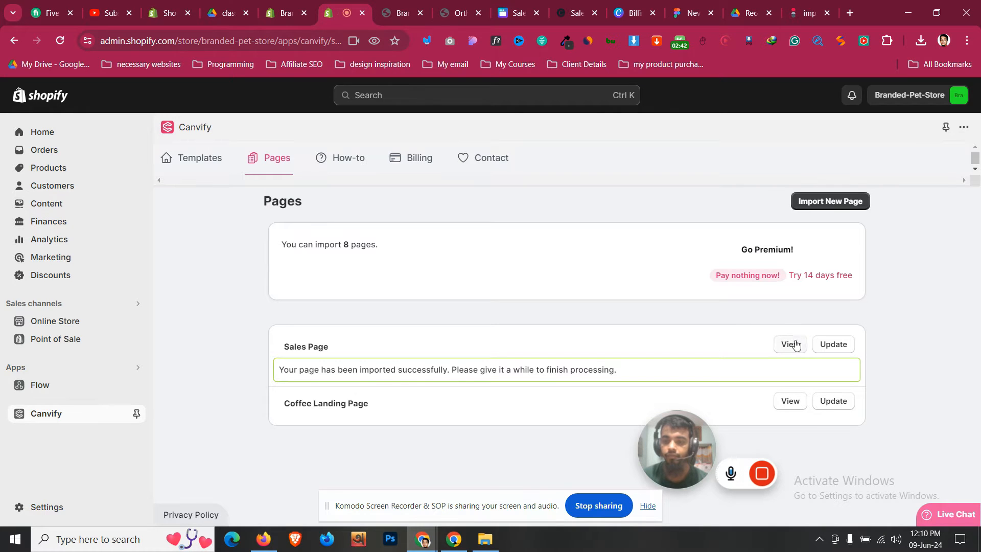
# - View the updated Sales Page in the store, look through its layout, then reload and reopen it
pyautogui.click(792, 345)
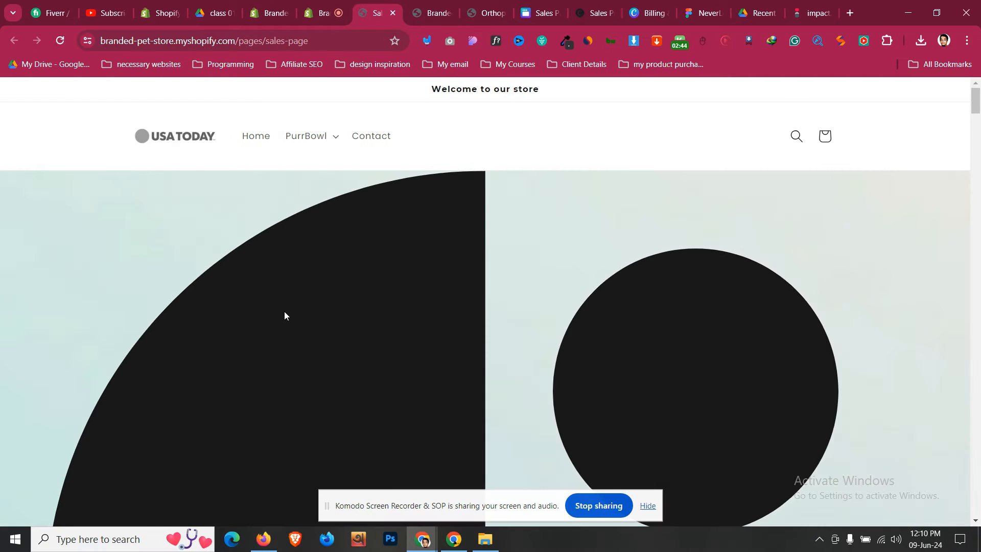
pyautogui.scroll(-6, 284, 315)
pyautogui.scroll(-20, 284, 312)
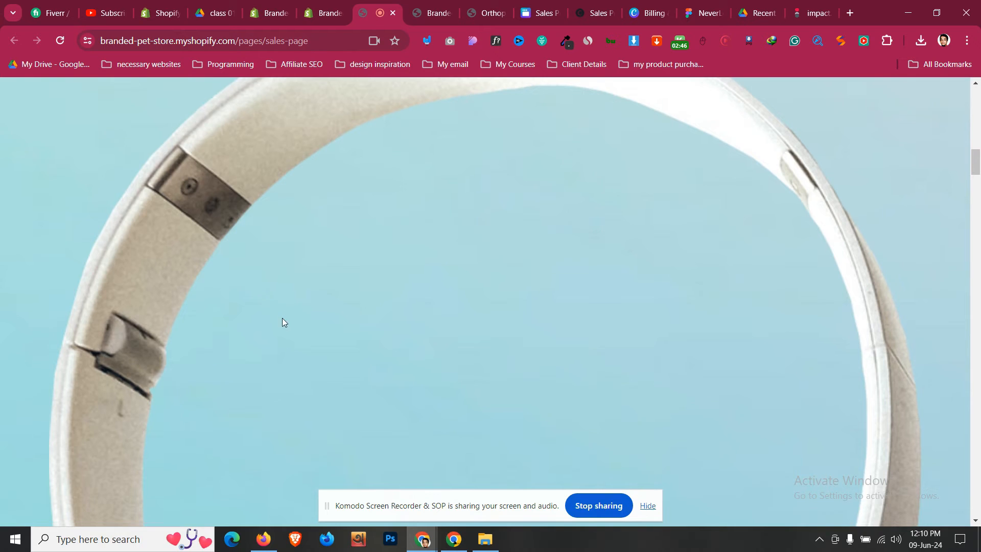
pyautogui.scroll(-8, 278, 331)
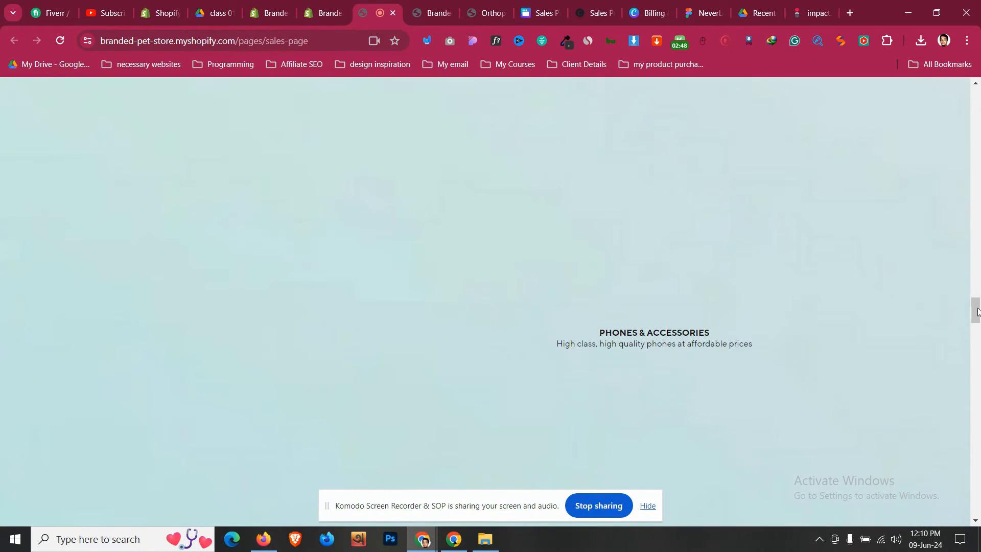
pyautogui.moveTo(977, 312); pyautogui.dragTo(975, 92)
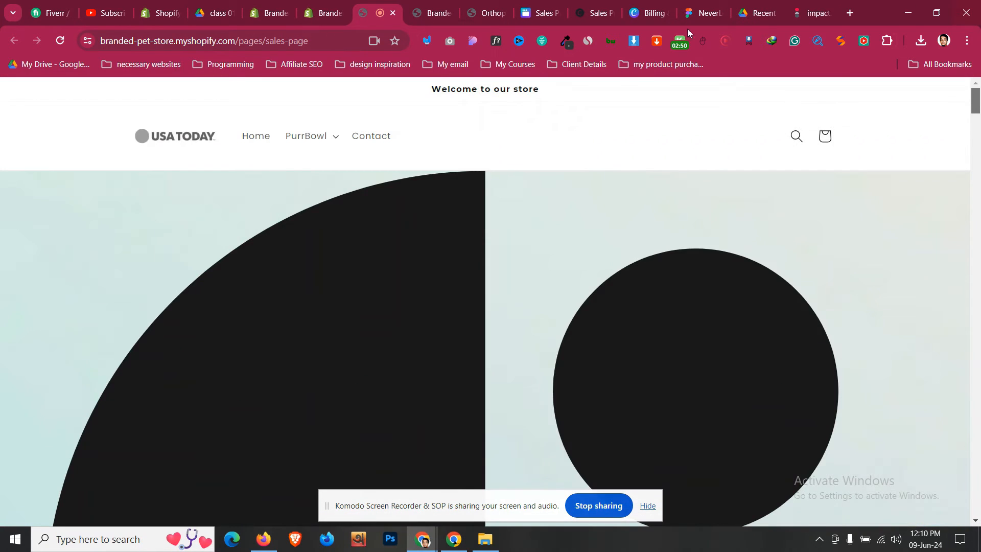
pyautogui.click(60, 41)
pyautogui.click(340, 5)
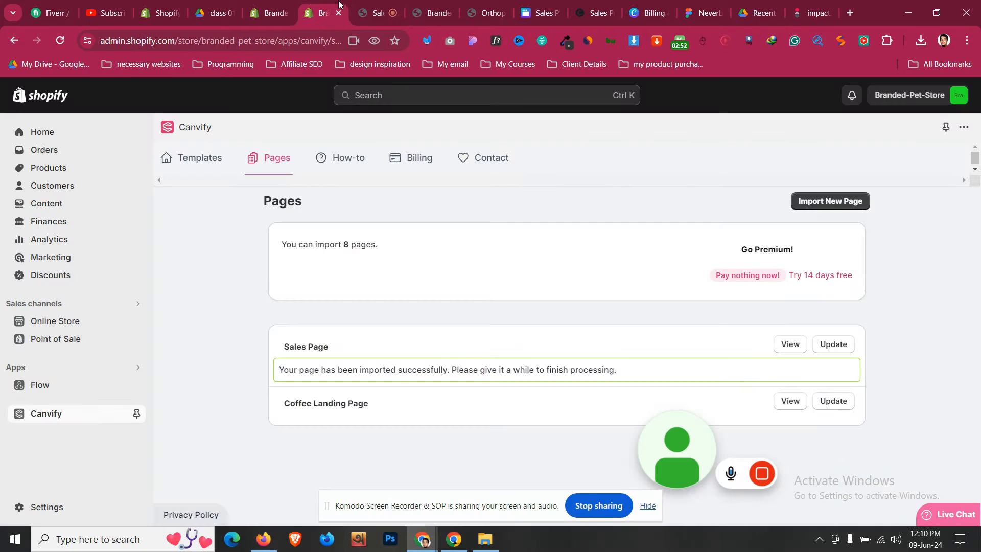
pyautogui.click(789, 343)
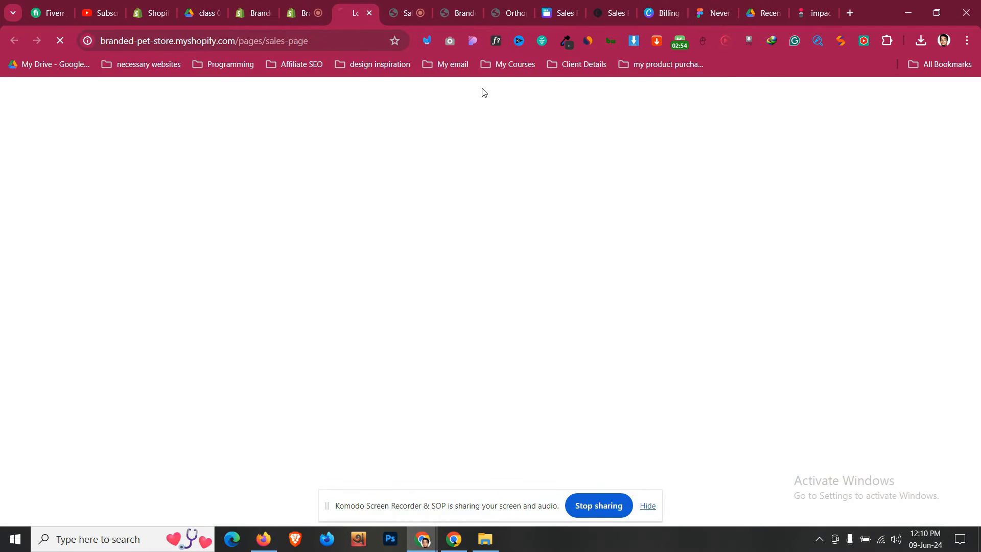
# - Open the published website from Canva and test that its Buy Now link leads to the product page
pyautogui.click(556, 4)
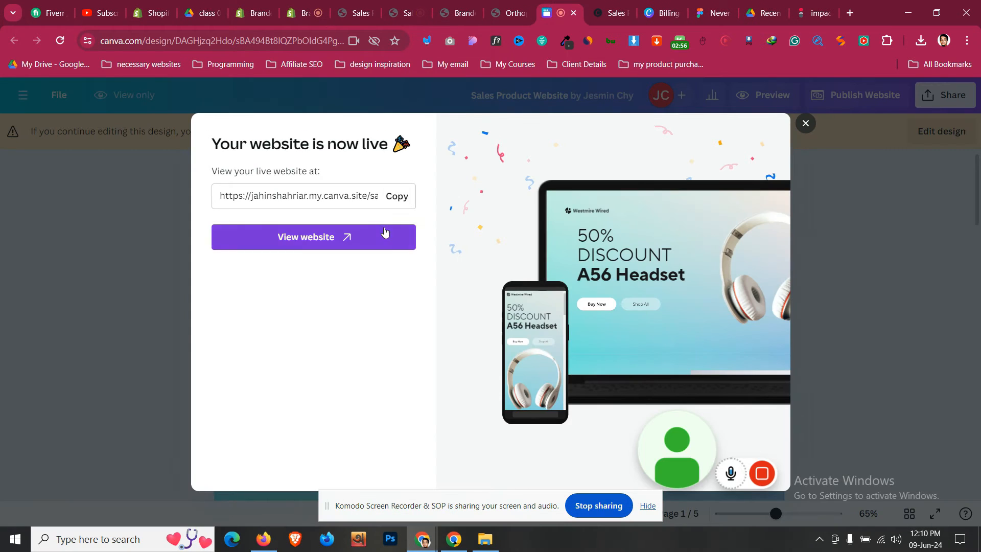
pyautogui.click(384, 235)
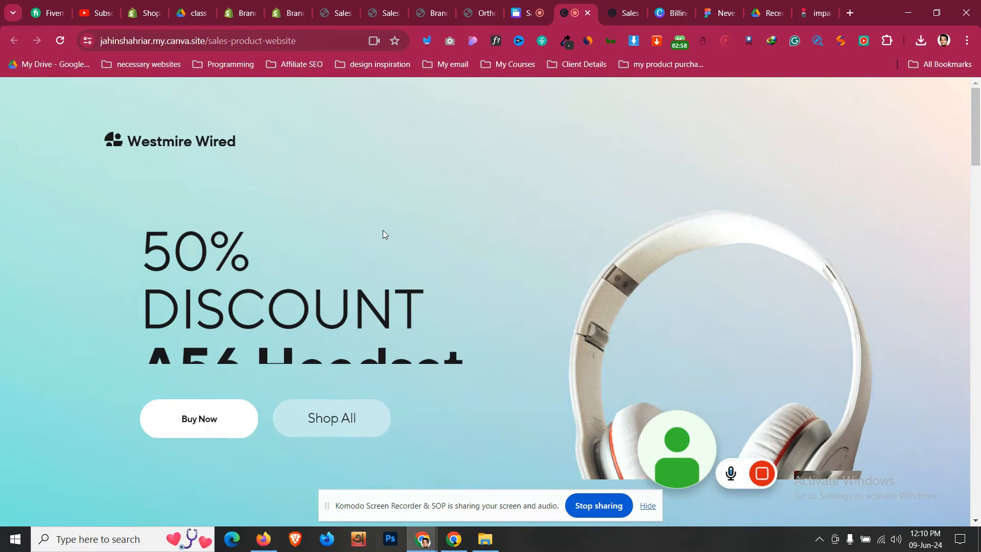
pyautogui.click(206, 418)
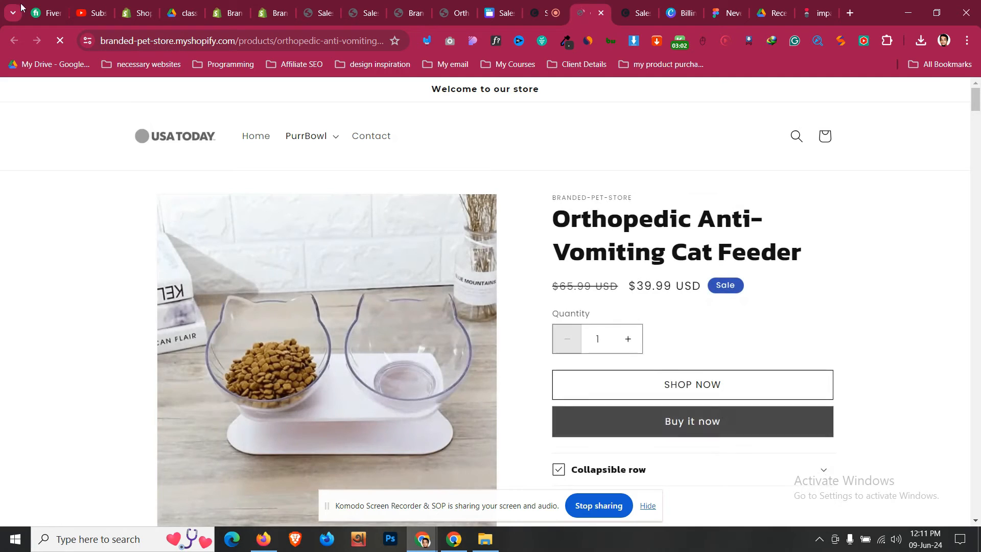
pyautogui.click(544, 6)
pyautogui.click(504, 6)
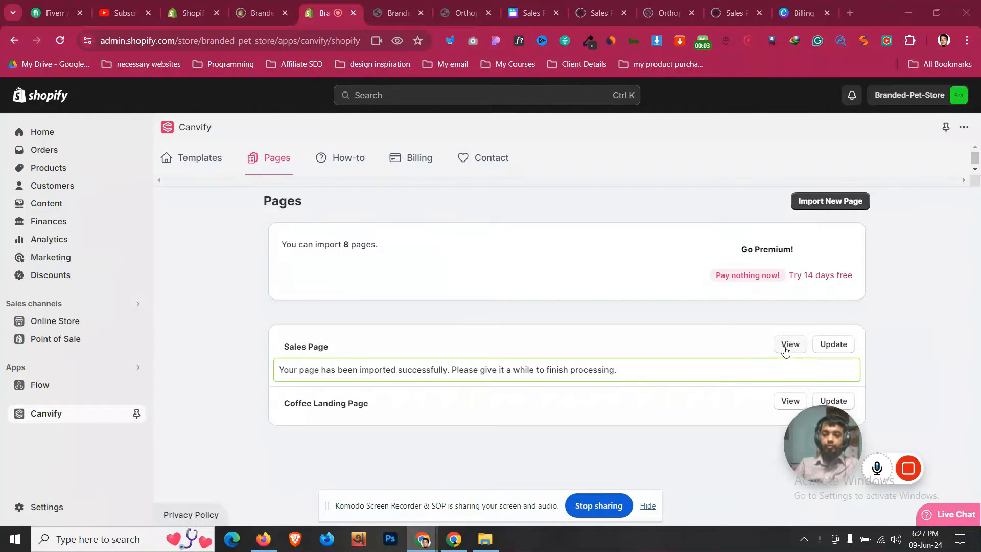
# - Open the imported Sales Page from Canvify again and check its headset banner and the sections below
pyautogui.click(785, 347)
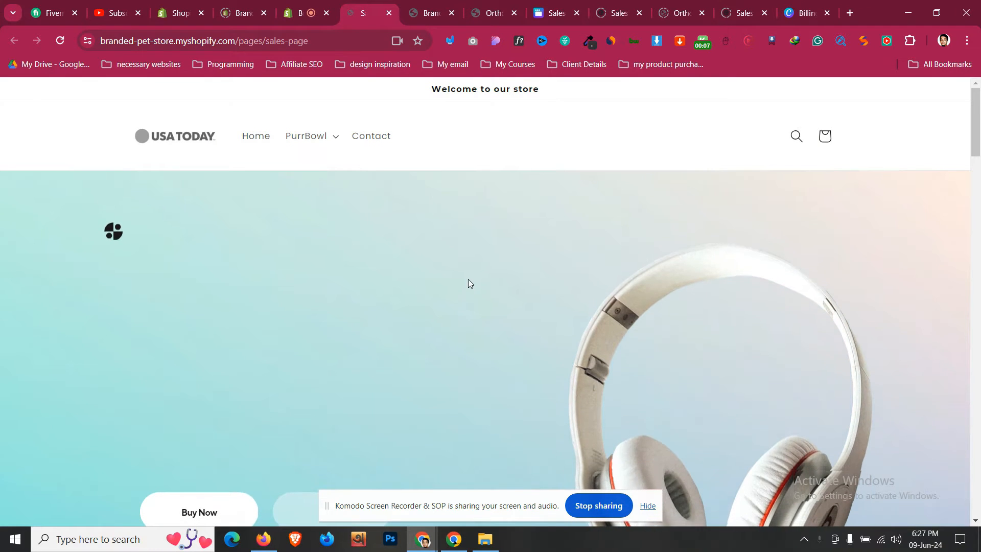
pyautogui.scroll(-5, 465, 278)
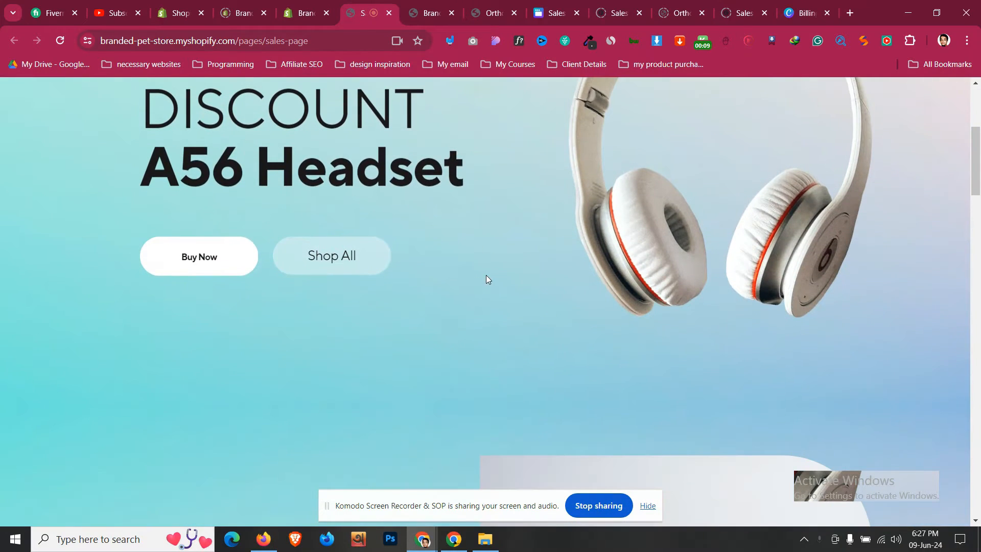
pyautogui.scroll(-5, 486, 279)
pyautogui.scroll(8, 486, 279)
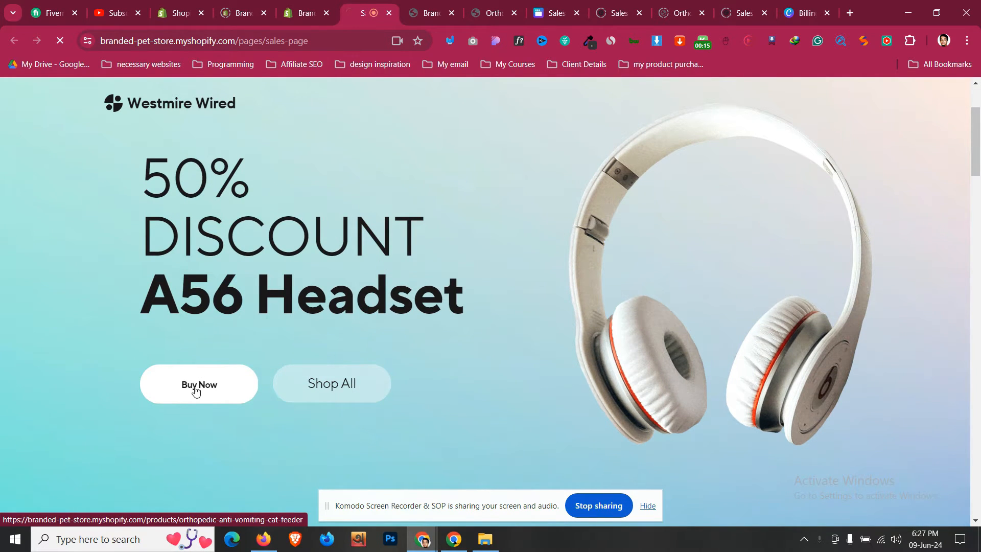
# - Follow the Sales Page's Buy Now link to the product page, return, and check the extent of the linked text
pyautogui.click(195, 391)
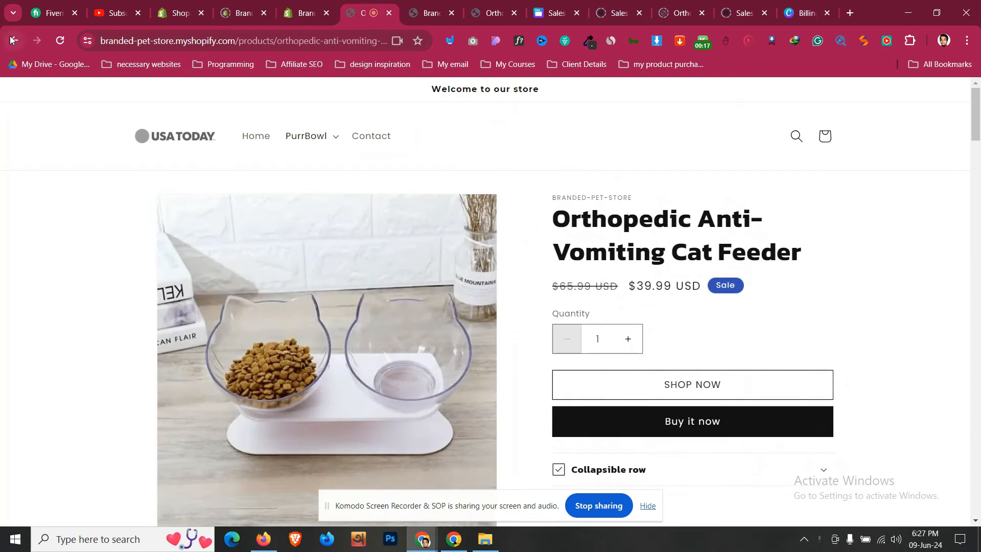
pyautogui.click(11, 40)
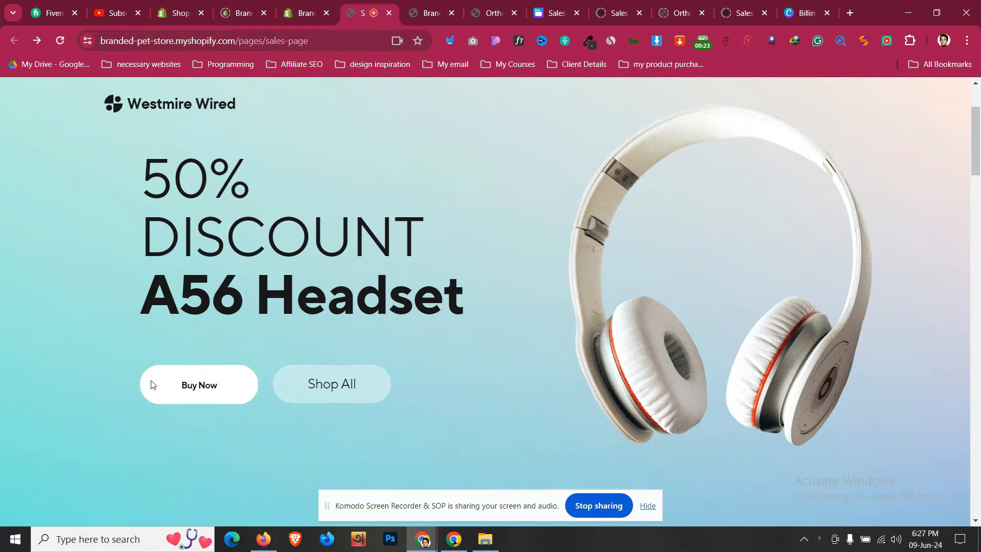
pyautogui.tripleClick(154, 390)
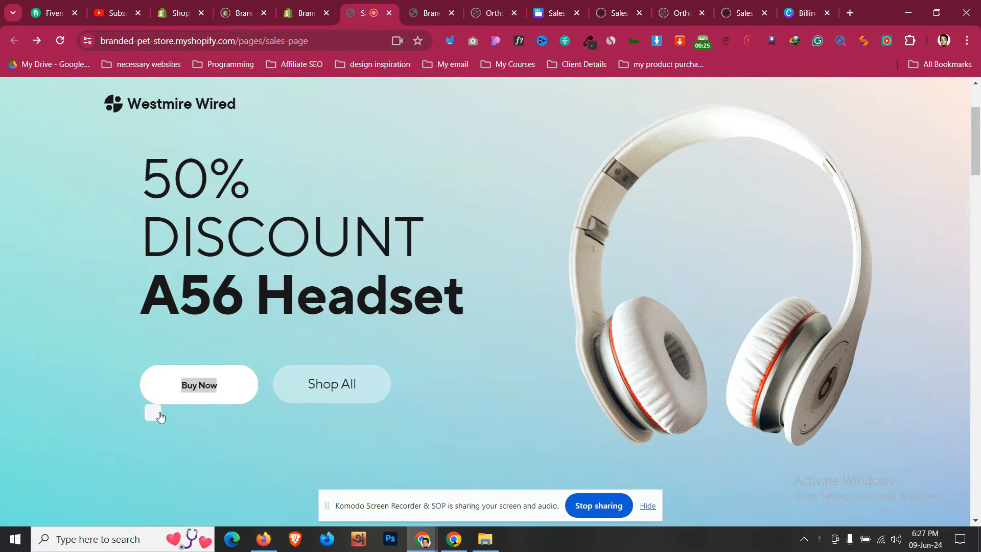
pyautogui.click(184, 418)
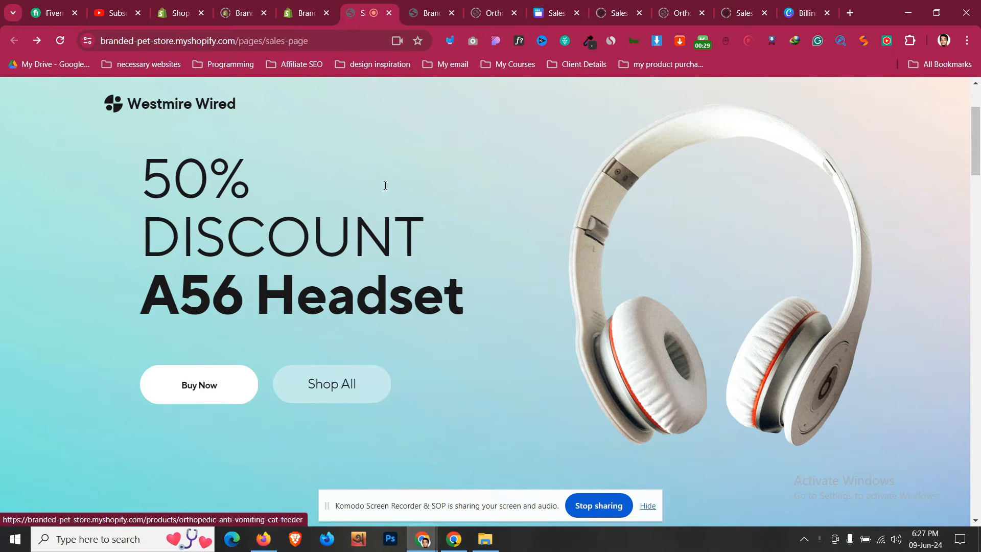
# - Close the spare product page and, back in the Canva design, select the Buy Now text inside its button
pyautogui.click(514, 13)
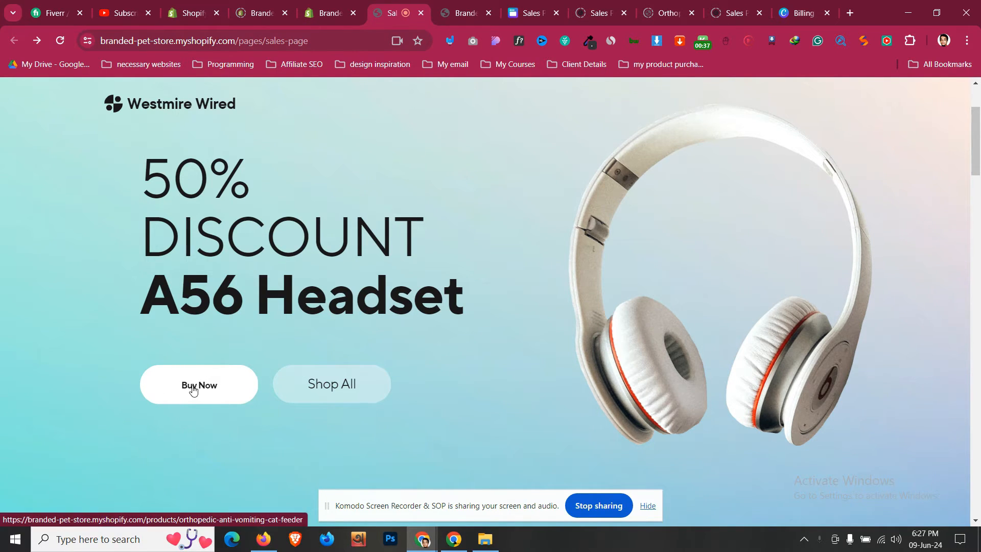
pyautogui.click(531, 13)
pyautogui.click(453, 359)
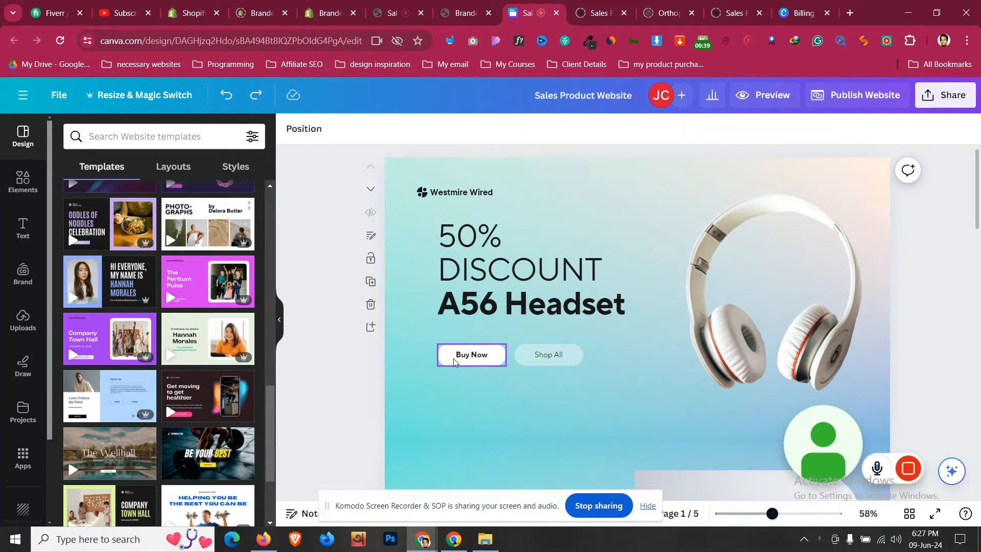
pyautogui.doubleClick(452, 359)
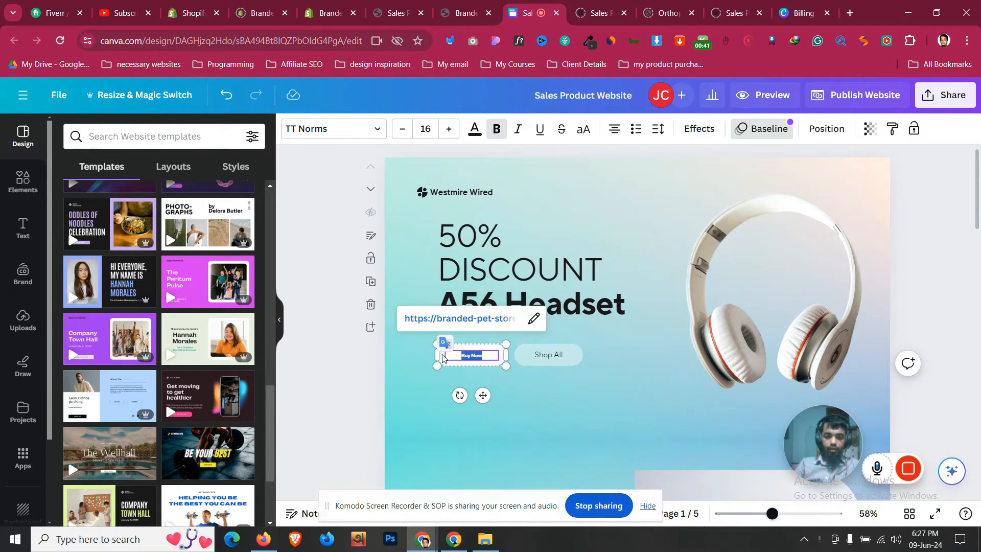
# - Ungroup the hero section's Buy Now button into its text and background shape
pyautogui.click(288, 360)
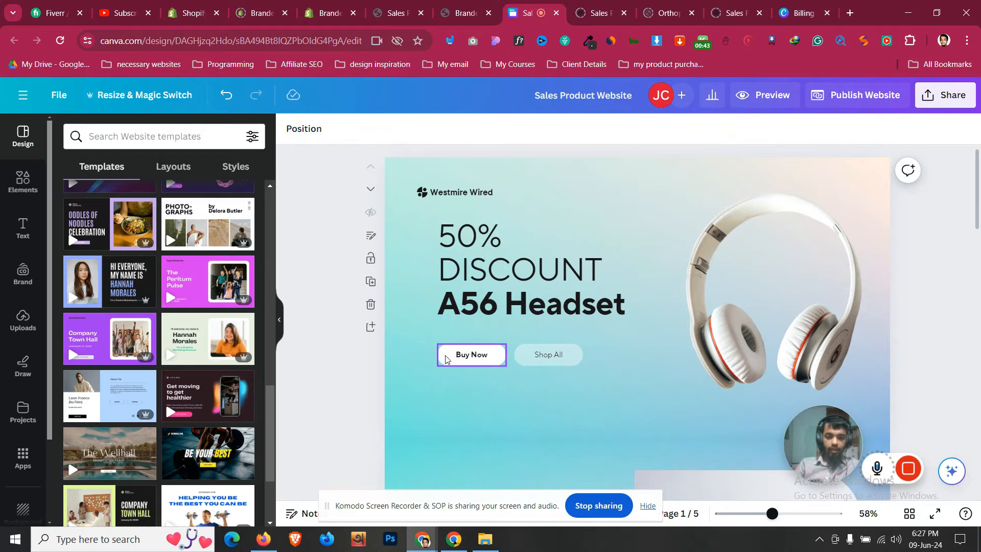
pyautogui.click(441, 355)
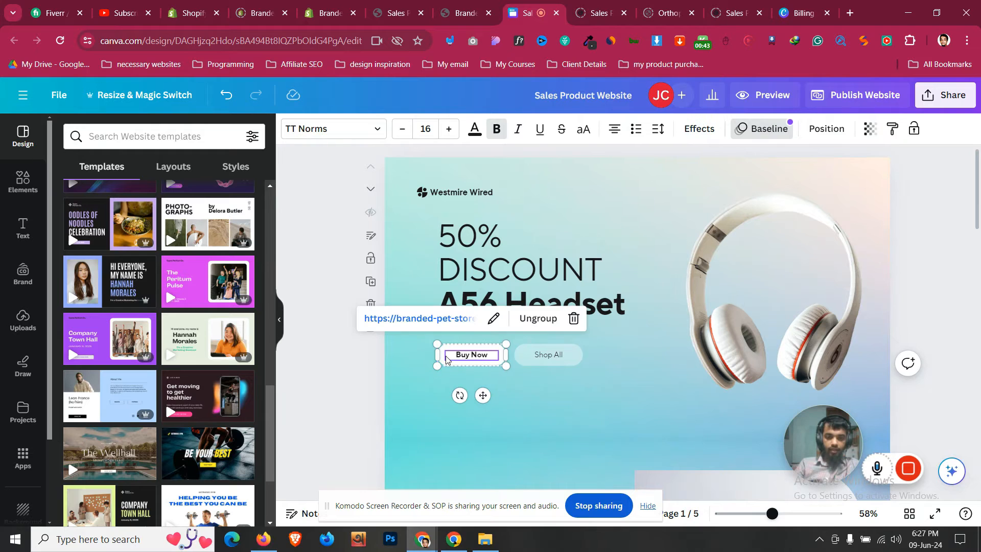
pyautogui.click(538, 317)
pyautogui.click(338, 384)
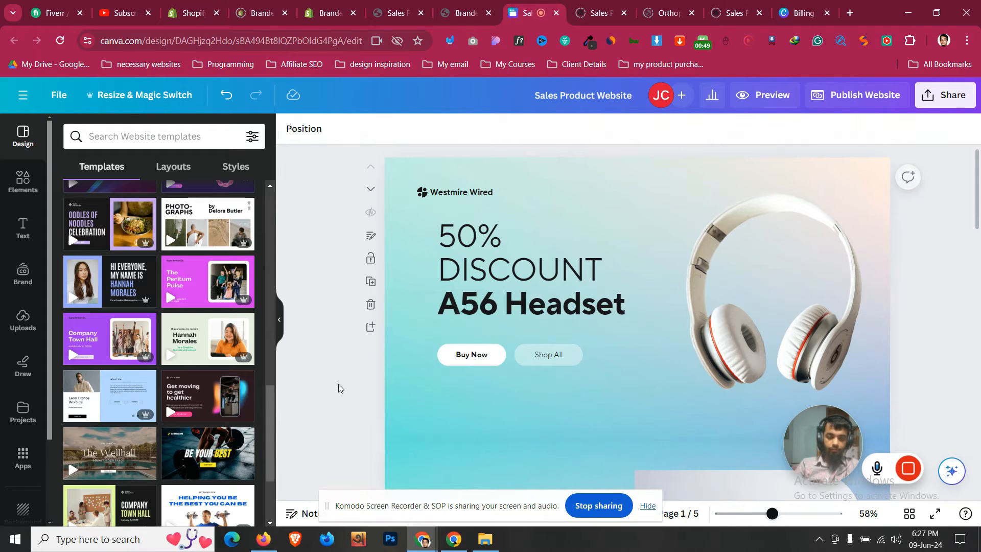
# - Open the link settings for the Buy Now button's white background shape
pyautogui.click(444, 361)
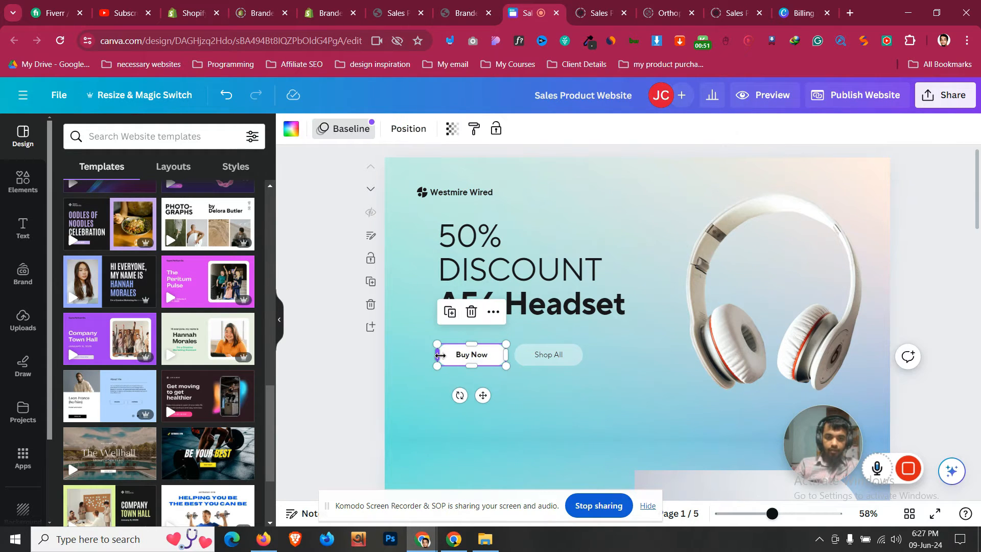
pyautogui.click(458, 358)
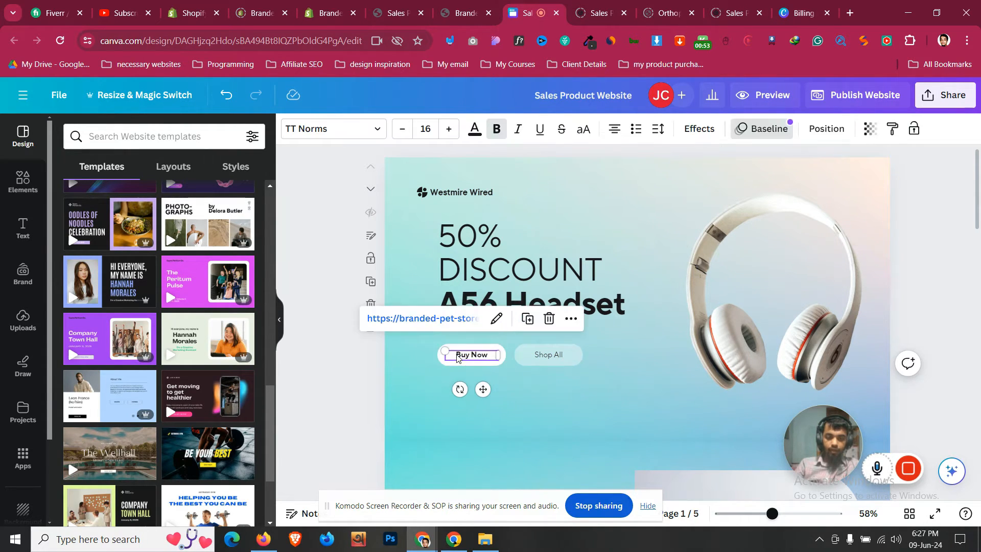
pyautogui.click(456, 363)
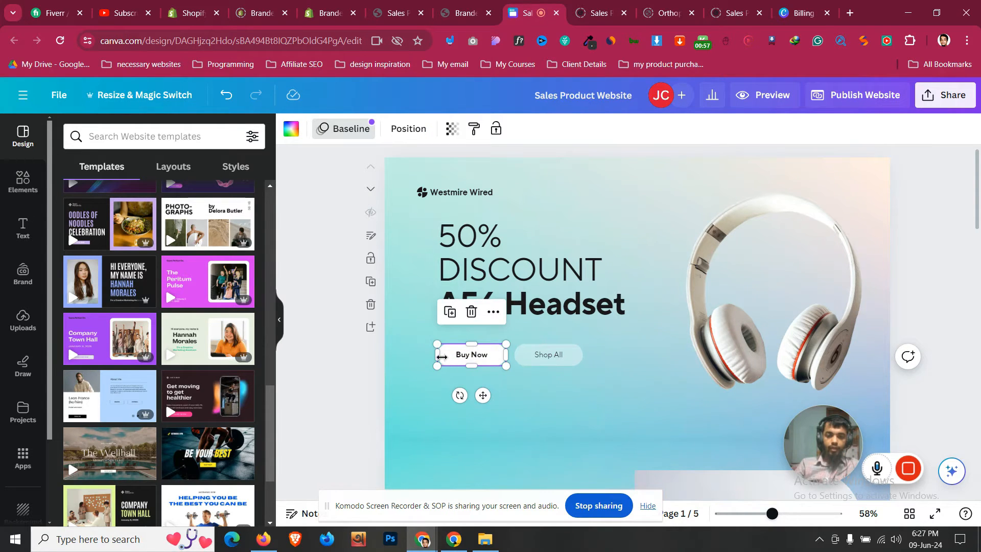
pyautogui.rightClick(442, 357)
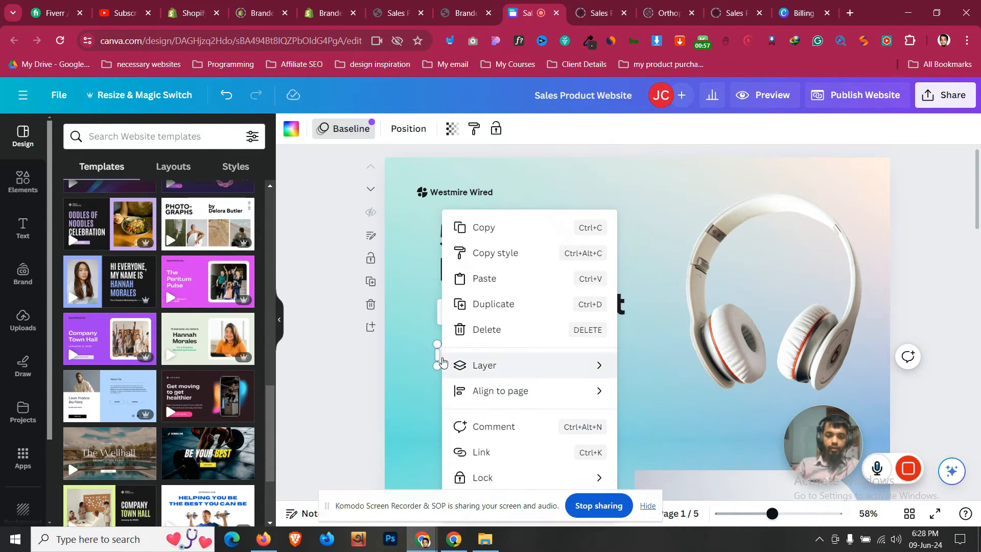
pyautogui.click(504, 451)
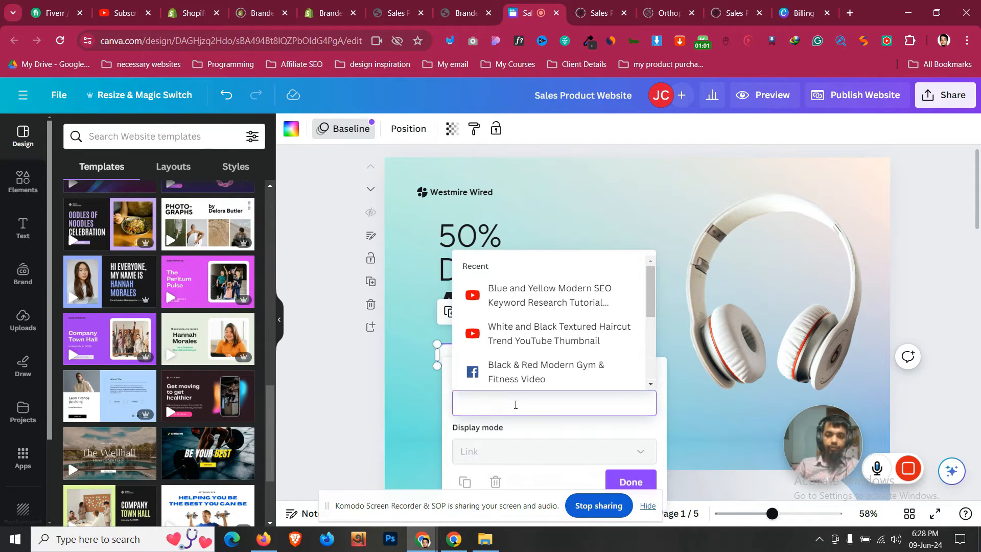
# - Switch to the store page, follow its Buy Now button, and copy the URL of the Orthopedic Anti-Vomiting Cat Feeder product page
pyautogui.click(465, 13)
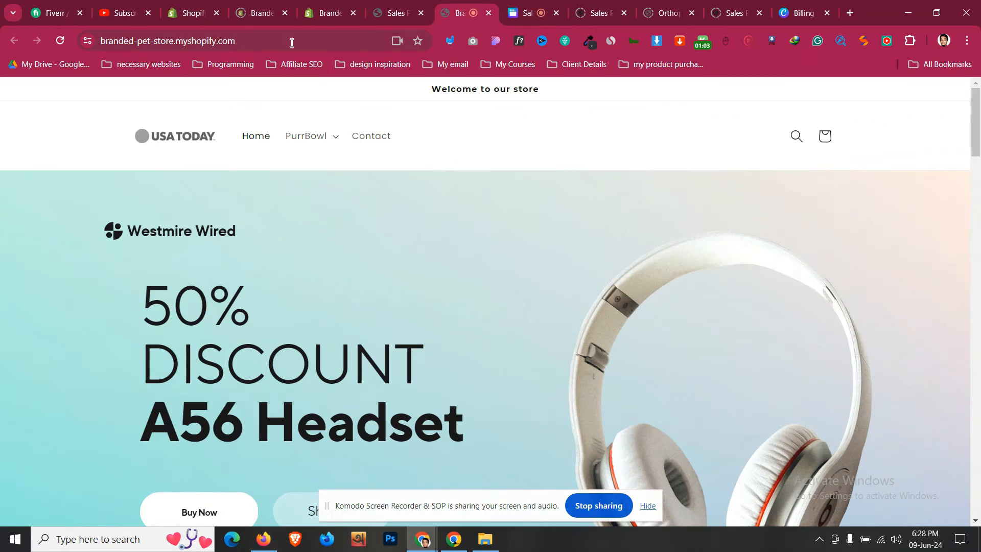
pyautogui.scroll(-2, 245, 377)
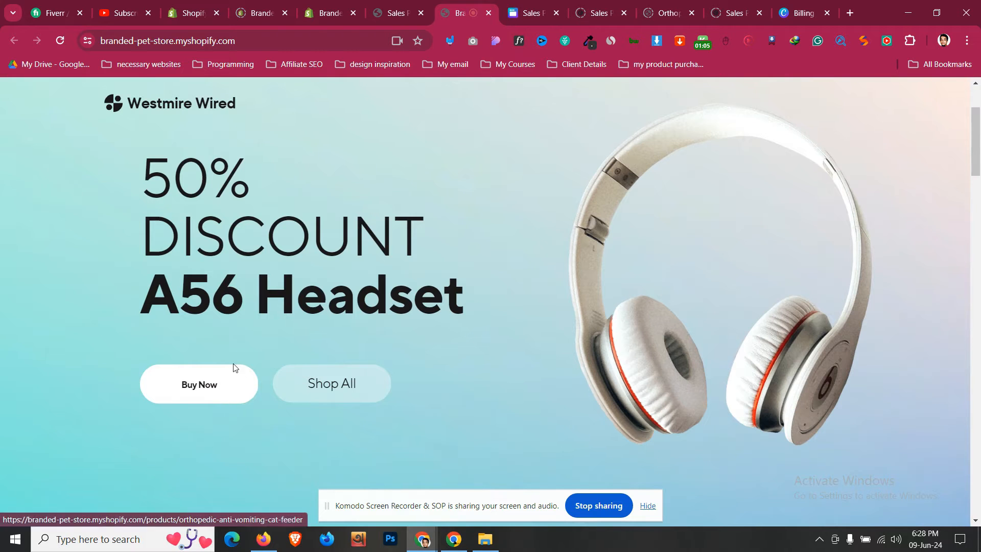
pyautogui.click(219, 386)
pyautogui.click(378, 44)
pyautogui.hotkey('ctrl', 'c')
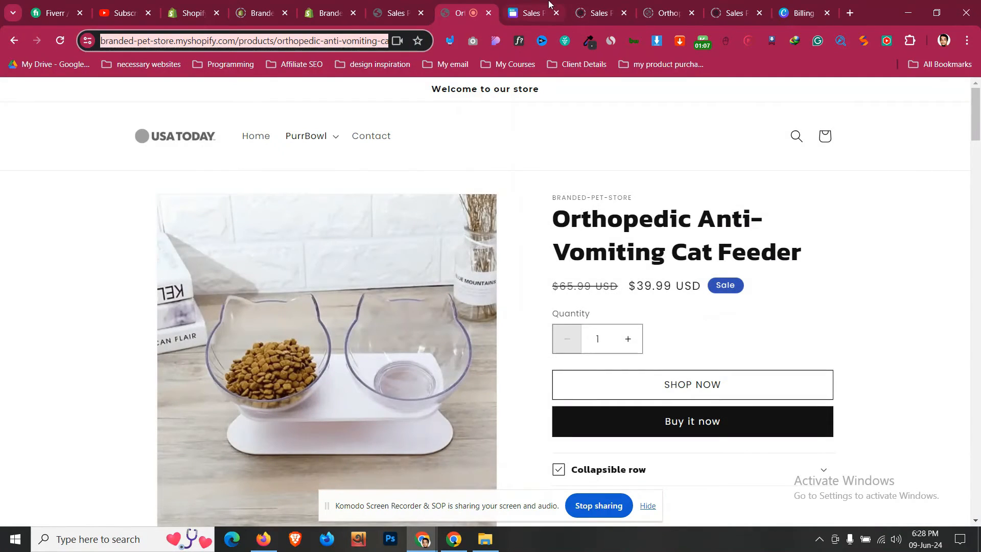
# - Back in the Canva design, link the Buy Now background shape to the copied orthopedic-anti-vomiting-cat-feeder product URL
pyautogui.click(531, 13)
pyautogui.click(516, 403)
pyautogui.hotkey('ctrl', 'v')
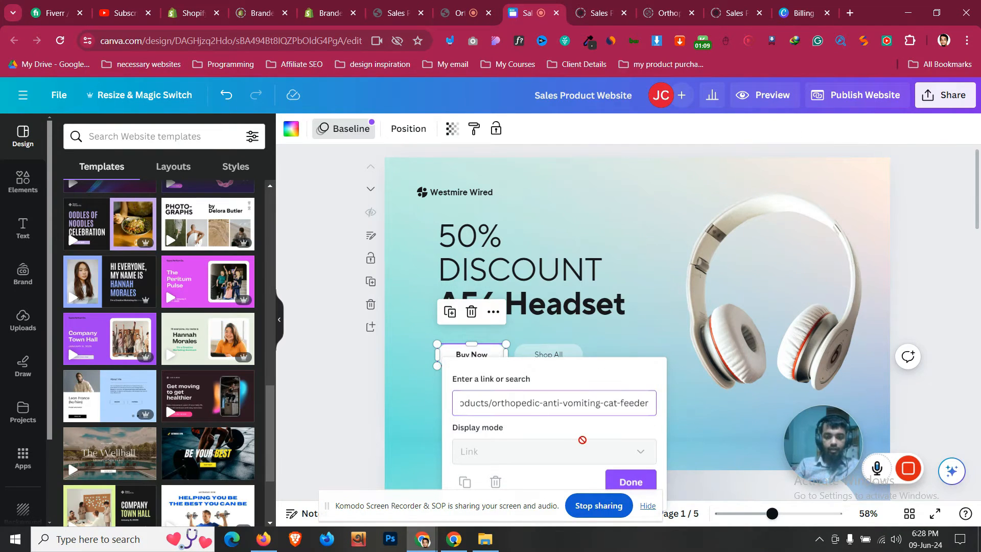
pyautogui.click(634, 480)
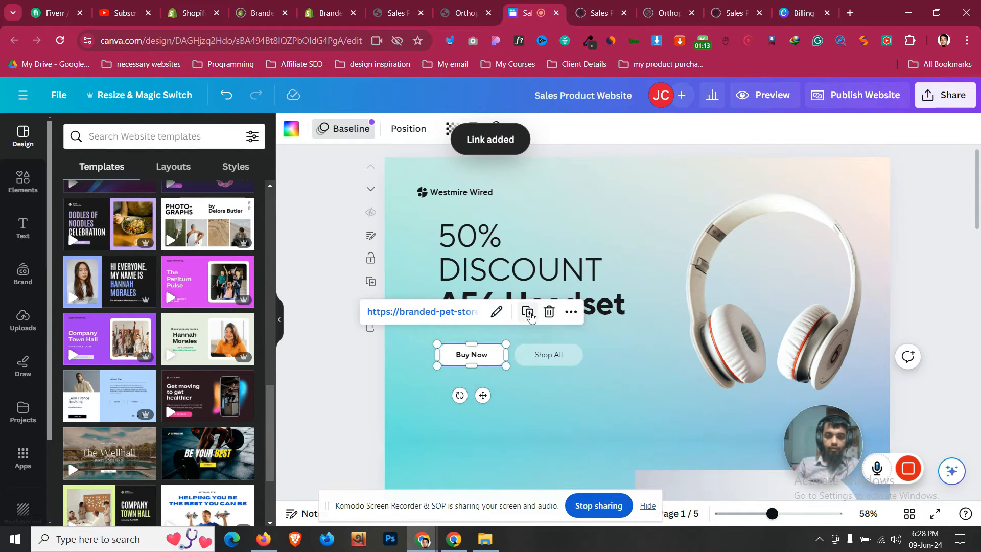
pyautogui.click(351, 367)
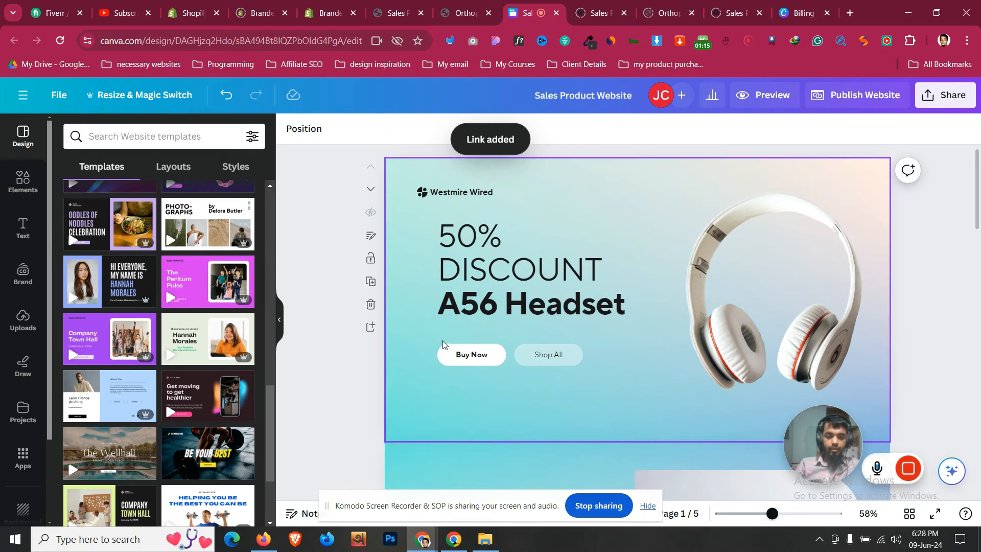
# - Group the Buy Now text and its background shape back into one button
pyautogui.click(507, 366)
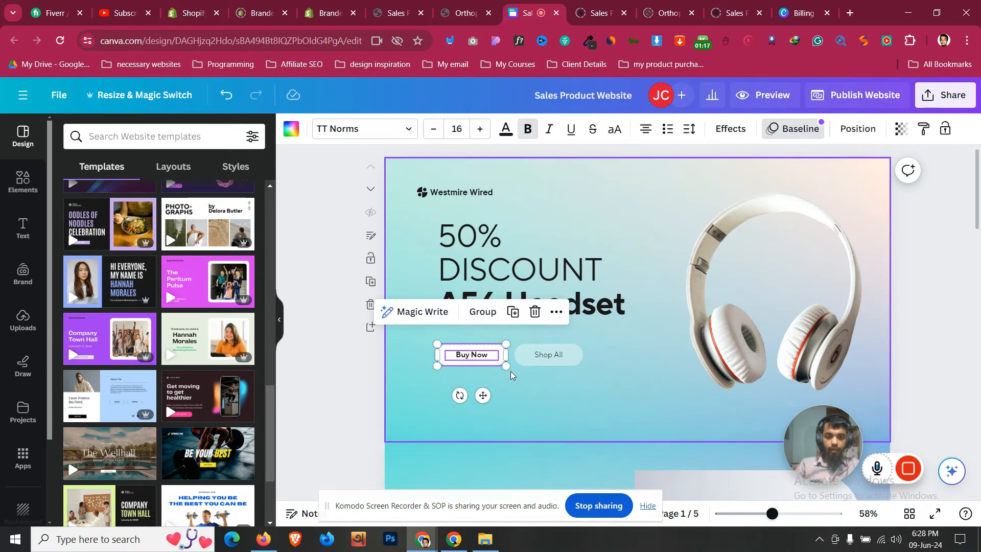
pyautogui.click(481, 311)
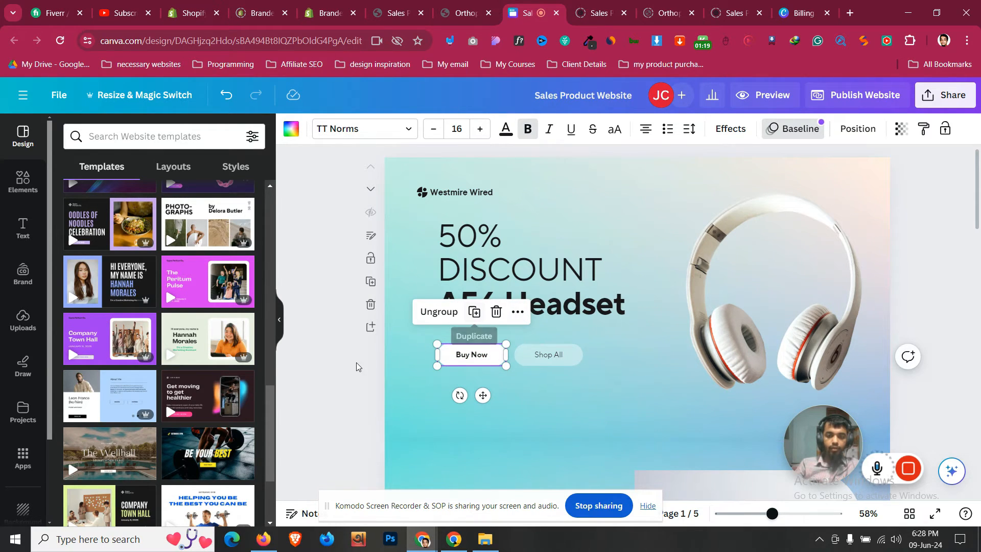
pyautogui.click(468, 361)
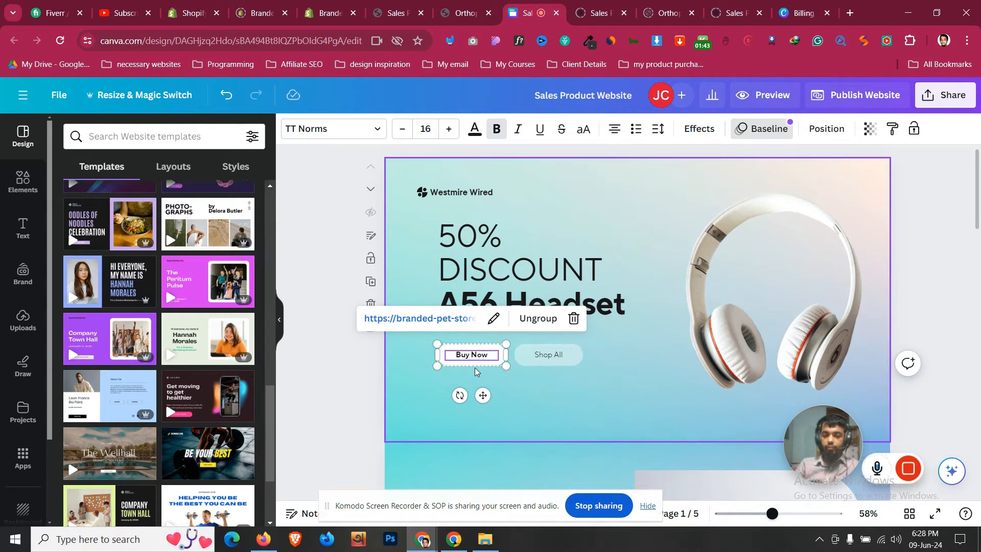
pyautogui.click(317, 328)
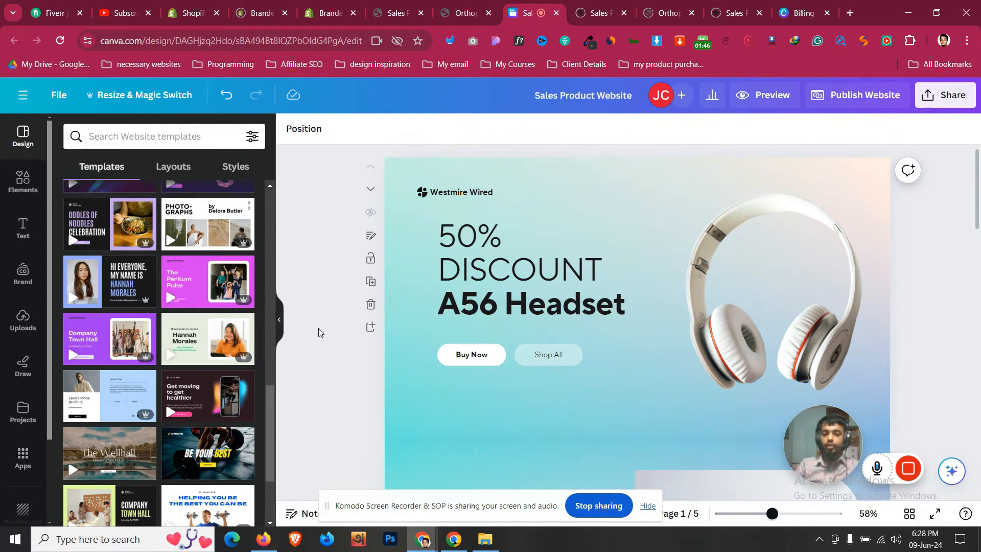
# - Publish the edited website from Canva and open its live version
pyautogui.click(878, 97)
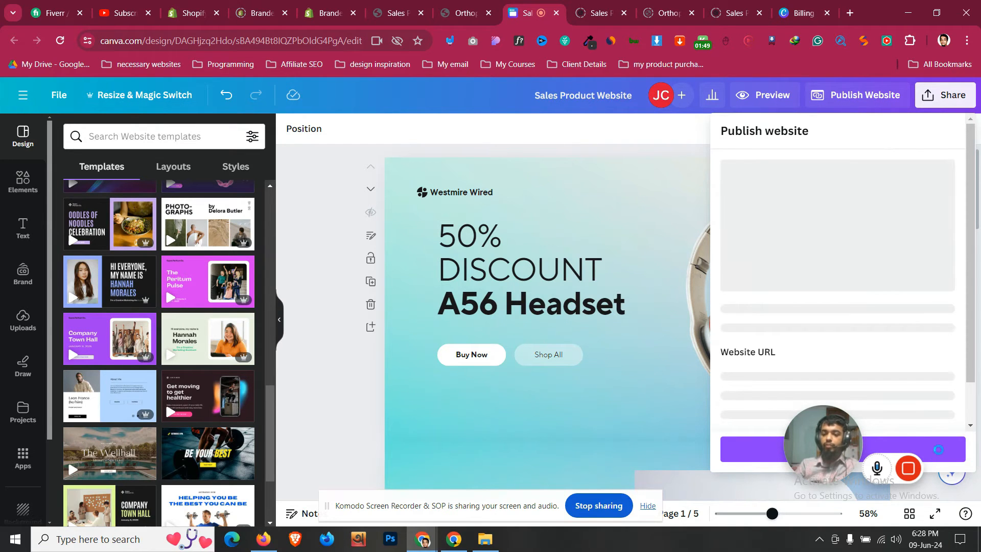
pyautogui.click(939, 448)
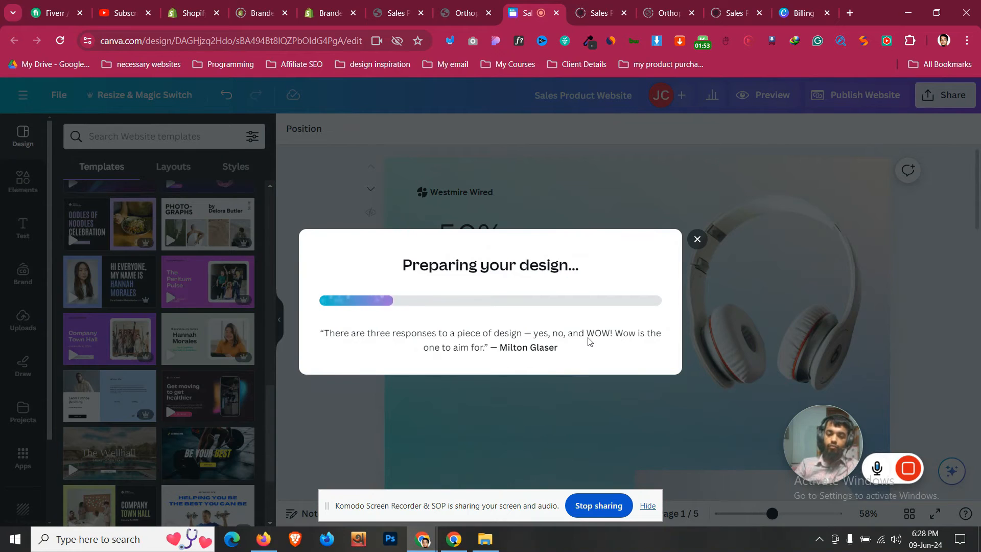
pyautogui.click(406, 11)
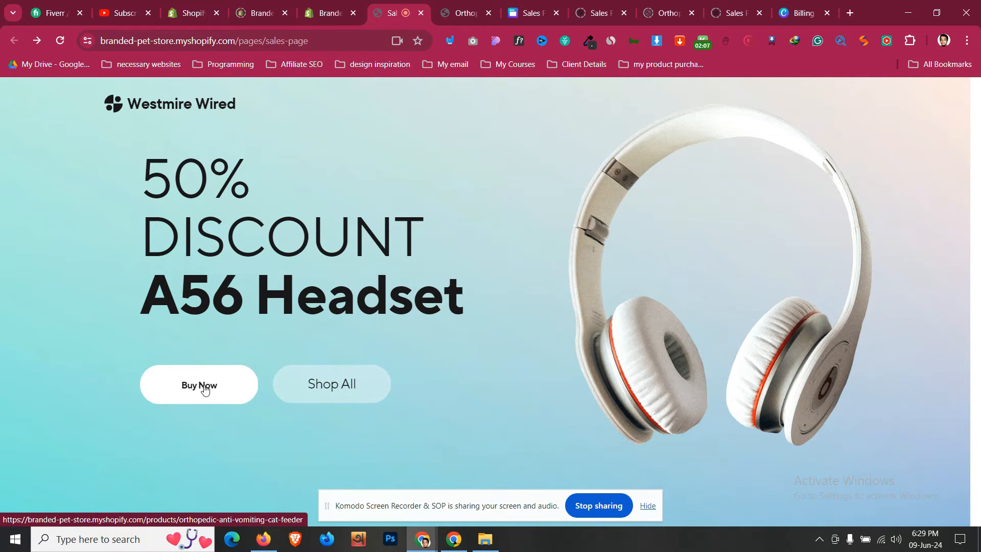
pyautogui.click(529, 13)
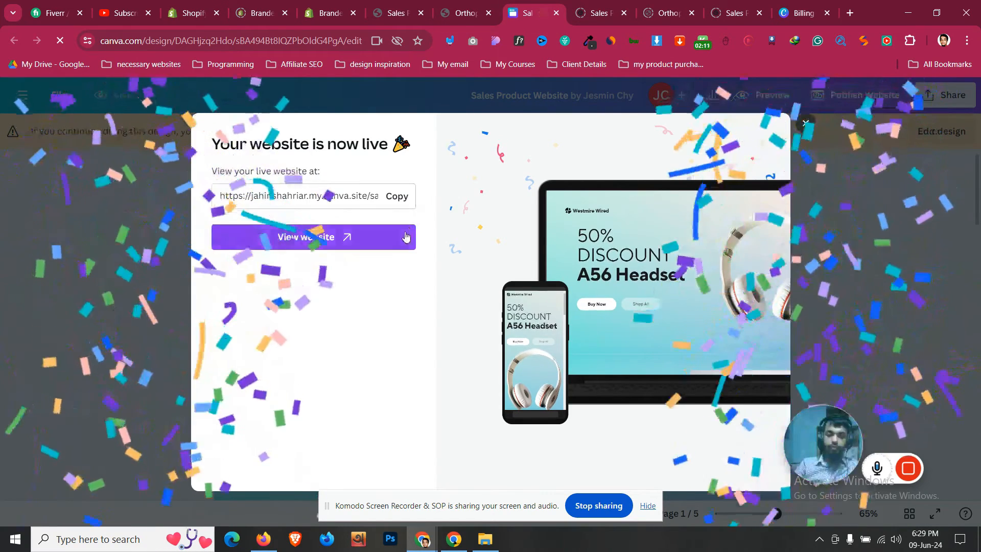
pyautogui.click(406, 236)
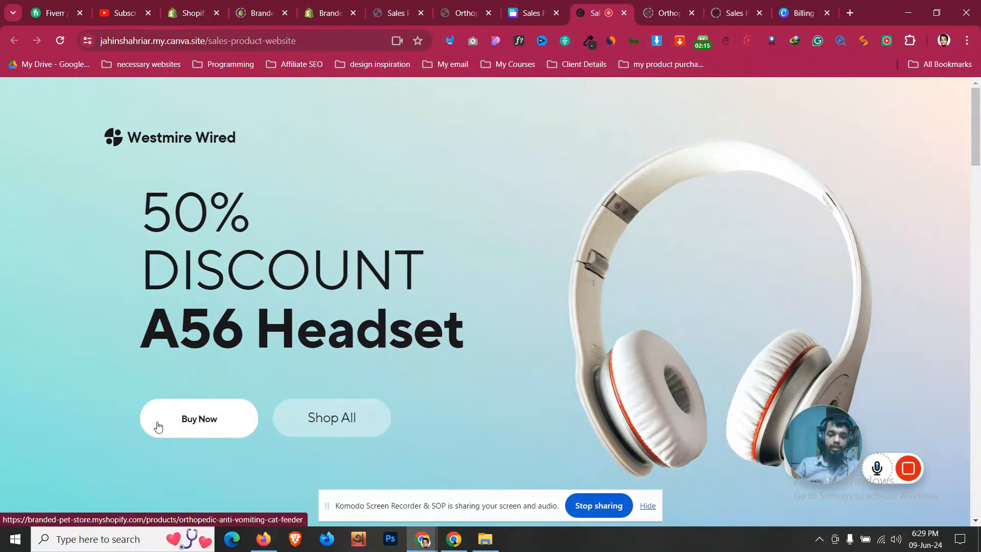
# - Switch to the Shopify admin, update the imported Sales Page in Canvify, and close the old sales page tab
pyautogui.click(346, 6)
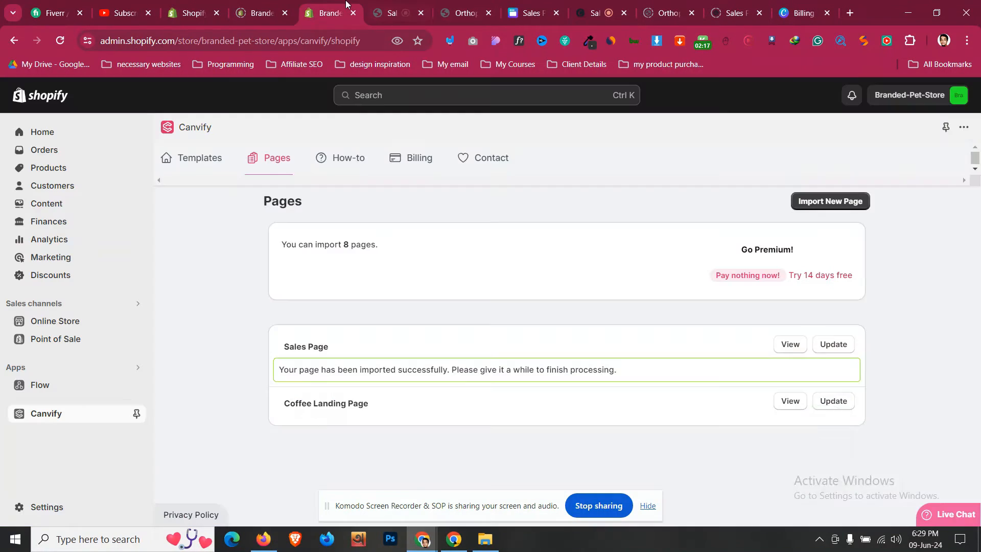
pyautogui.click(840, 348)
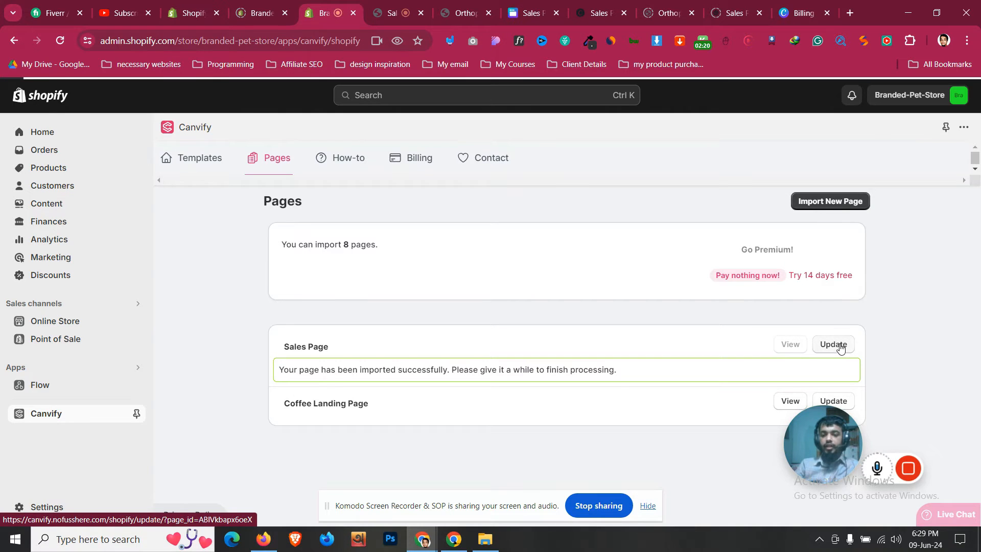
pyautogui.click(422, 14)
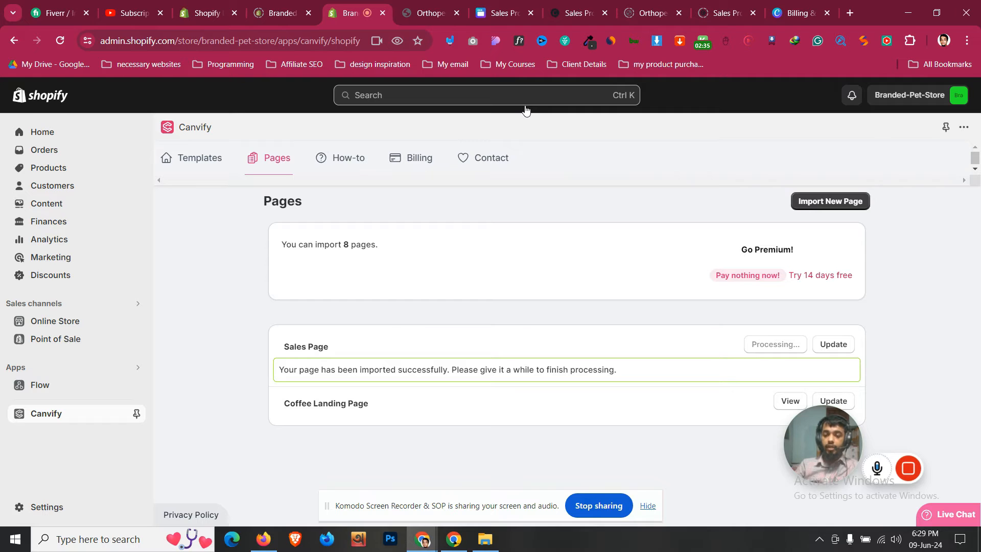
# - Return to the Canva design, dismiss the publish confirmation, and resume editing the design
pyautogui.click(503, 12)
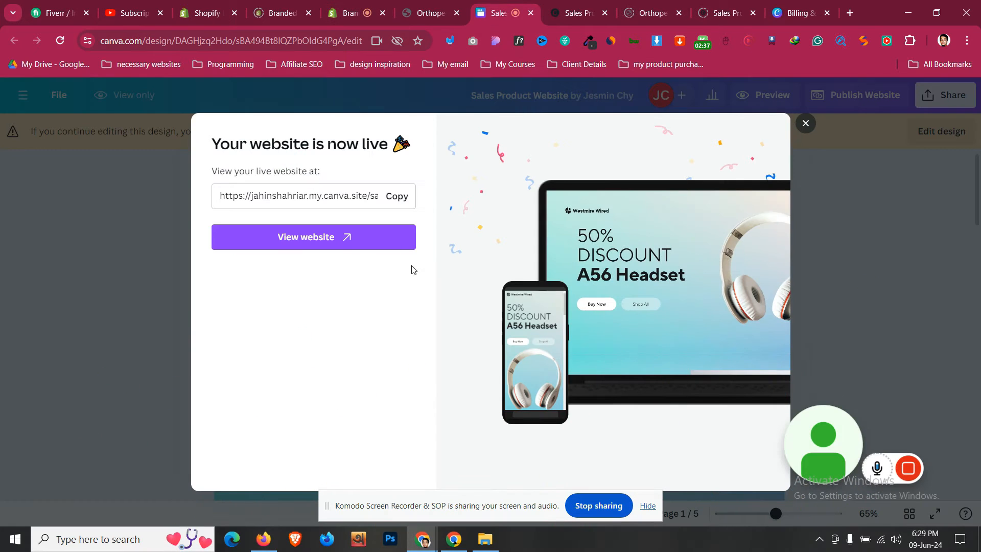
pyautogui.click(801, 120)
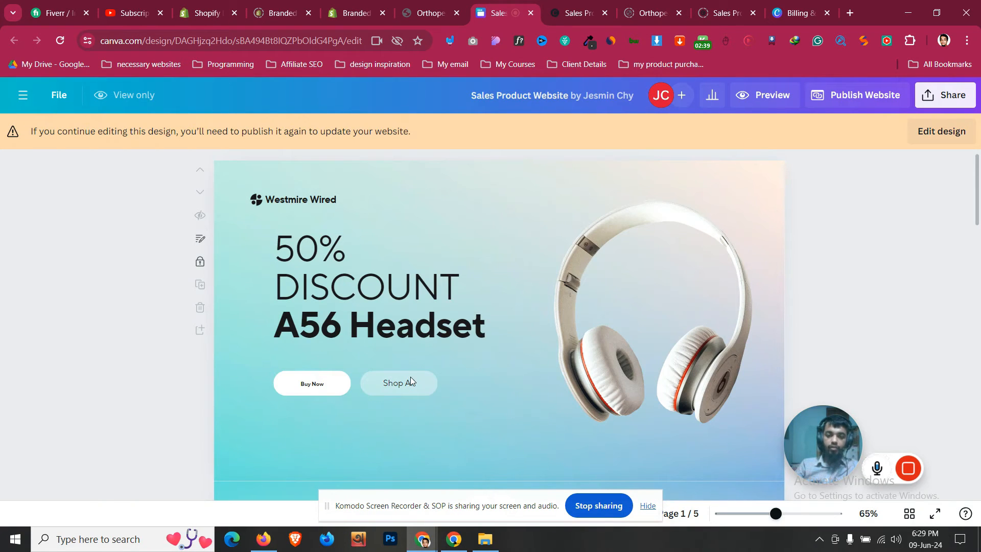
pyautogui.click(941, 131)
# - Ungroup the Shop All button into its text and background shape, and leave both deselected
pyautogui.click(526, 360)
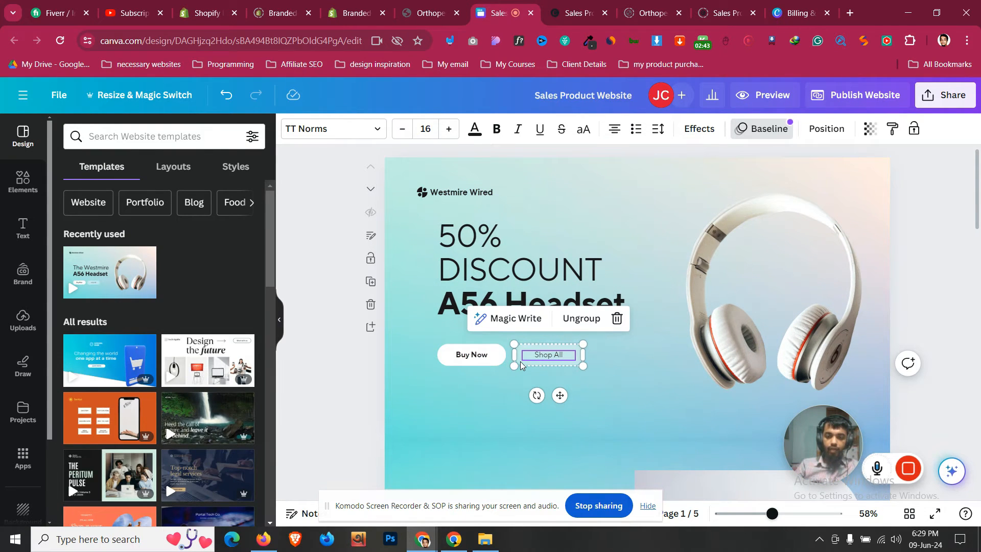
pyautogui.rightClick(521, 364)
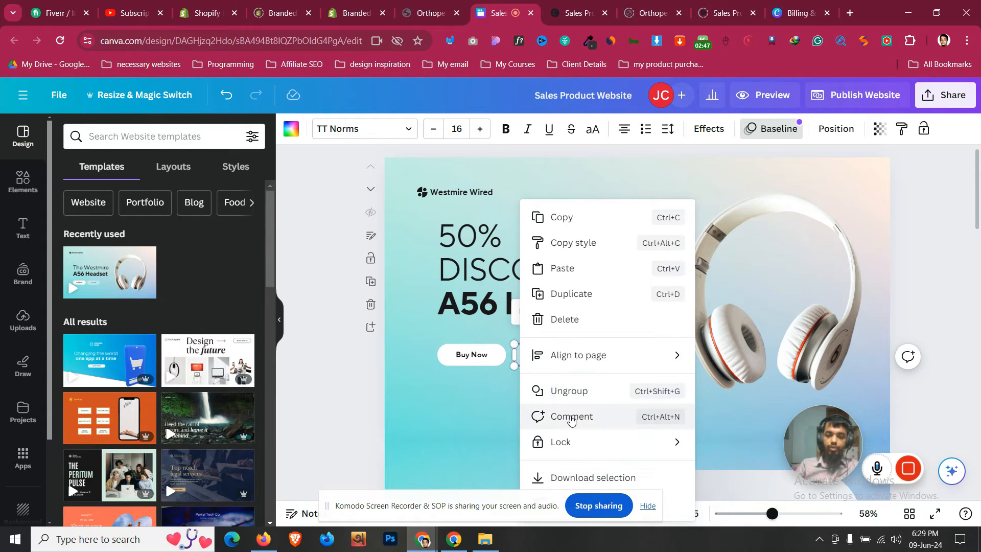
pyautogui.click(585, 397)
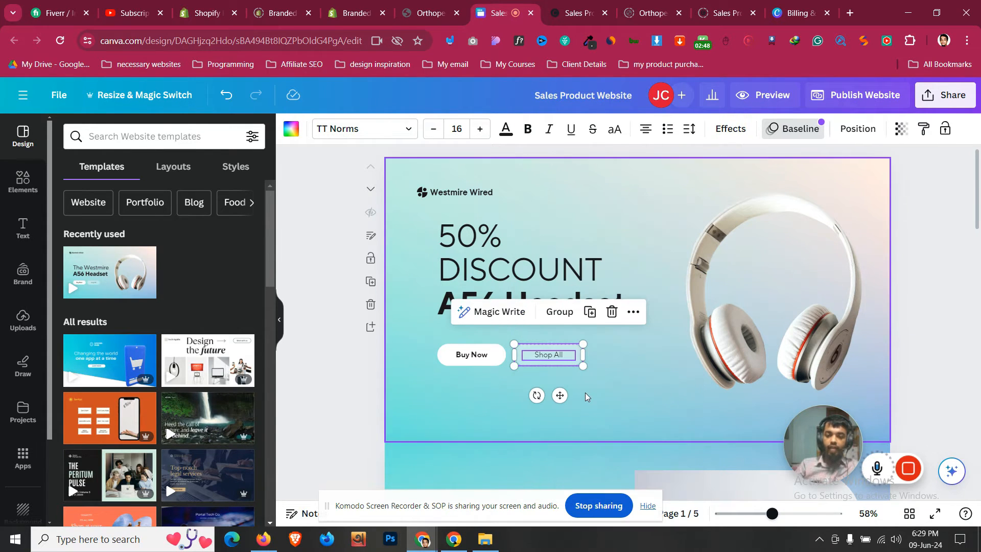
pyautogui.rightClick(517, 363)
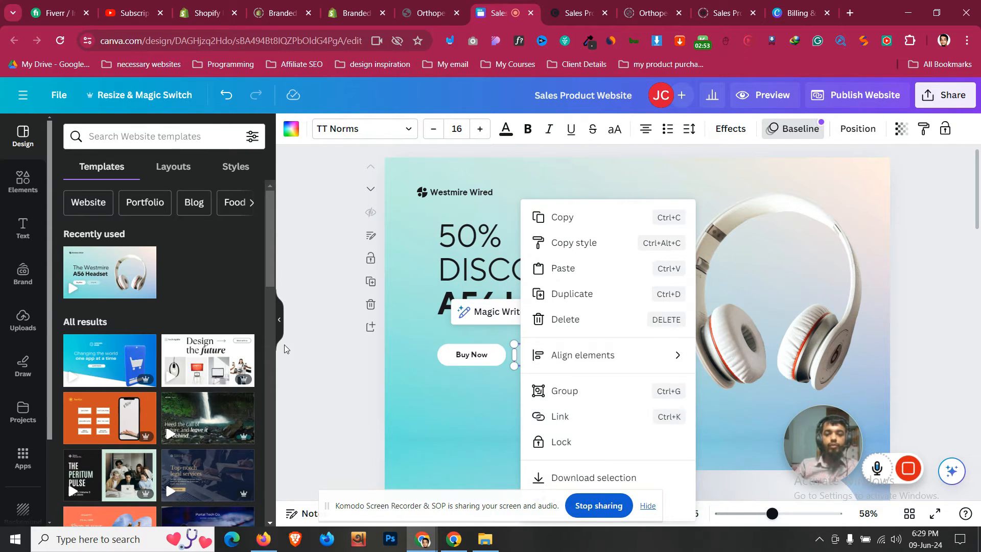
pyautogui.click(322, 348)
pyautogui.click(323, 348)
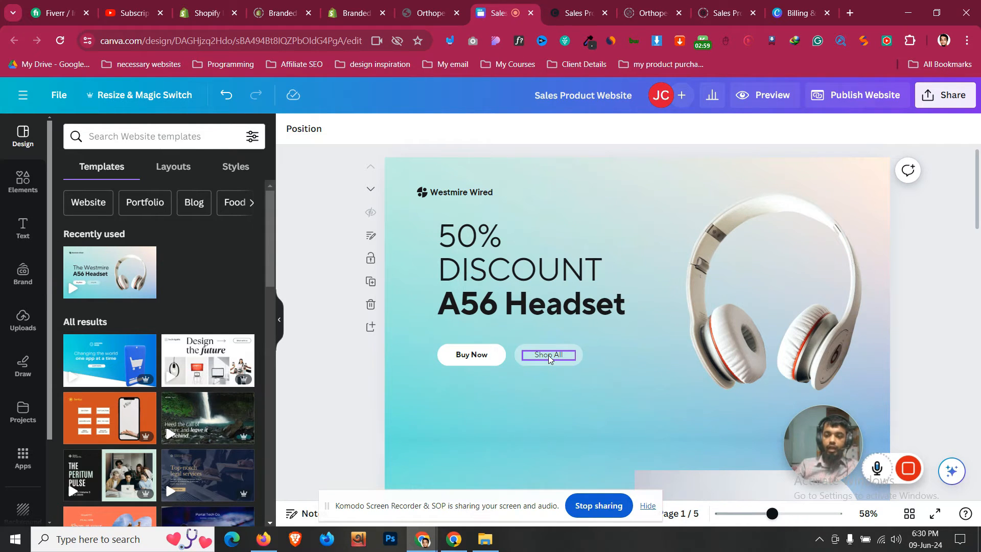
# - Switch to Canvify in the Shopify admin and view the updated Sales Page in the store
pyautogui.click(387, 3)
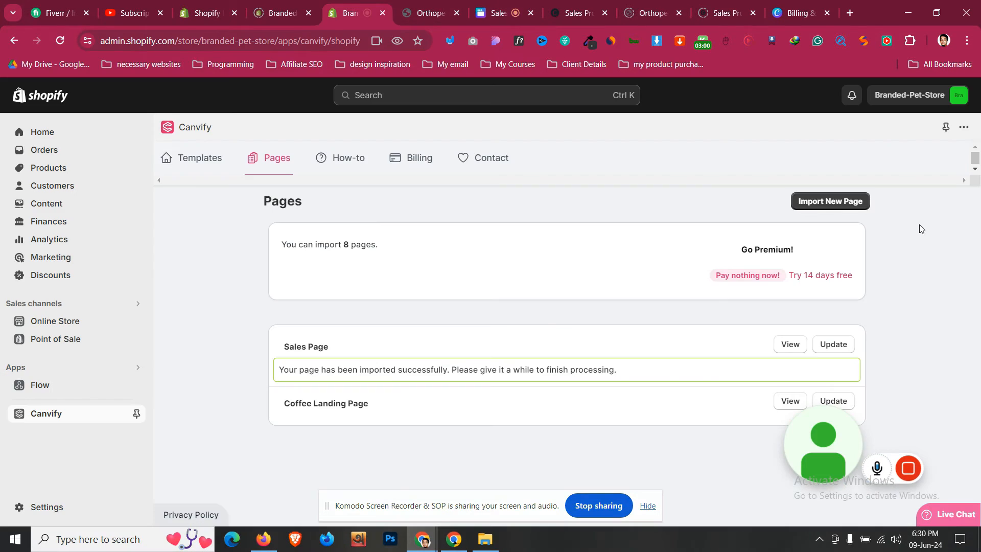
pyautogui.click(800, 346)
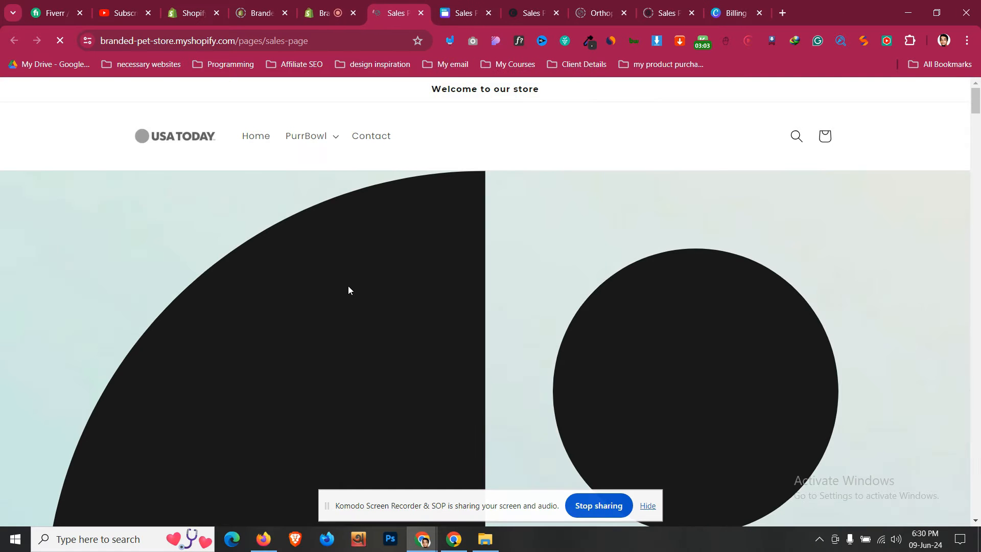
# - Inspect the Sales Page in the store, reloading it to check how its hero section and buttons render
pyautogui.scroll(-20, 348, 289)
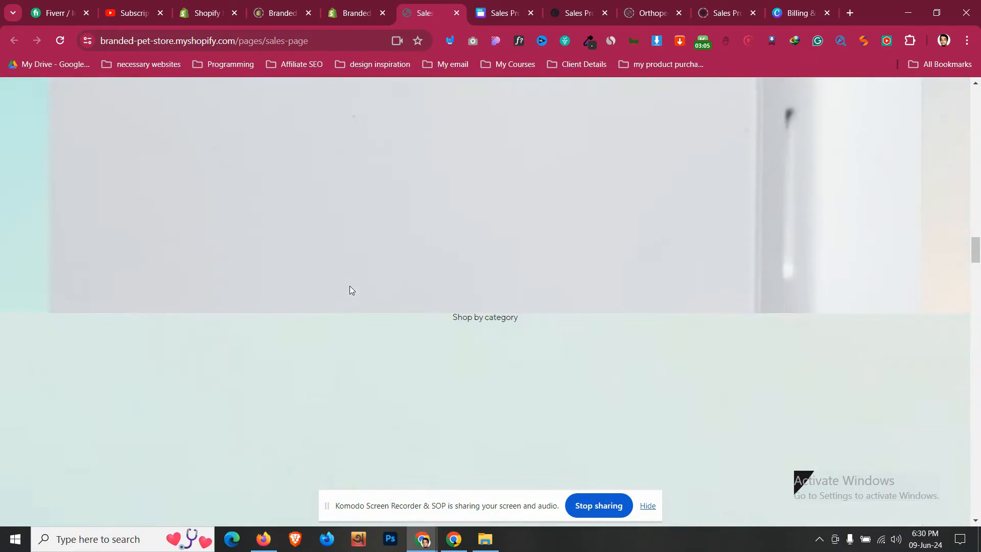
pyautogui.scroll(-20, 351, 287)
pyautogui.moveTo(977, 325); pyautogui.dragTo(977, 91)
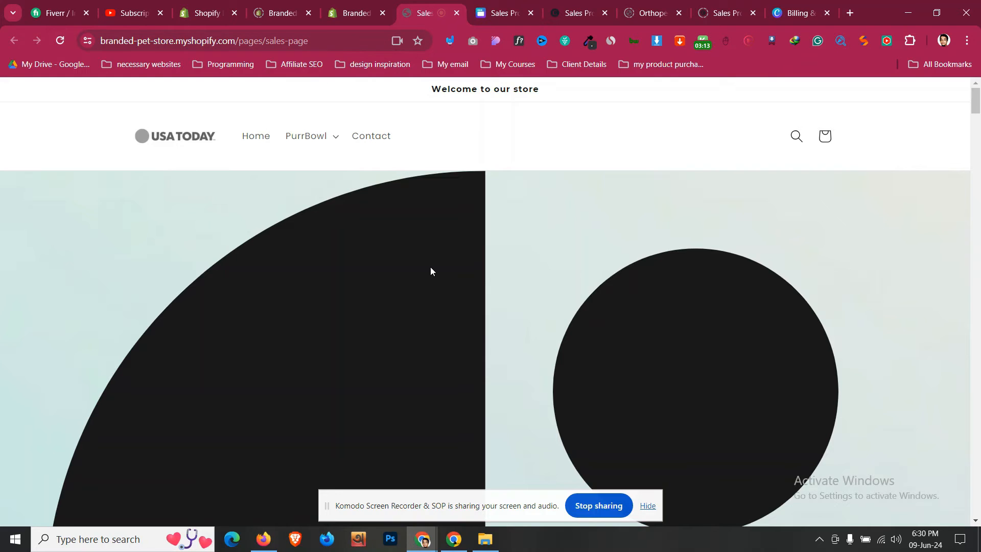
pyautogui.press('F5')
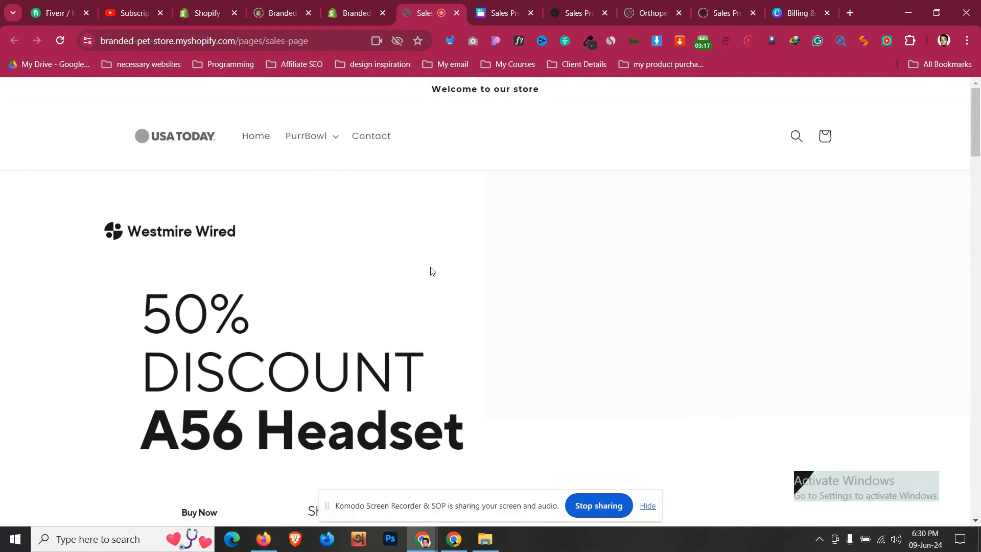
pyautogui.scroll(-6, 432, 269)
pyautogui.scroll(3, 432, 269)
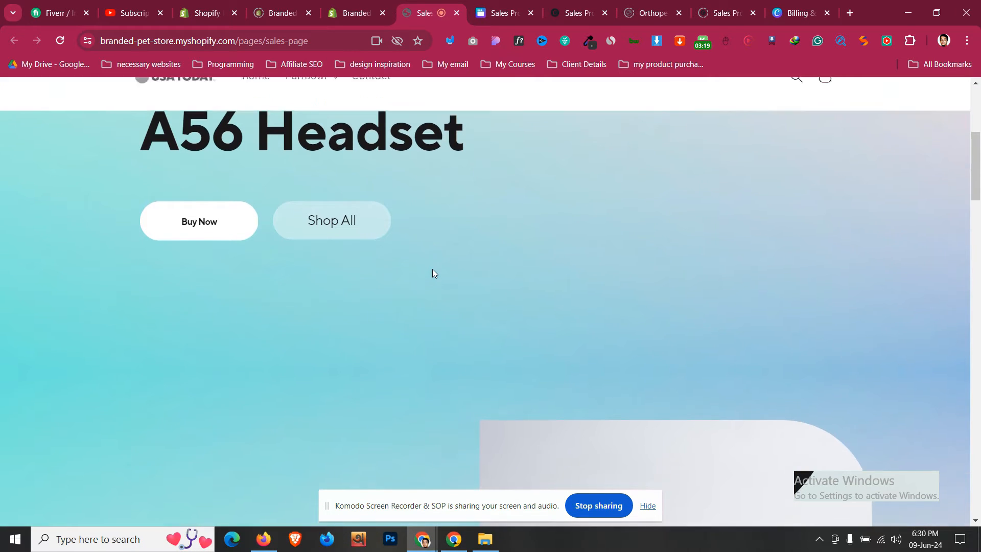
pyautogui.scroll(3, 855, 183)
pyautogui.click(60, 40)
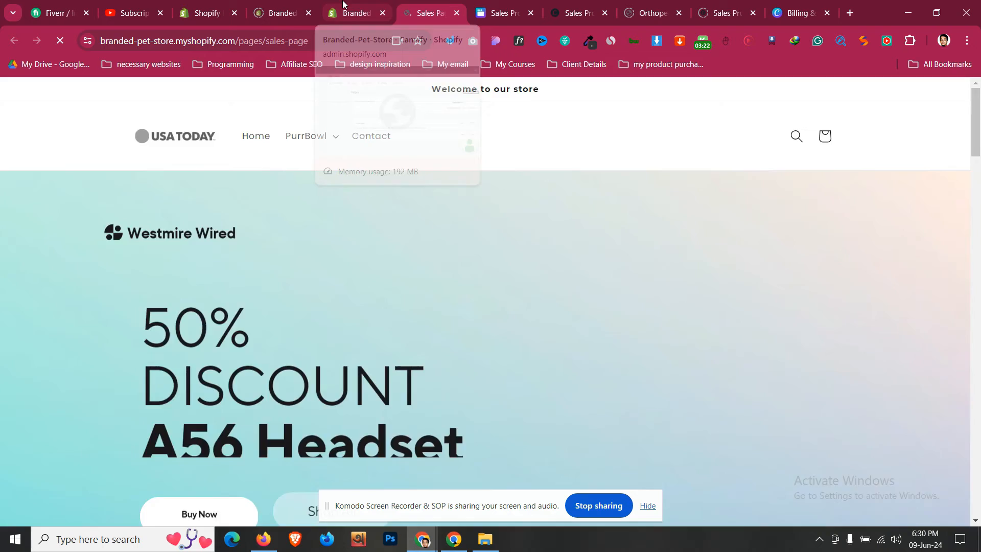
# - Switch back to Canvify, view the Sales Page in the store again, and test its Buy Now button link
pyautogui.click(342, 4)
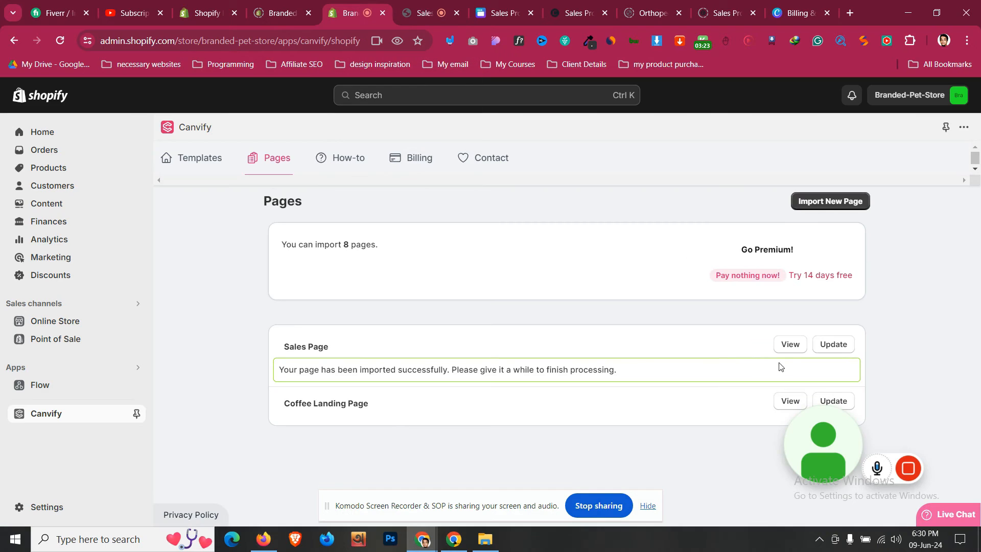
pyautogui.click(789, 344)
pyautogui.scroll(-4, 479, 224)
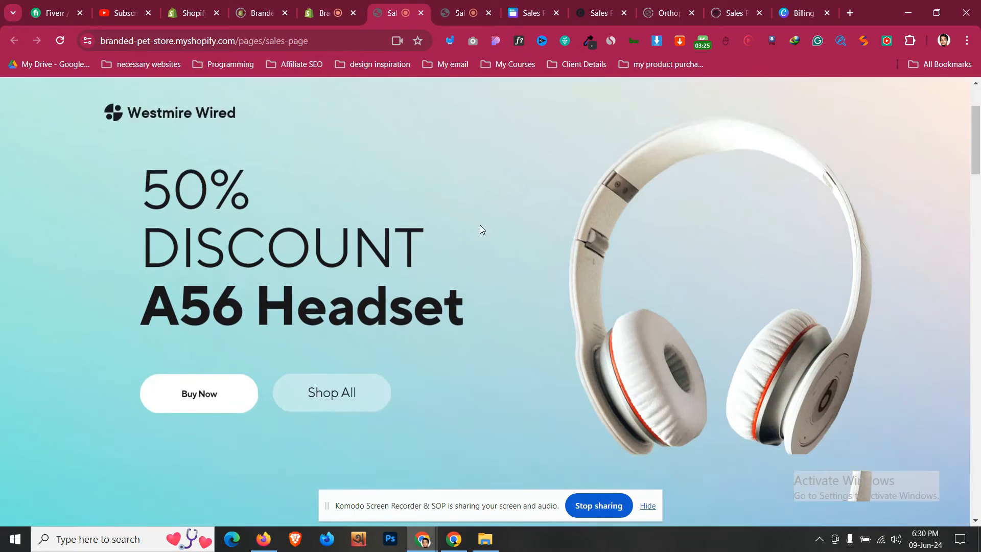
pyautogui.scroll(2, 471, 226)
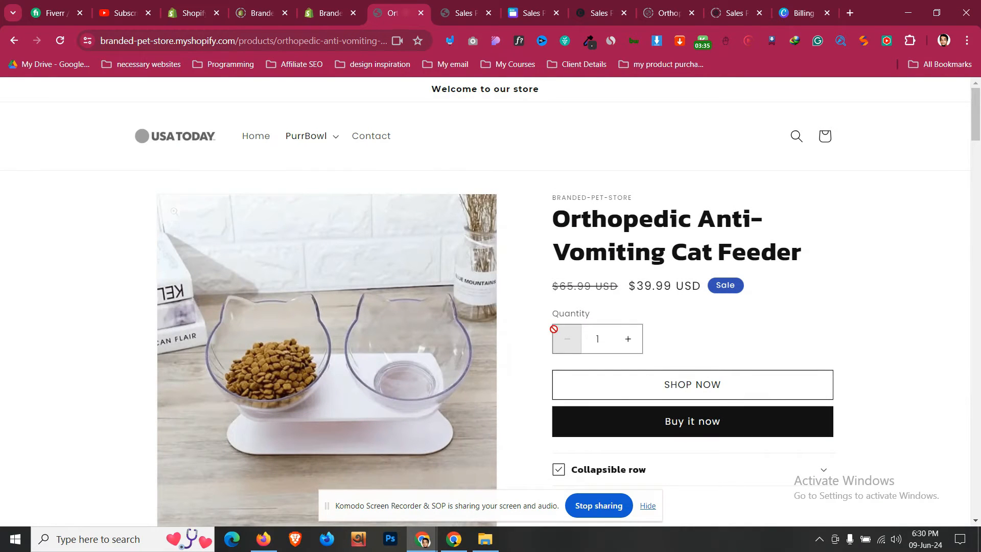
# - Return to the Canva design and review its pages down to the Shop by category section
pyautogui.click(554, 4)
pyautogui.scroll(-5, 452, 321)
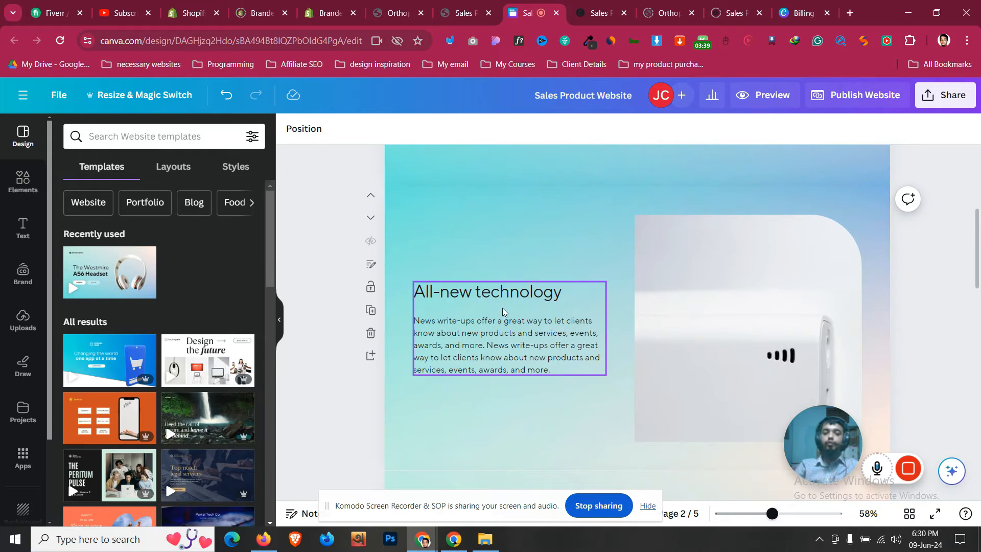
pyautogui.scroll(-5, 504, 303)
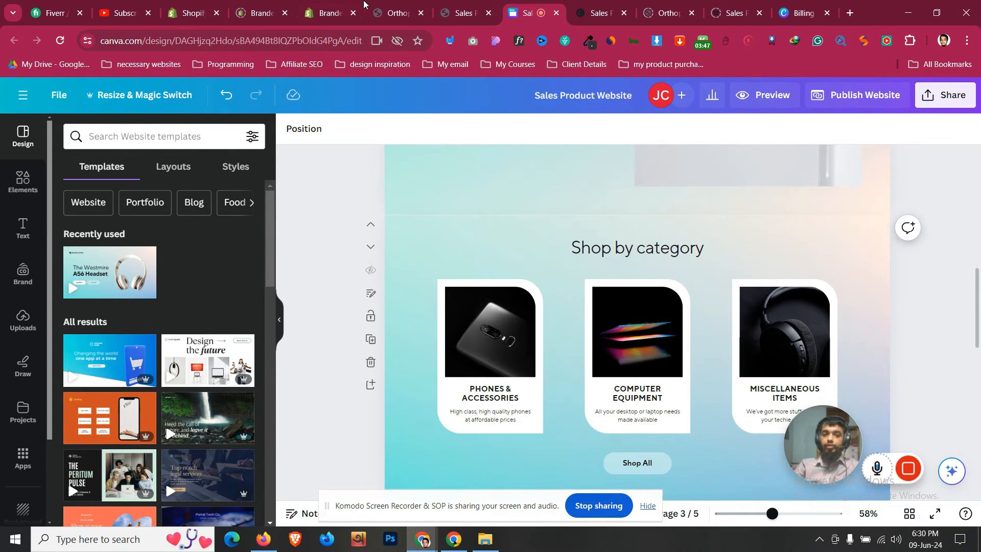
# - Switch to the Shopify admin's products and open the Home page collection from the list of collections
pyautogui.click(326, 13)
pyautogui.click(280, 4)
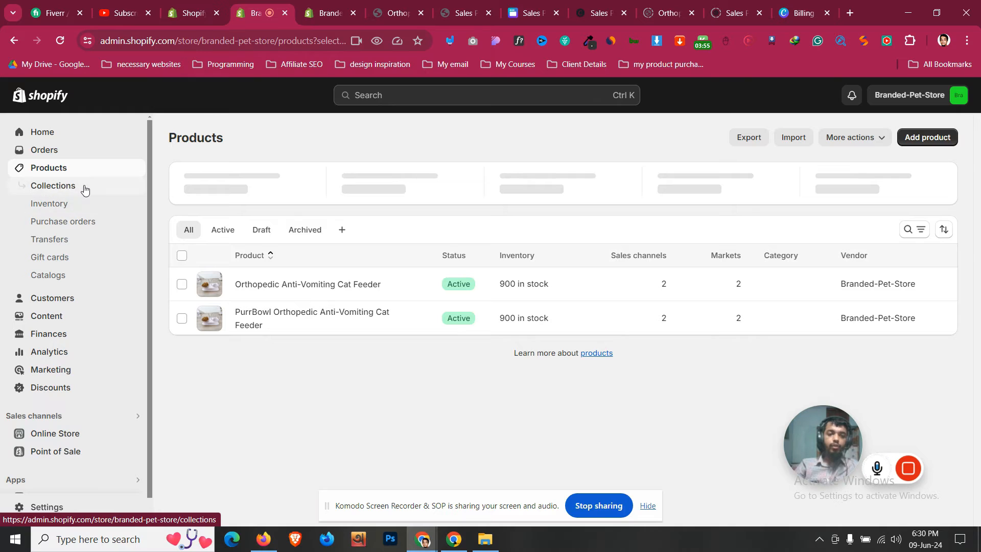
pyautogui.click(85, 187)
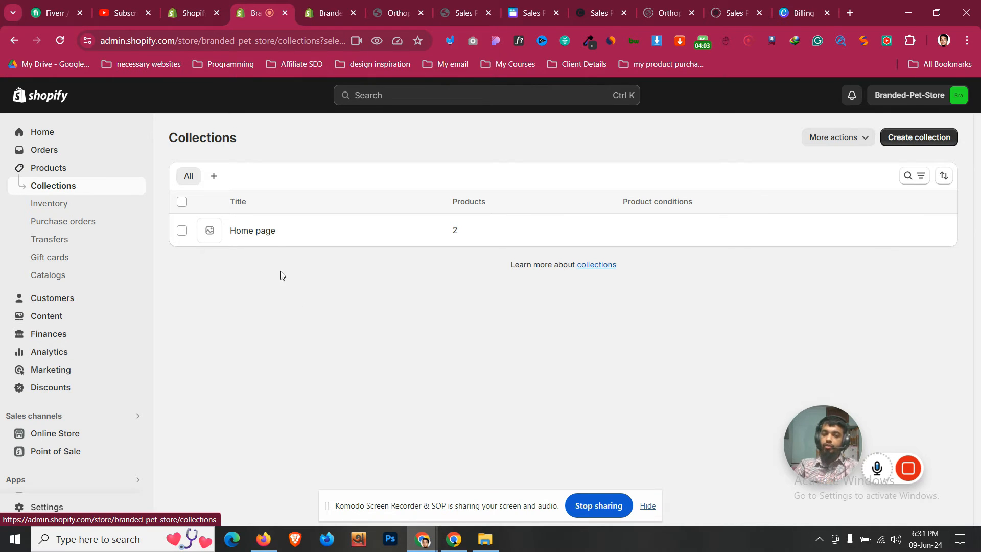
pyautogui.click(270, 236)
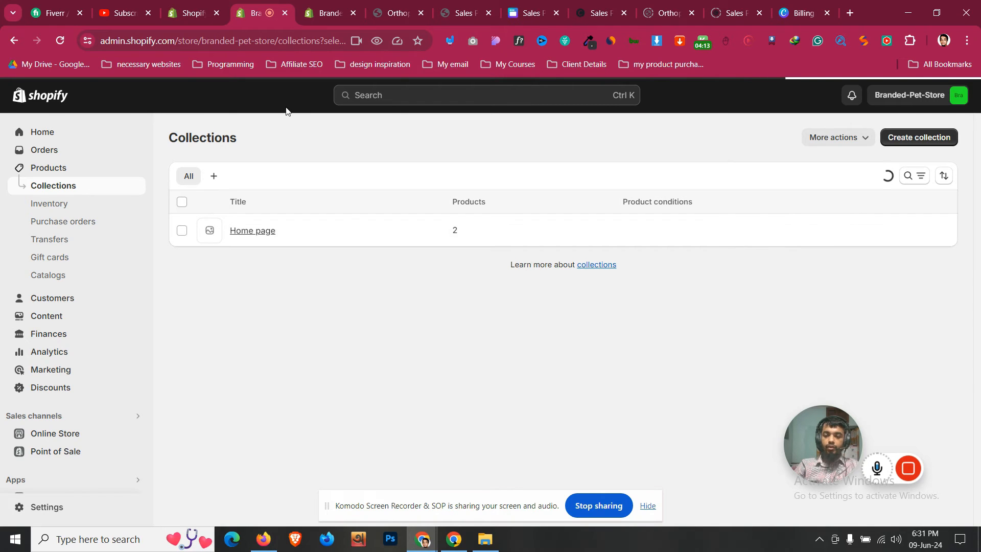
# - View the Home page collection in the online store and copy its web address
pyautogui.click(391, 6)
pyautogui.click(358, 6)
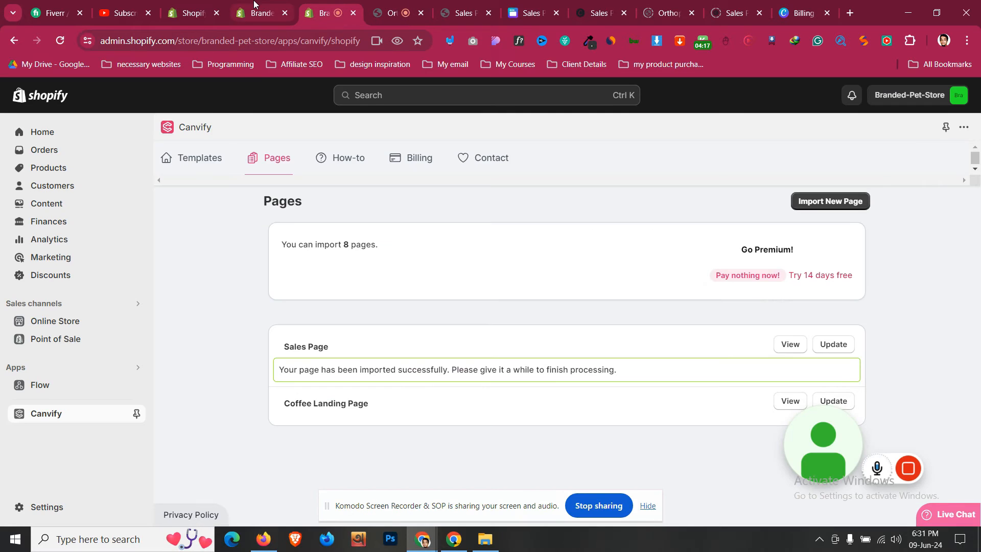
pyautogui.click(258, 13)
pyautogui.scroll(-1, 775, 235)
pyautogui.scroll(1, 780, 121)
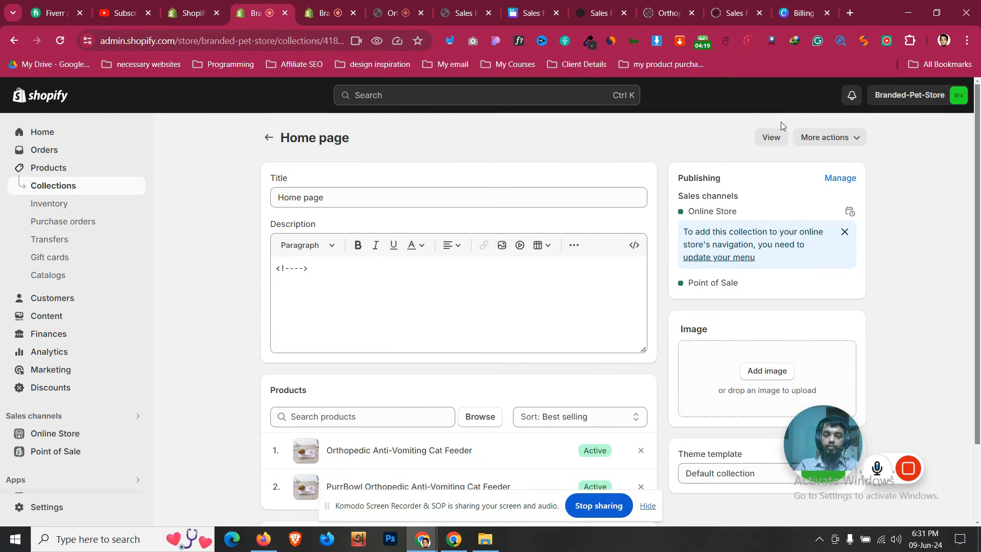
pyautogui.click(781, 137)
pyautogui.click(333, 40)
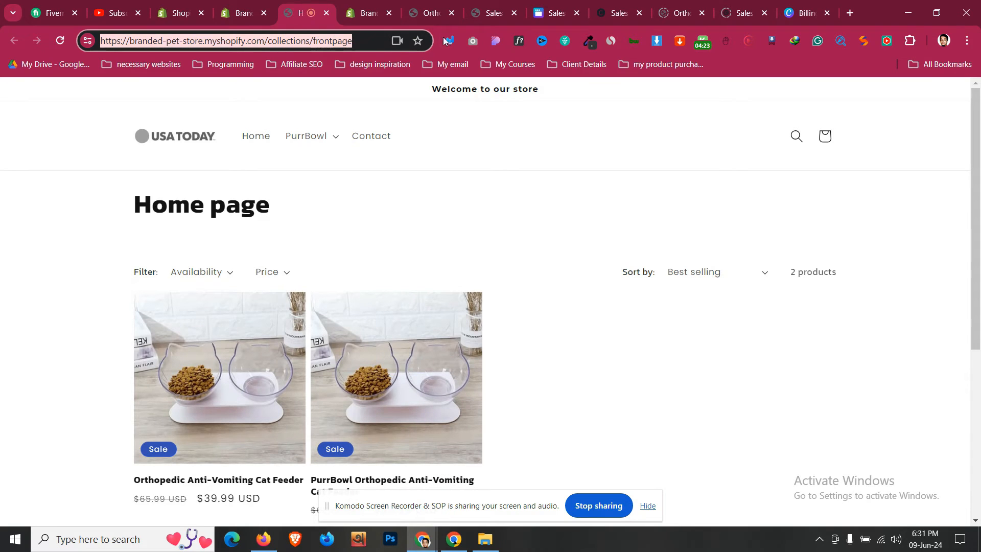
pyautogui.click(555, 13)
pyautogui.click(687, 251)
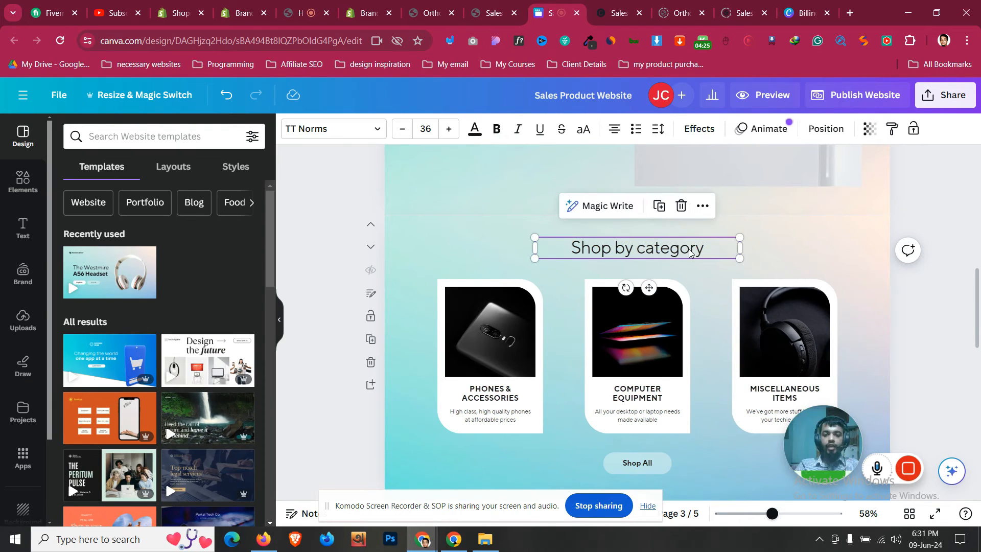
pyautogui.click(688, 252)
pyautogui.hotkey('ctrl', 'a')
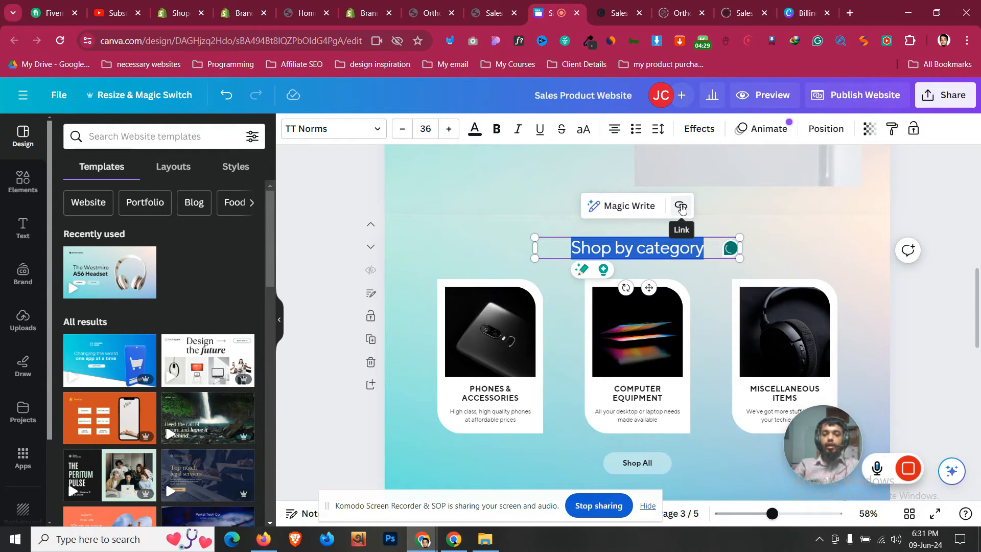
pyautogui.click(681, 208)
pyautogui.hotkey('ctrl', 'v')
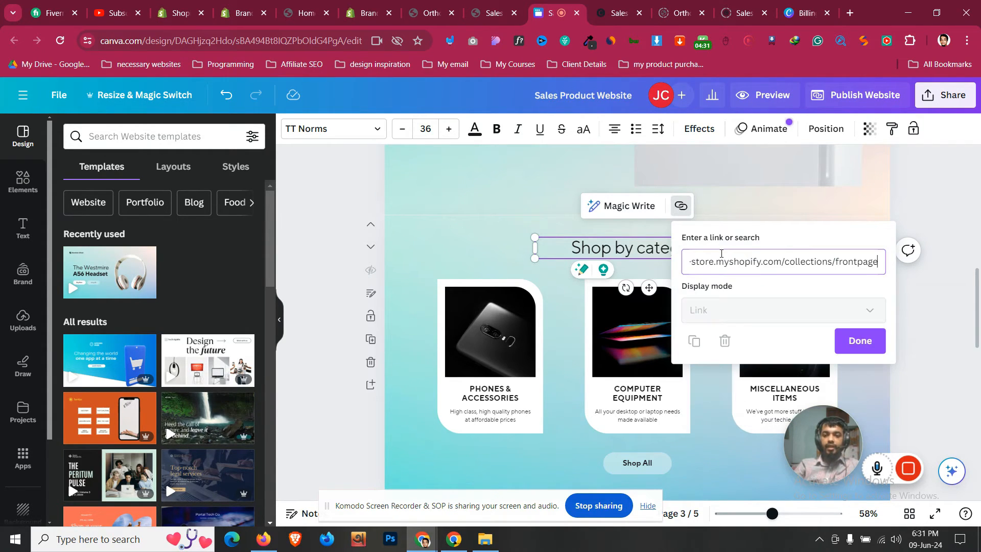
pyautogui.click(865, 341)
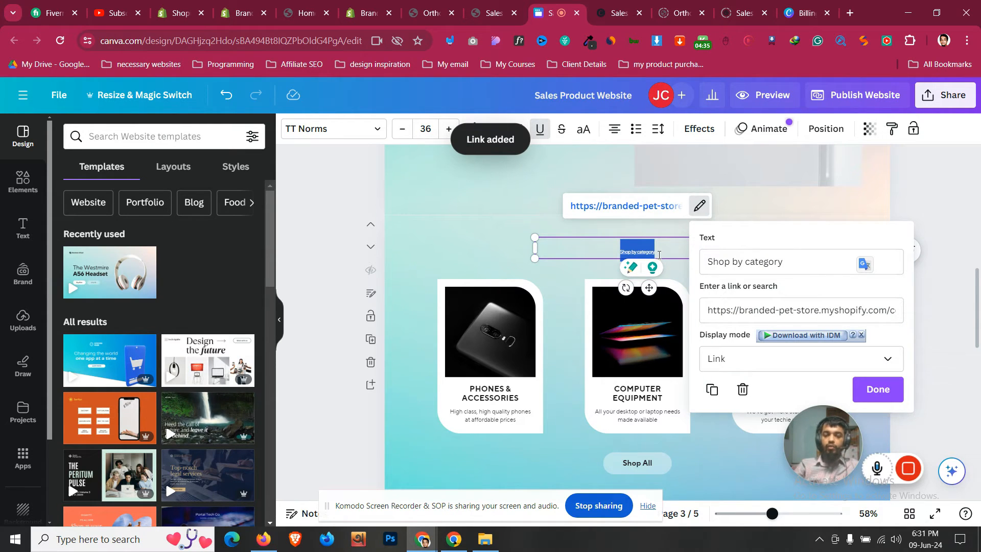
pyautogui.click(878, 389)
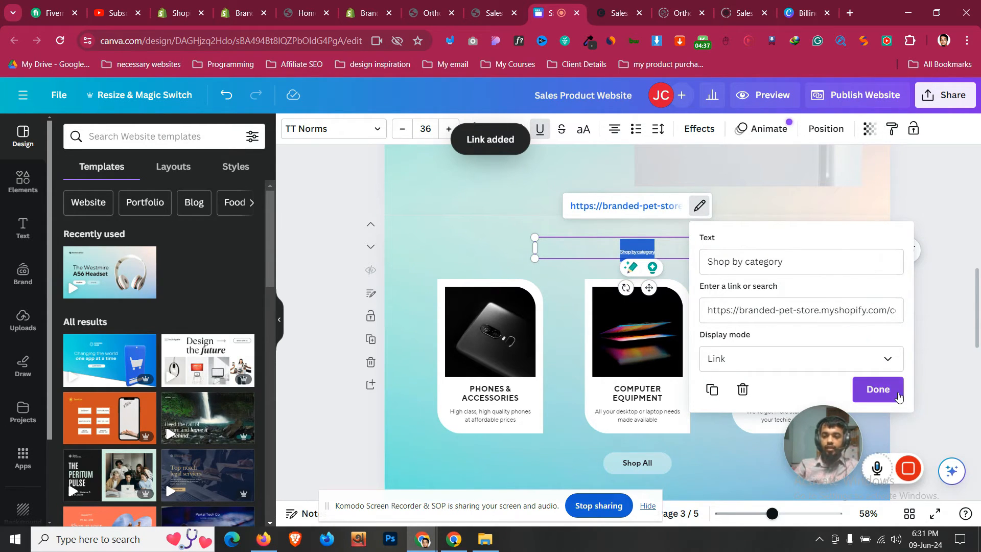
pyautogui.click(935, 216)
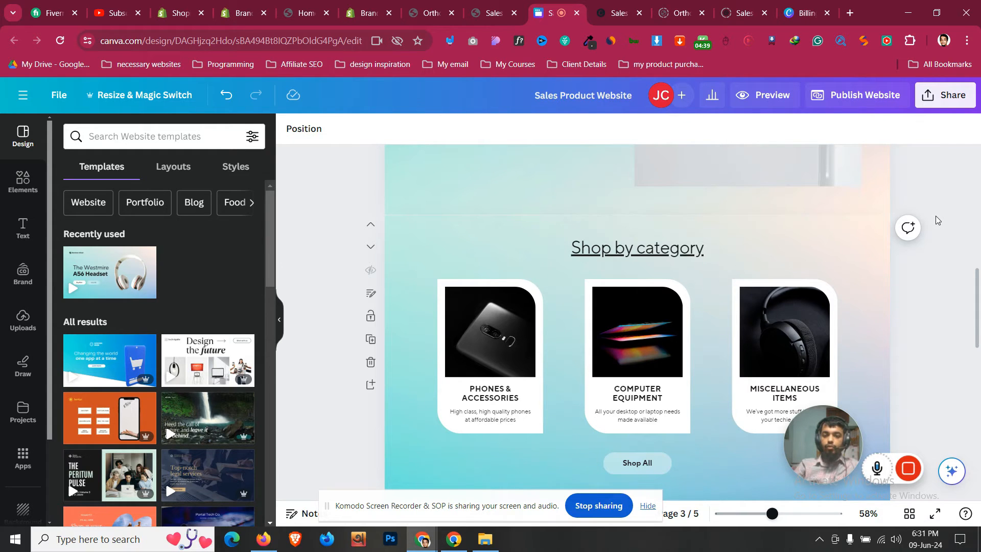
# - Remove the underline from the linked Shop by category heading and deselect it
pyautogui.click(660, 249)
pyautogui.click(675, 247)
pyautogui.click(682, 250)
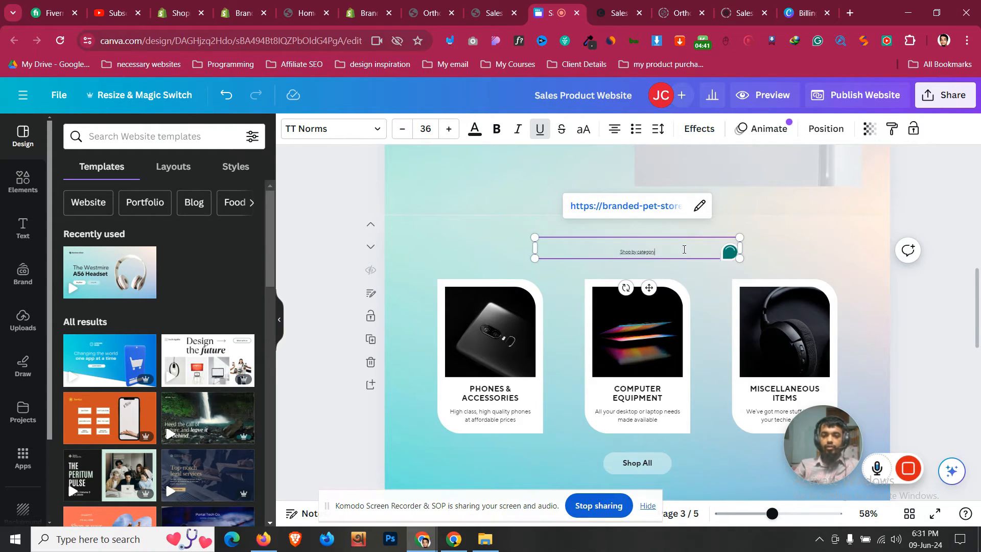
pyautogui.hotkey('ctrl', 'a')
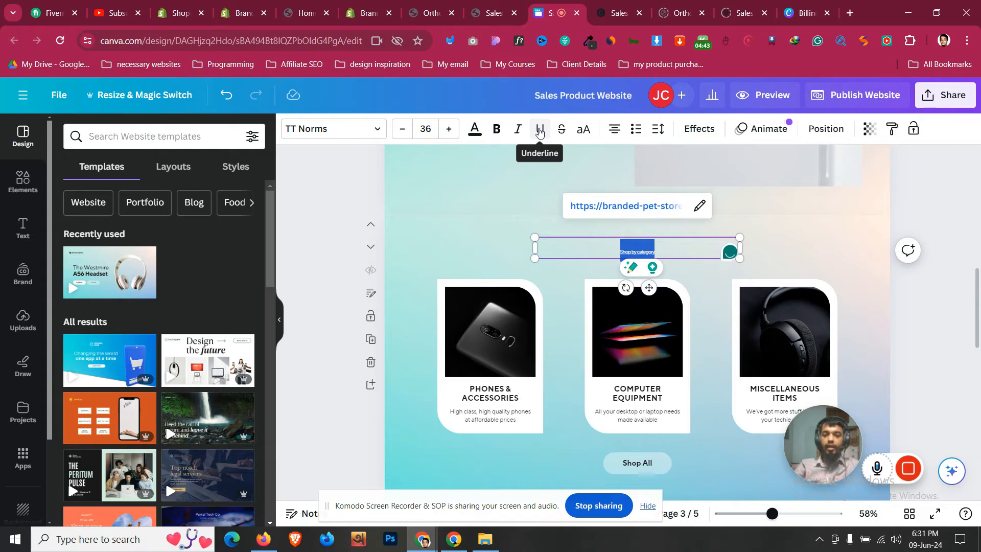
pyautogui.click(935, 217)
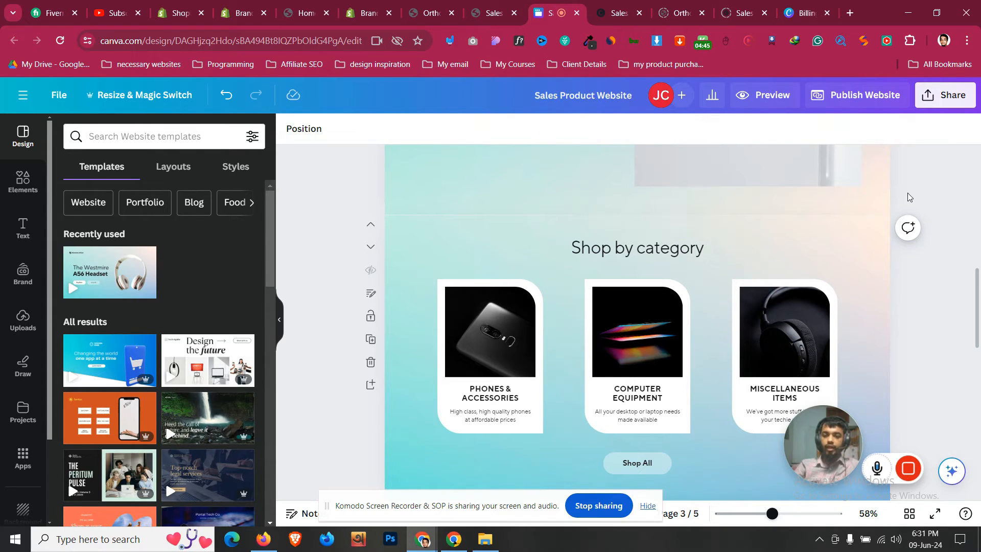
# - Republish the Canva website, dismiss the publish confirmation, and look through the design down to its last page
pyautogui.click(872, 104)
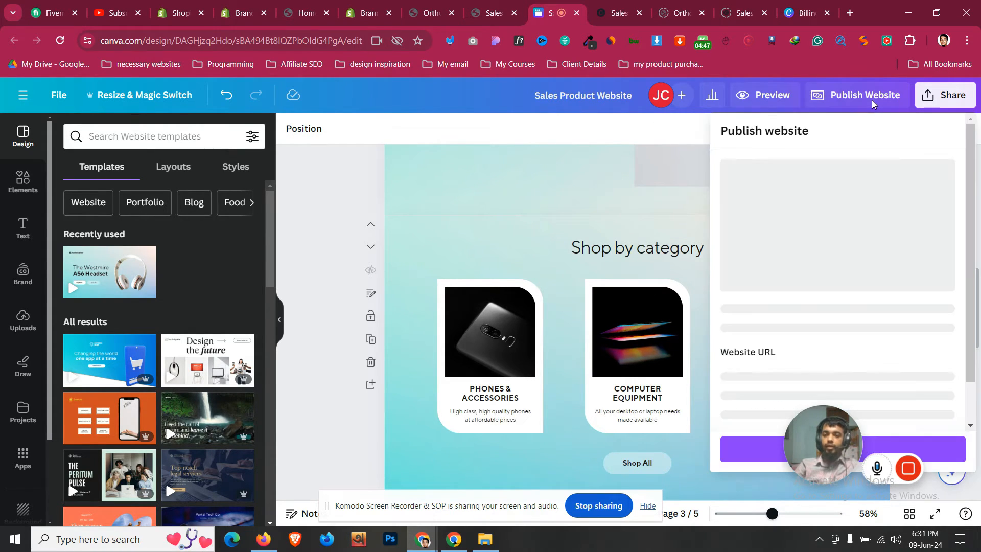
pyautogui.click(949, 453)
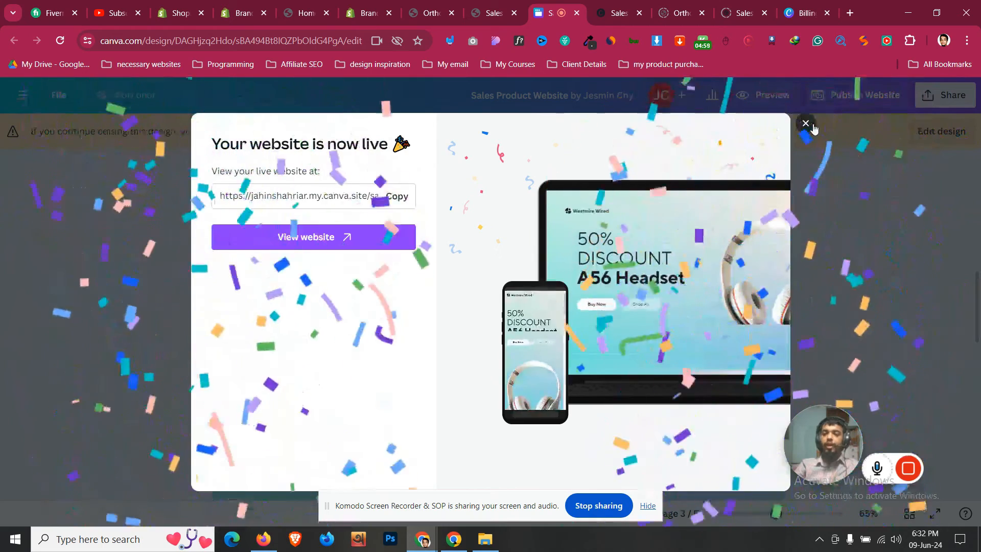
pyautogui.click(806, 124)
pyautogui.scroll(-2, 478, 241)
pyautogui.scroll(-15, 476, 240)
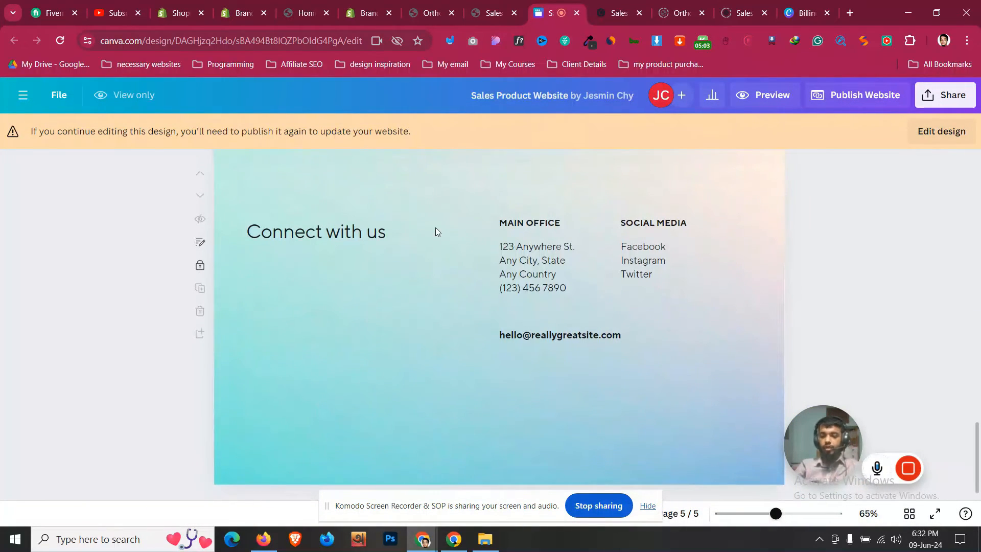
# - Switch to Canvify in the Shopify admin and update the imported Sales Page
pyautogui.click(323, 13)
pyautogui.click(326, 13)
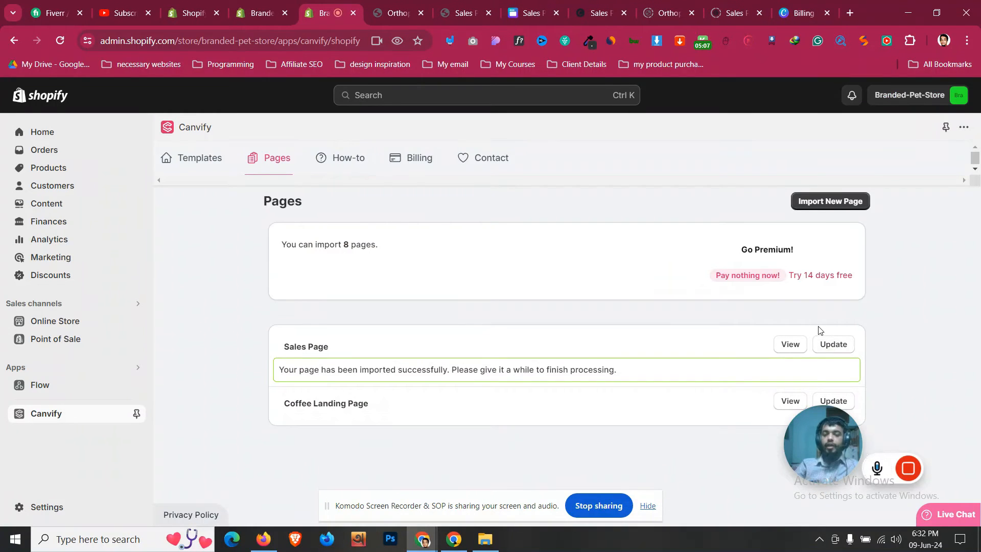
pyautogui.click(828, 351)
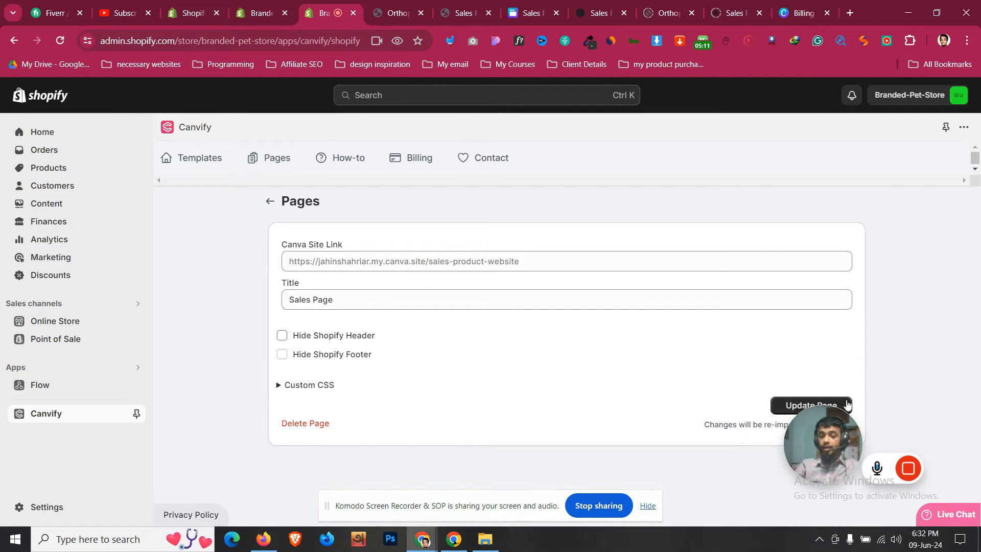
pyautogui.click(842, 404)
# - Close the old sales page tab and view the updated Sales Page in the store from Canvify
pyautogui.click(403, 8)
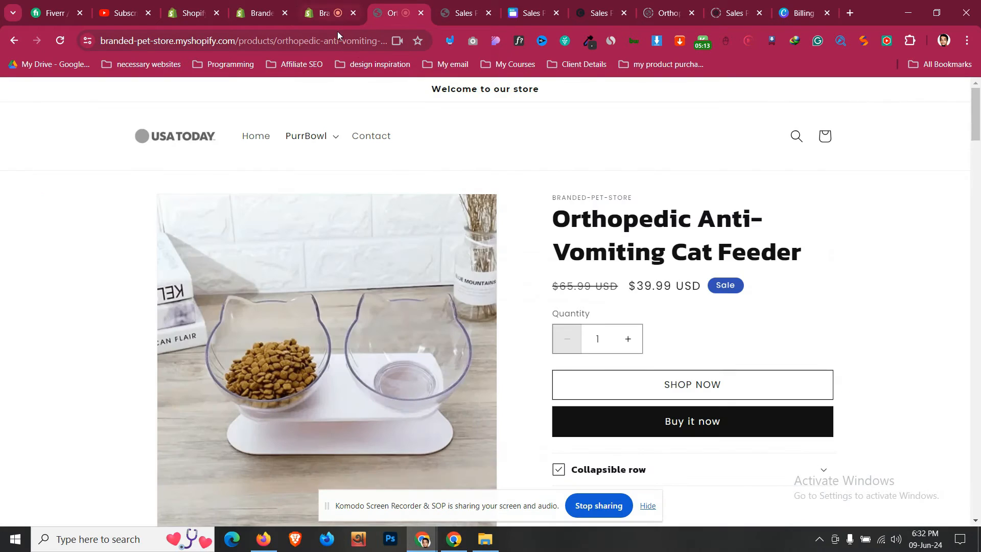
pyautogui.moveTo(445, 5); pyautogui.dragTo(370, 5)
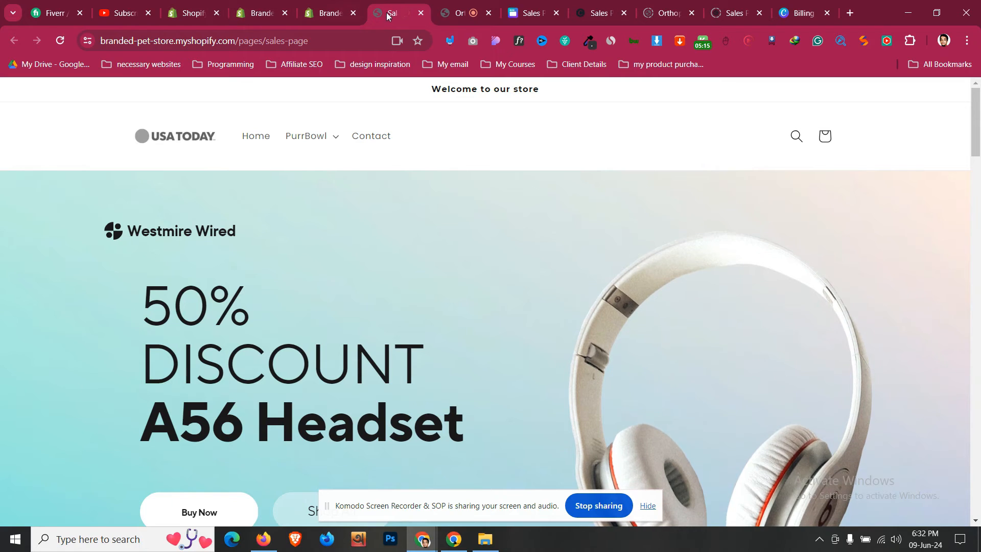
pyautogui.click(423, 14)
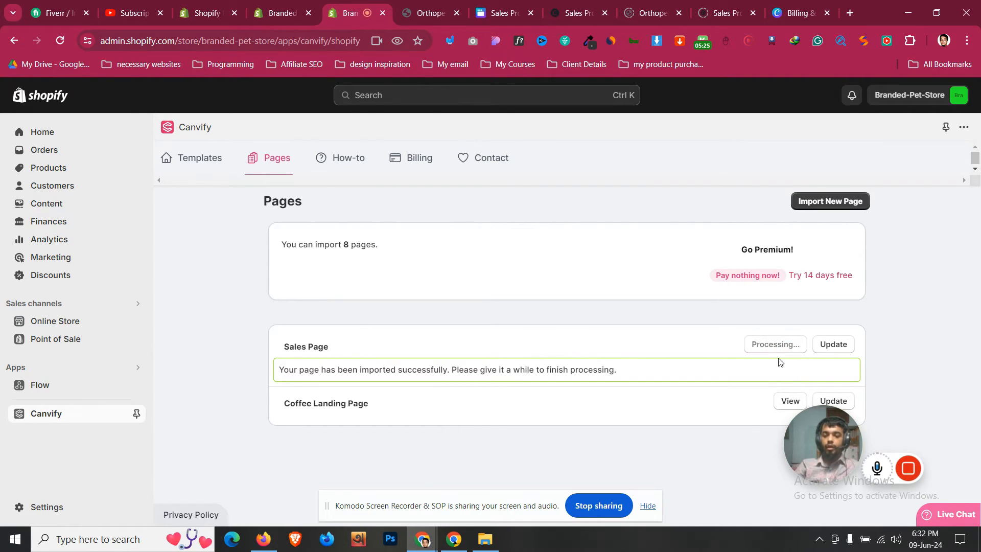
pyautogui.moveTo(823, 424); pyautogui.dragTo(734, 438)
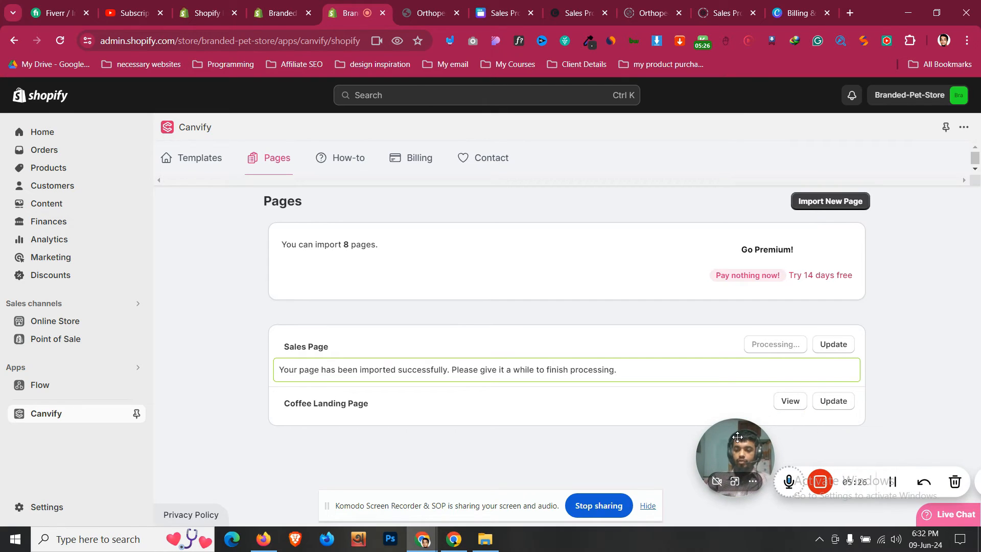
pyautogui.click(791, 345)
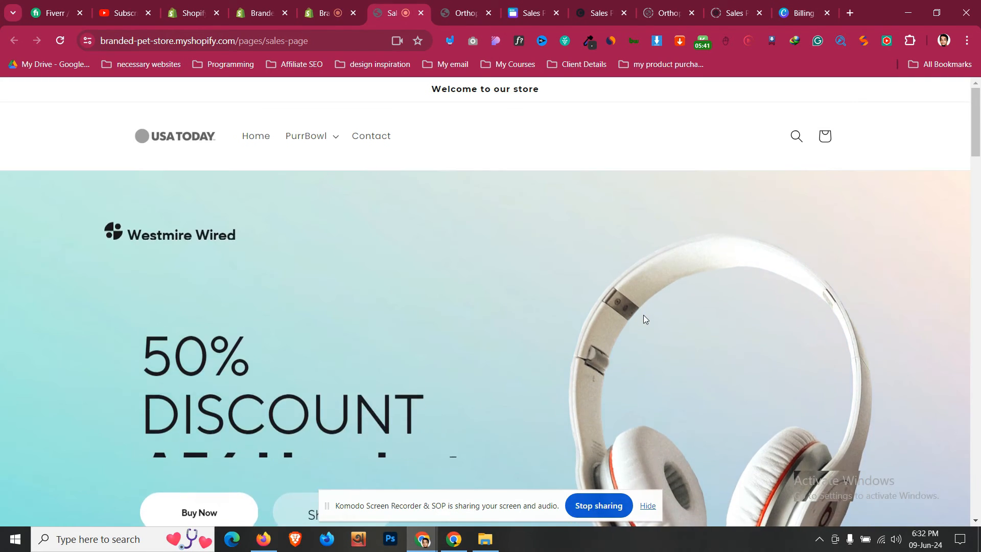
# - Look through the updated Sales Page in the store, from the headset banner down to the Shop by category section
pyautogui.scroll(-2, 593, 301)
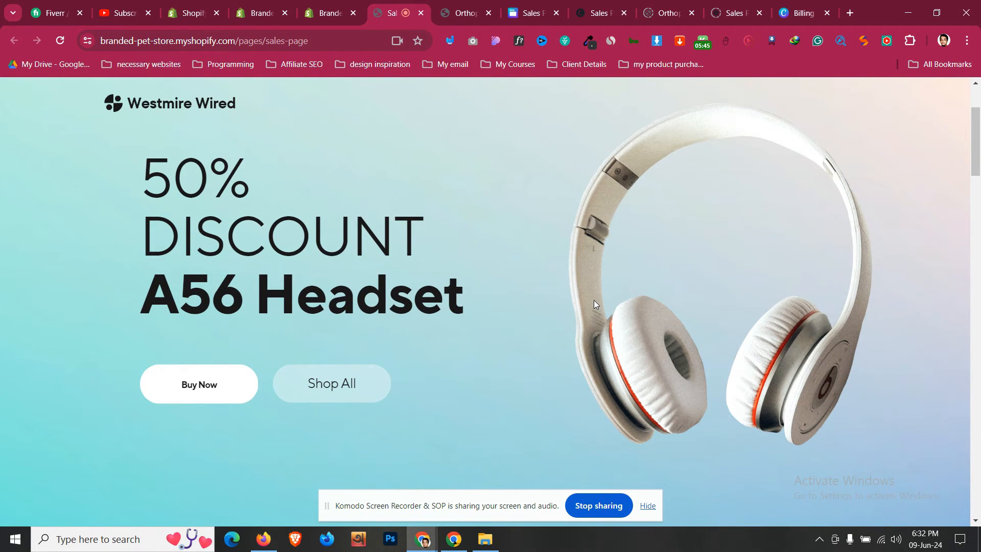
pyautogui.scroll(-4, 593, 299)
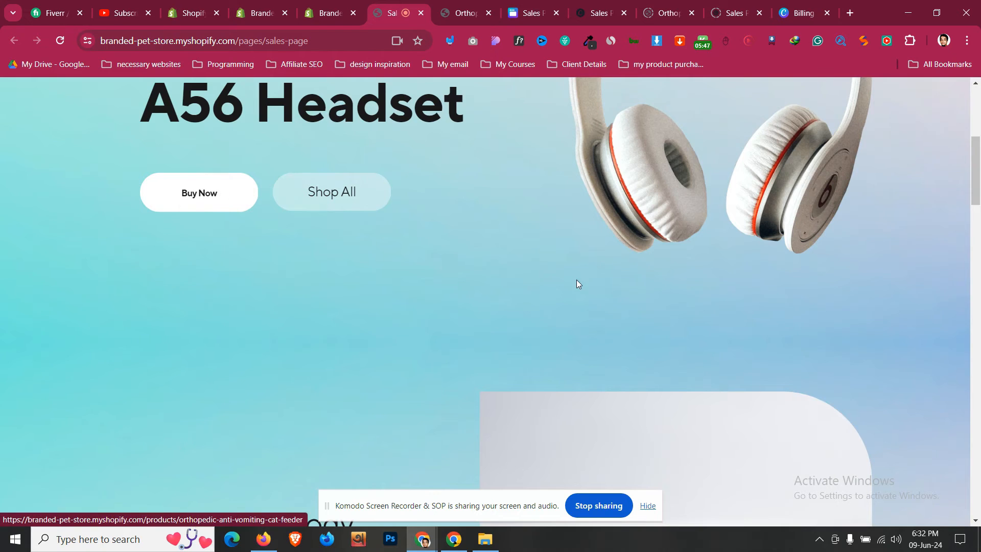
pyautogui.scroll(1, 576, 280)
pyautogui.scroll(-12, 240, 267)
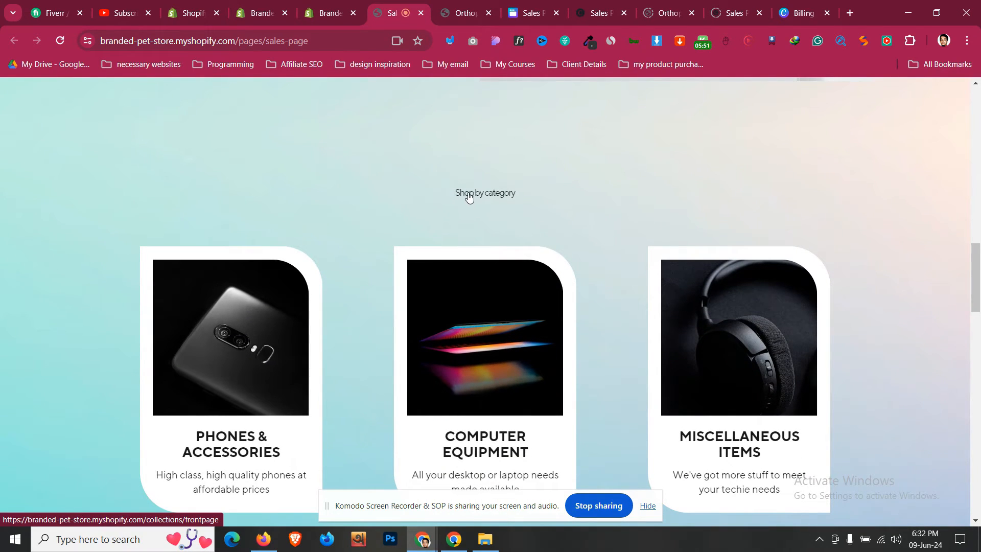
# - Switch to the Sales Product Website design in Canva and go to the Shop by category section on page 3
pyautogui.click(346, 5)
pyautogui.click(533, 13)
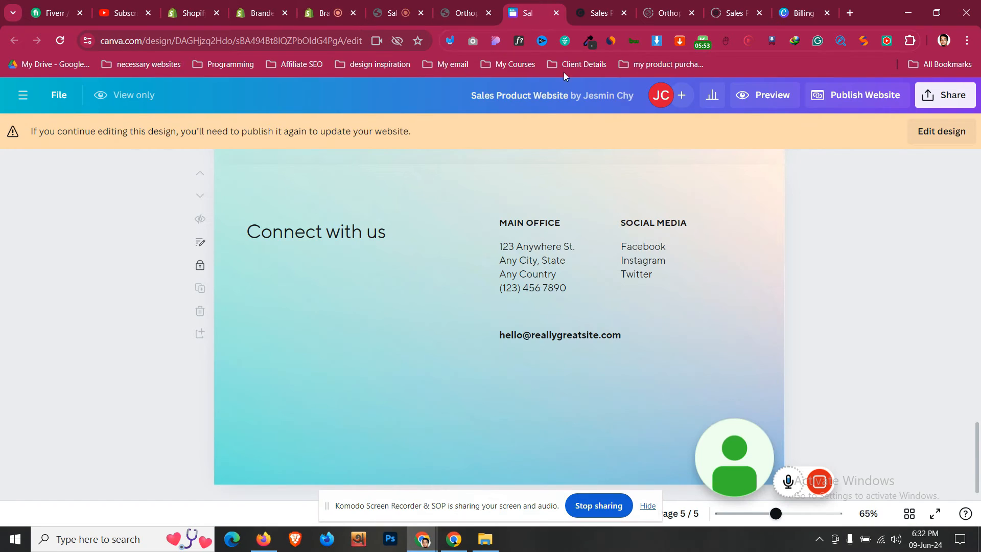
pyautogui.scroll(5, 534, 337)
pyautogui.scroll(10, 534, 334)
pyautogui.scroll(-8, 534, 331)
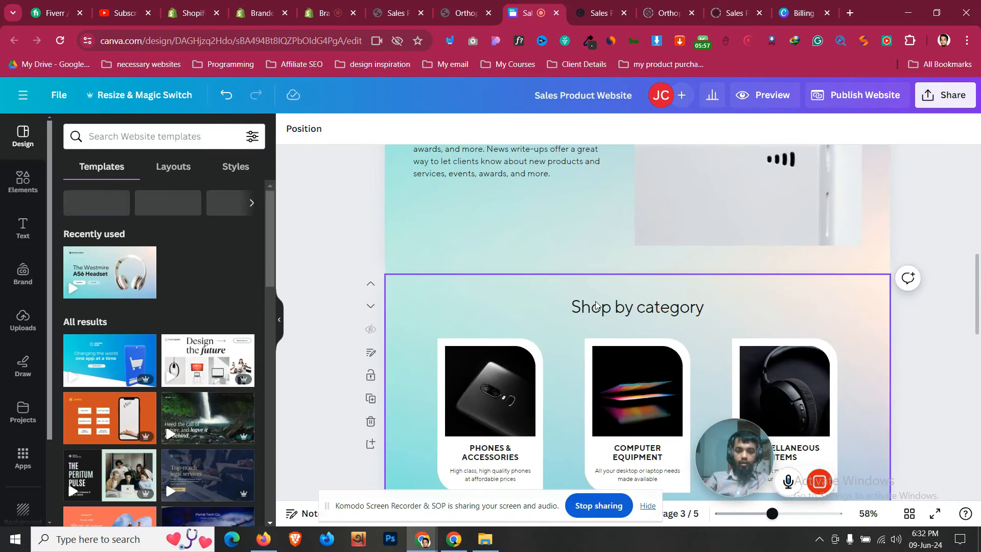
# - Set the font size of the whole Shop by category heading to 40
pyautogui.click(669, 310)
pyautogui.click(694, 309)
pyautogui.click(695, 309)
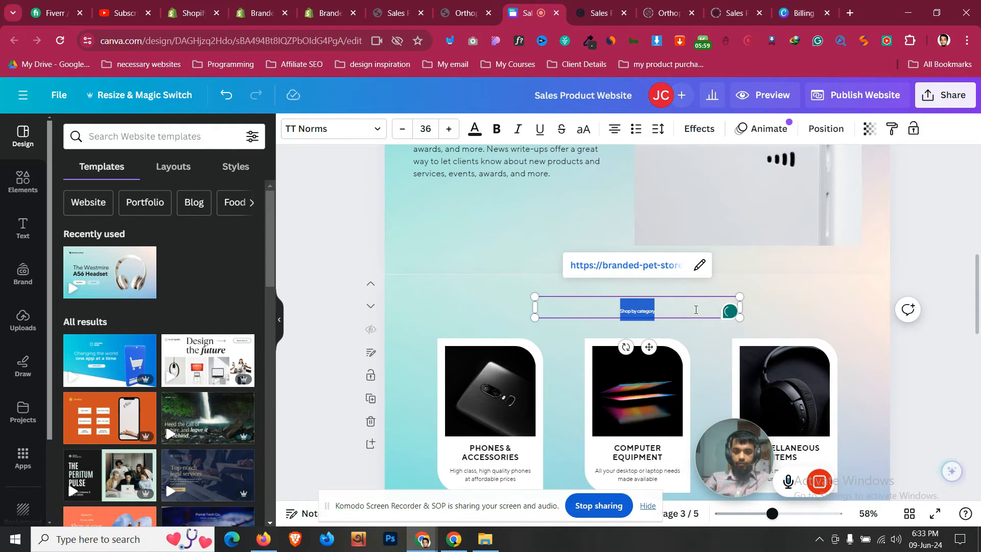
pyautogui.hotkey('ctrl', 'a')
pyautogui.click(450, 129)
pyautogui.click(449, 129)
pyautogui.click(450, 128)
pyautogui.click(452, 131)
pyautogui.click(452, 132)
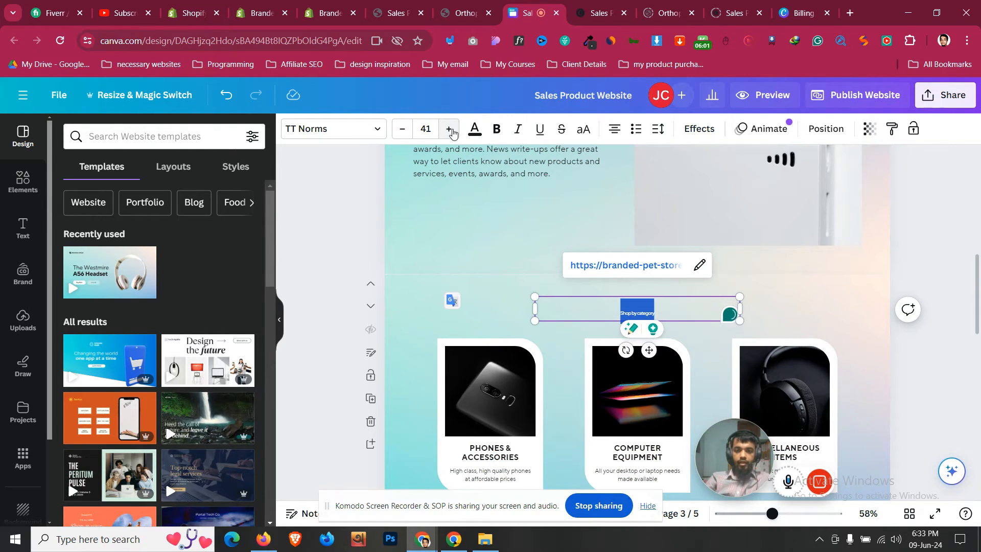
pyautogui.click(402, 129)
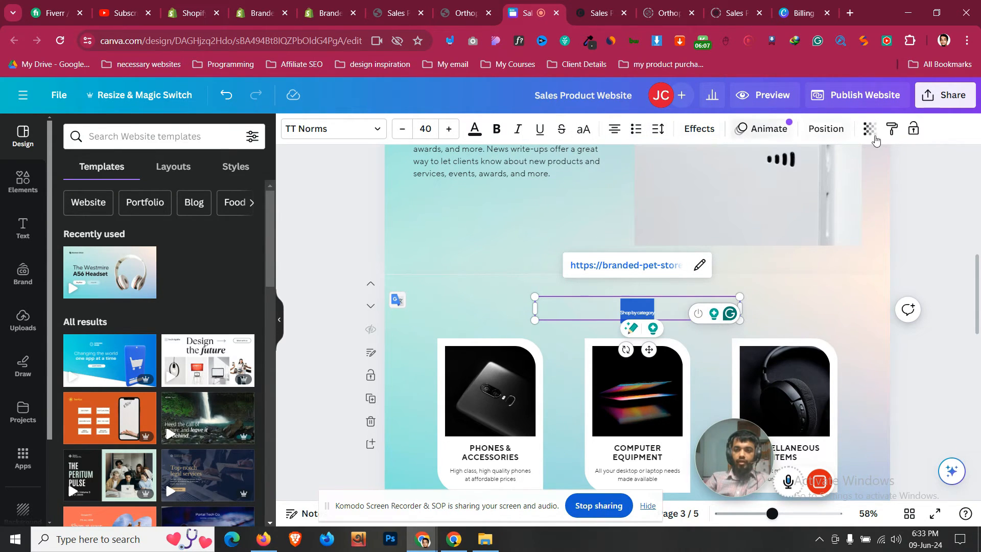
# - Review the Shop by category heading's link settings, including the display mode options, and close them
pyautogui.click(628, 312)
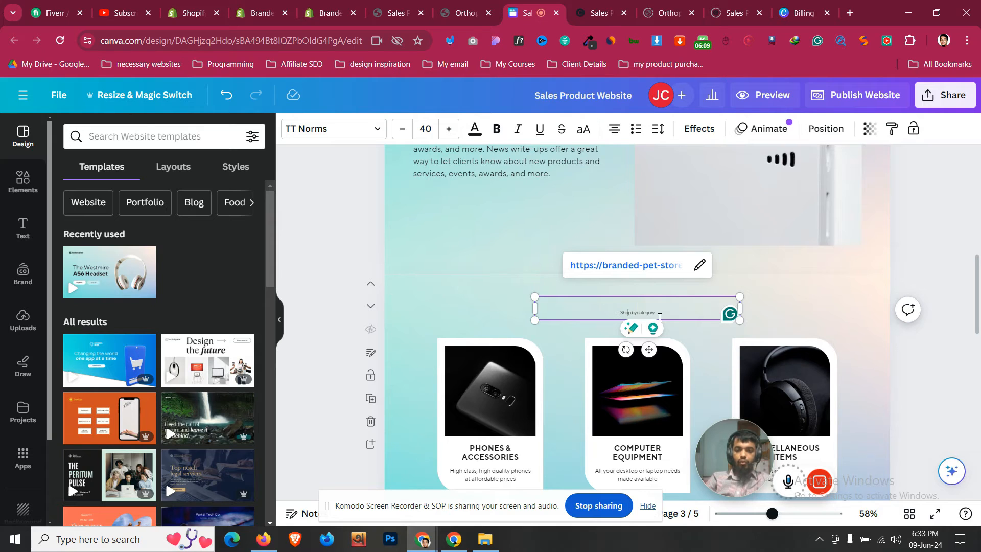
pyautogui.moveTo(660, 315); pyautogui.dragTo(619, 312)
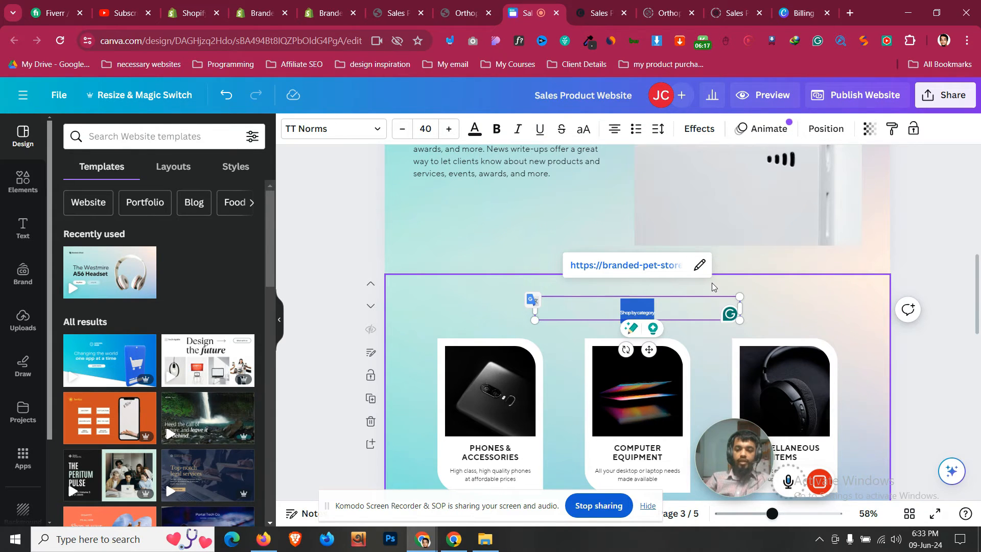
pyautogui.click(705, 269)
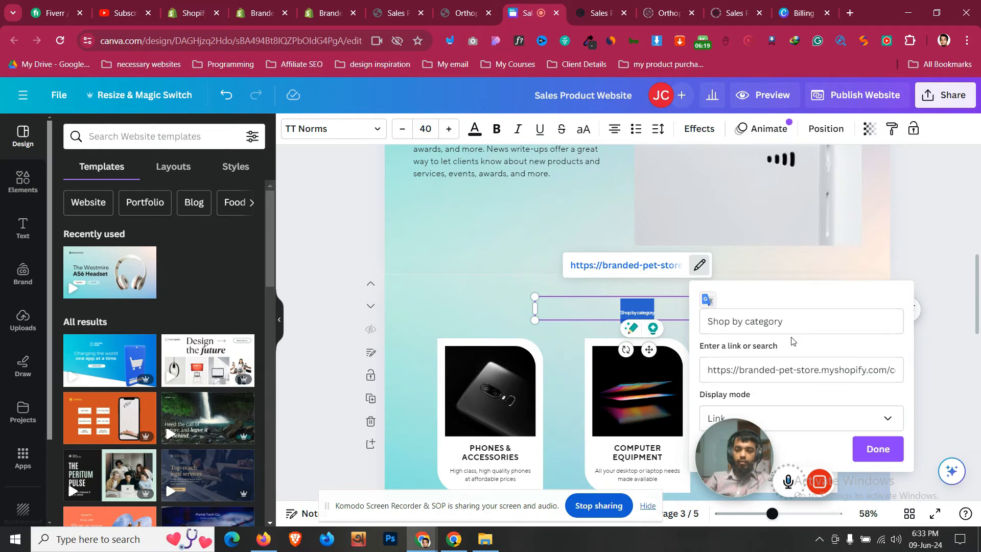
pyautogui.moveTo(739, 451); pyautogui.dragTo(557, 422)
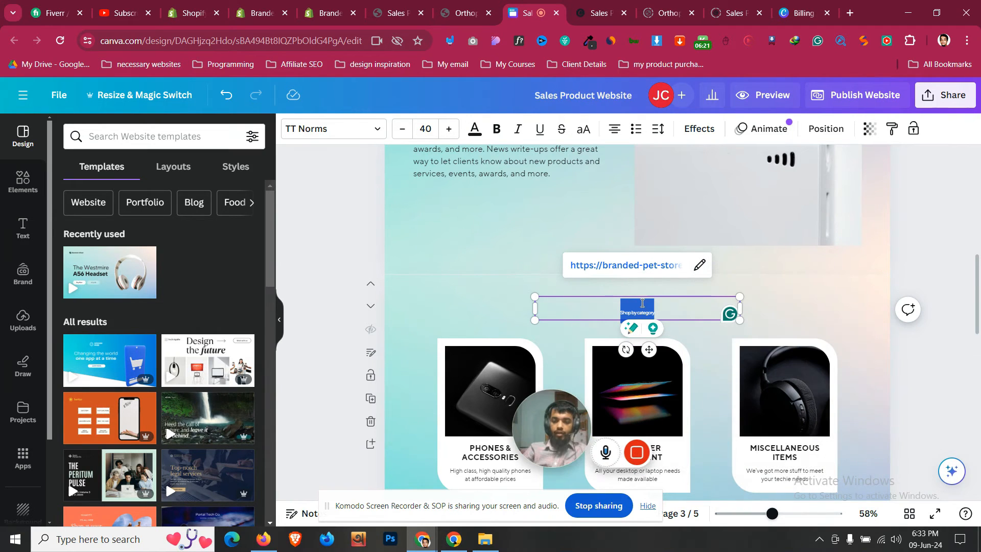
pyautogui.click(667, 305)
pyautogui.hotkey('ctrl', 'a')
pyautogui.click(700, 265)
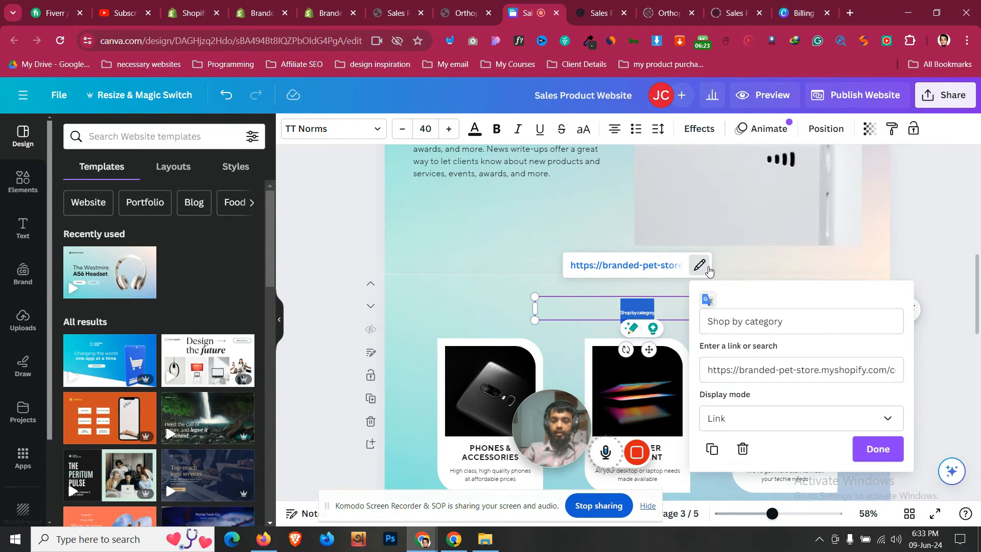
pyautogui.click(823, 423)
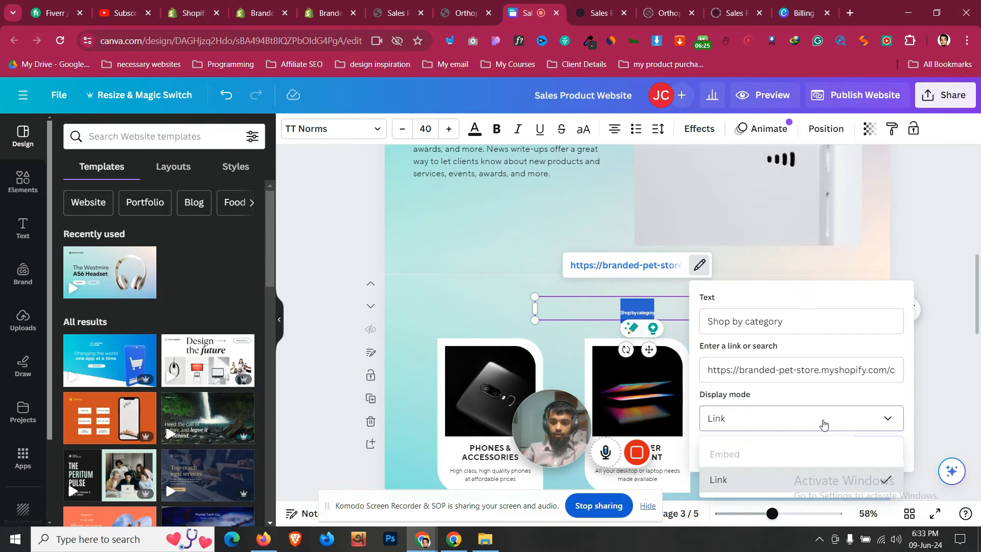
pyautogui.click(820, 370)
pyautogui.click(765, 321)
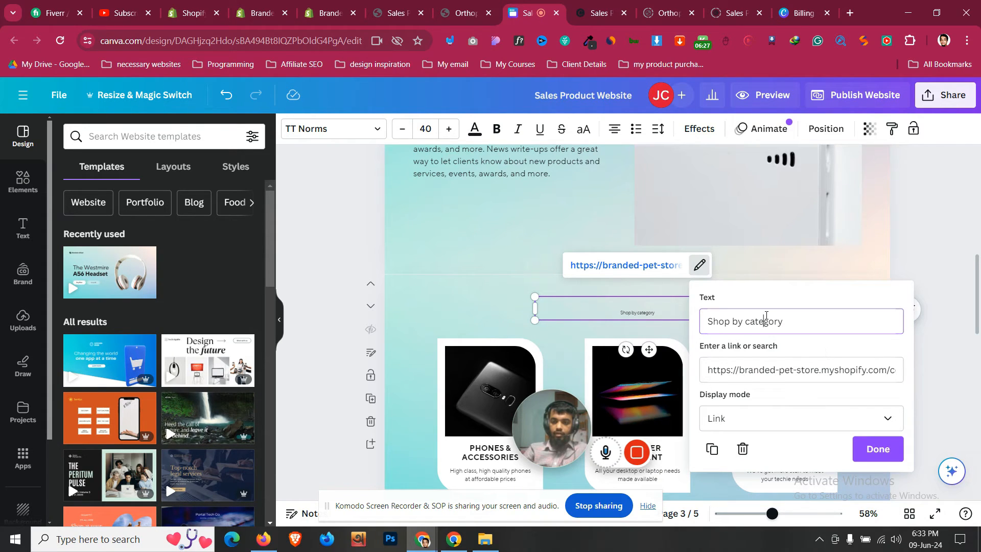
pyautogui.click(877, 449)
# - Increase the font size of the whole Shop by category heading to 49
pyautogui.click(611, 311)
pyautogui.hotkey('ctrl', 'a')
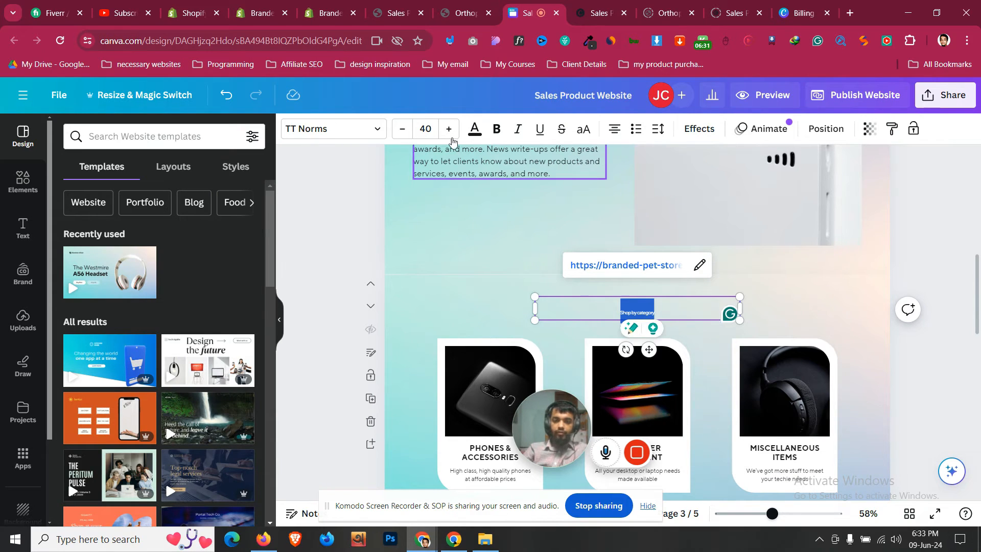
pyautogui.click(449, 129)
pyautogui.click(449, 129)
pyautogui.click(449, 128)
pyautogui.click(449, 129)
pyautogui.click(449, 129)
pyautogui.click(449, 128)
pyautogui.click(449, 129)
pyautogui.click(449, 128)
pyautogui.click(449, 129)
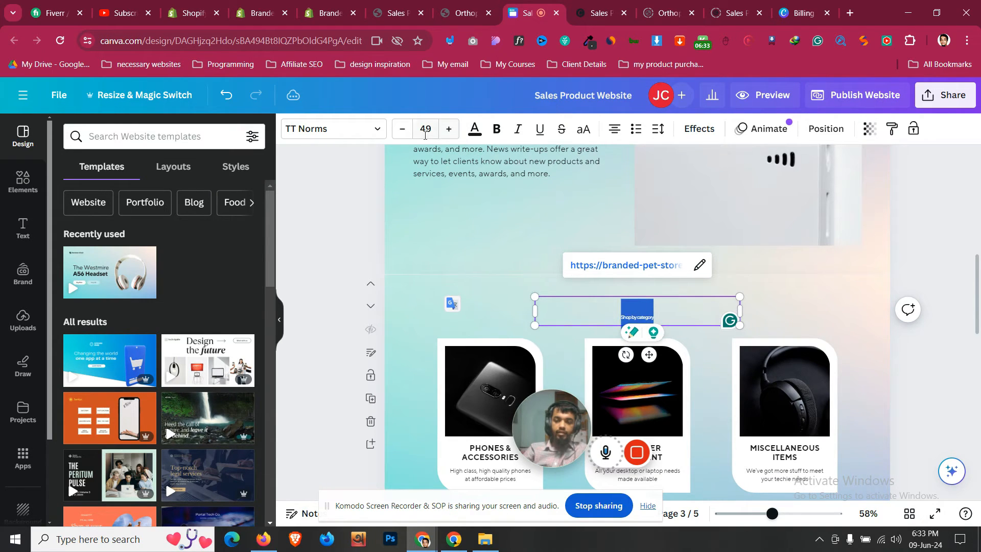
# - Reduce the Shop by category heading's font size to 39
pyautogui.click(402, 128)
pyautogui.click(402, 129)
pyautogui.click(402, 129)
pyautogui.click(402, 129)
pyautogui.click(402, 129)
pyautogui.click(402, 129)
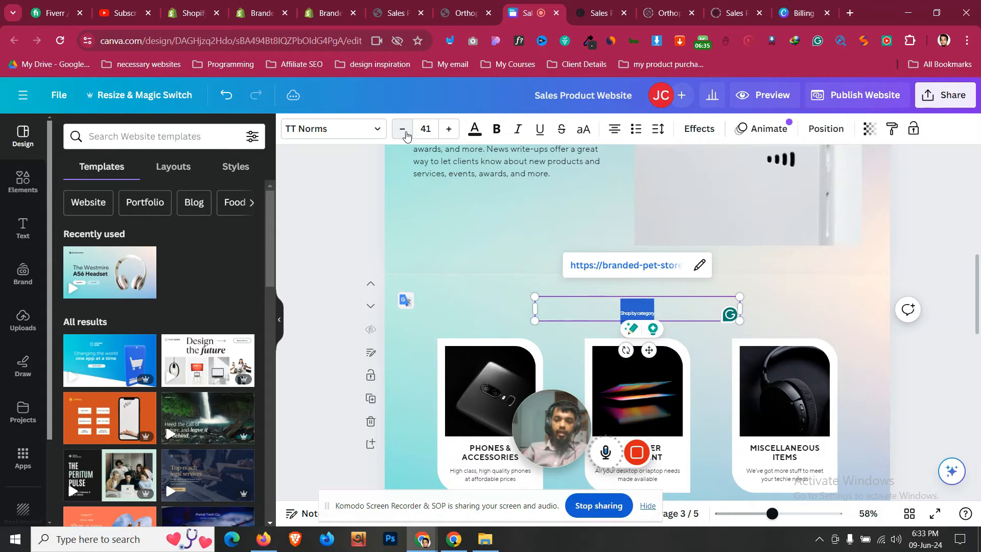
pyautogui.click(402, 129)
pyautogui.click(402, 129)
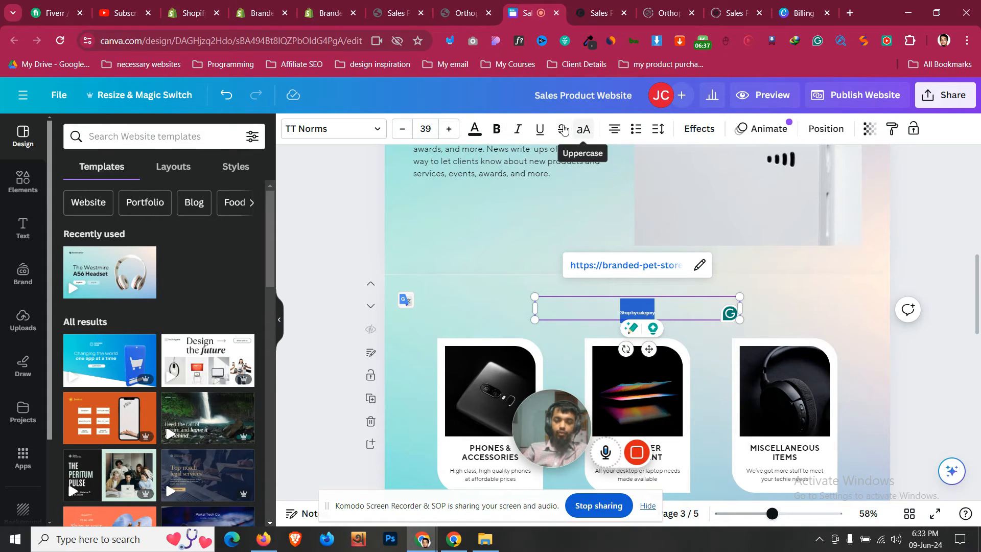
# - Try other text alignments on the Shop by category heading and open its spacing settings
pyautogui.click(615, 130)
pyautogui.click(615, 129)
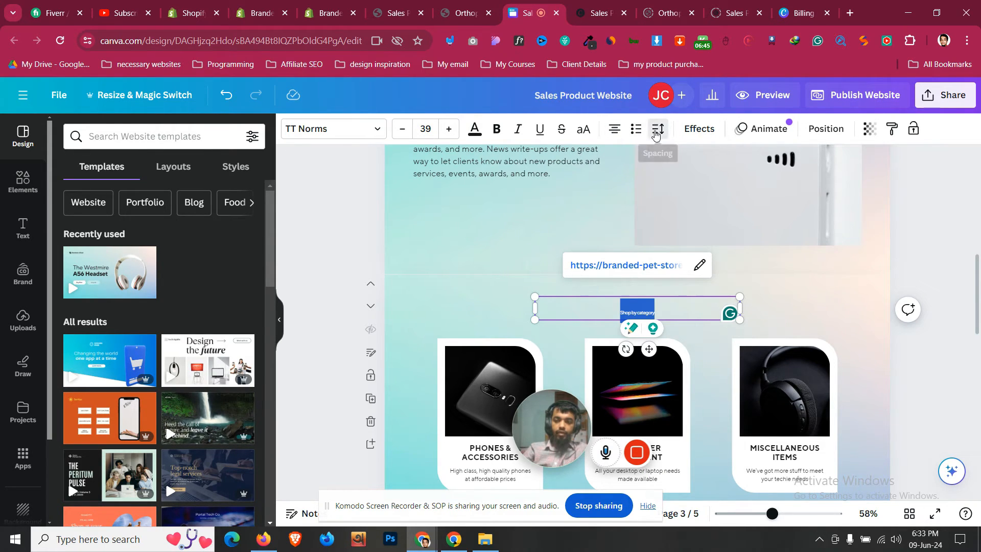
pyautogui.click(656, 134)
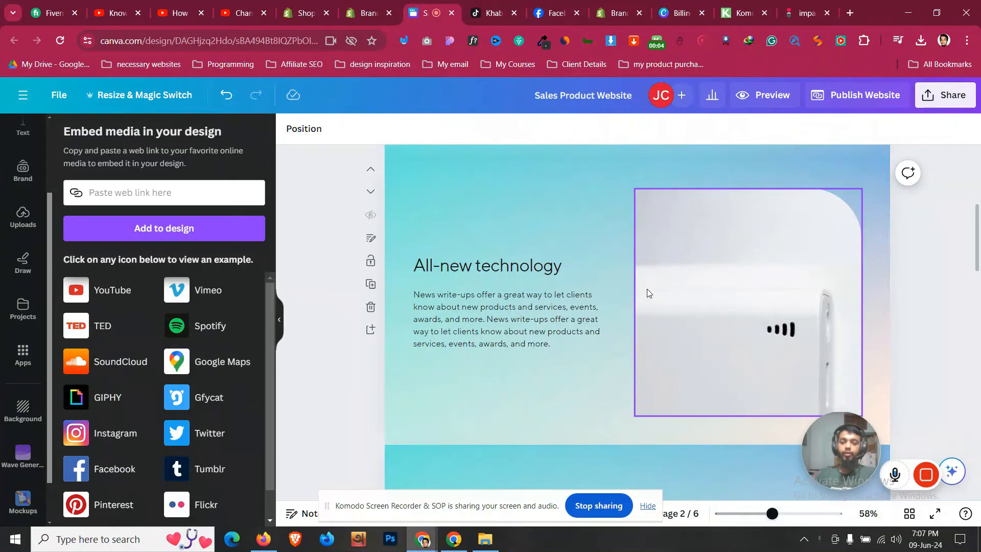
# - Look through the first three pages of the design, including the two All-new technology sections
pyautogui.scroll(5, 647, 289)
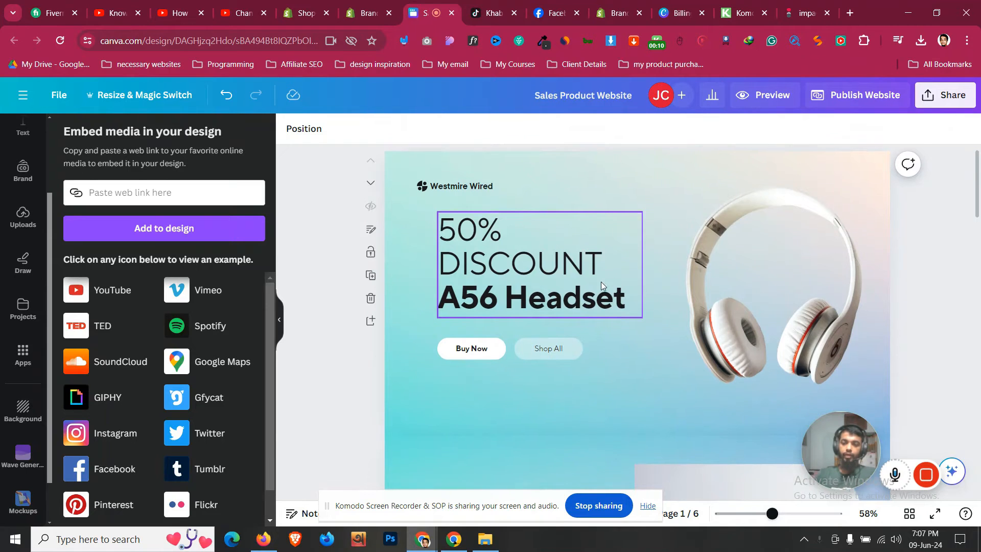
pyautogui.scroll(-5, 600, 282)
pyautogui.scroll(-2, 601, 285)
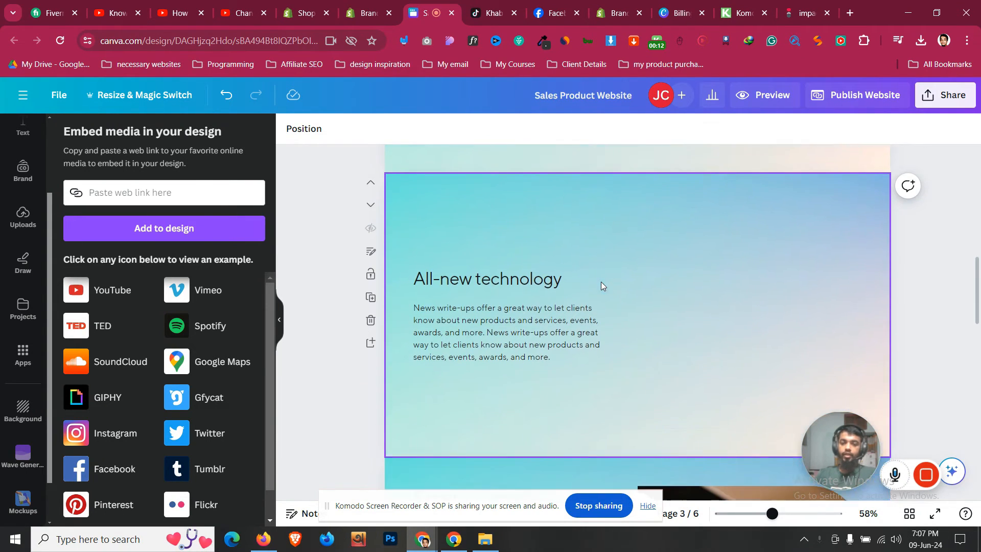
pyautogui.scroll(3, 613, 296)
pyautogui.scroll(-5, 689, 320)
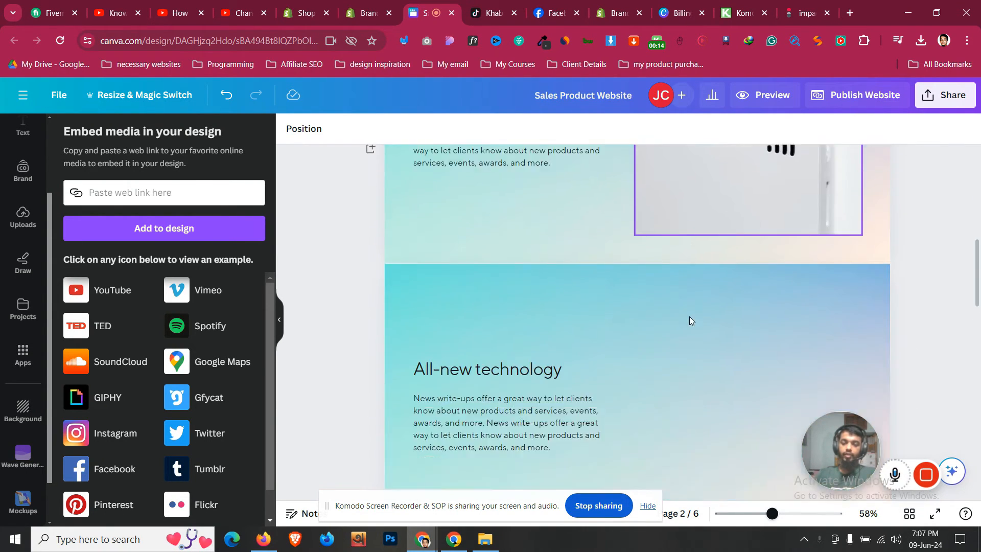
pyautogui.scroll(3, 630, 307)
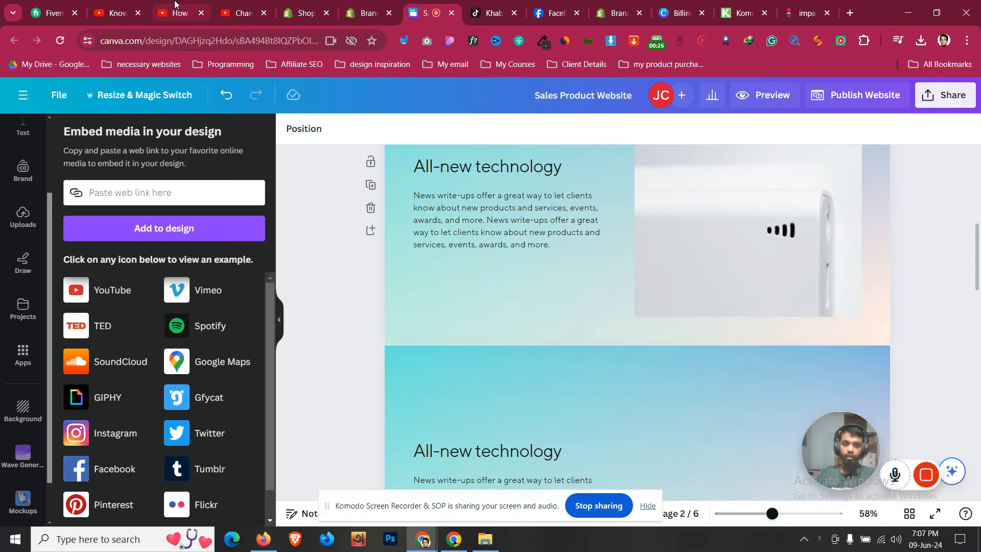
# - Switch to the YouTube video How To Sell Digital Products With Canva Website For Free and copy its full web address
pyautogui.click(175, 4)
pyautogui.scroll(4, 343, 396)
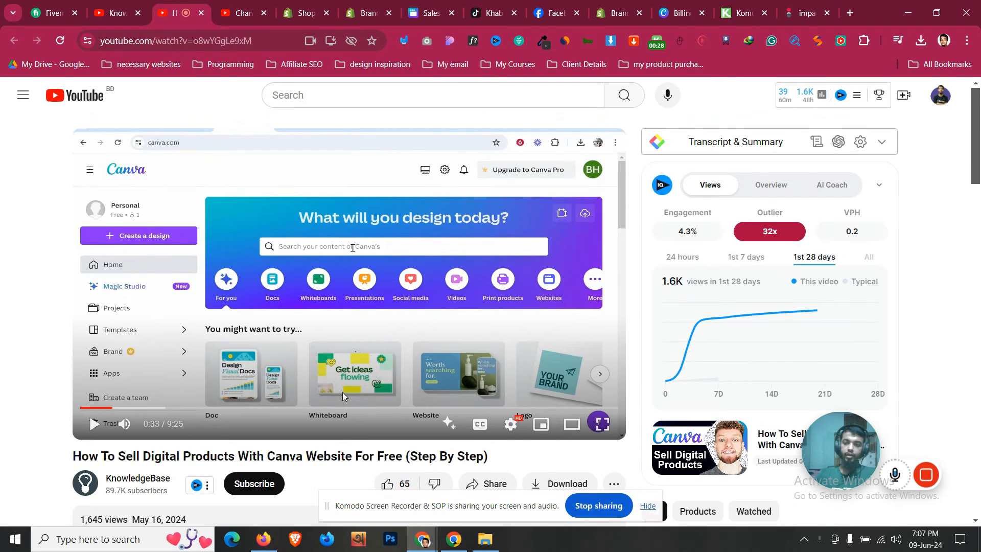
pyautogui.click(204, 41)
pyautogui.rightClick(205, 42)
pyautogui.click(262, 159)
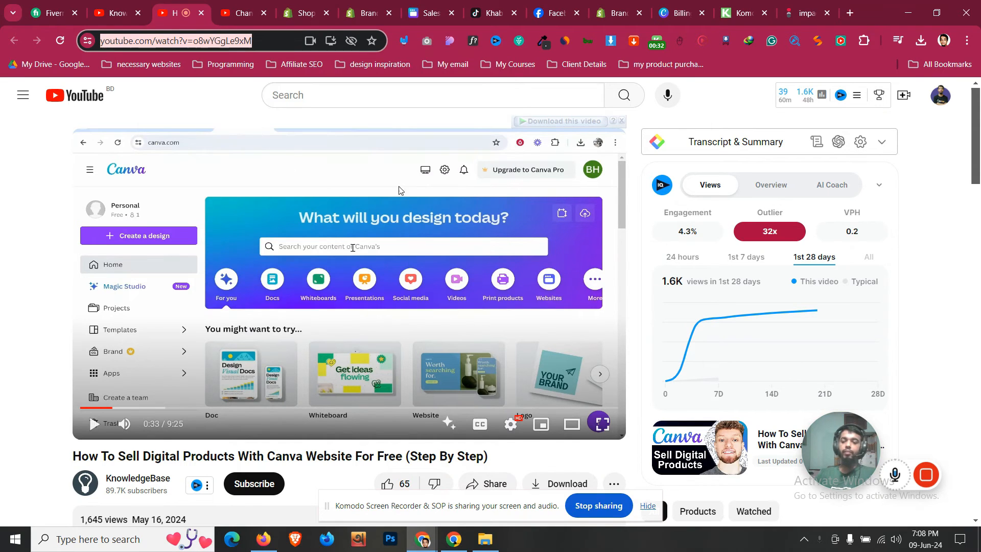
pyautogui.click(233, 41)
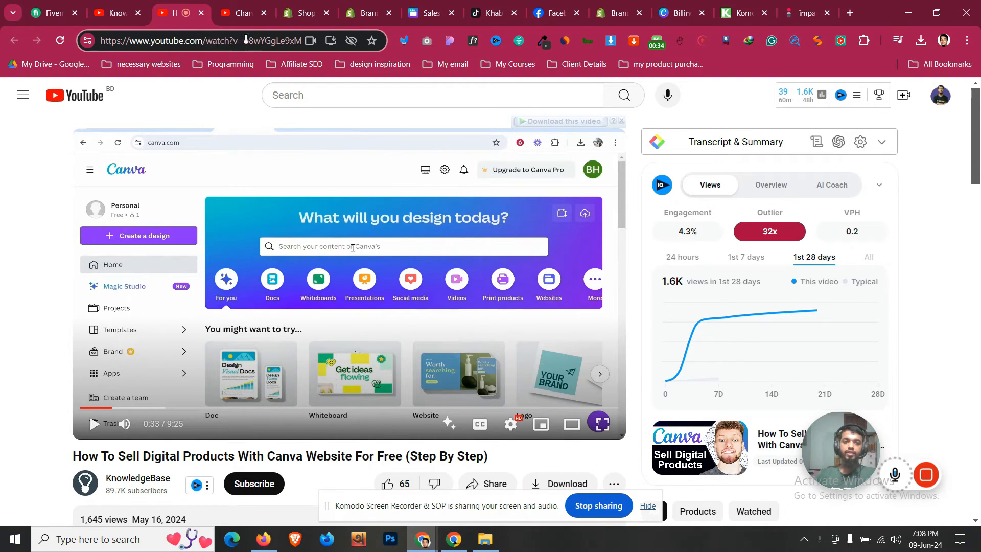
pyautogui.hotkey('ctrl', 'a')
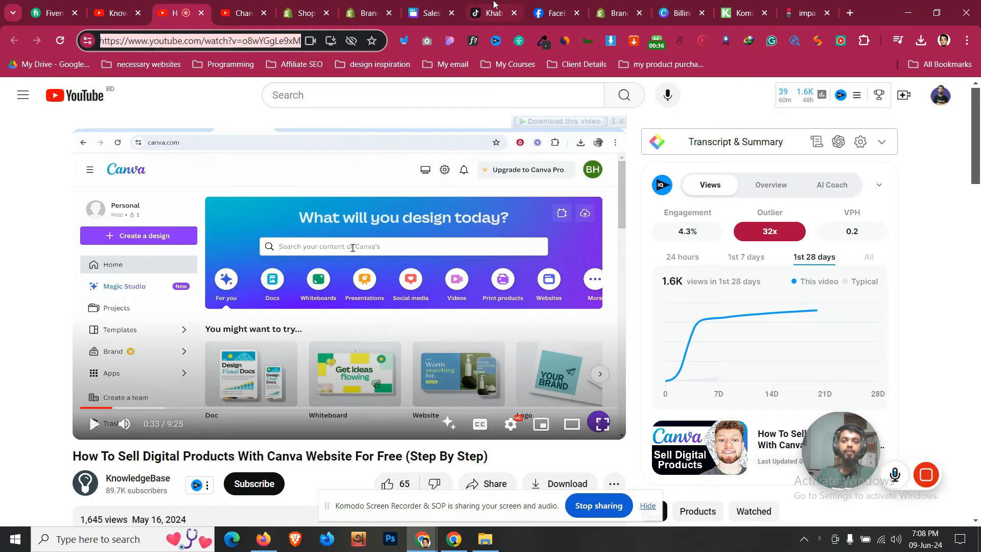
# - Return to the Sales Product Website design in Canva and search its apps for embed
pyautogui.click(440, 12)
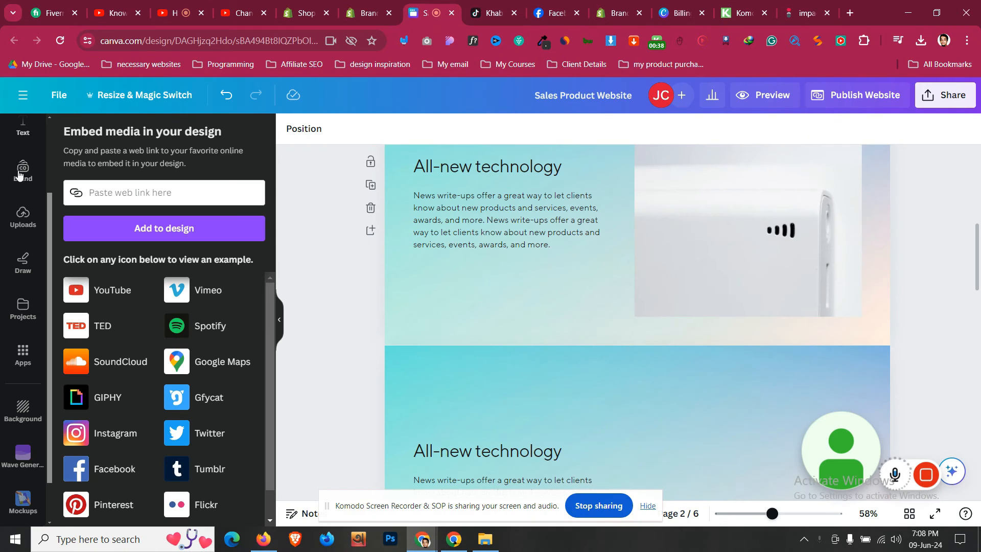
pyautogui.scroll(3, 20, 175)
pyautogui.click(22, 148)
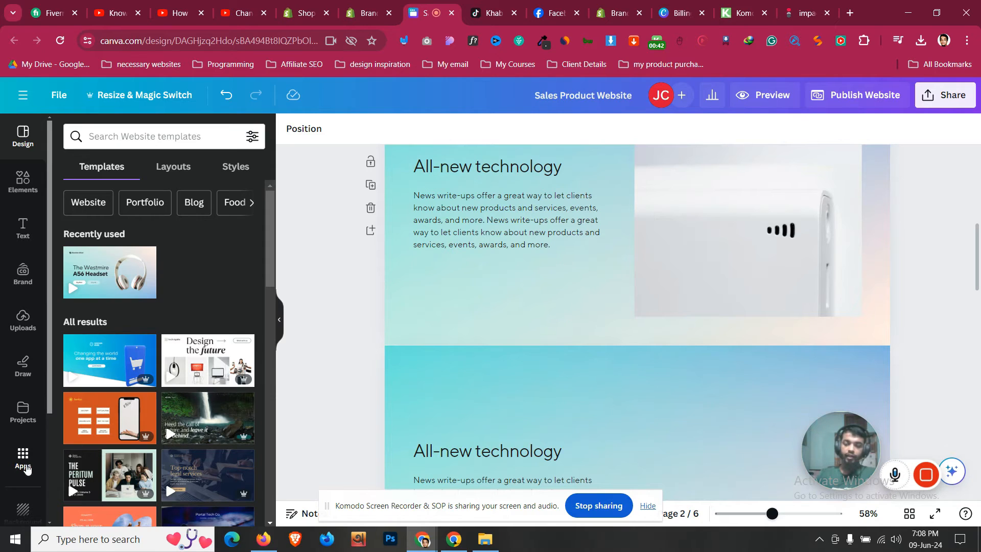
pyautogui.click(24, 460)
pyautogui.click(171, 144)
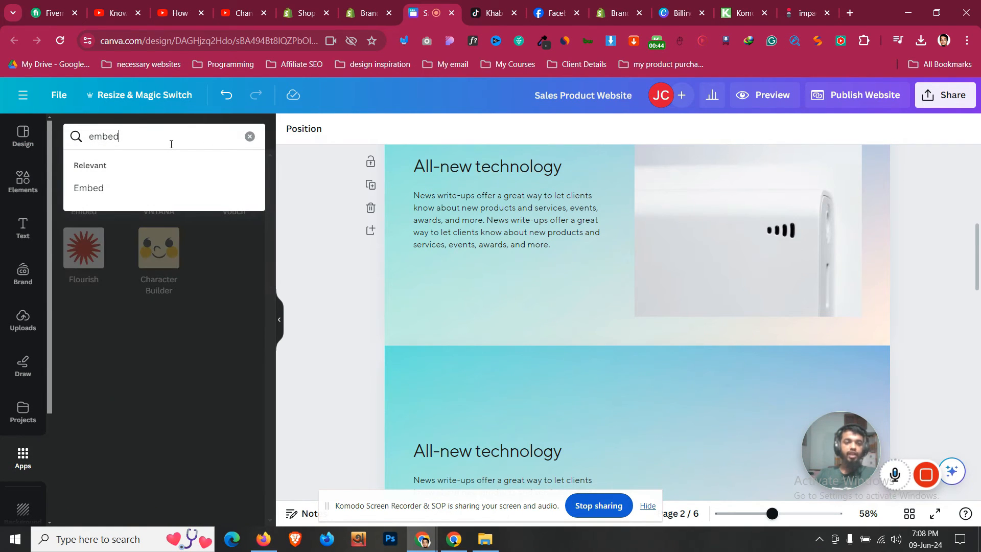
pyautogui.press('Return')
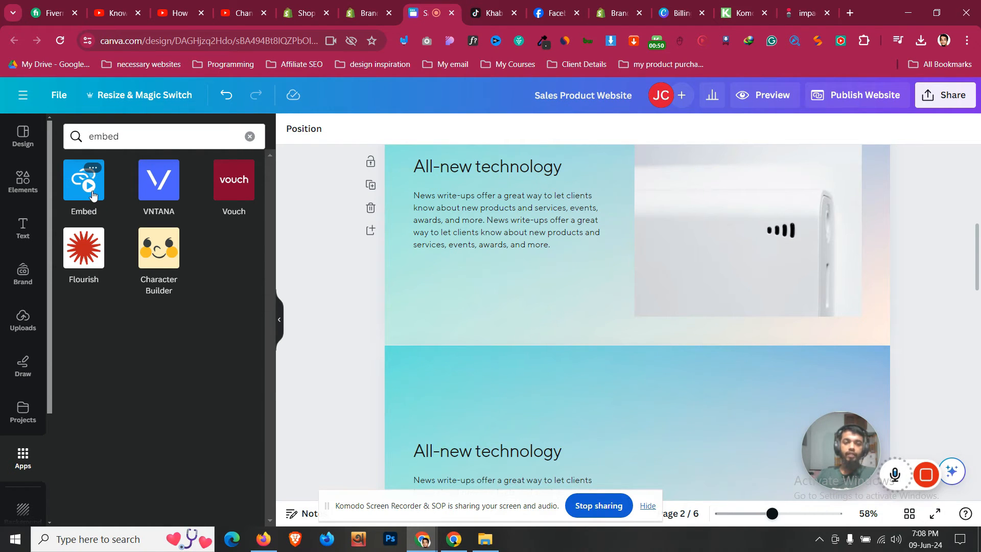
# - Add the copied YouTube video link to the design with the Embed app
pyautogui.click(89, 186)
pyautogui.click(192, 190)
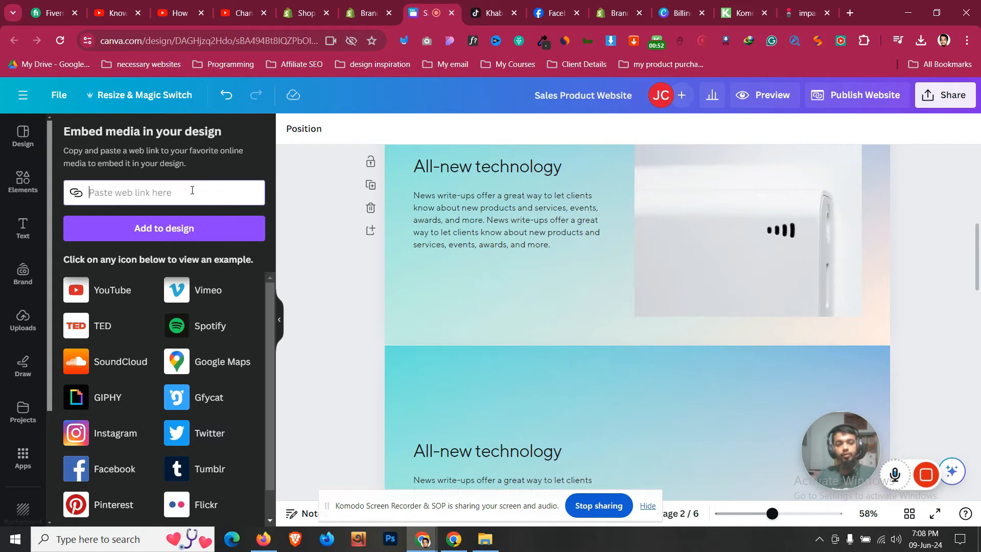
pyautogui.click(194, 230)
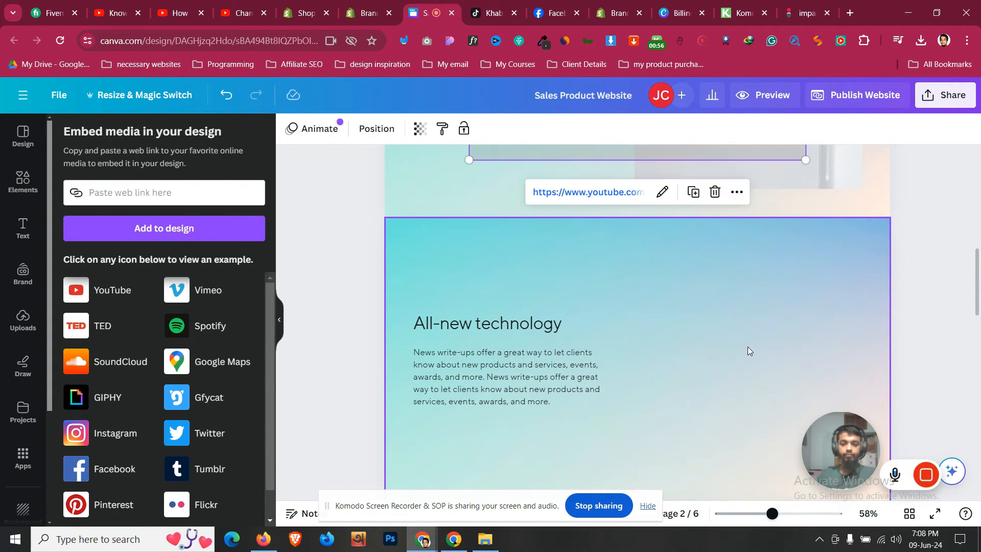
# - Move the YouTube embed from page 2 to the empty area beside the page 3 paragraph and shrink it to fit
pyautogui.scroll(-3, 747, 346)
pyautogui.scroll(6, 747, 346)
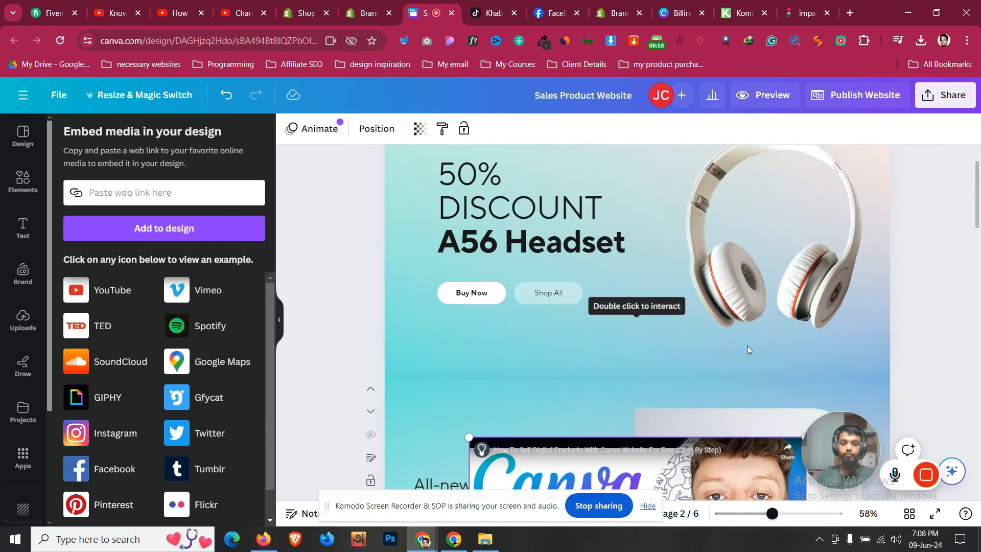
pyautogui.scroll(-5, 747, 345)
pyautogui.scroll(3, 736, 317)
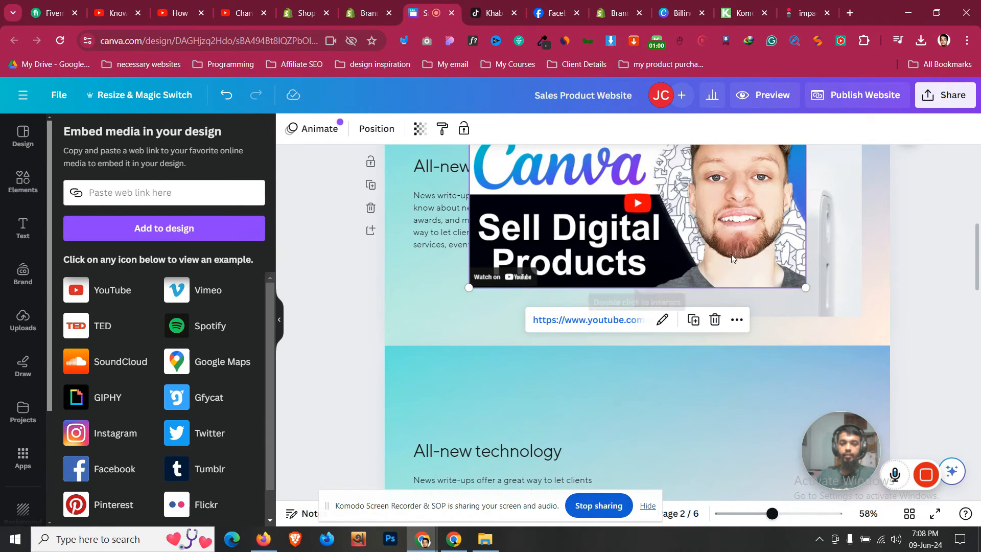
pyautogui.moveTo(731, 258); pyautogui.dragTo(781, 467)
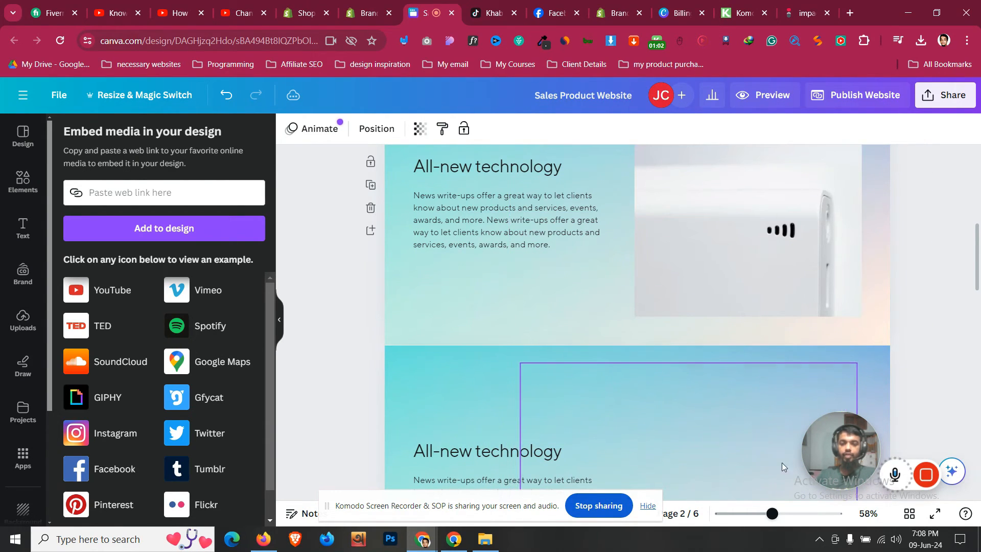
pyautogui.scroll(-4, 741, 397)
pyautogui.moveTo(769, 250); pyautogui.dragTo(794, 279)
pyautogui.moveTo(868, 366); pyautogui.dragTo(750, 300)
pyautogui.moveTo(716, 244); pyautogui.dragTo(829, 290)
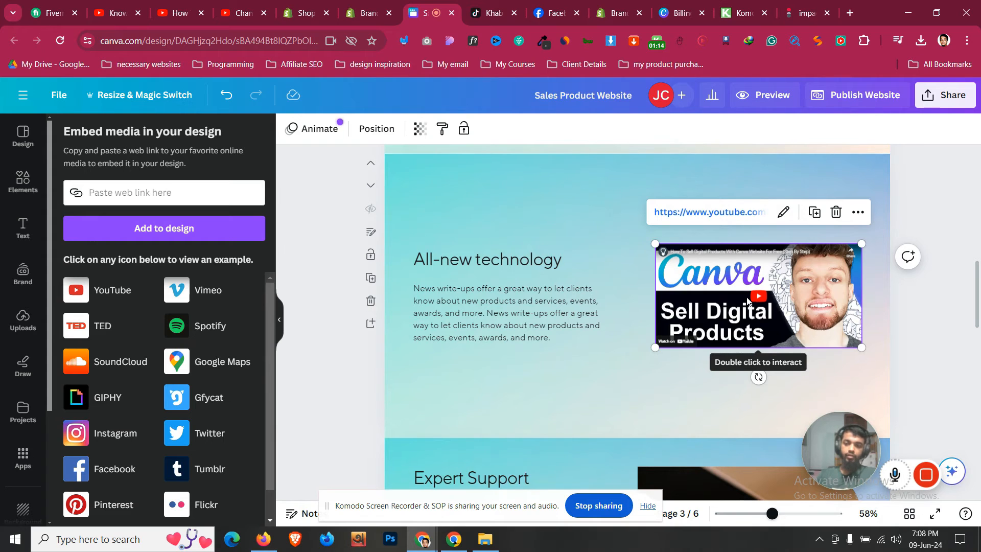
# - Check the YouTube embed's link and display mode, and look over the media sources offered by the Embed app
pyautogui.click(786, 212)
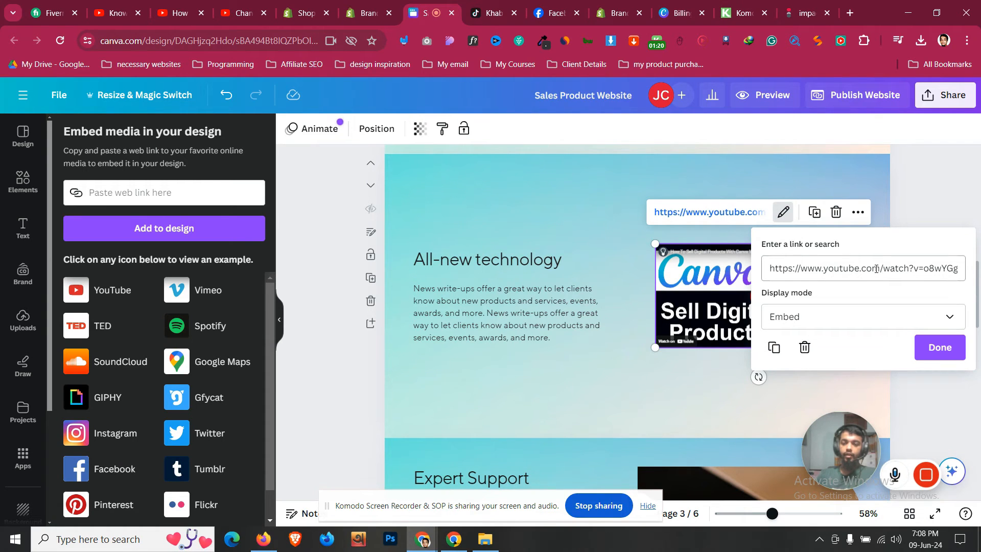
pyautogui.click(940, 347)
pyautogui.scroll(-1, 117, 391)
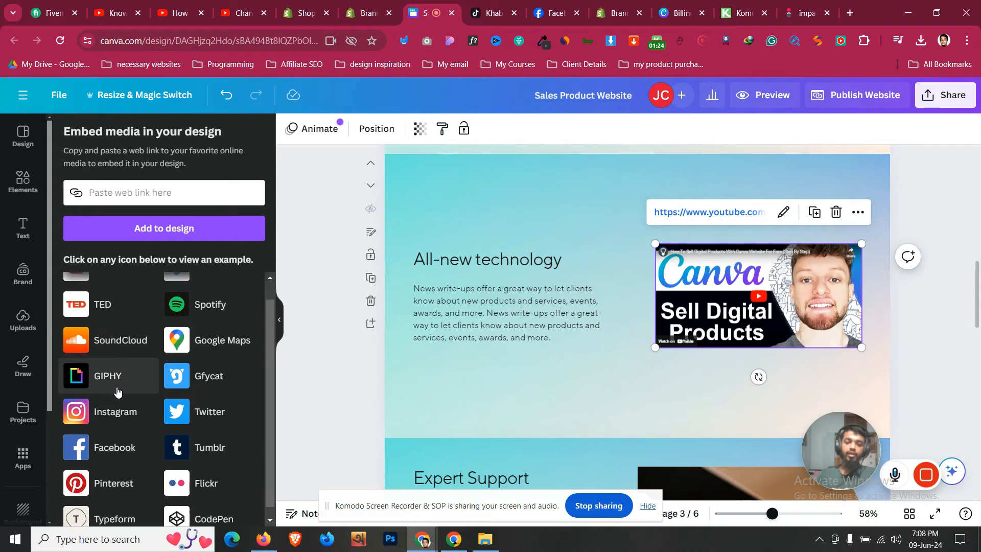
pyautogui.scroll(2, 117, 391)
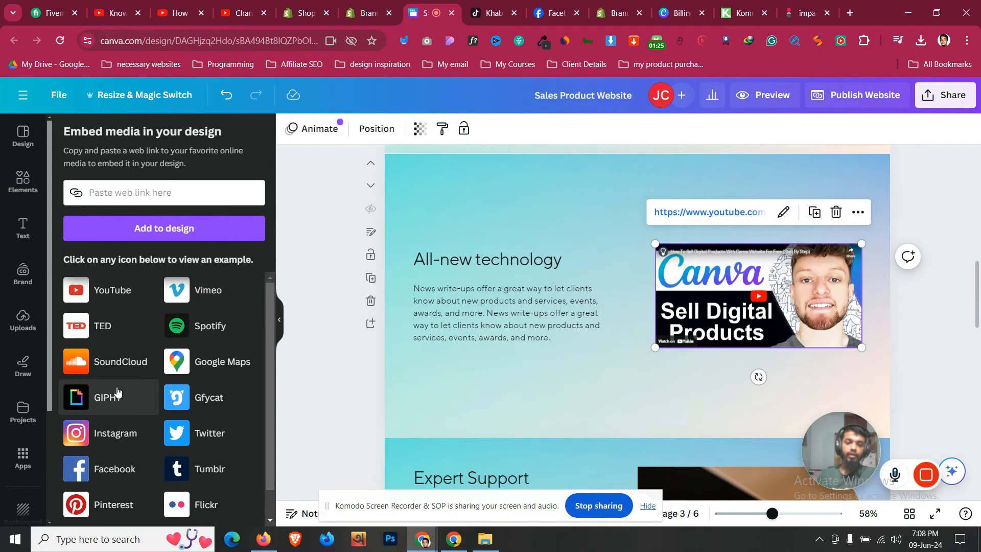
# - Copy the link of the open TikTok video and add it to the Sales Product Website design with the Embed app
pyautogui.click(496, 4)
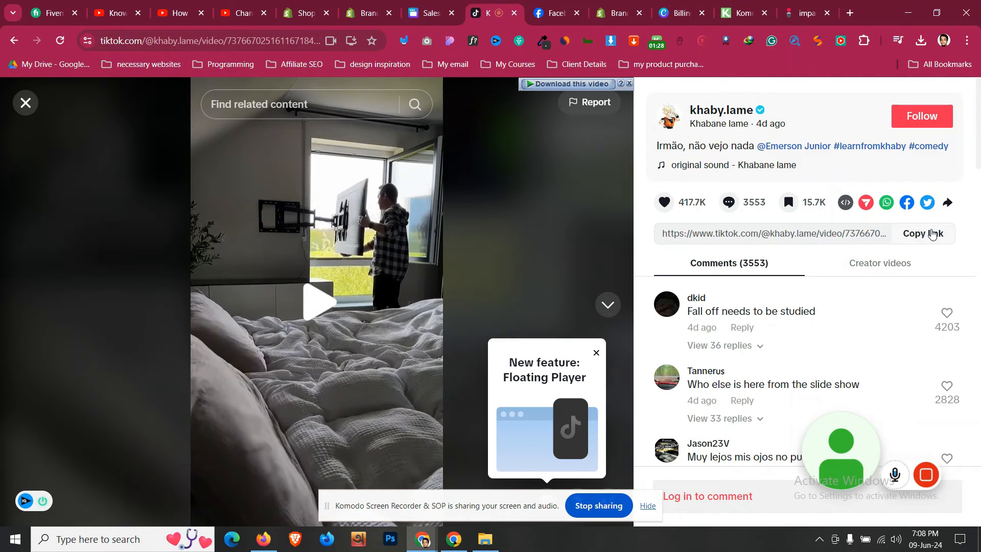
pyautogui.click(932, 233)
pyautogui.click(428, 13)
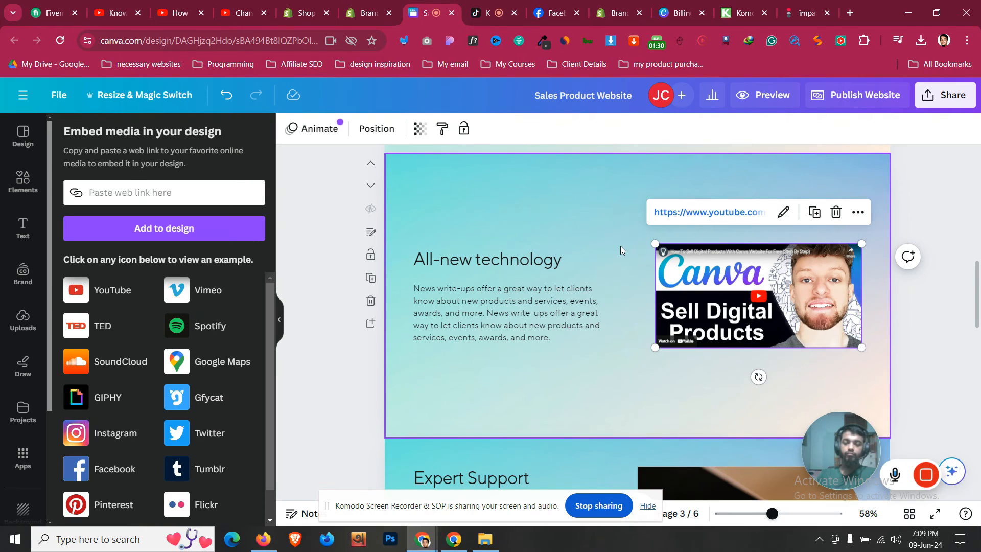
pyautogui.click(178, 199)
pyautogui.hotkey('ctrl', 'v')
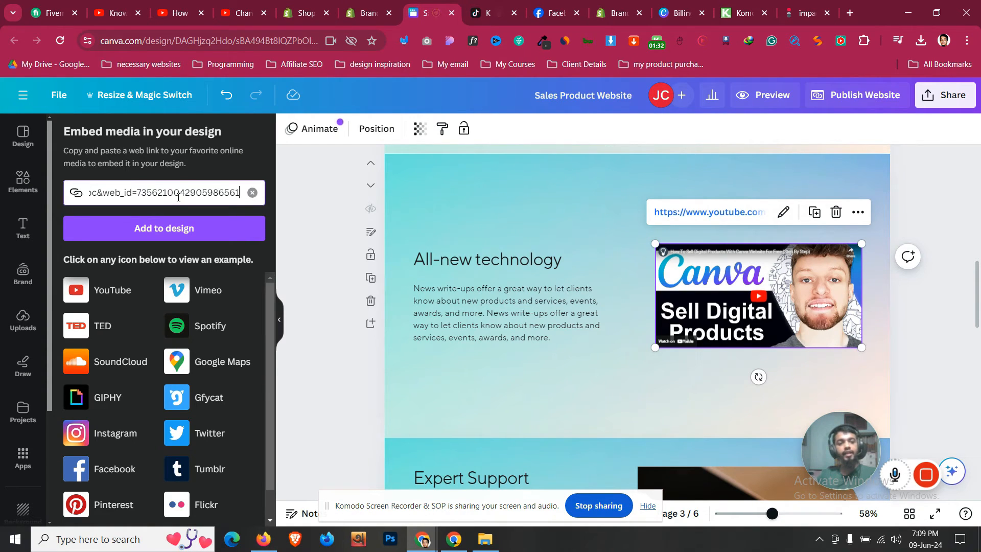
pyautogui.click(183, 225)
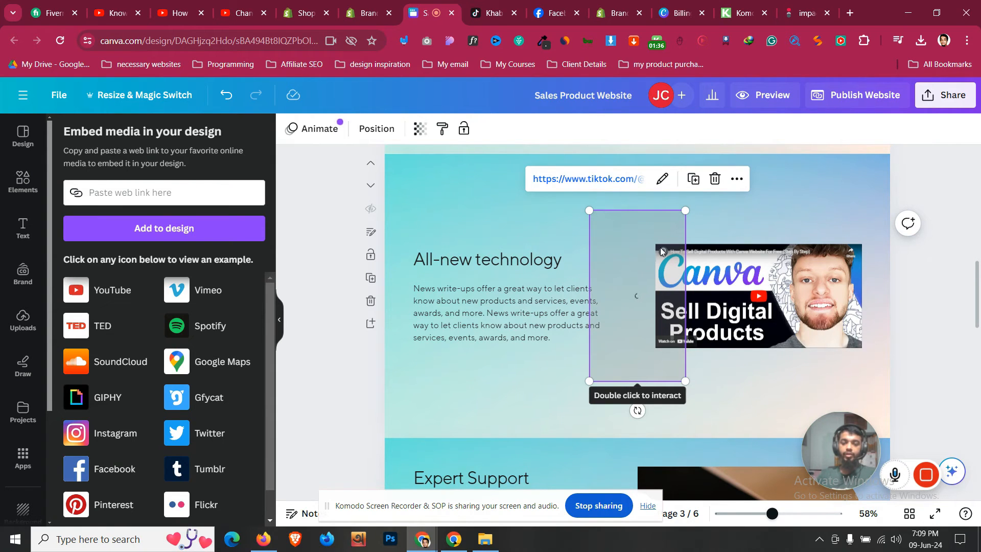
# - Move the YouTube embed up on page 3 and shift the TikTok embed over the text column
pyautogui.moveTo(774, 274); pyautogui.dragTo(768, 202)
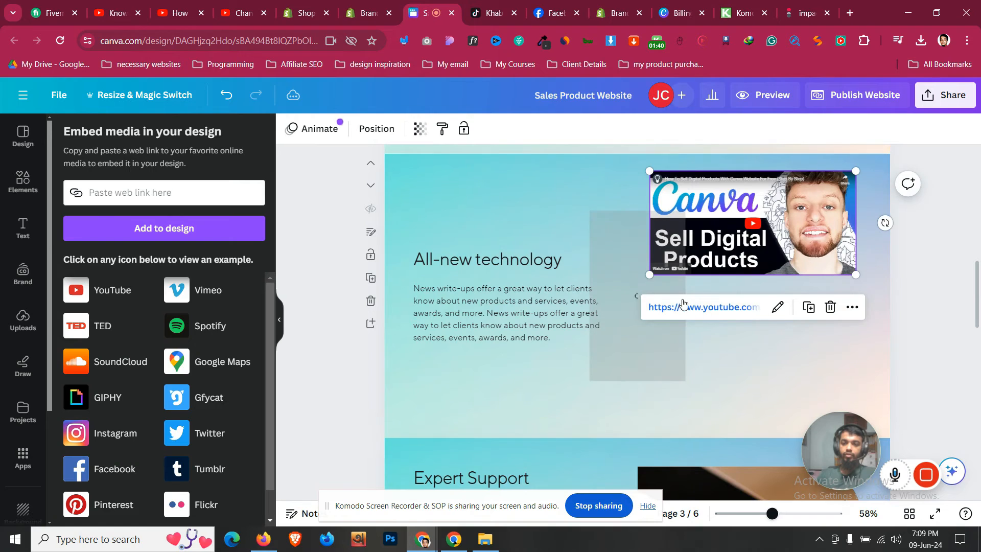
pyautogui.click(633, 326)
pyautogui.moveTo(630, 332); pyautogui.dragTo(752, 375)
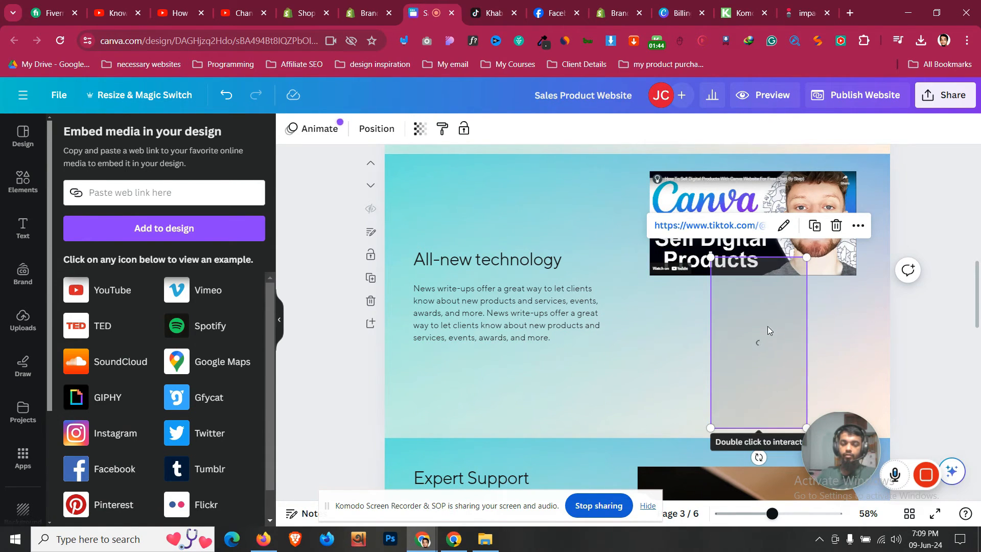
pyautogui.moveTo(737, 344); pyautogui.dragTo(509, 337)
# - Delete the page 3 paragraph and move the All-new technology heading up near the section's top edge
pyautogui.click(509, 337)
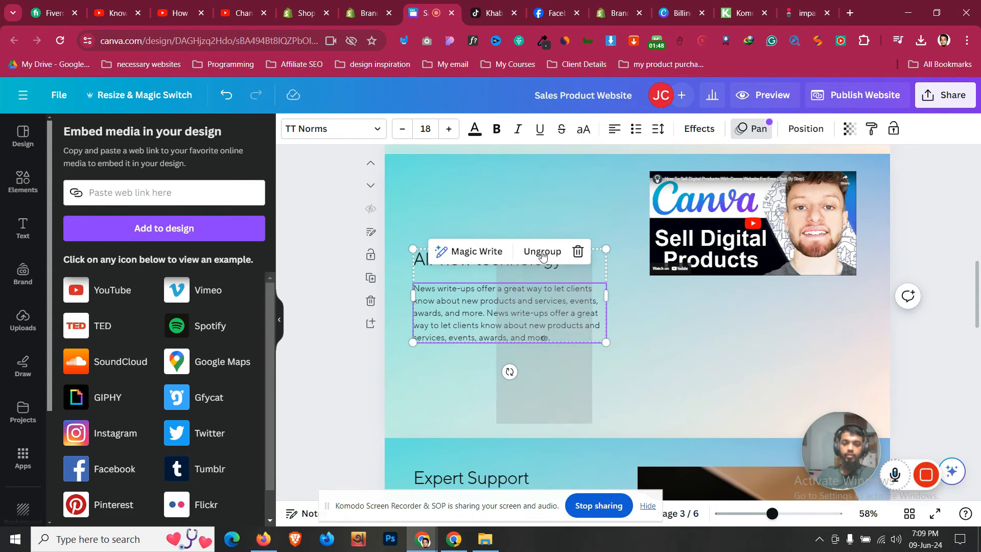
pyautogui.click(582, 255)
pyautogui.doubleClick(465, 256)
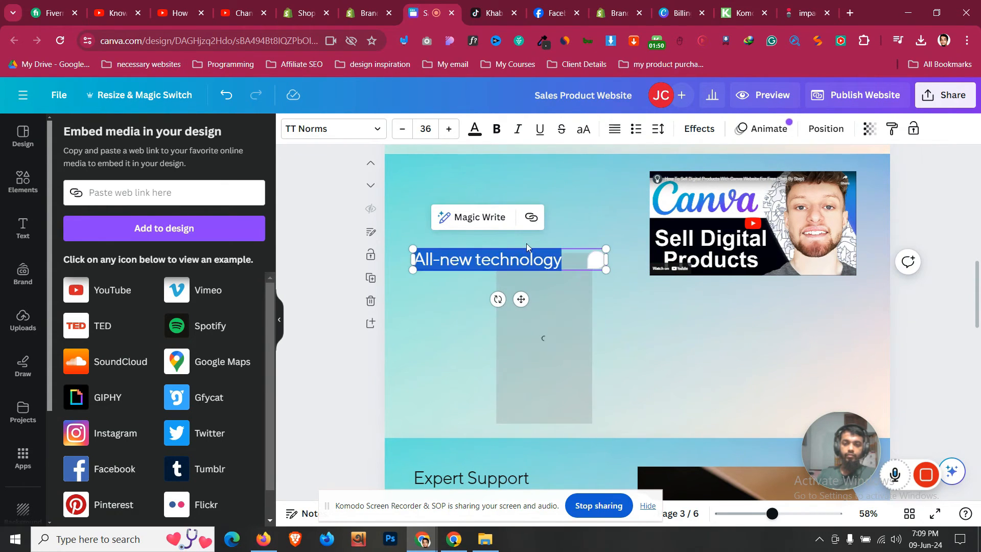
pyautogui.click(463, 294)
pyautogui.moveTo(472, 264); pyautogui.dragTo(472, 196)
# - Place the TikTok embed under the heading, then lower and enlarge the YouTube embed beside it
pyautogui.click(534, 301)
pyautogui.moveTo(534, 301); pyautogui.dragTo(454, 268)
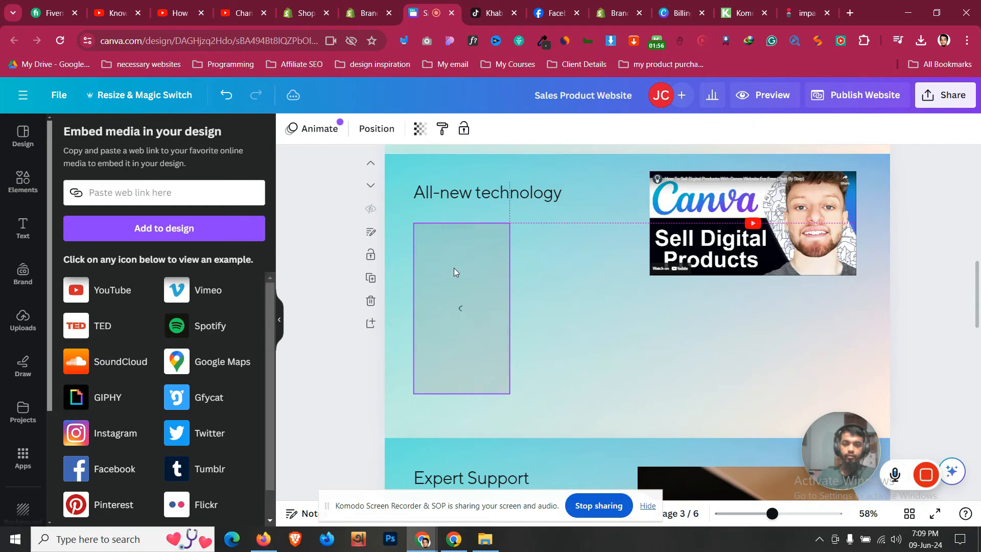
pyautogui.moveTo(740, 248); pyautogui.dragTo(740, 313)
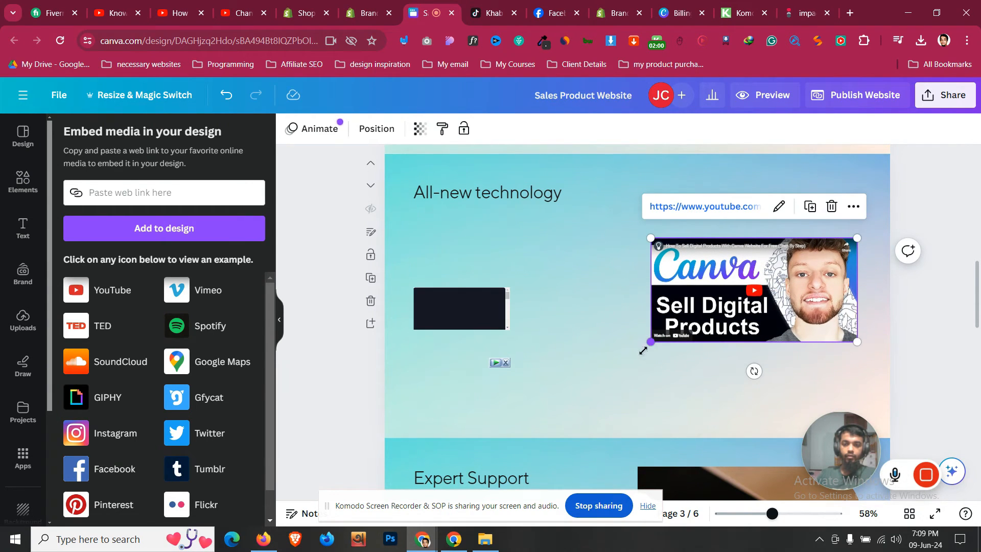
pyautogui.moveTo(651, 342); pyautogui.dragTo(615, 384)
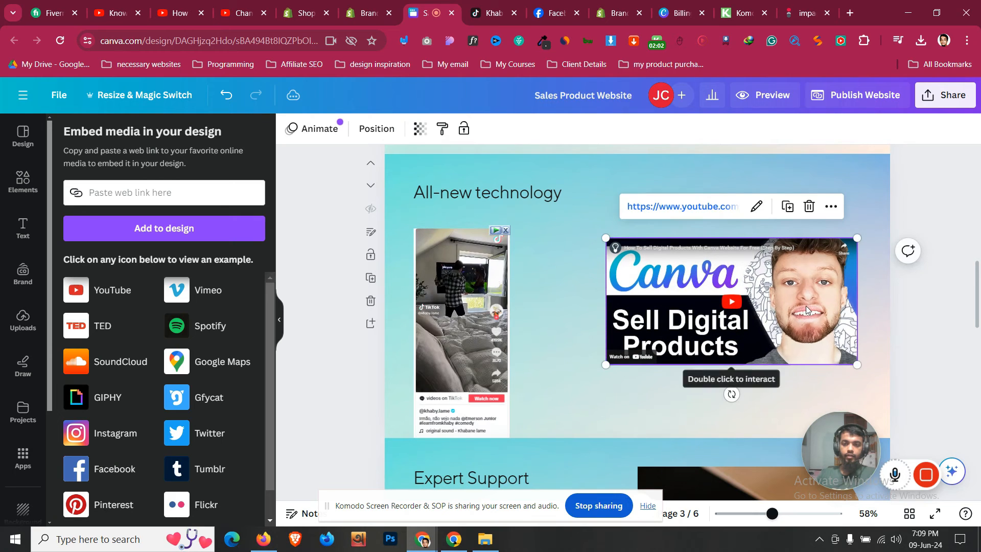
pyautogui.moveTo(805, 305); pyautogui.dragTo(817, 304)
# - Shrink the TikTok embed to fit within the section, aligning it and the YouTube embed with opposite page margins
pyautogui.moveTo(481, 437); pyautogui.dragTo(480, 395)
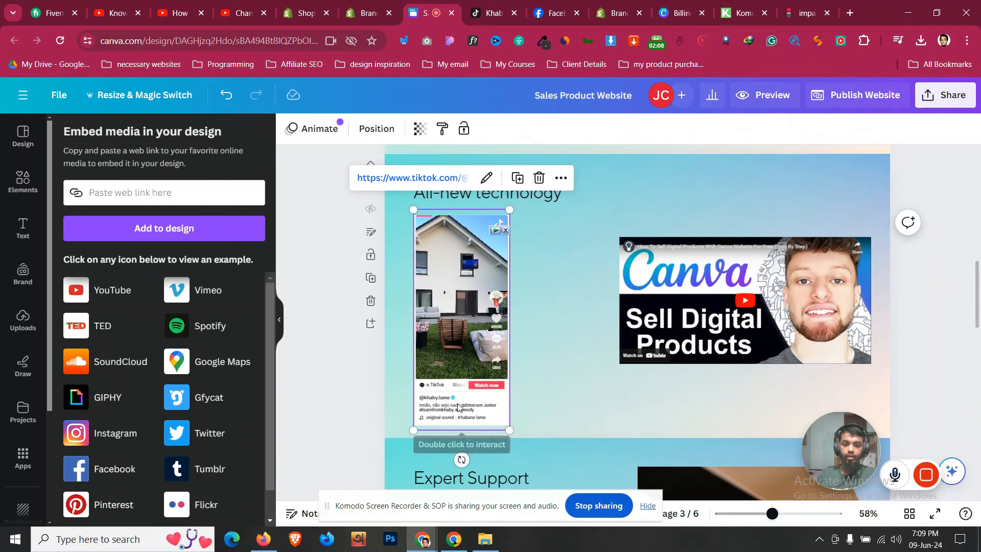
pyautogui.moveTo(464, 427); pyautogui.dragTo(571, 355)
pyautogui.moveTo(461, 187); pyautogui.dragTo(494, 217)
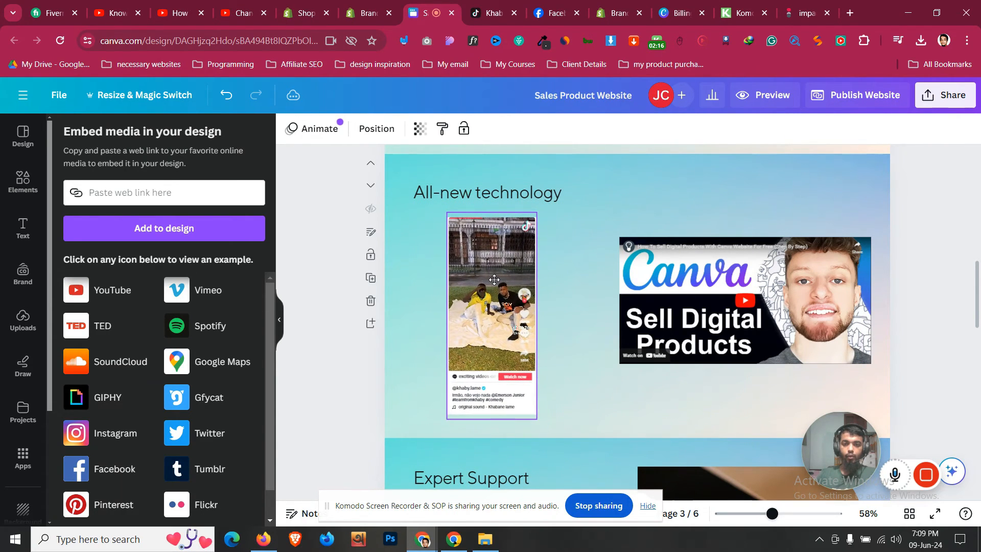
pyautogui.moveTo(780, 276)
pyautogui.mouseDown()
pyautogui.moveTo(762, 276)
pyautogui.moveTo(770, 276)
pyautogui.mouseUp()
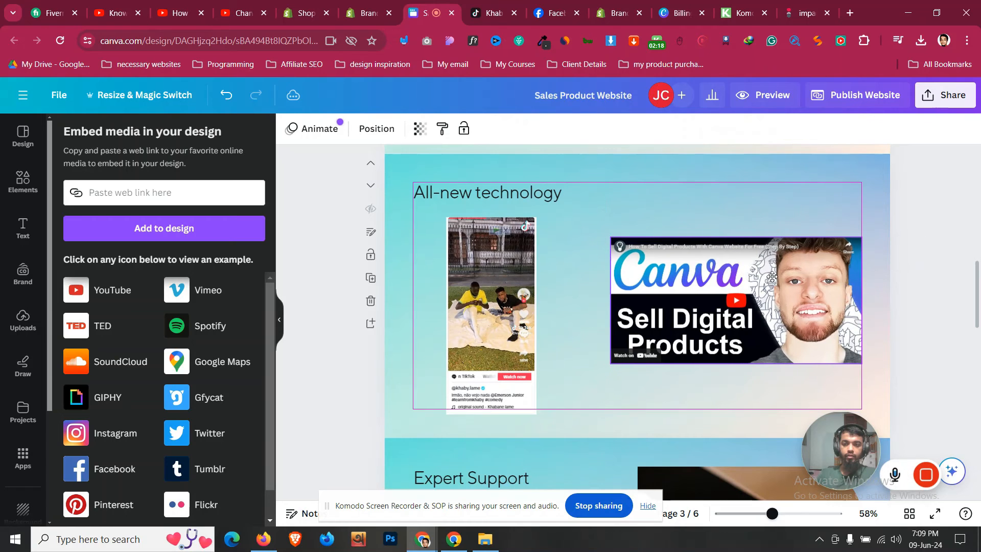
pyautogui.moveTo(491, 257); pyautogui.dragTo(460, 257)
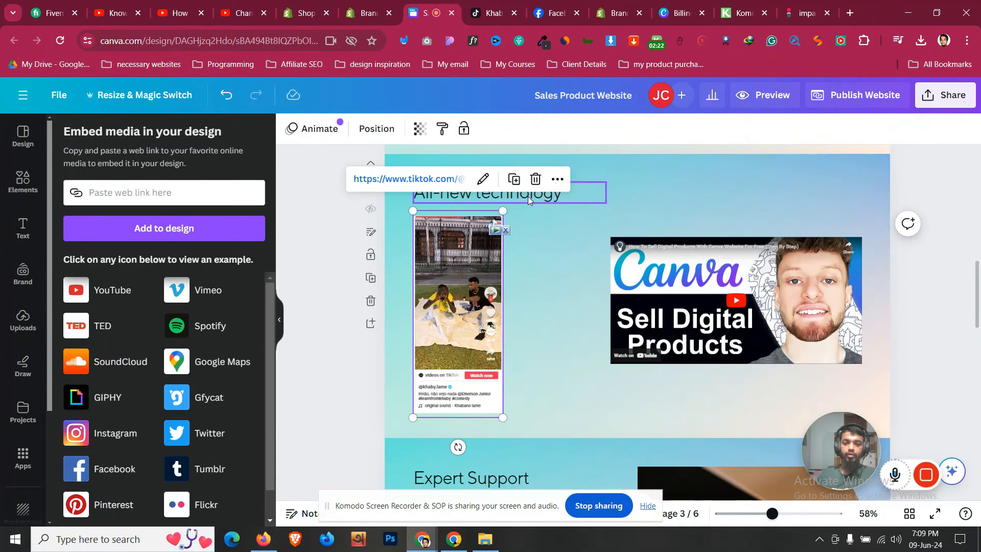
# - Center the All-new technology heading above the videos and enlarge the YouTube embed toward the TikTok embed
pyautogui.moveTo(529, 194); pyautogui.dragTo(671, 183)
pyautogui.click(684, 288)
pyautogui.moveTo(612, 362); pyautogui.dragTo(549, 394)
pyautogui.moveTo(790, 339); pyautogui.dragTo(791, 332)
pyautogui.click(937, 315)
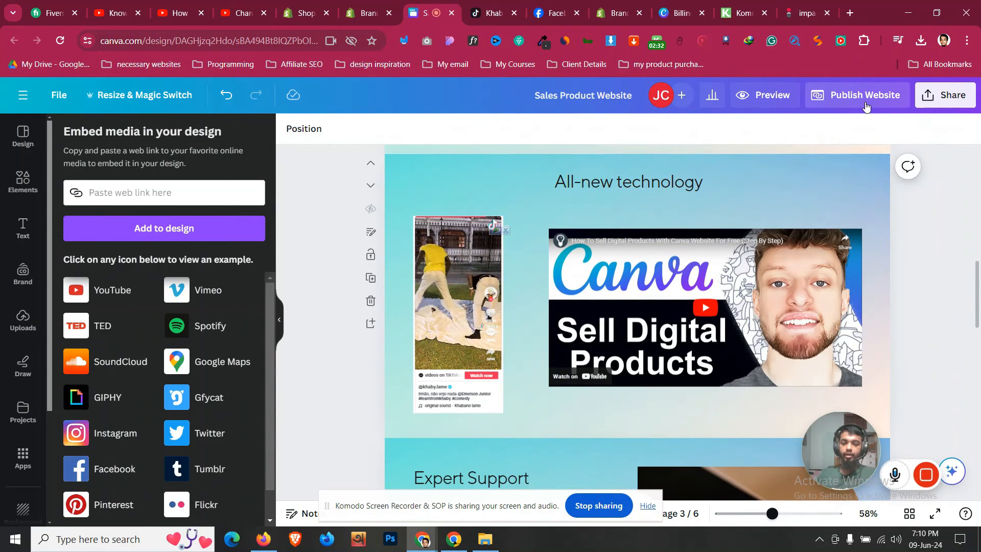
# - Preview the website in mobile view and examine how the All-new technology section and its two video embeds are laid out
pyautogui.click(865, 102)
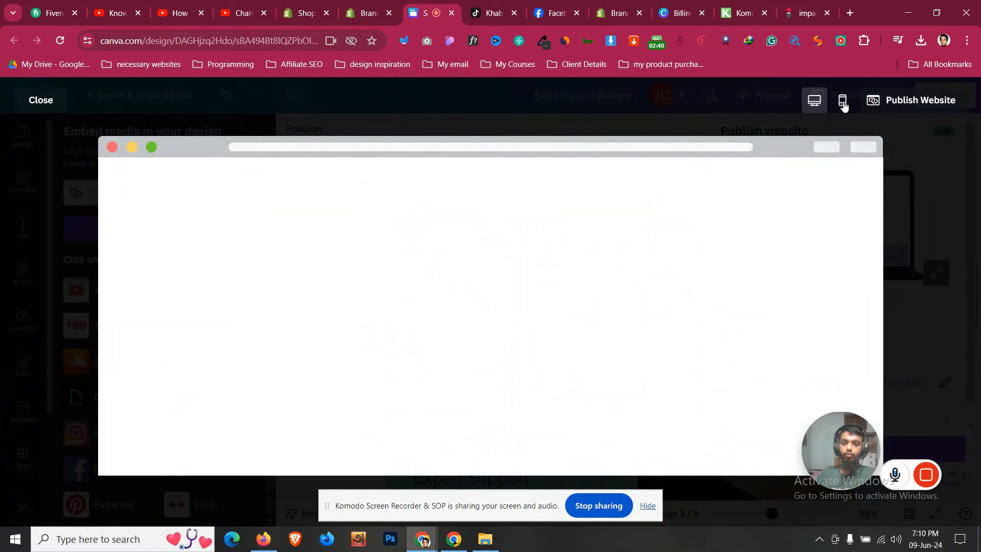
pyautogui.click(842, 103)
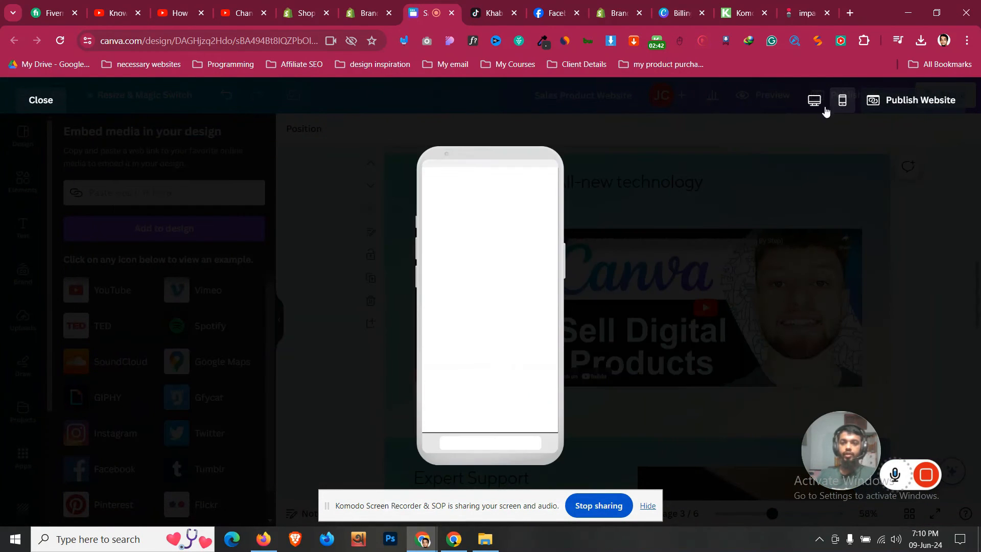
pyautogui.scroll(-8, 526, 232)
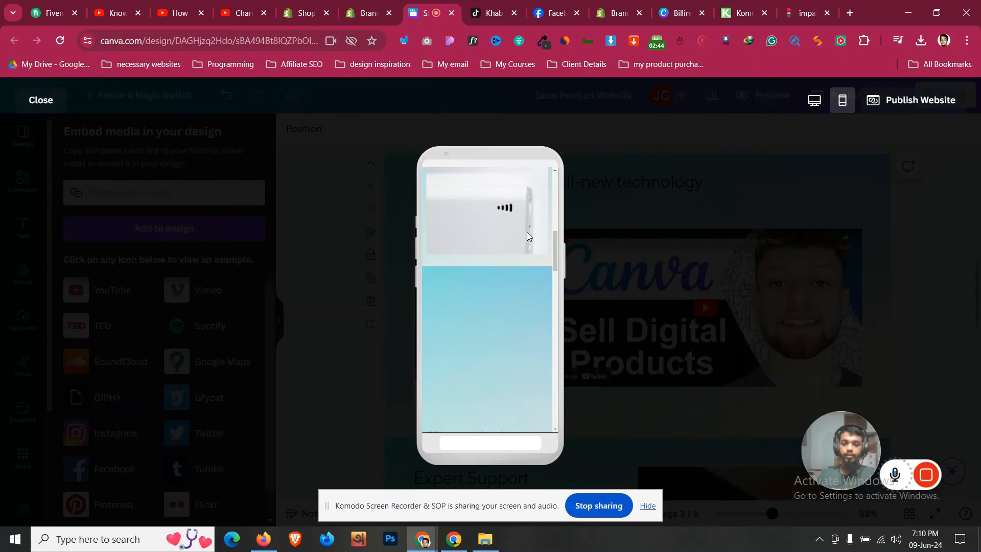
pyautogui.scroll(-2, 528, 236)
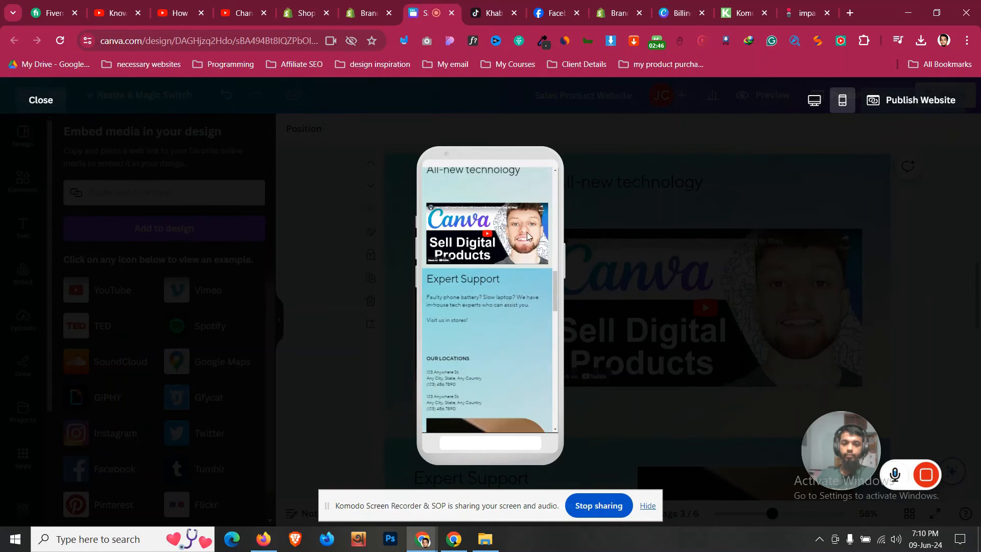
pyautogui.scroll(3, 527, 236)
pyautogui.scroll(-5, 527, 236)
pyautogui.scroll(-1, 527, 233)
pyautogui.scroll(7, 526, 232)
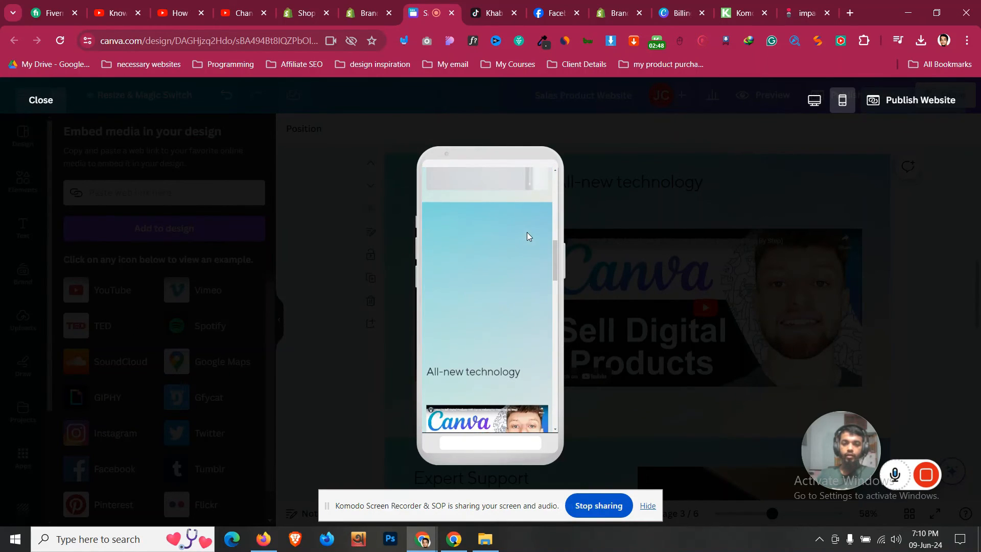
pyautogui.scroll(-2, 526, 232)
pyautogui.scroll(2, 527, 233)
pyautogui.scroll(-3, 485, 243)
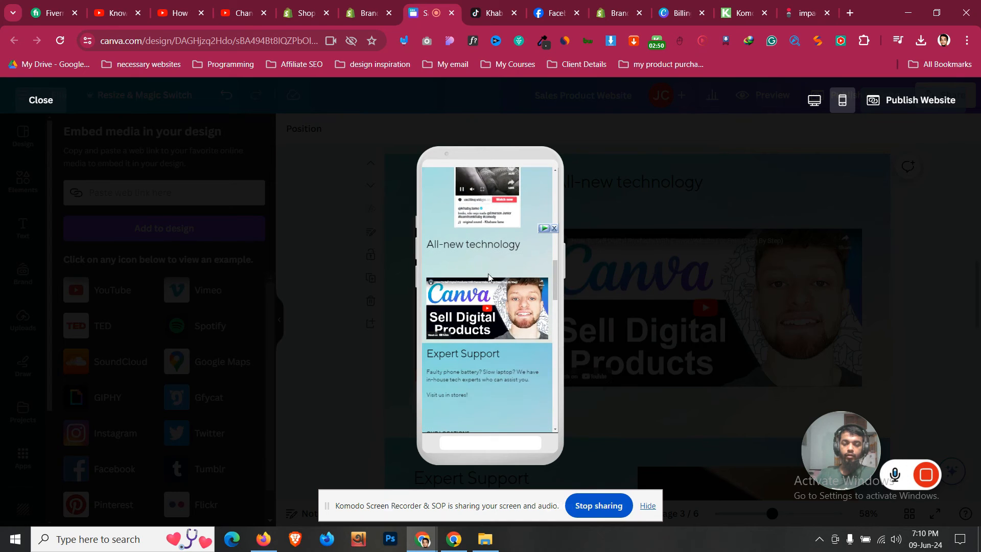
pyautogui.scroll(1, 477, 274)
pyautogui.scroll(3, 478, 277)
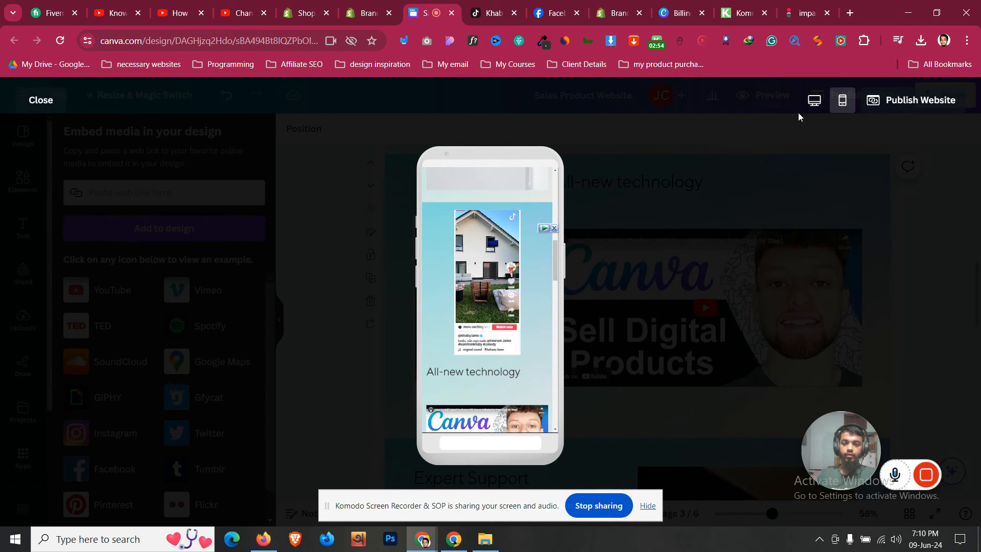
# - Switch the preview back to desktop view and publish the updated website with Resize on mobile enabled
pyautogui.click(813, 103)
pyautogui.click(935, 100)
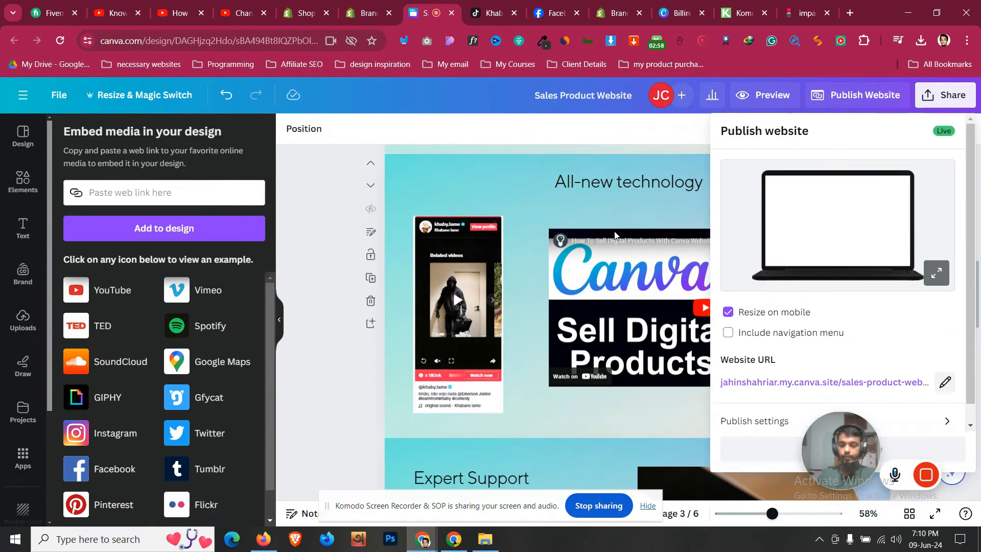
pyautogui.scroll(-1, 850, 397)
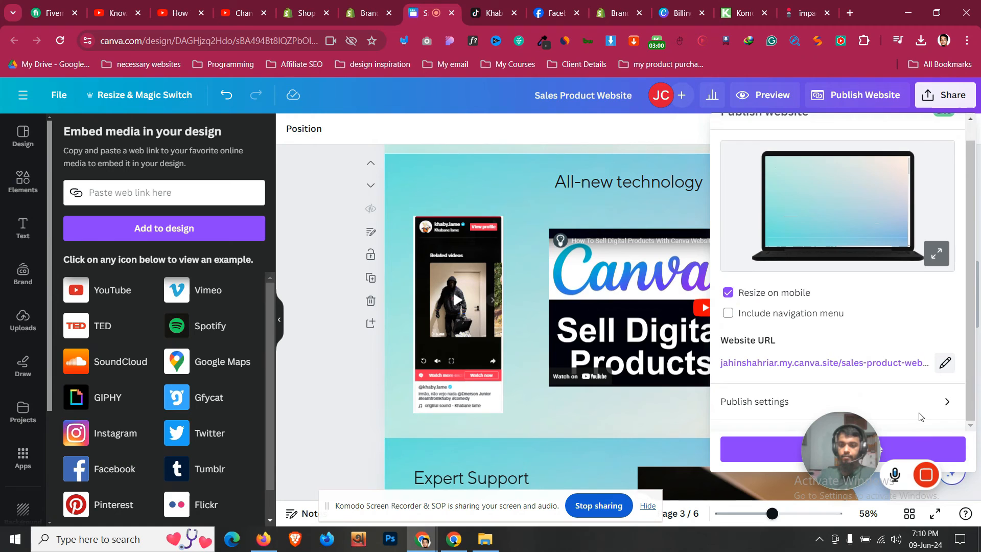
pyautogui.click(932, 451)
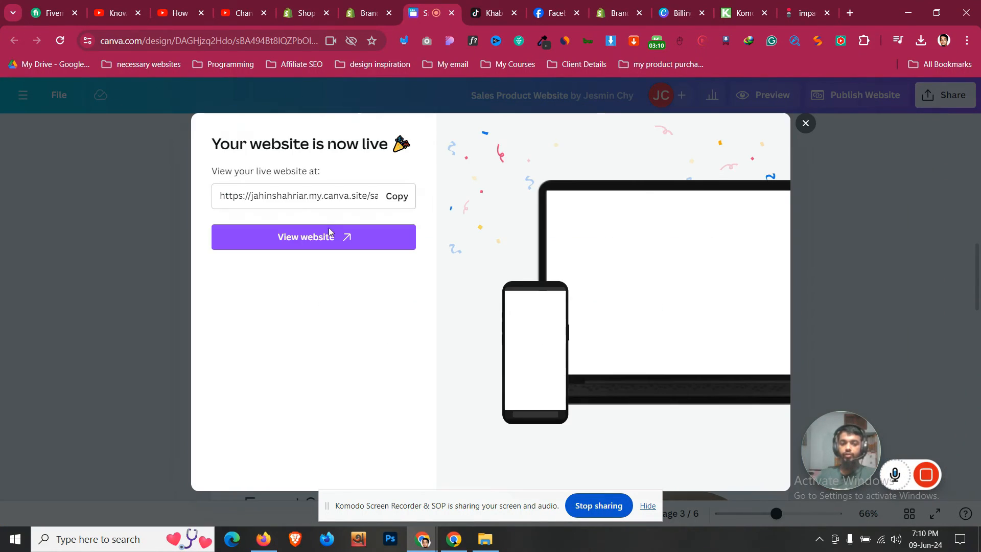
# - Open the published website and examine the All-new technology section with its video embeds
pyautogui.click(329, 245)
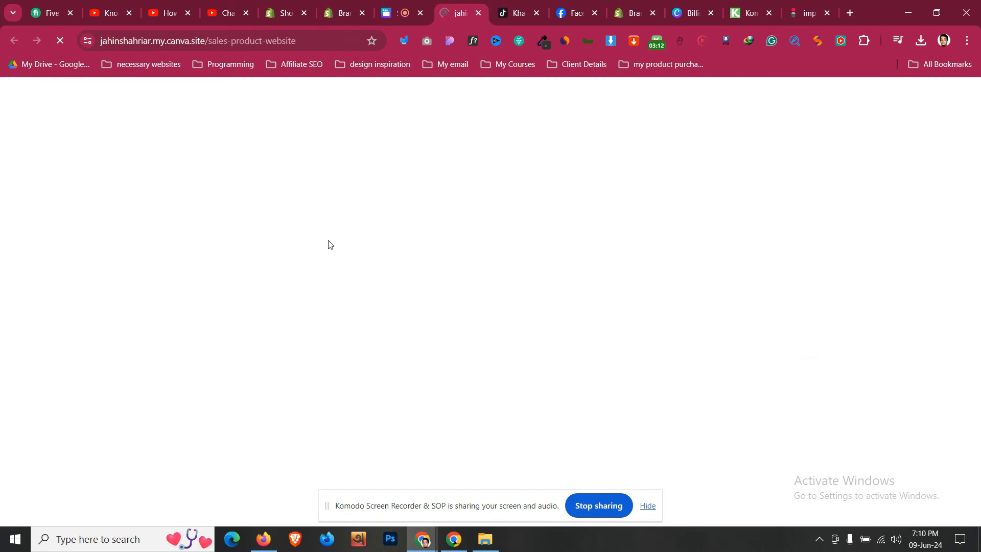
pyautogui.scroll(-5, 331, 230)
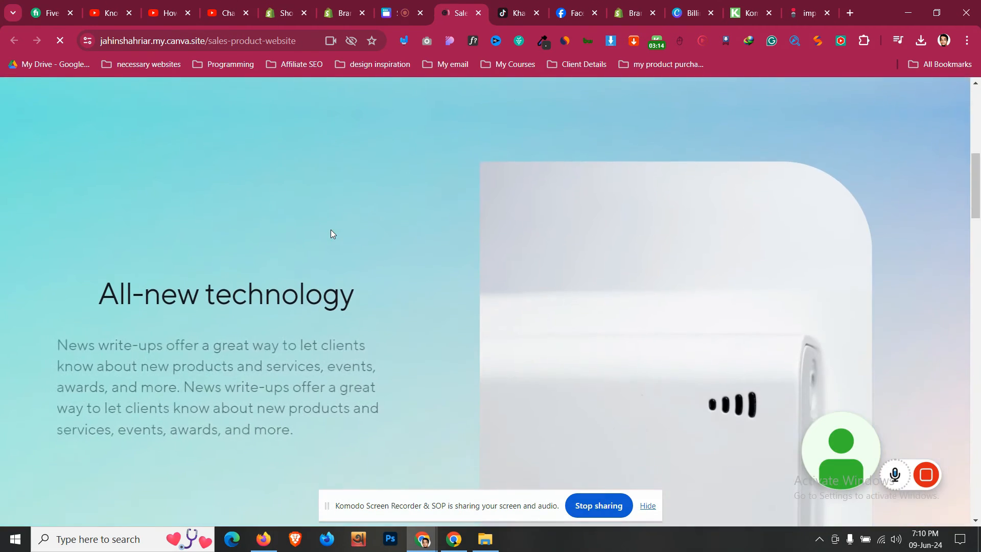
pyautogui.scroll(-10, 331, 232)
pyautogui.scroll(2, 331, 234)
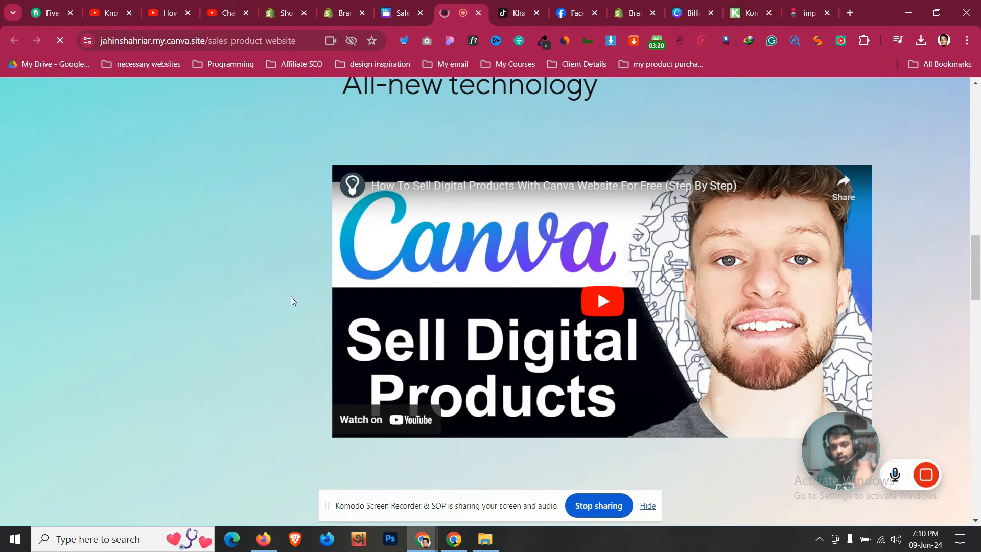
pyautogui.scroll(-5, 210, 258)
pyautogui.scroll(5, 210, 257)
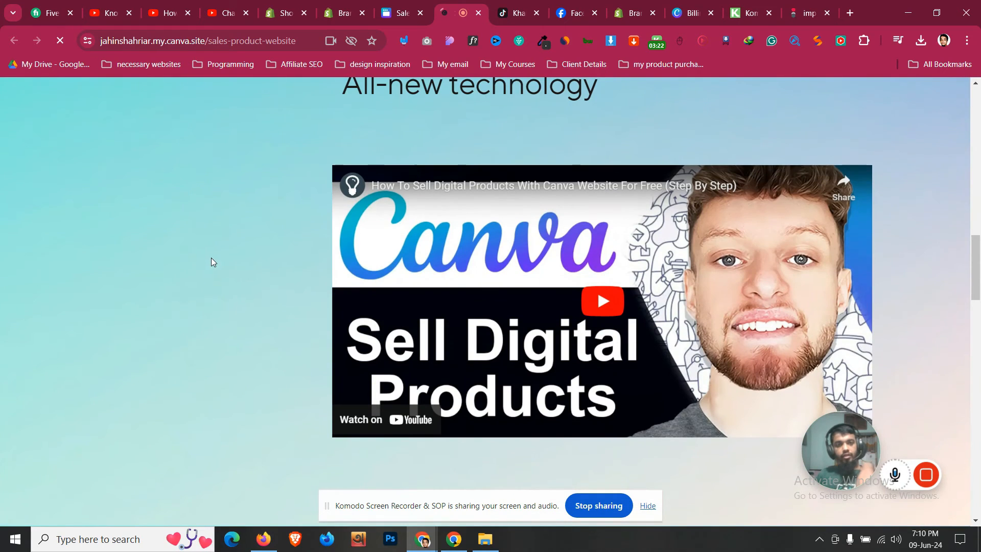
# - Test the live YouTube embed by playing and pausing it, and check the TikTok embed beside it
pyautogui.click(588, 288)
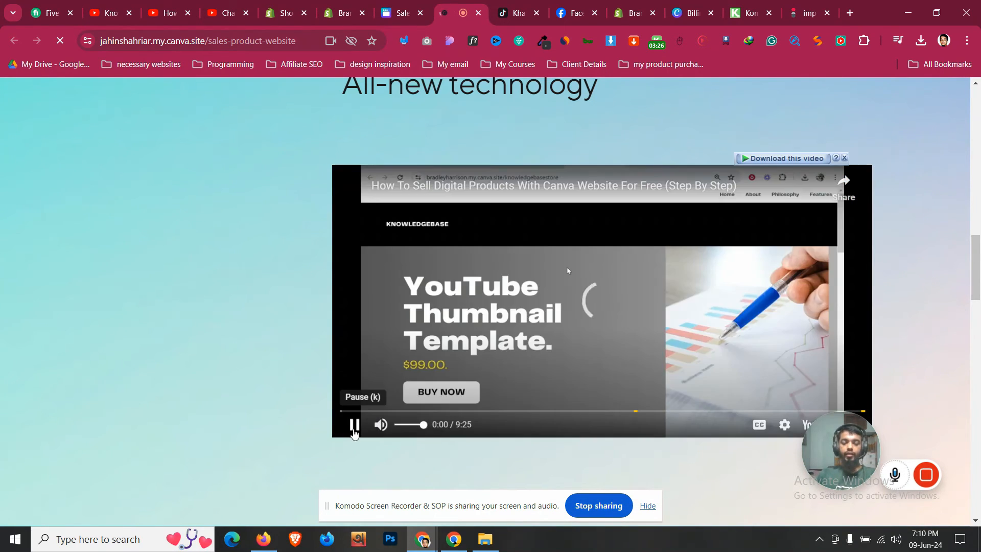
pyautogui.click(353, 429)
pyautogui.scroll(1, 245, 294)
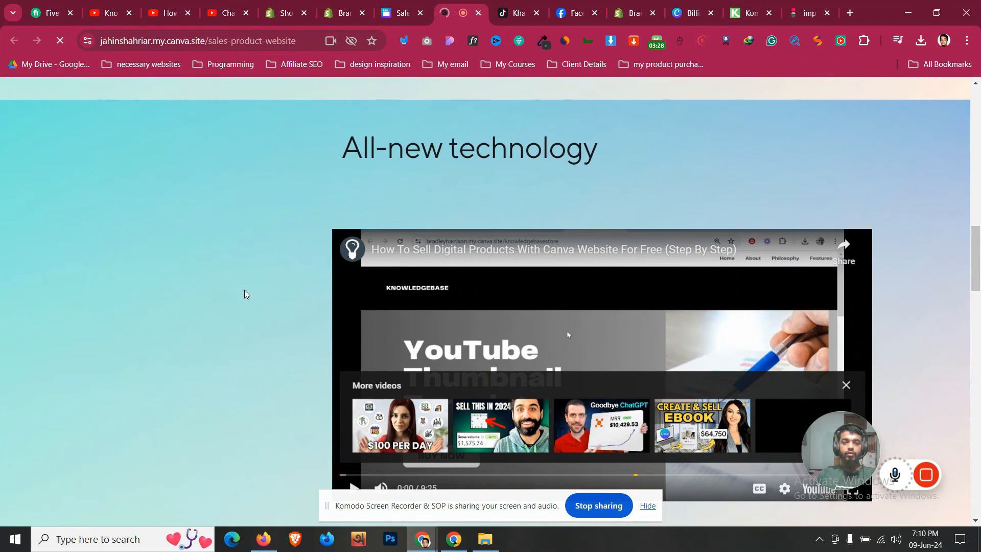
pyautogui.scroll(-2, 205, 304)
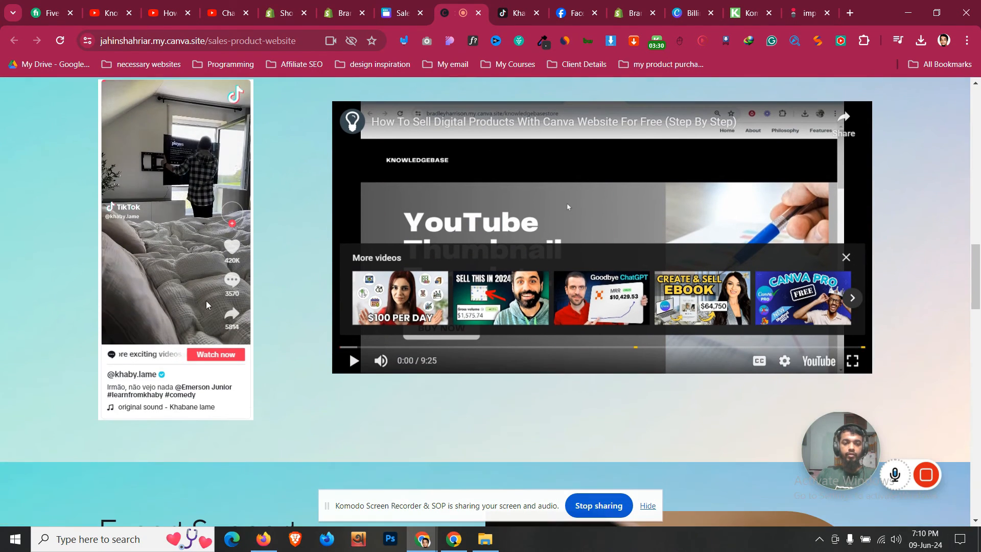
pyautogui.scroll(2, 215, 301)
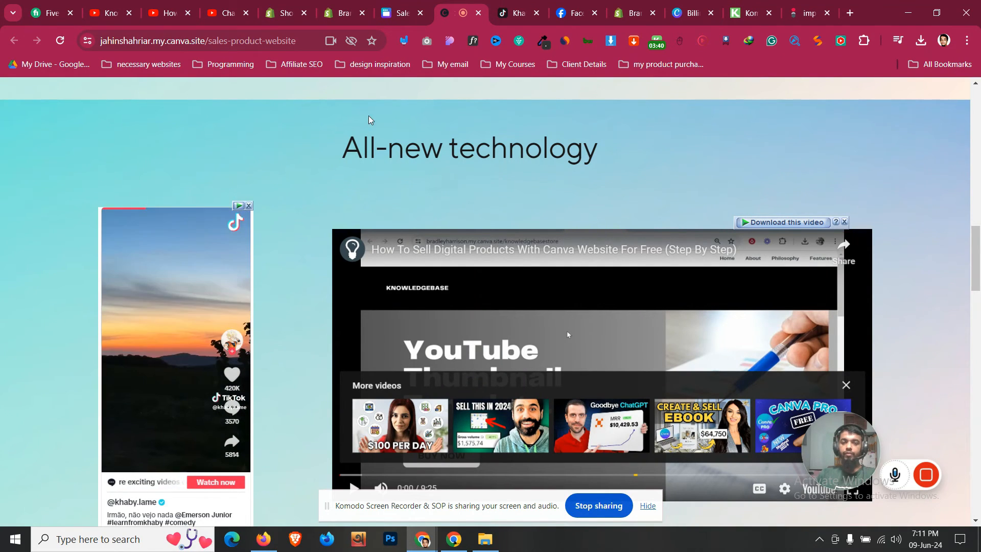
# - Switch to the Shopify admin and open the imported pages list in the Canvify app
pyautogui.click(341, 12)
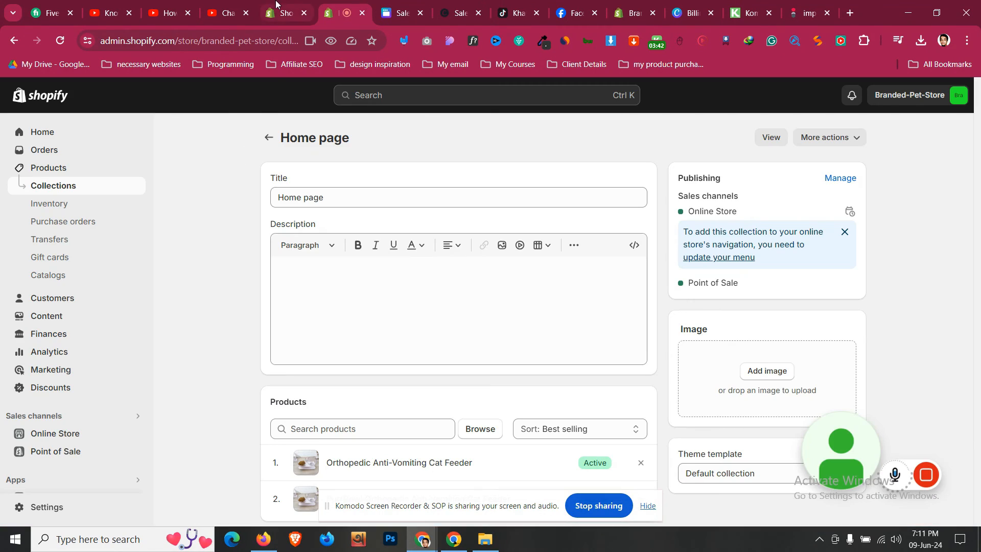
pyautogui.click(276, 4)
pyautogui.click(327, 8)
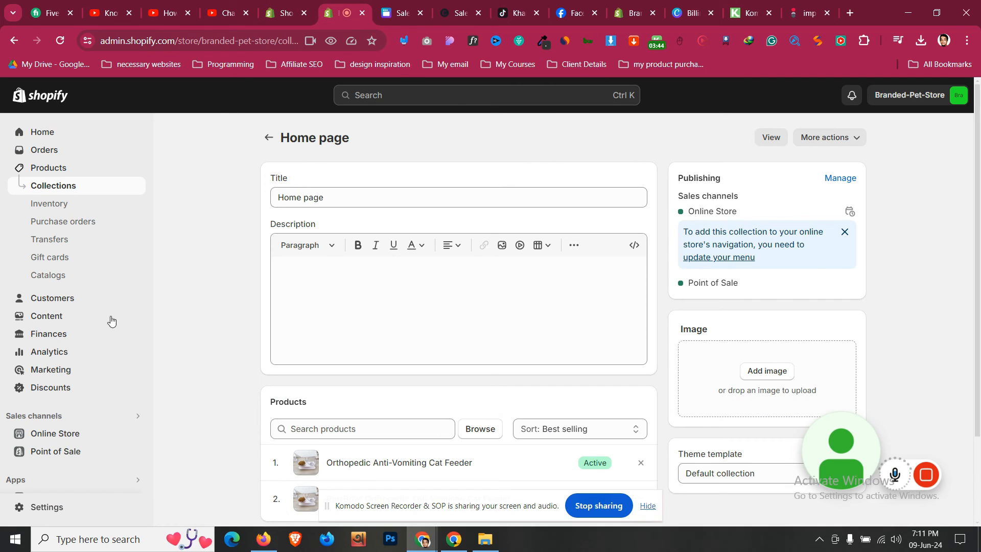
pyautogui.click(96, 486)
pyautogui.press('Down')
pyautogui.press('Down')
pyautogui.press('Down')
pyautogui.press('Down')
pyautogui.press('Down')
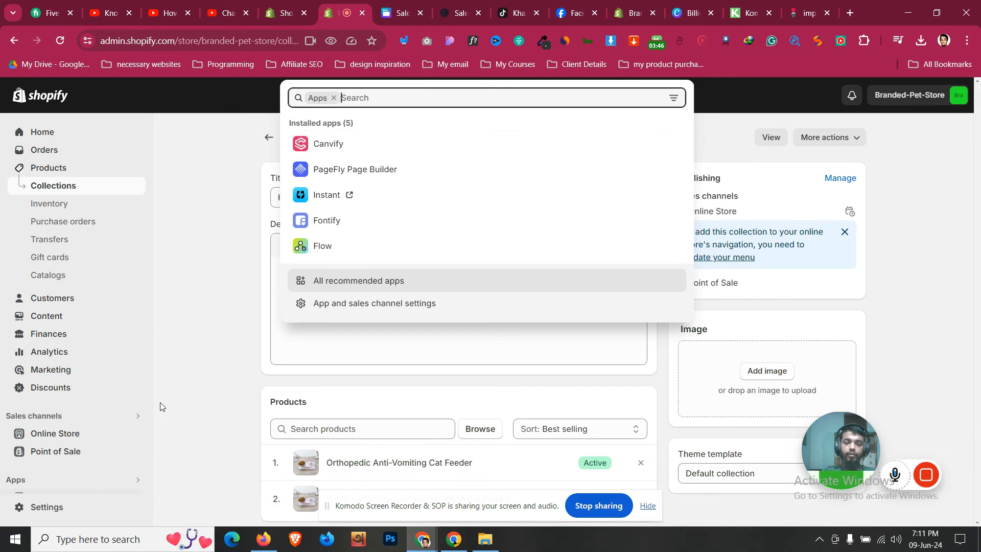
pyautogui.click(334, 150)
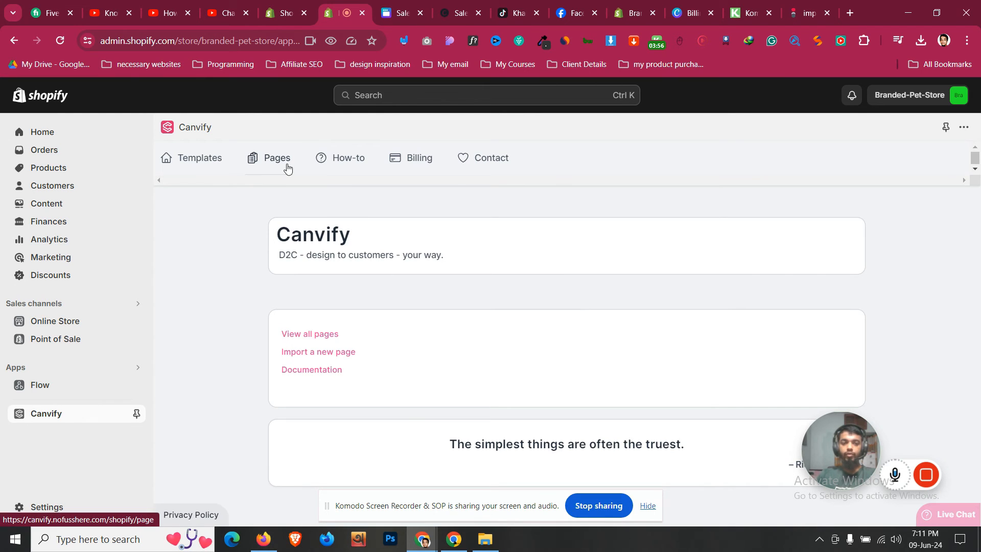
pyautogui.click(289, 169)
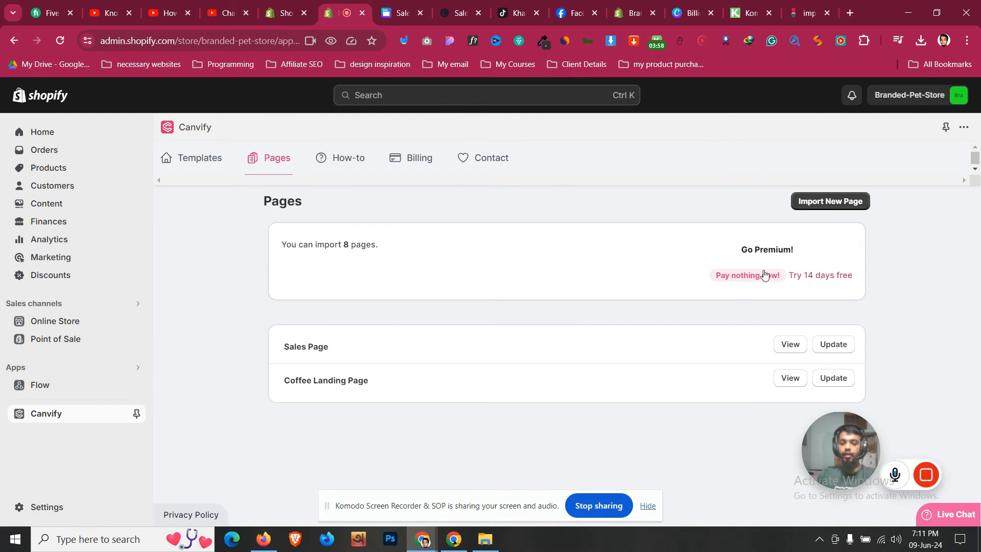
# - View the Sales Page on the Shopify storefront and look over its current sections
pyautogui.click(789, 345)
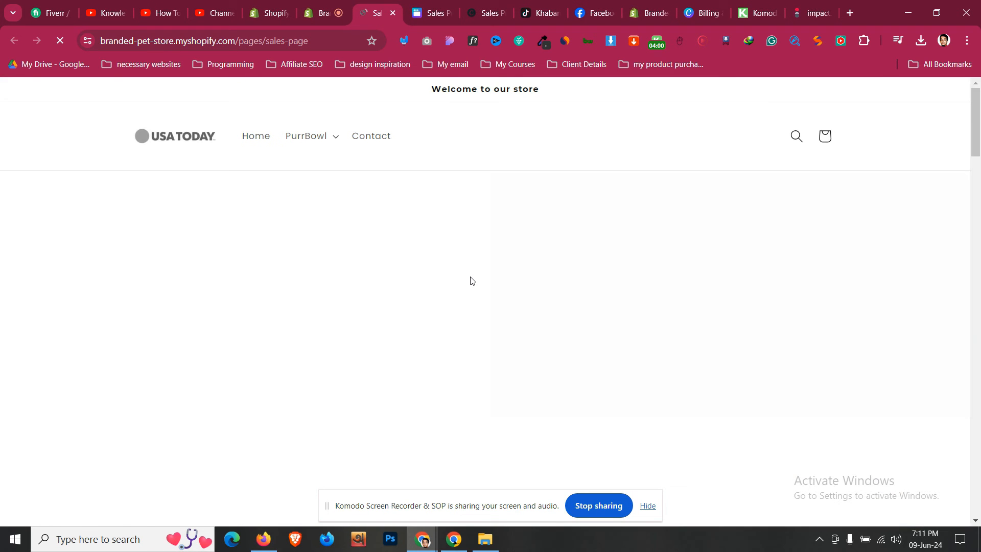
pyautogui.scroll(-20, 470, 277)
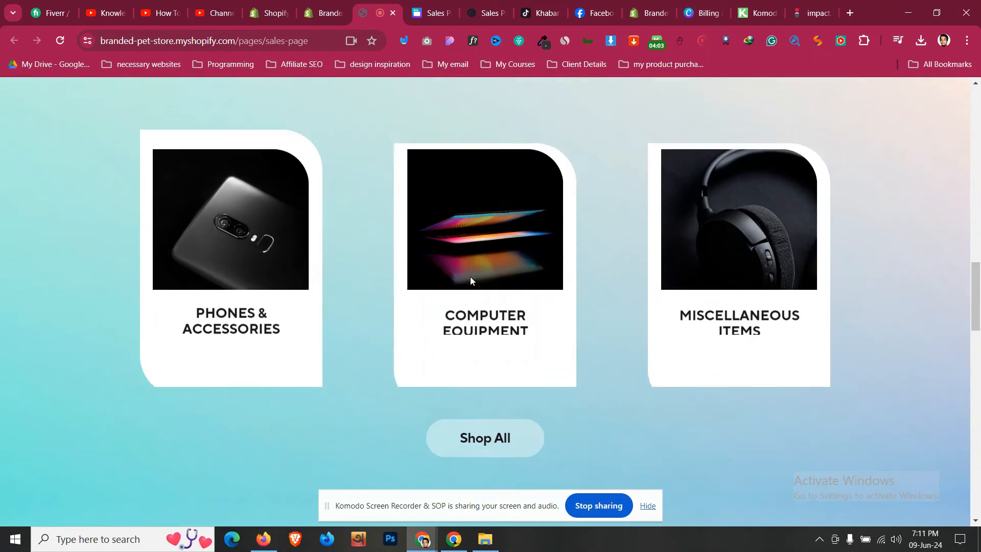
pyautogui.scroll(3, 470, 277)
# - Return to Canvify and update the Sales Page so it is re-imported from the Canva site
pyautogui.click(319, 4)
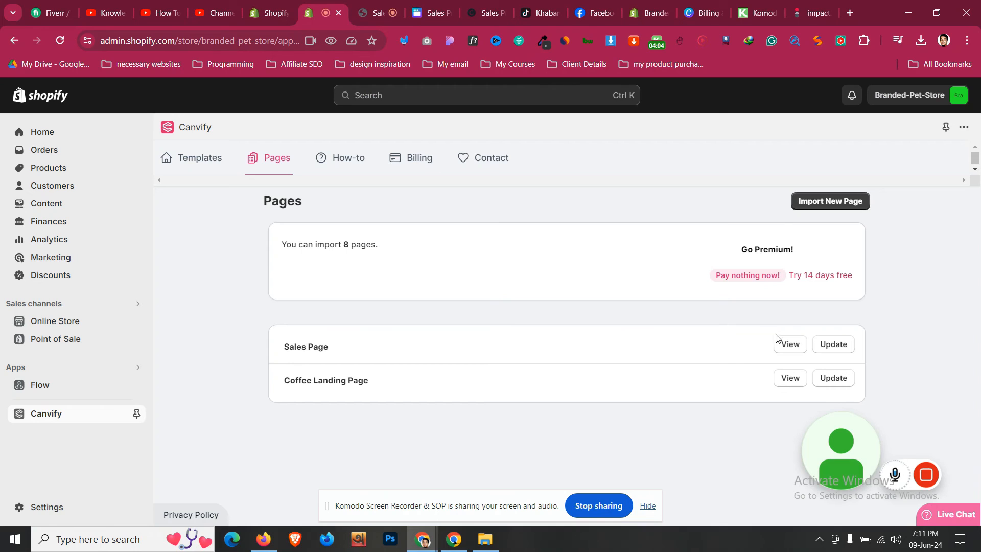
pyautogui.click(828, 351)
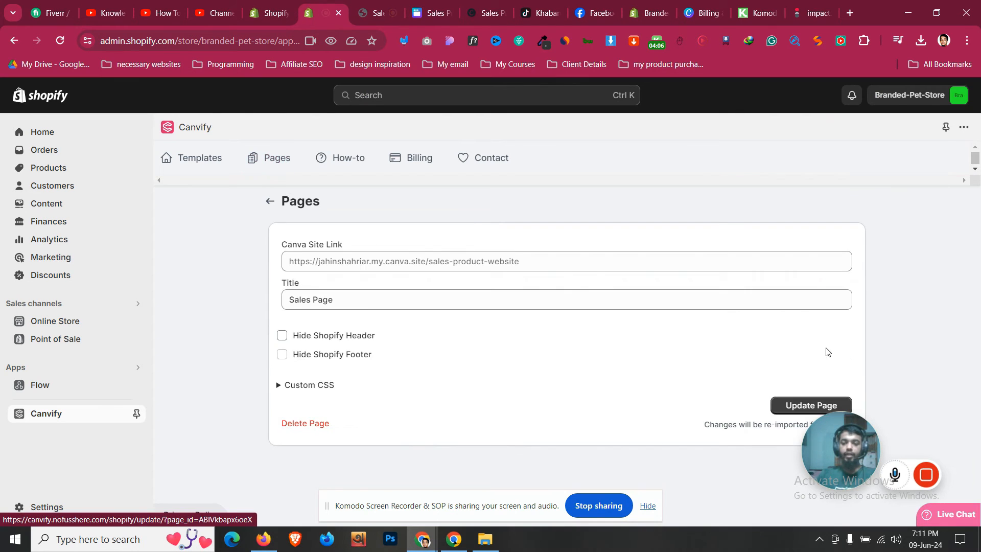
pyautogui.click(817, 404)
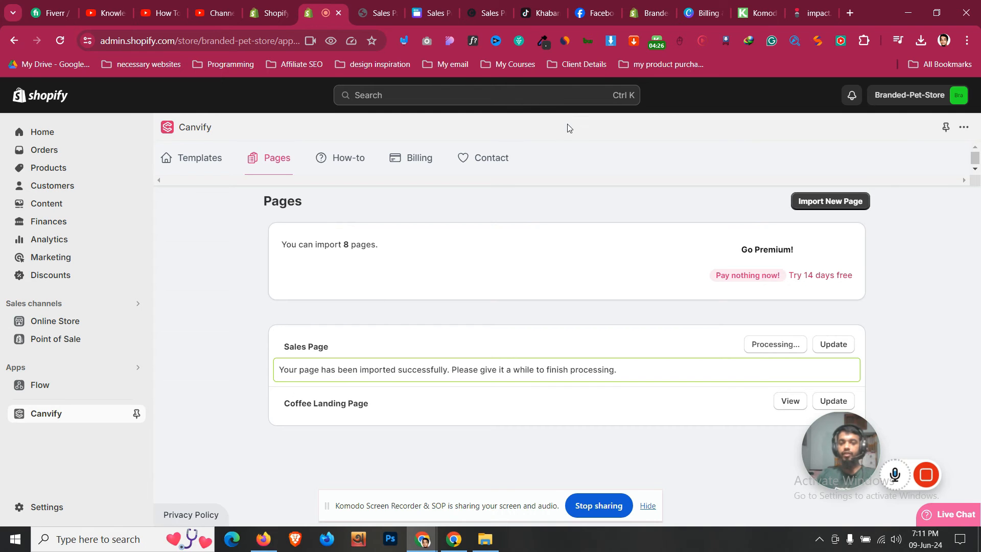
# - Switch back to the Canva design, dismiss the website-is-live dialog and resume editing the design
pyautogui.click(450, 6)
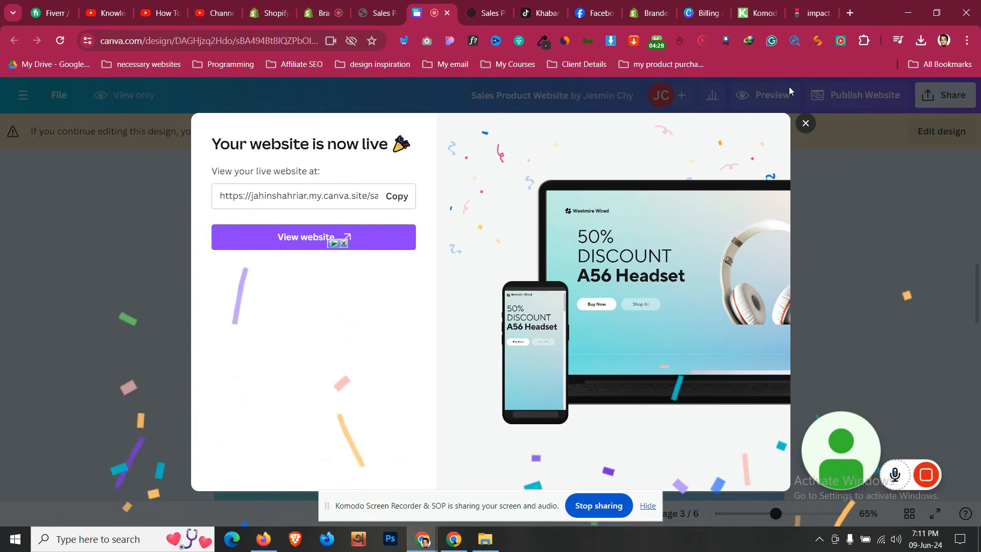
pyautogui.click(805, 124)
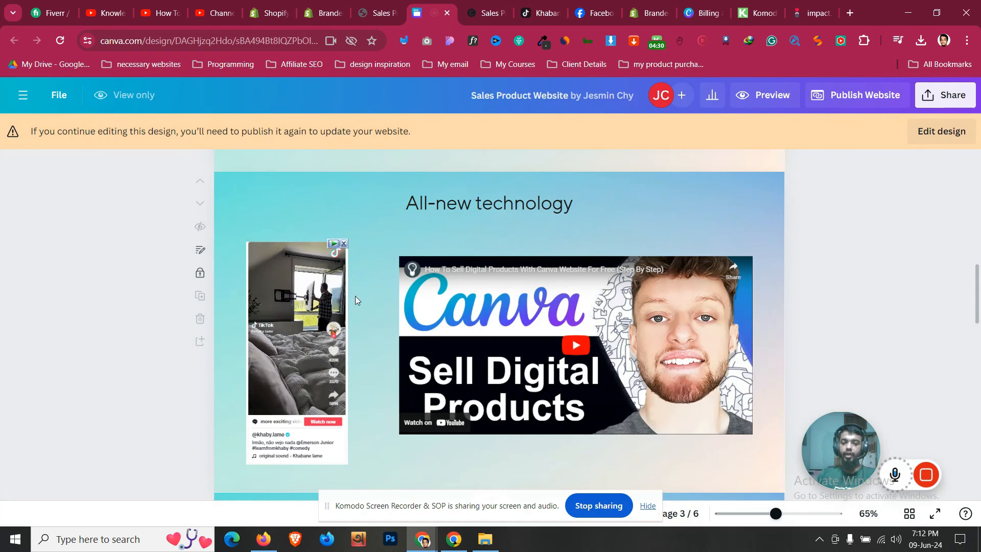
pyautogui.click(931, 134)
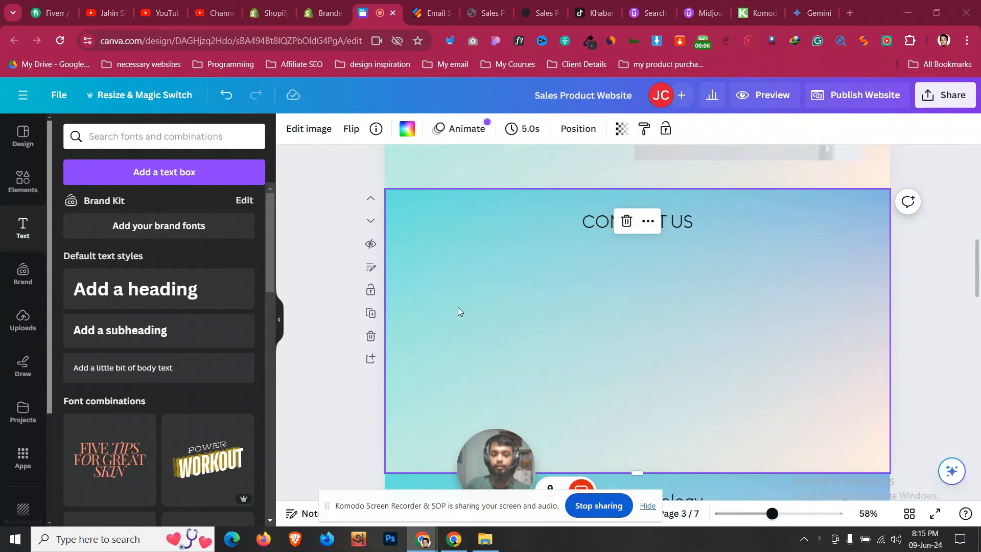
# - Review the website design from the headset hero section down to the CONTACT US section and its heading
pyautogui.moveTo(531, 459); pyautogui.dragTo(691, 422)
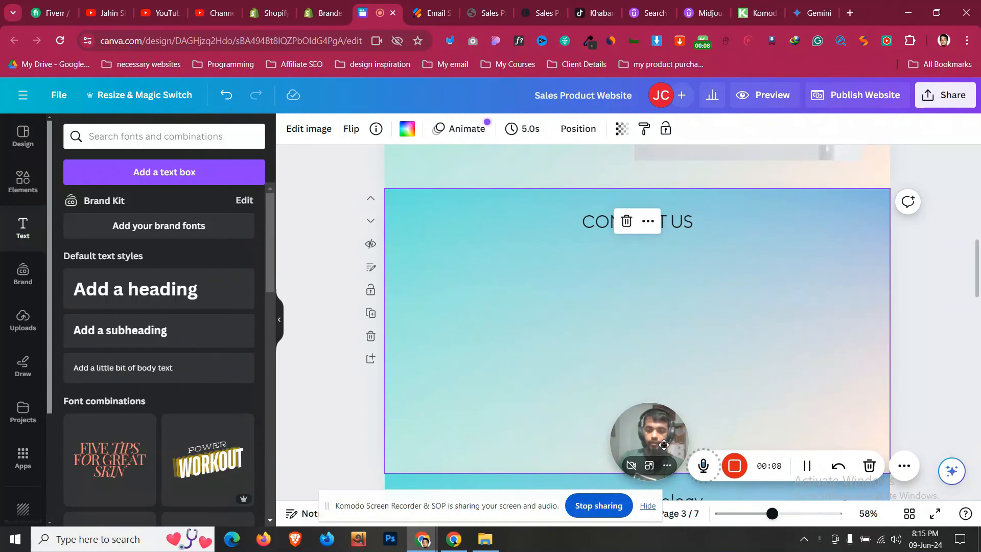
pyautogui.scroll(5, 641, 320)
pyautogui.scroll(10, 638, 320)
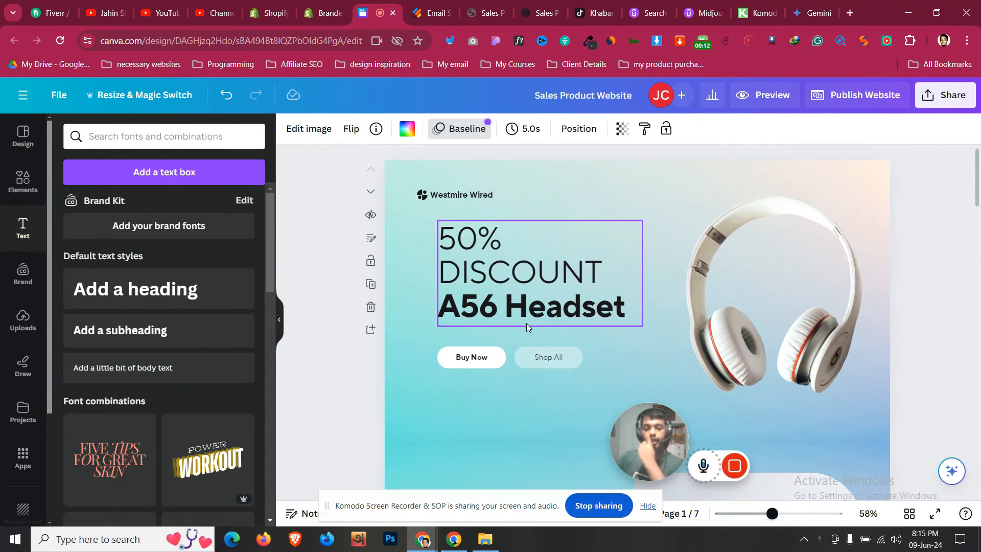
pyautogui.scroll(-4, 528, 327)
pyautogui.scroll(-4, 527, 327)
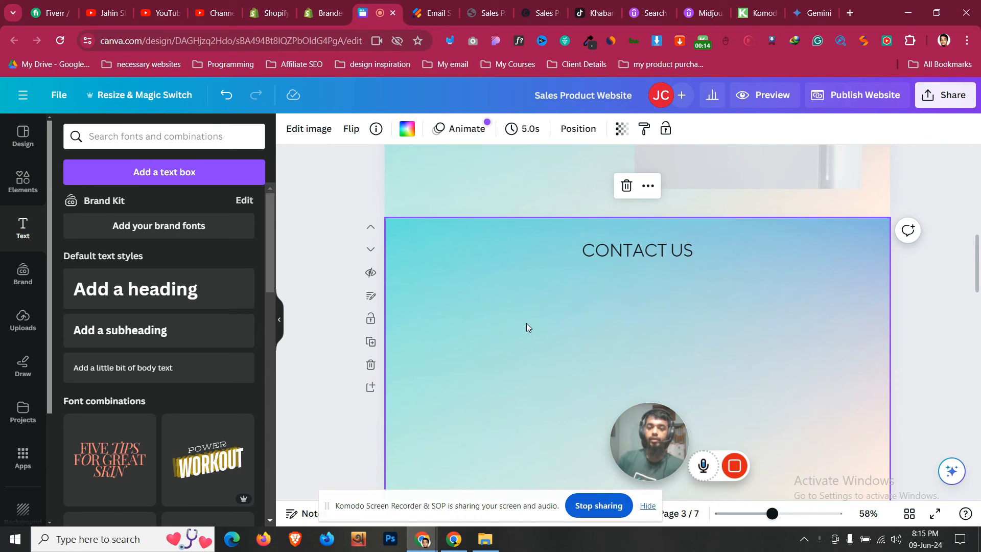
pyautogui.click(657, 253)
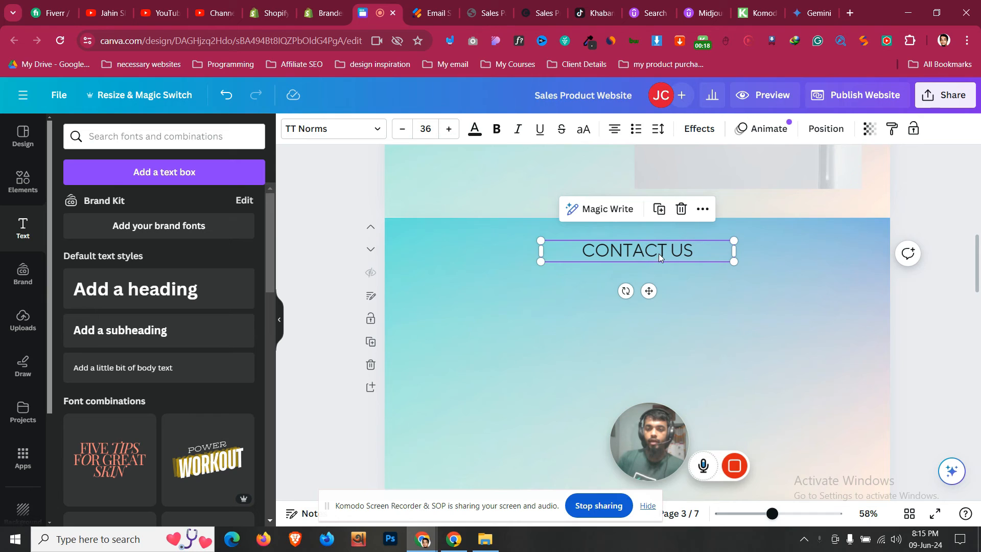
pyautogui.click(666, 277)
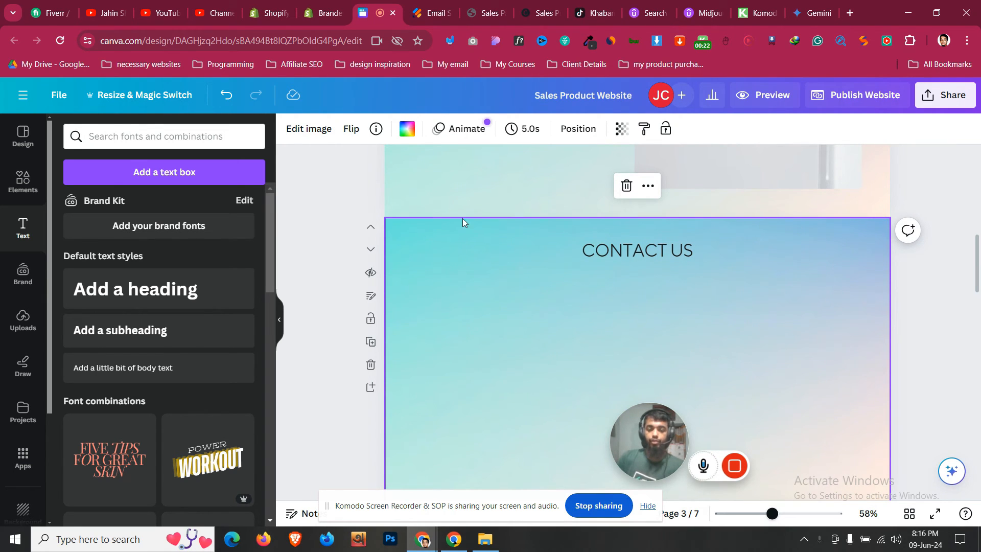
# - Switch to Jotform, dismiss the What's new announcement and open the Form Templates library
pyautogui.click(421, 5)
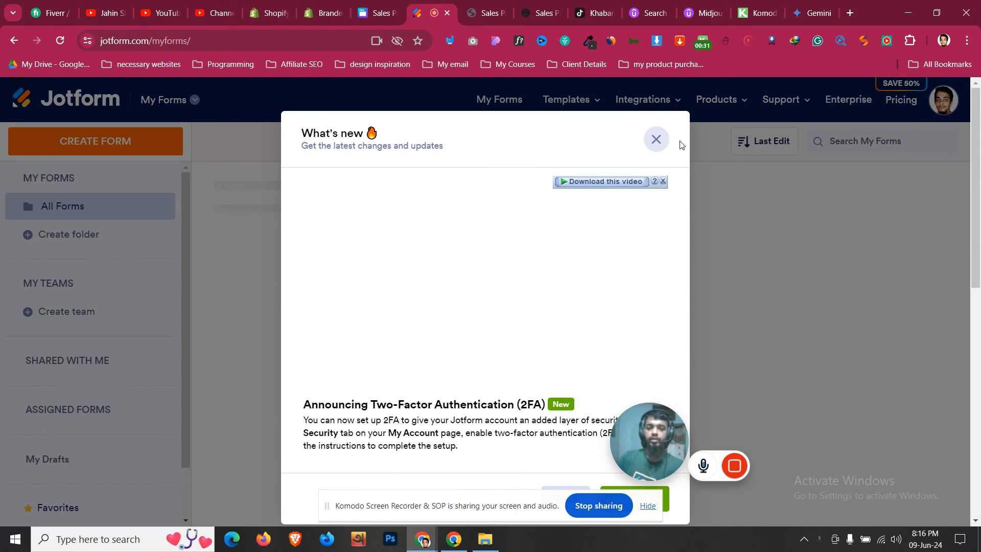
pyautogui.click(656, 141)
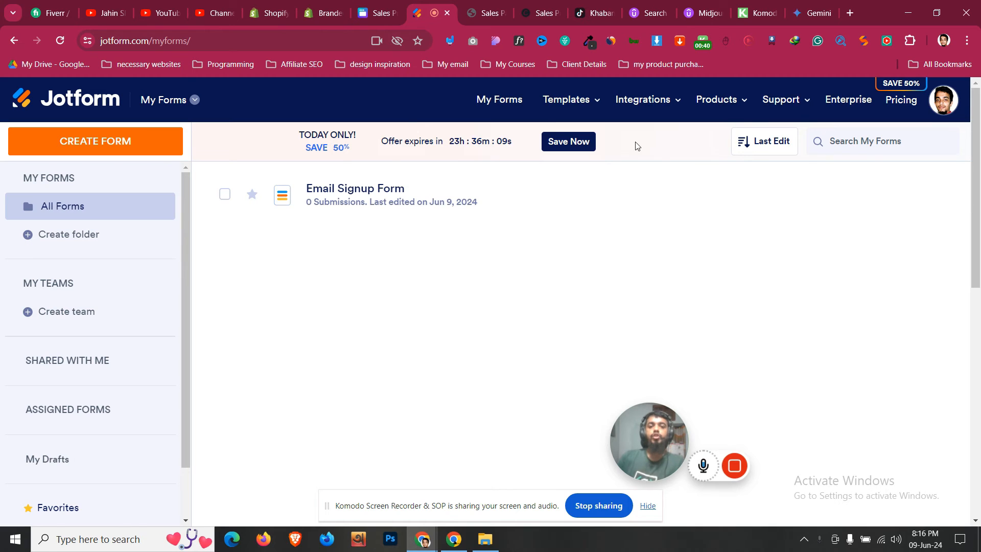
pyautogui.moveTo(552, 109)
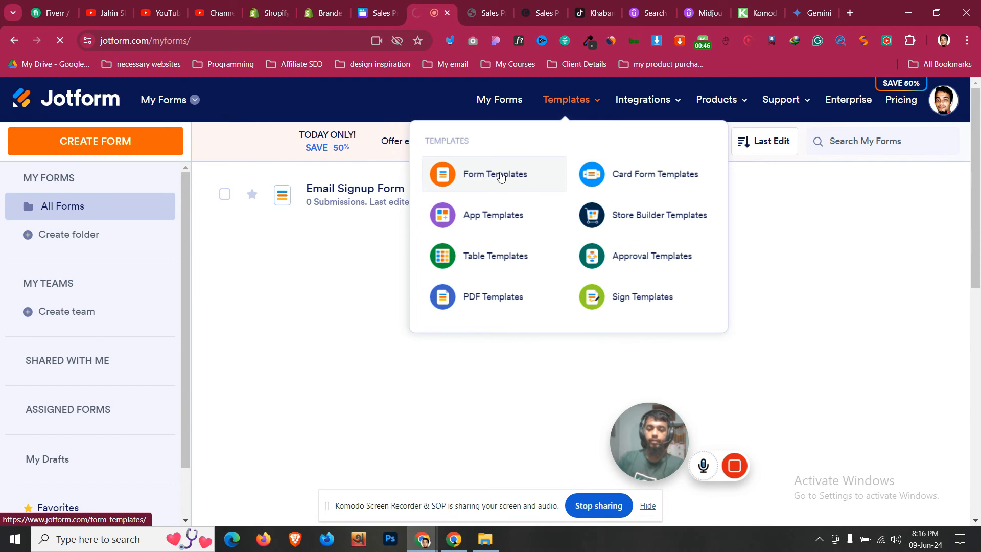
pyautogui.click(500, 177)
# - Look through the form template types and search all form templates for "contact"
pyautogui.scroll(-10, 63, 351)
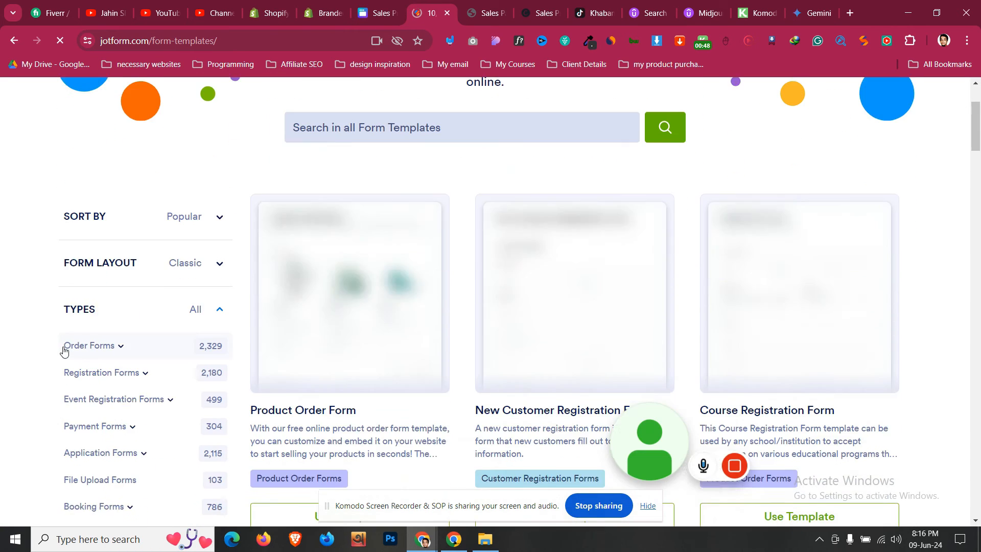
pyautogui.scroll(-9, 62, 352)
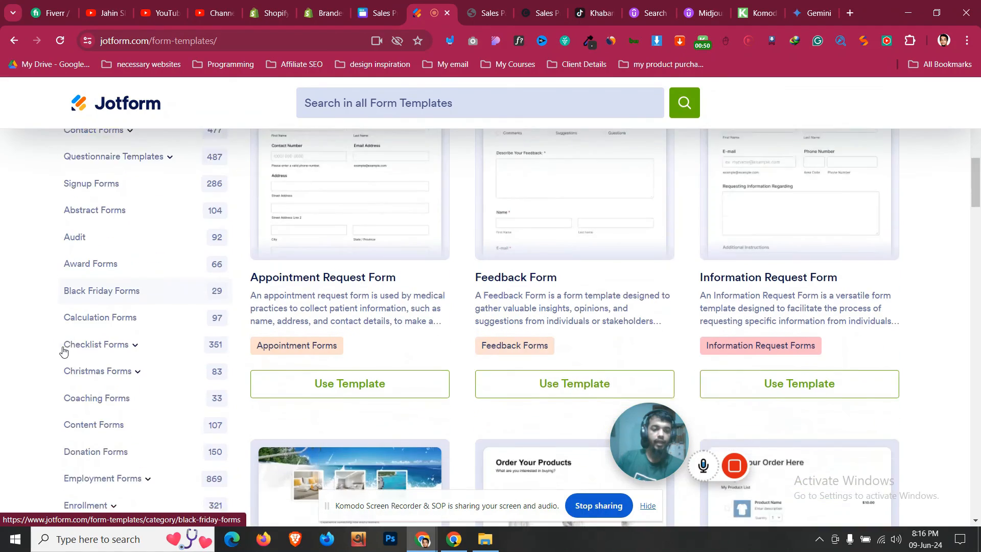
pyautogui.scroll(1, 63, 352)
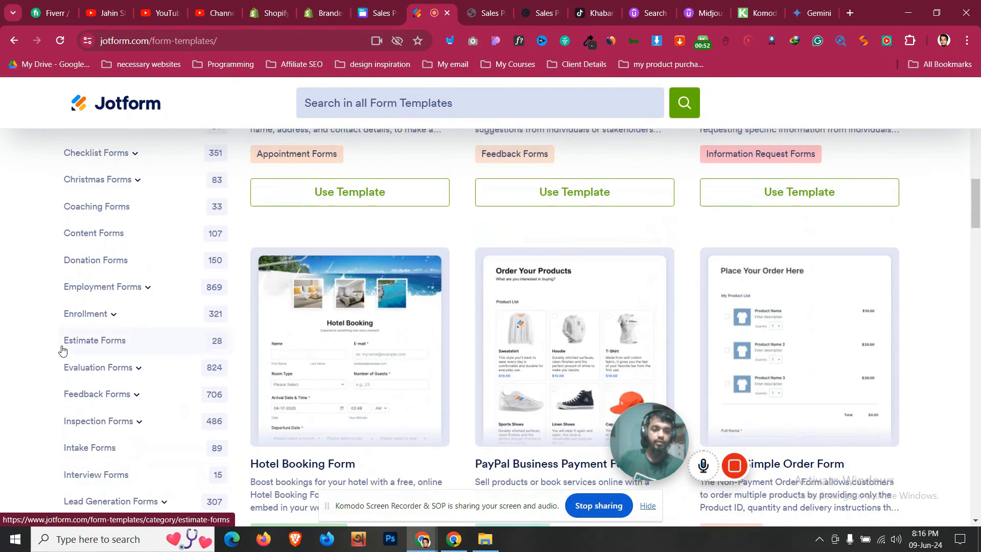
pyautogui.scroll(-4, 63, 351)
pyautogui.scroll(-12, 61, 351)
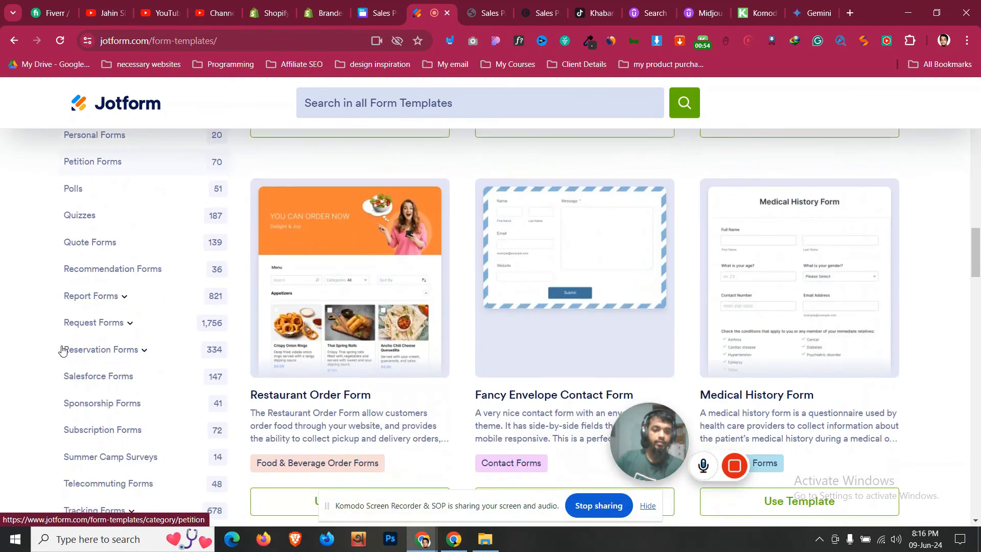
pyautogui.scroll(20, 64, 350)
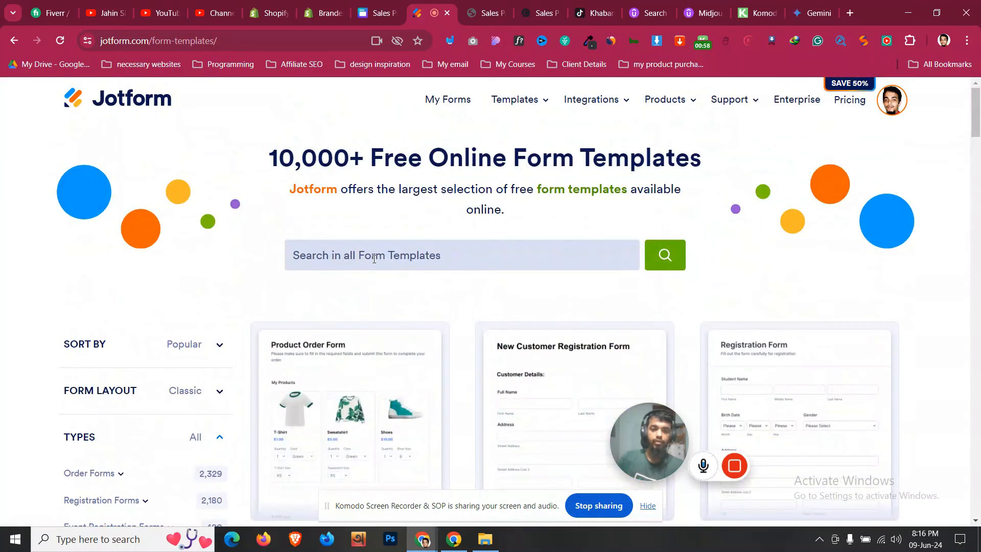
pyautogui.click(374, 258)
pyautogui.write('contact')
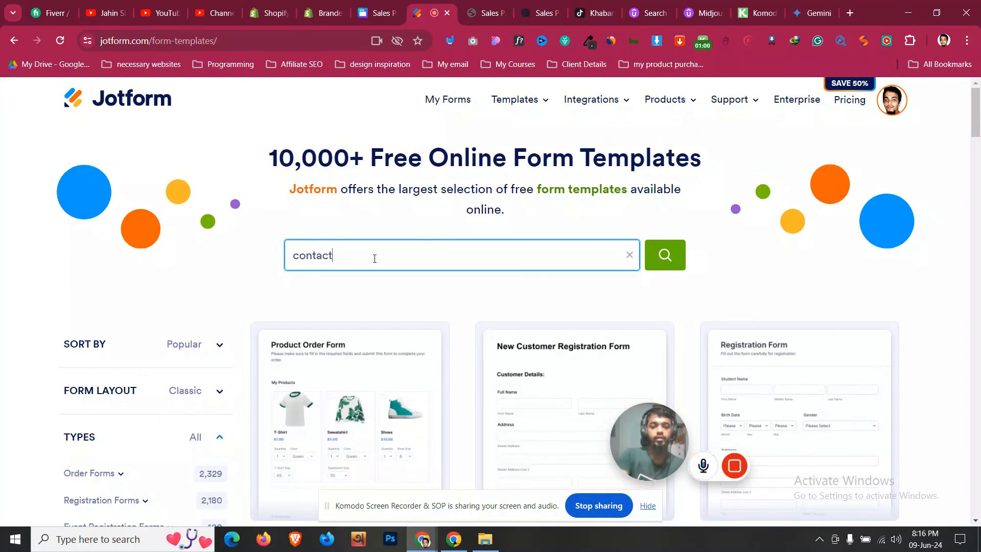
pyautogui.press('Return')
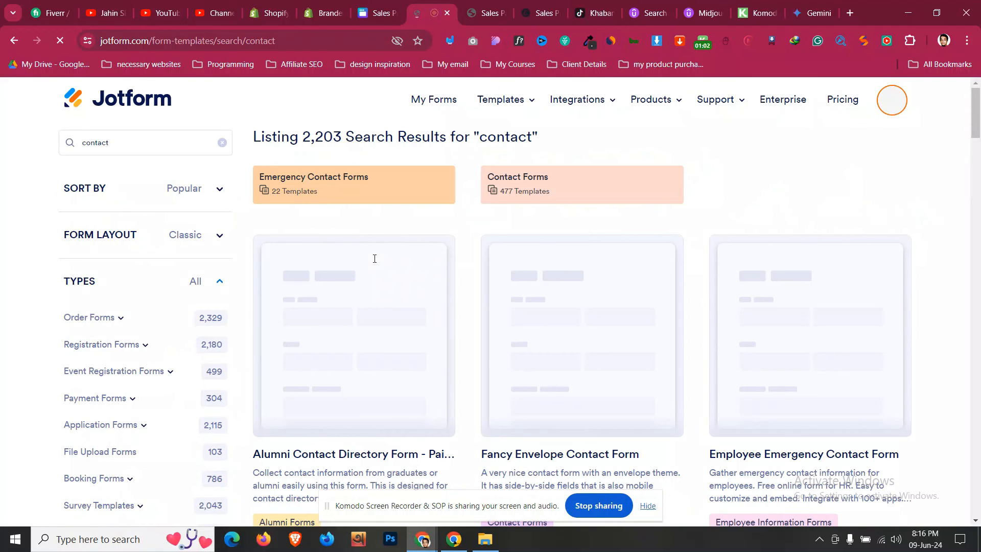
# - Preview the Contact Form with Google Map template and create a form from it
pyautogui.scroll(-5, 464, 233)
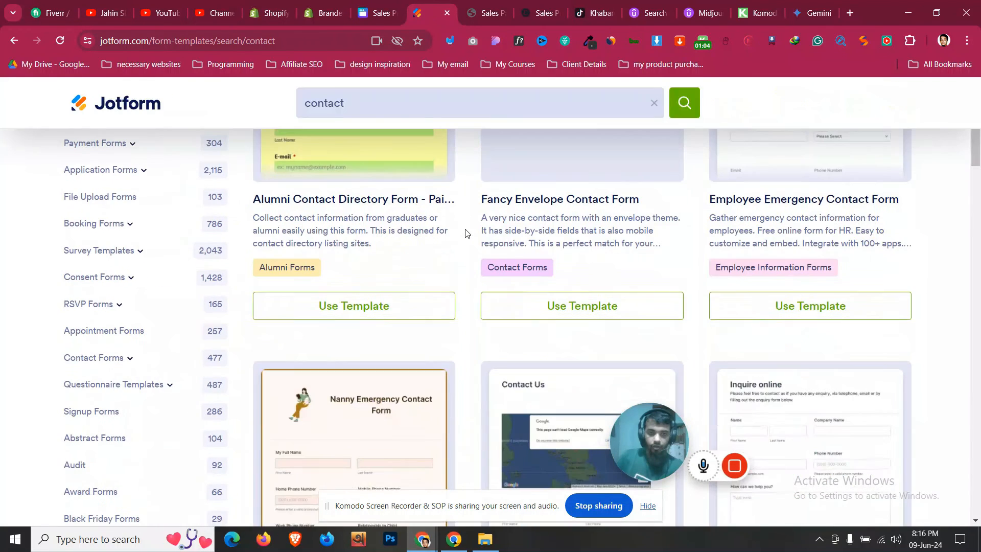
pyautogui.scroll(-4, 465, 234)
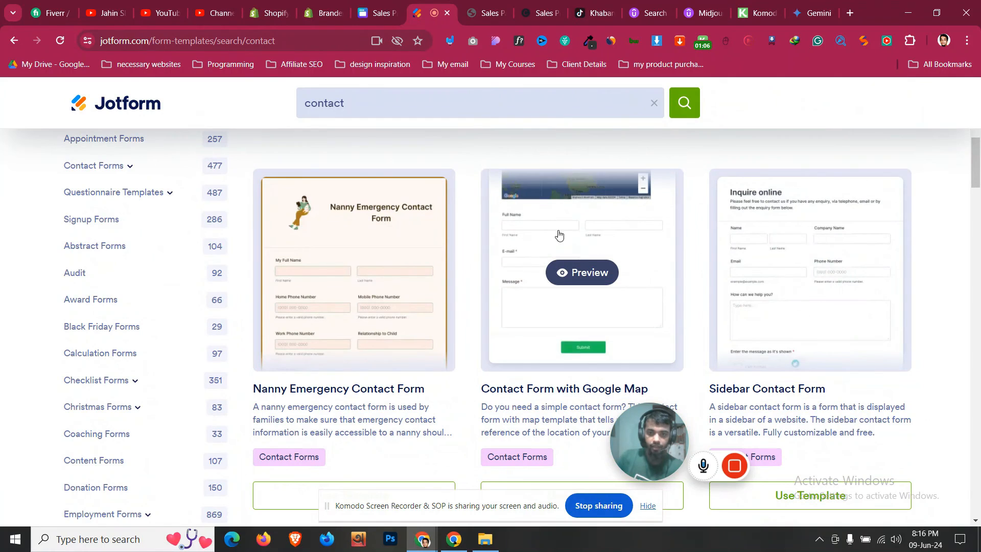
pyautogui.click(568, 321)
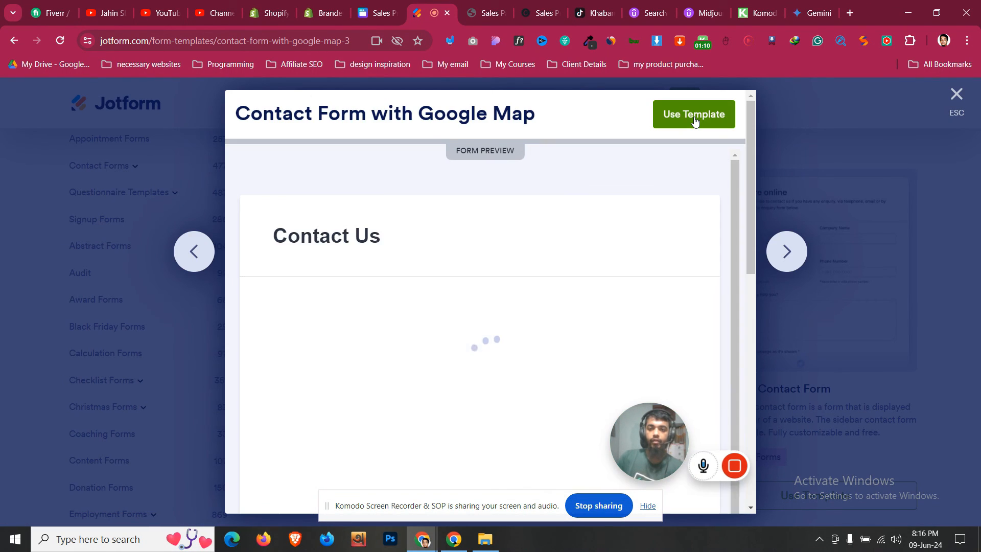
pyautogui.click(694, 119)
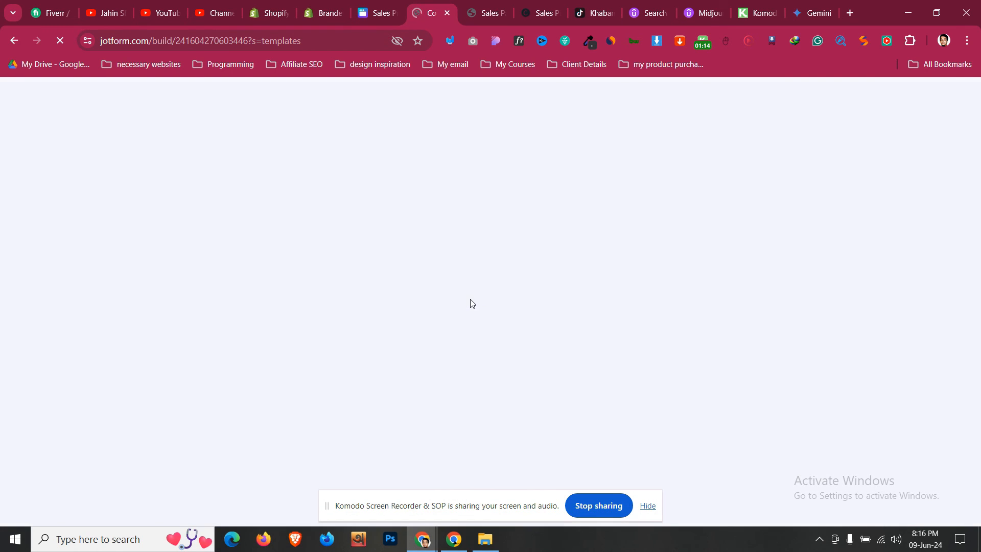
# - Delete the Google map field above Full Name from the contact form
pyautogui.scroll(-5, 441, 266)
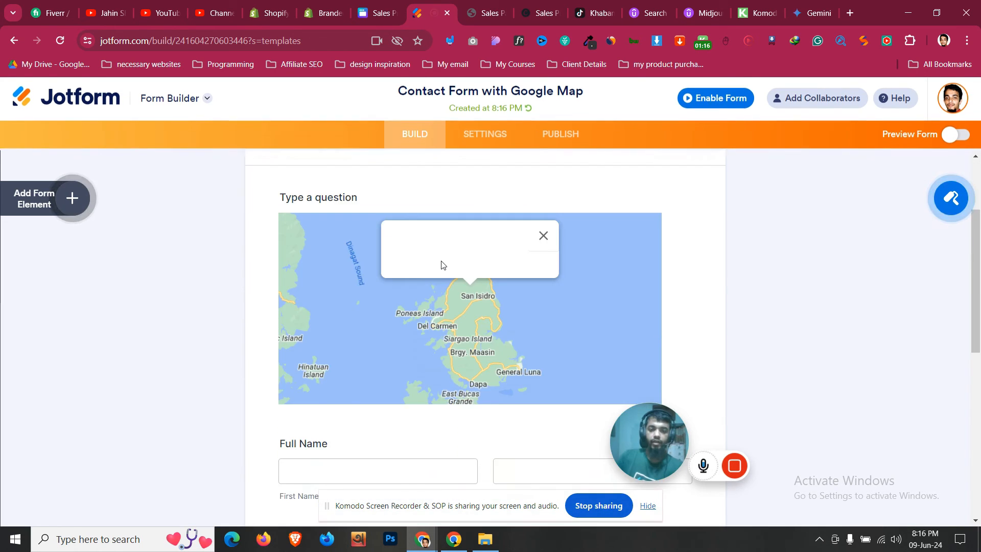
pyautogui.scroll(2, 372, 300)
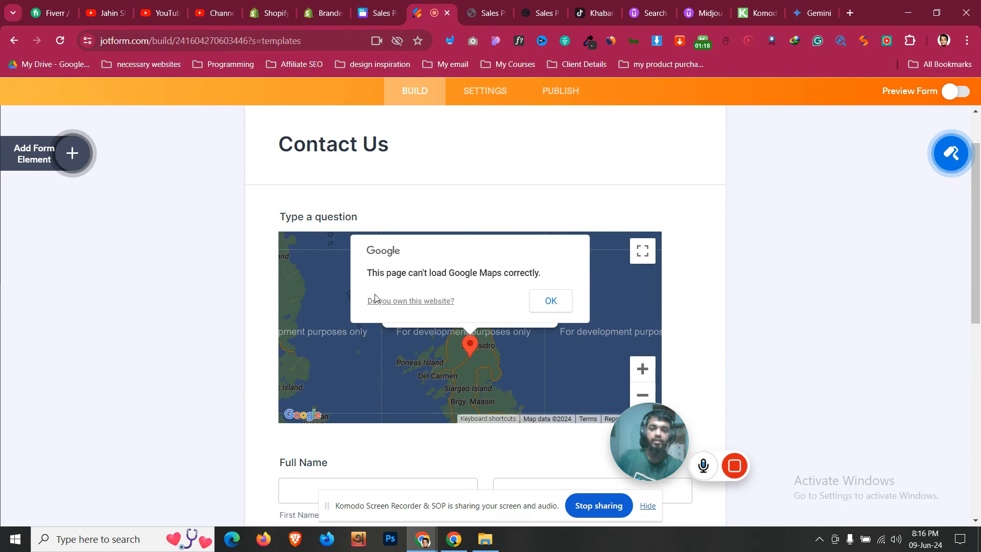
pyautogui.click(315, 281)
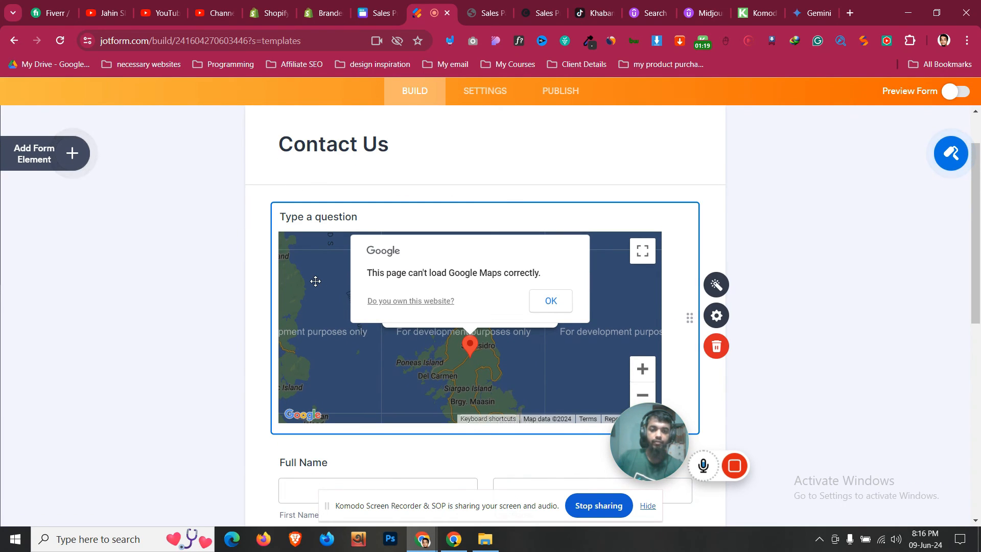
pyautogui.click(716, 347)
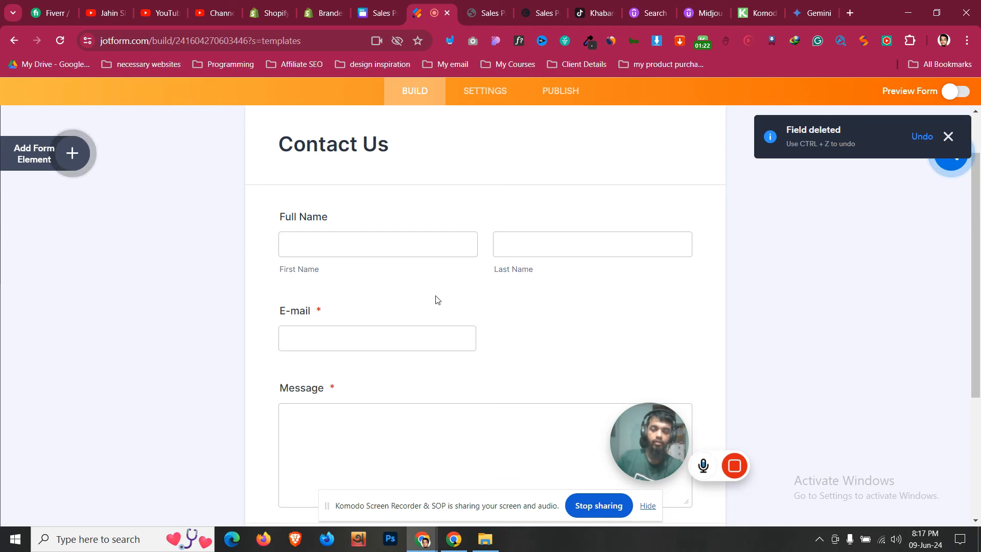
# - Delete the Contact Us heading from the contact form
pyautogui.scroll(2, 388, 245)
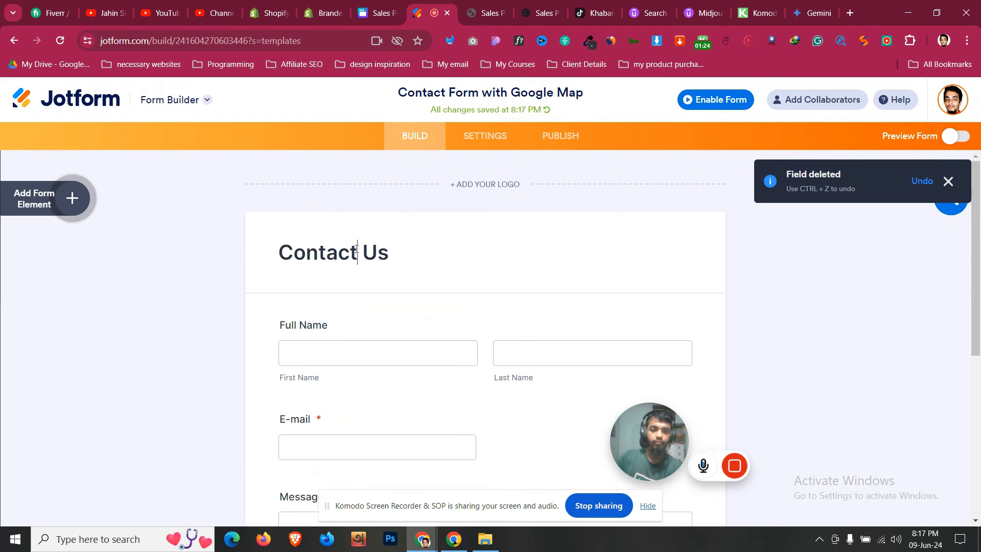
pyautogui.click(412, 255)
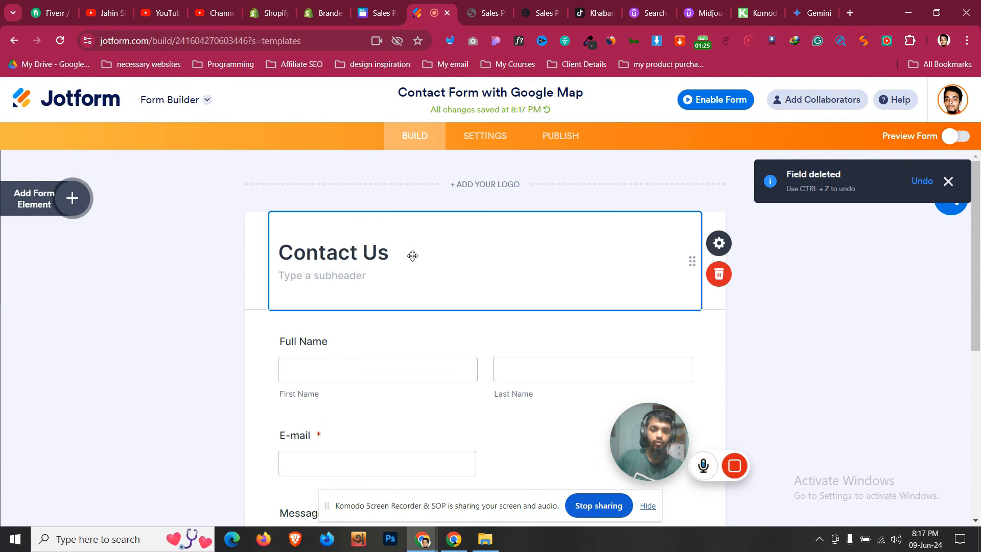
pyautogui.click(720, 285)
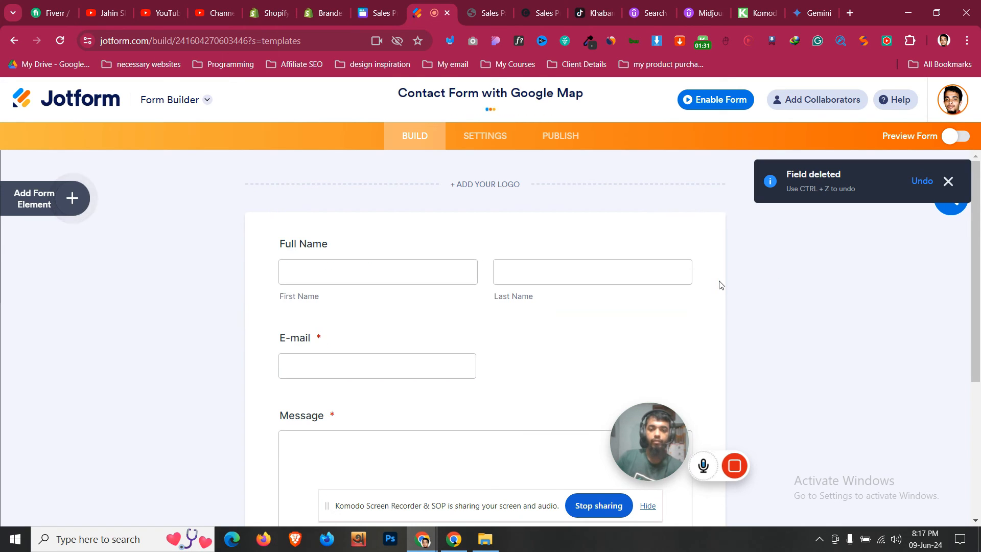
# - Enable the contact form and copy its direct share link from the publishing options
pyautogui.click(699, 104)
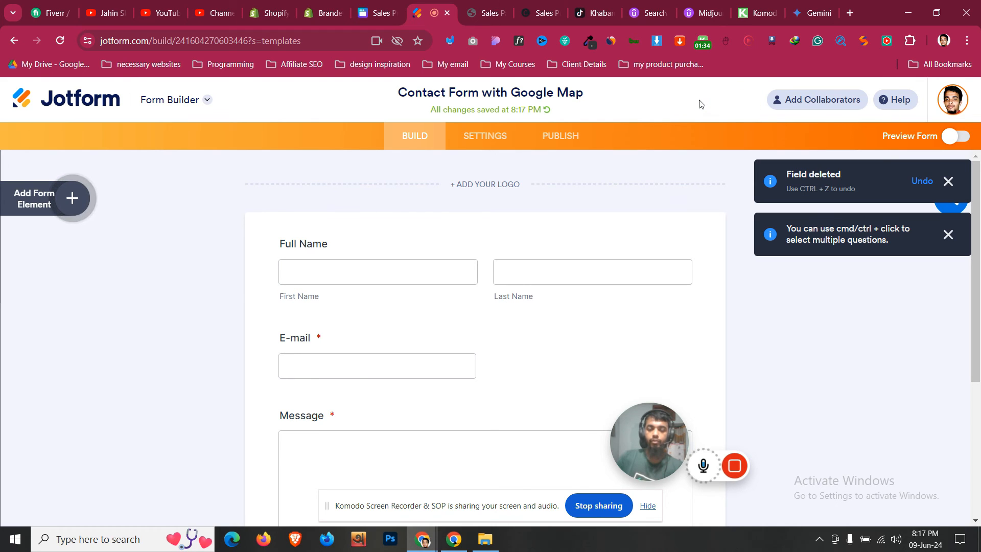
pyautogui.click(565, 146)
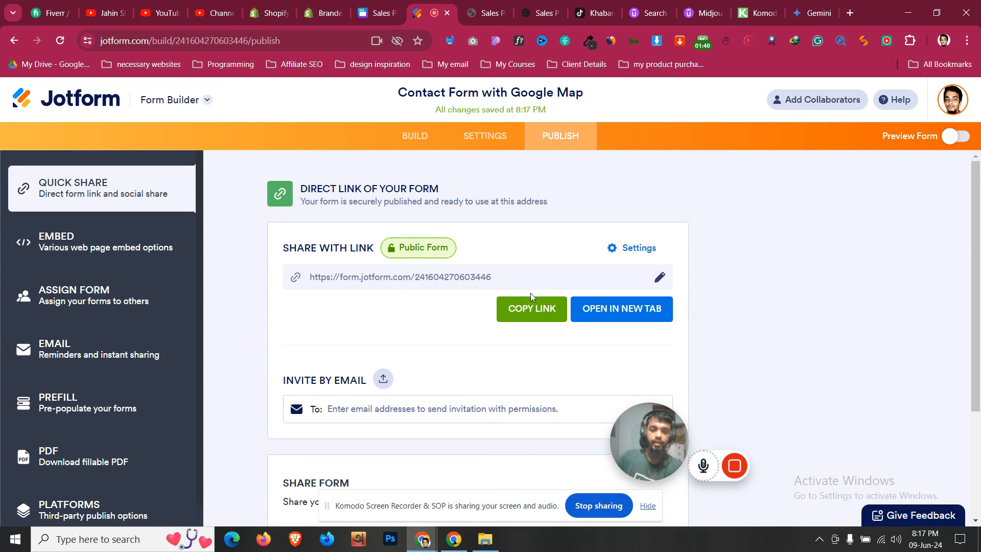
pyautogui.click(546, 313)
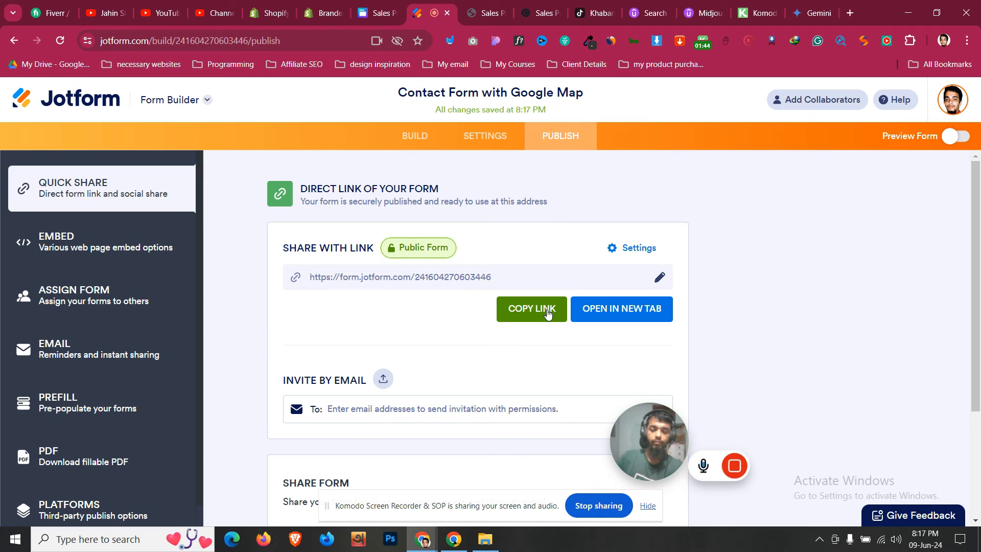
pyautogui.click(547, 312)
# - Switch to the Canva design, open the Embed app and clear the old script from its web link field
pyautogui.click(373, 6)
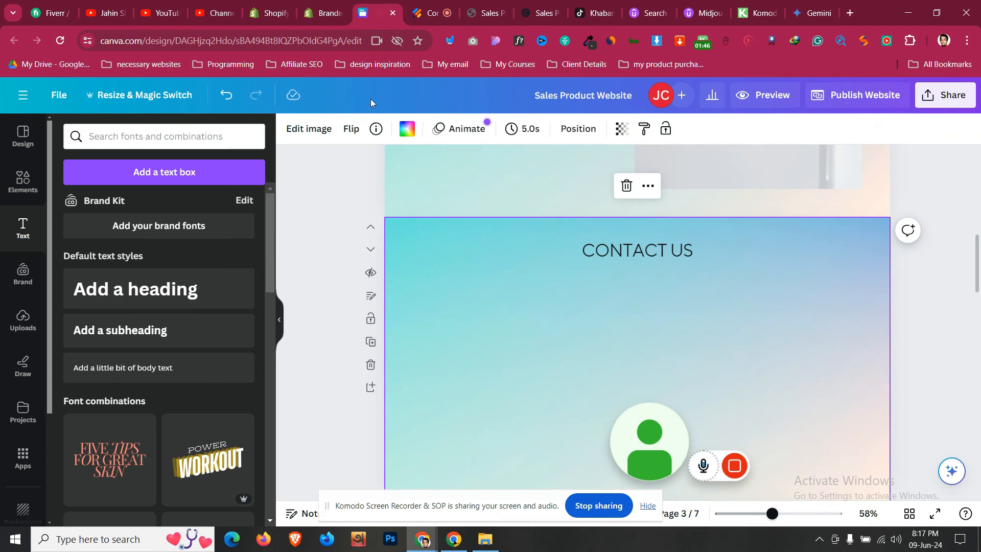
pyautogui.click(27, 460)
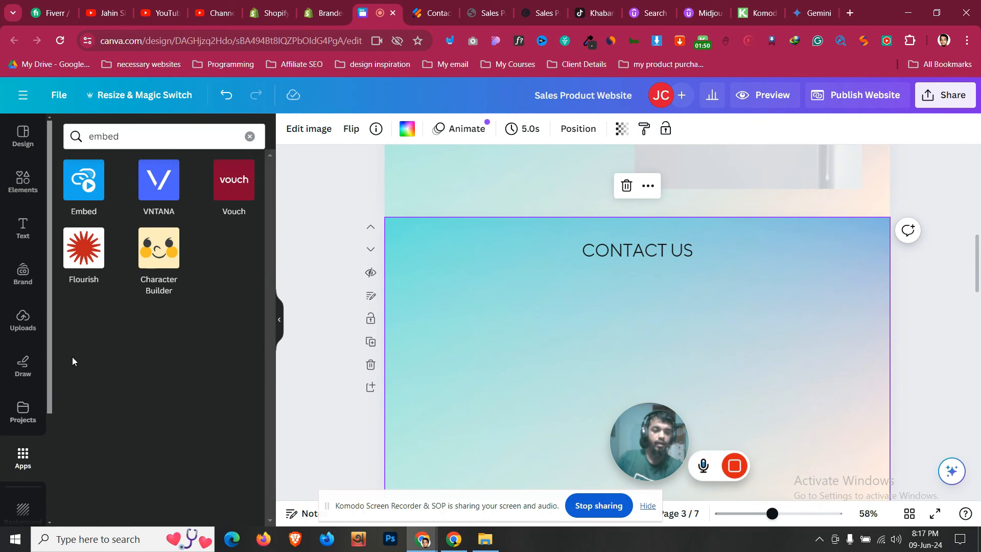
pyautogui.click(83, 180)
pyautogui.click(431, 7)
pyautogui.click(378, 10)
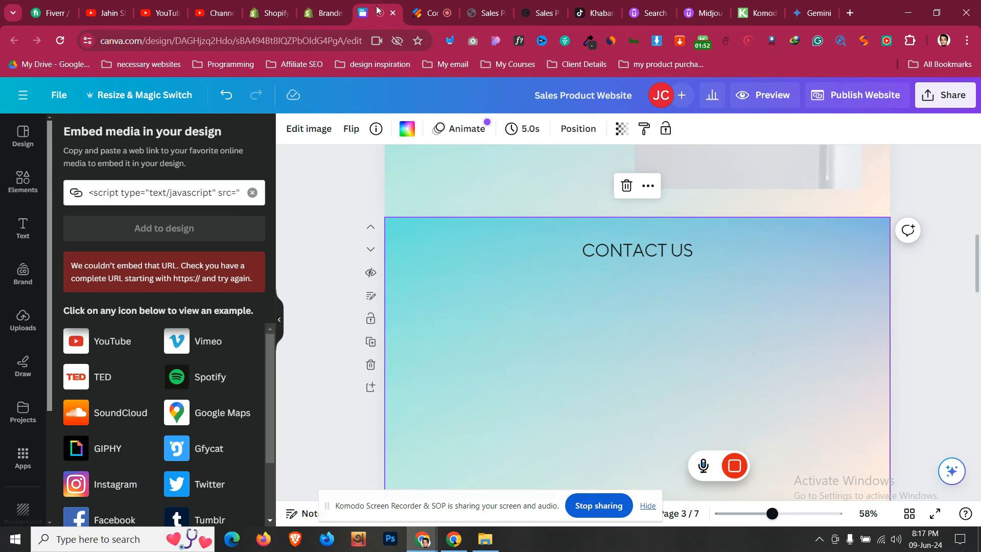
pyautogui.click(253, 193)
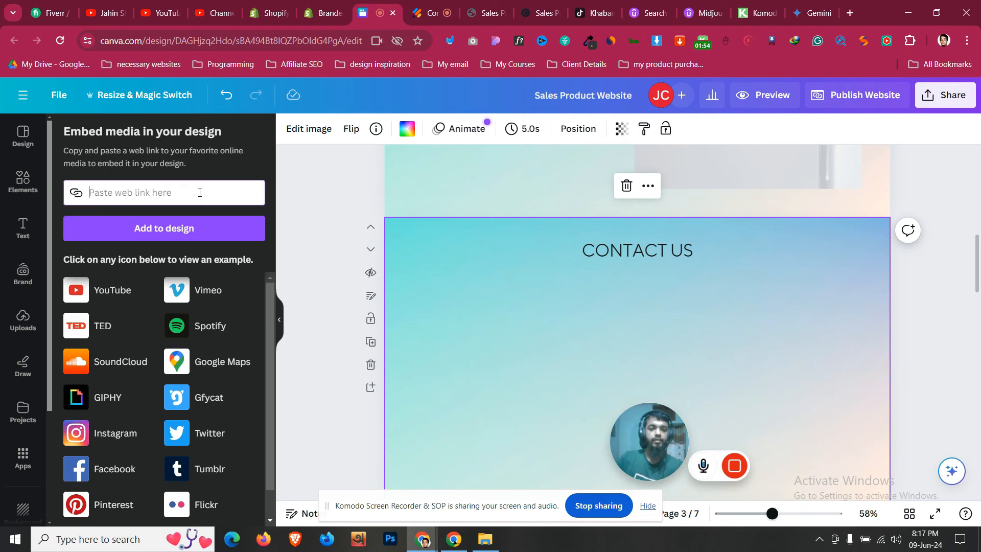
# - Embed the copied Jotform link in the CONTACT US section using the Embed app
pyautogui.click(23, 459)
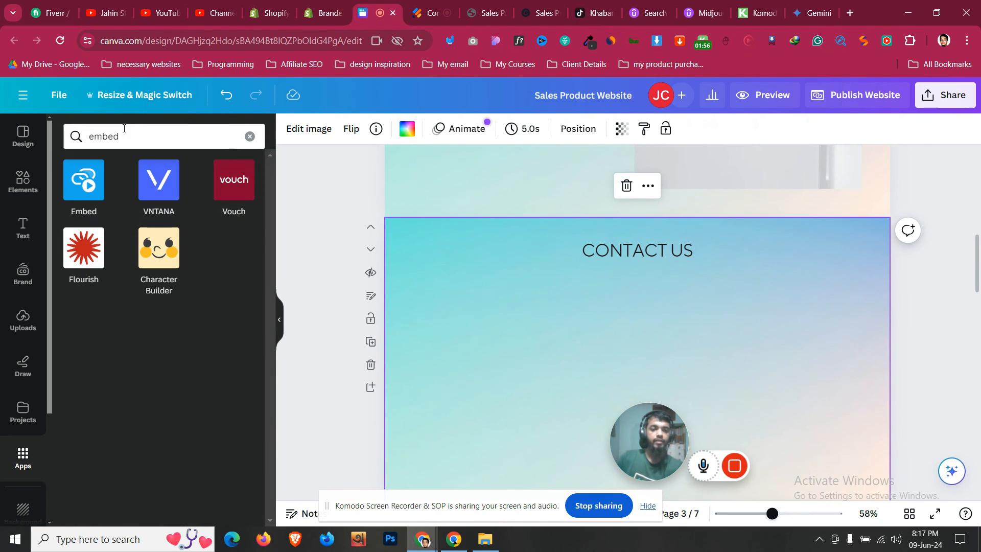
pyautogui.click(129, 136)
pyautogui.click(119, 304)
pyautogui.click(90, 188)
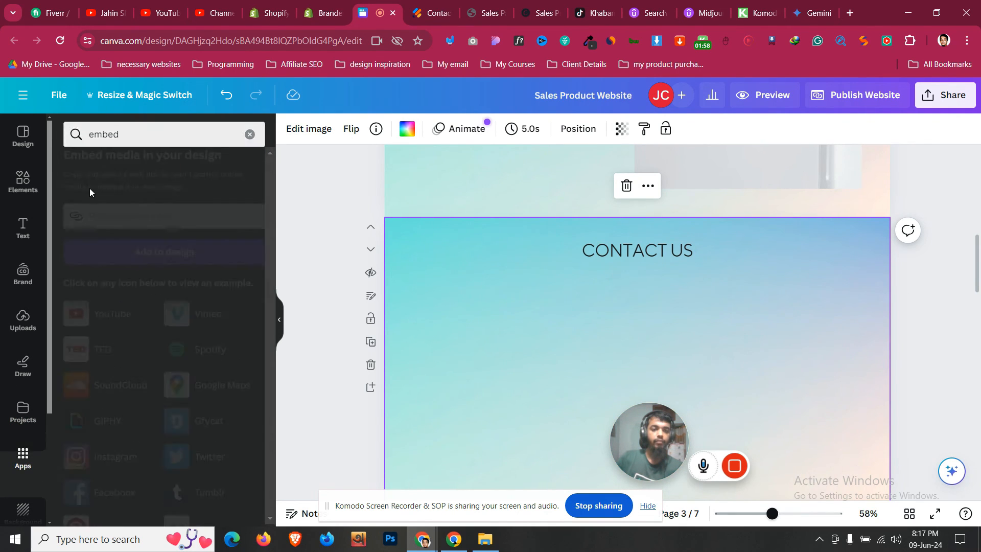
pyautogui.click(174, 195)
pyautogui.hotkey('ctrl', 'v')
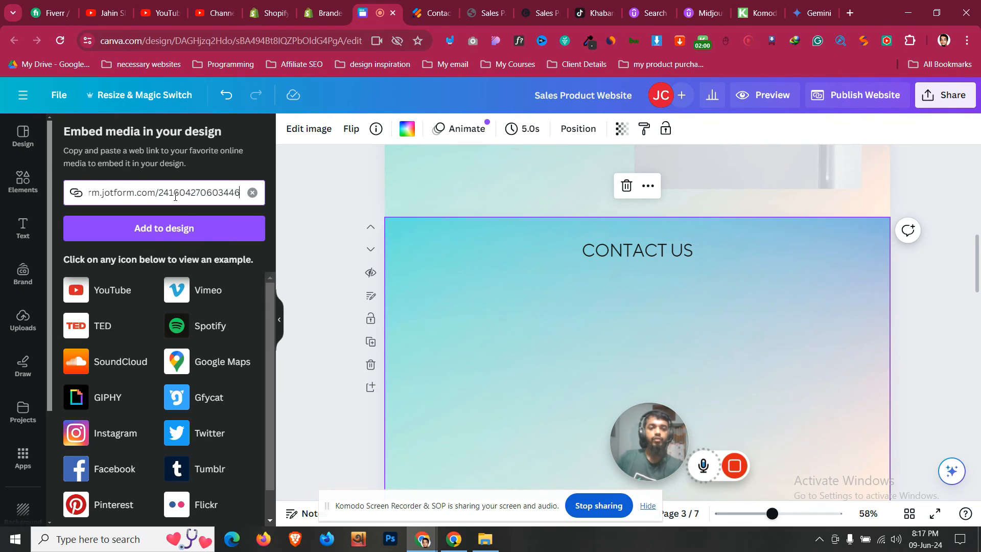
pyautogui.click(189, 223)
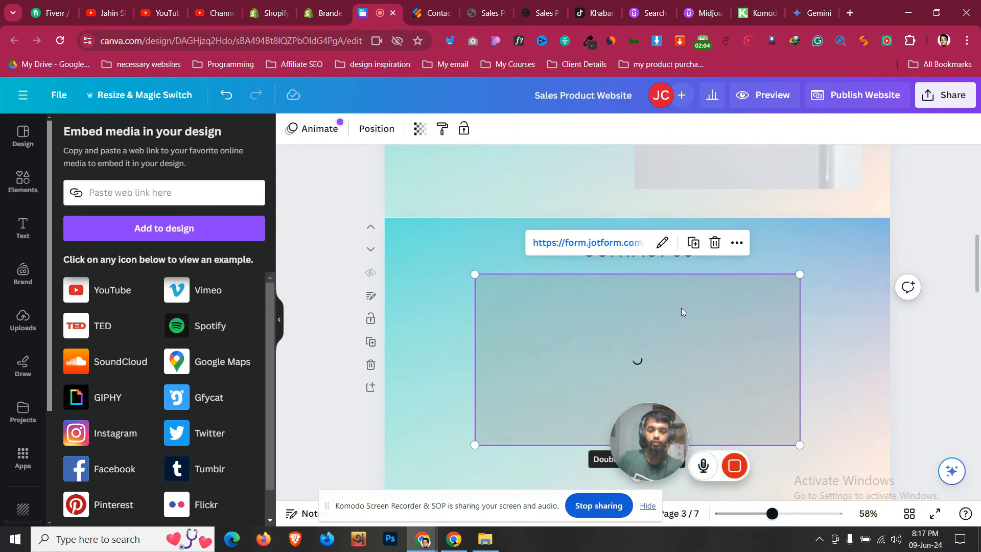
pyautogui.scroll(-1, 681, 312)
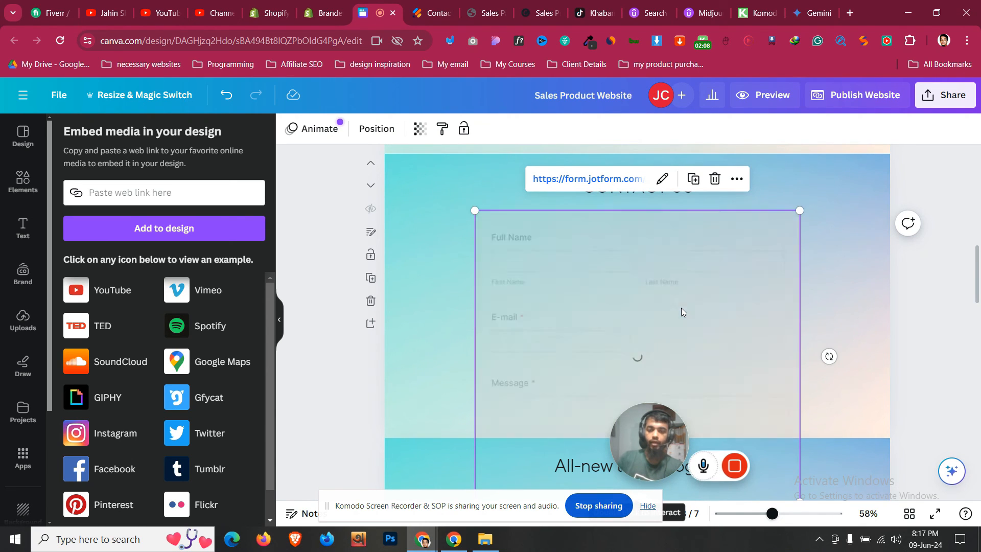
pyautogui.moveTo(701, 305)
pyautogui.mouseDown()
pyautogui.moveTo(703, 285)
pyautogui.moveTo(703, 302)
pyautogui.mouseUp()
# - Return to the Jotform contact form, dismiss the Organization Settings dialog and look through the form's settings
pyautogui.click(432, 5)
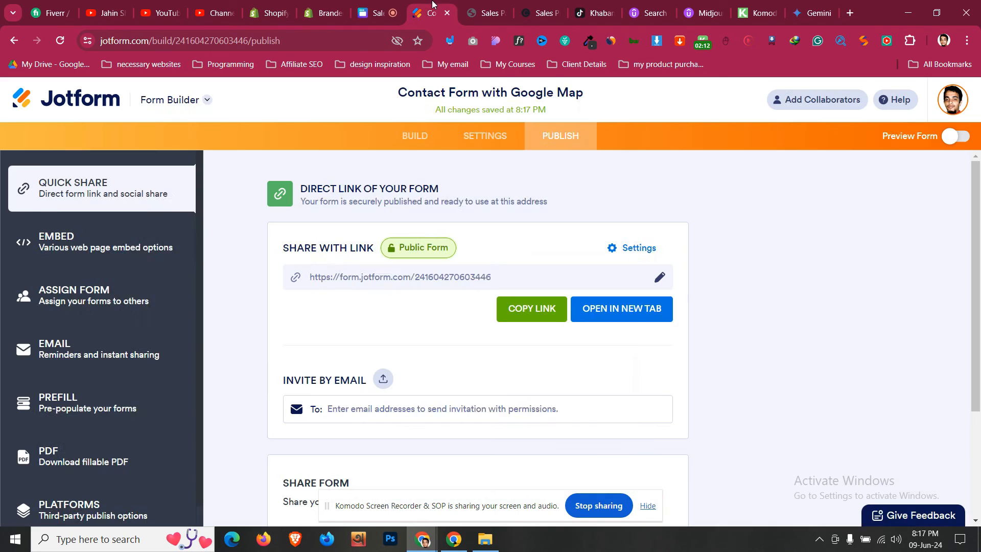
pyautogui.click(414, 146)
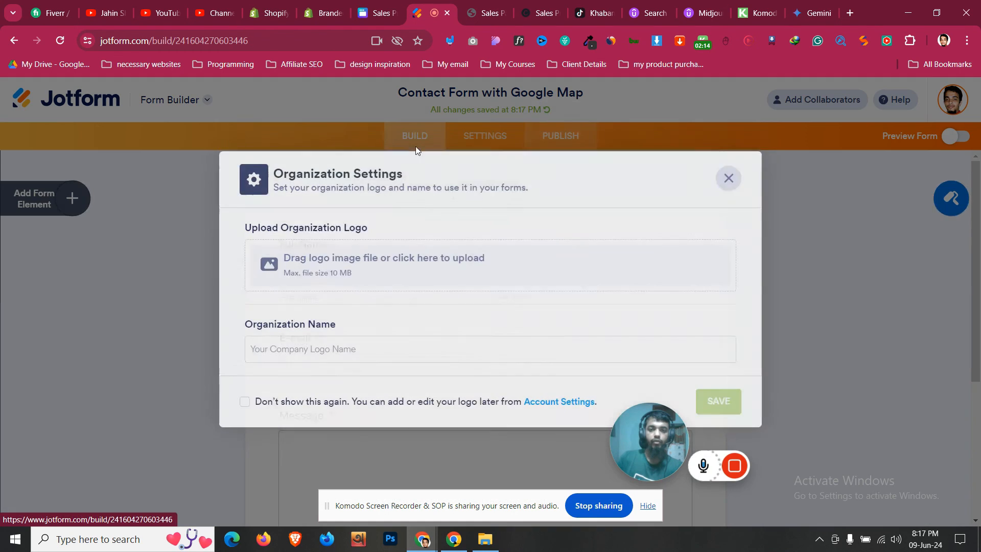
pyautogui.click(727, 190)
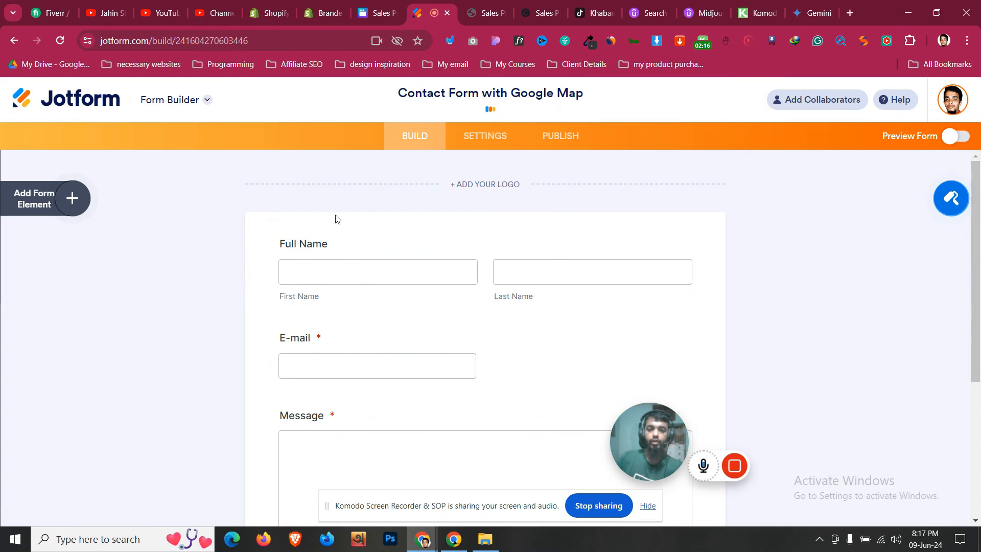
pyautogui.click(499, 146)
pyautogui.scroll(-2, 258, 292)
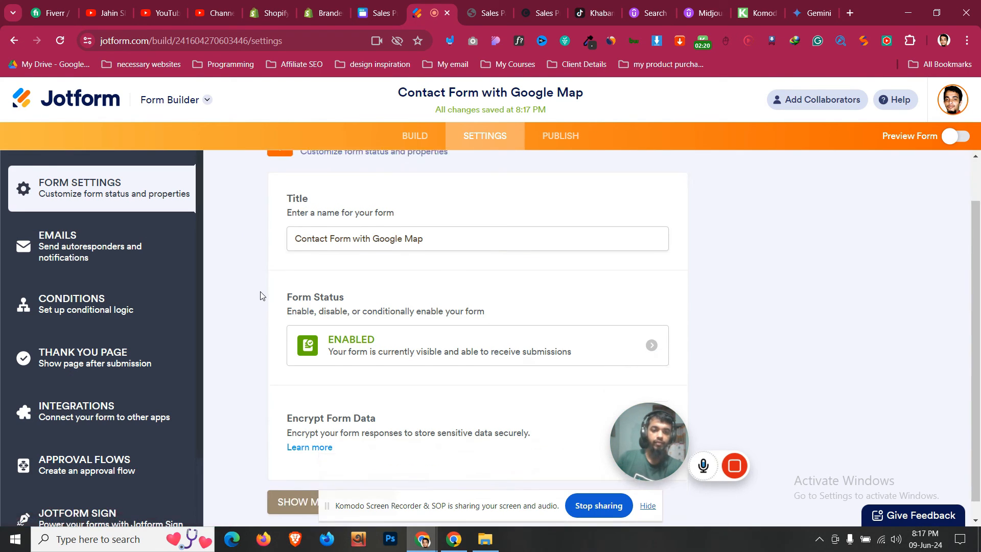
pyautogui.scroll(-2, 108, 351)
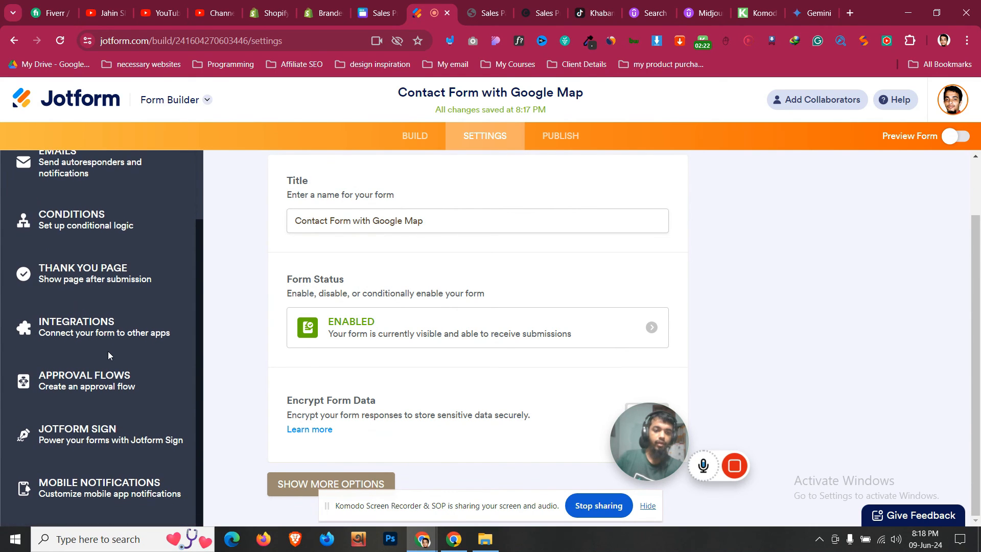
# - Return to the contact form's build view and look through the color options in the Form Designer
pyautogui.scroll(3, 108, 351)
pyautogui.click(428, 136)
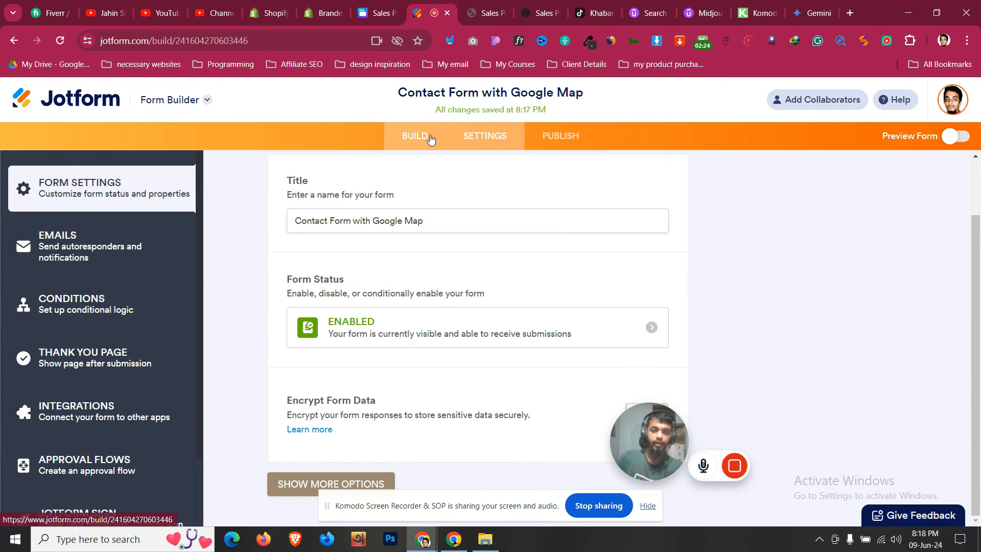
pyautogui.scroll(-5, 308, 278)
pyautogui.scroll(5, 308, 279)
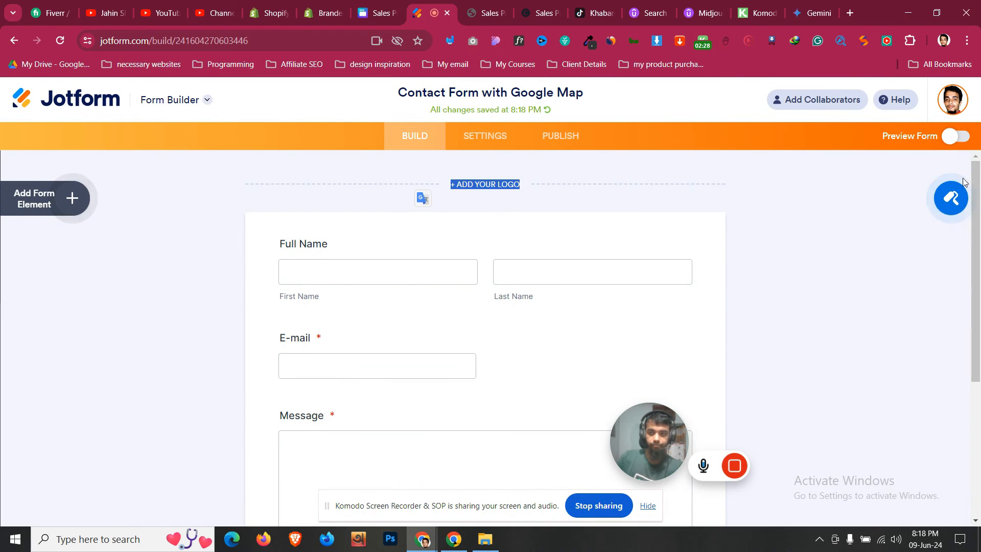
pyautogui.click(950, 198)
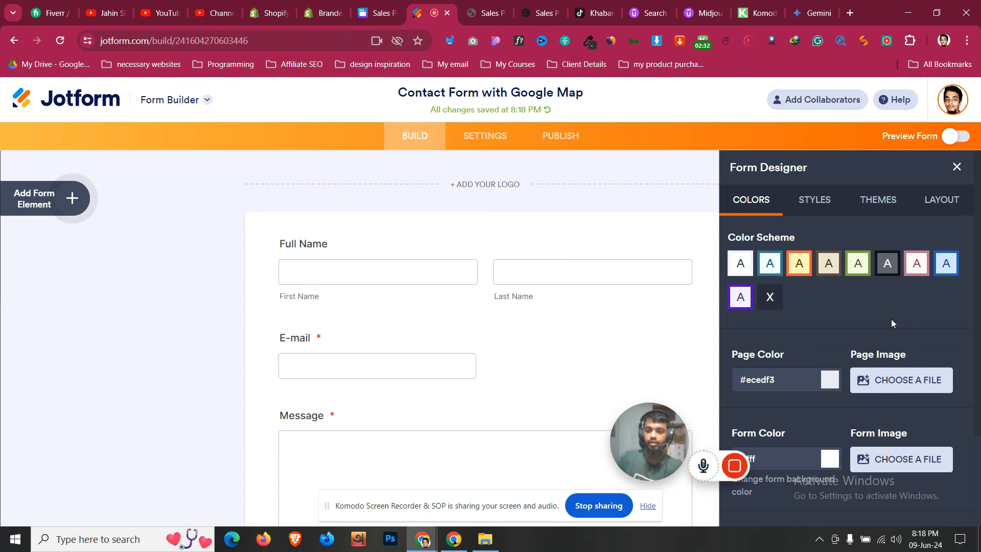
pyautogui.scroll(-2, 890, 319)
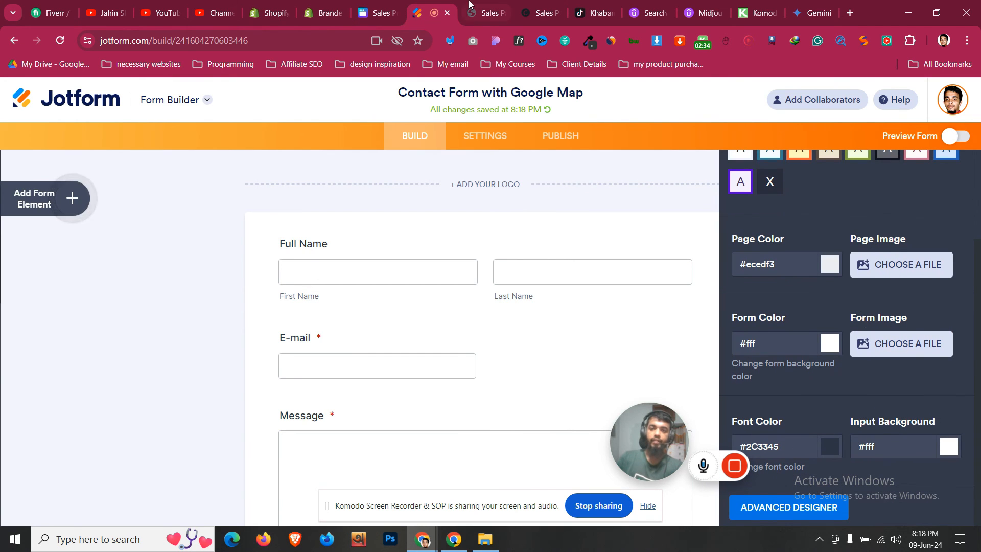
# - In the Canva design, enlarge the embedded form, place it below the CONTACT US heading and shift the heading slightly up
pyautogui.click(399, 4)
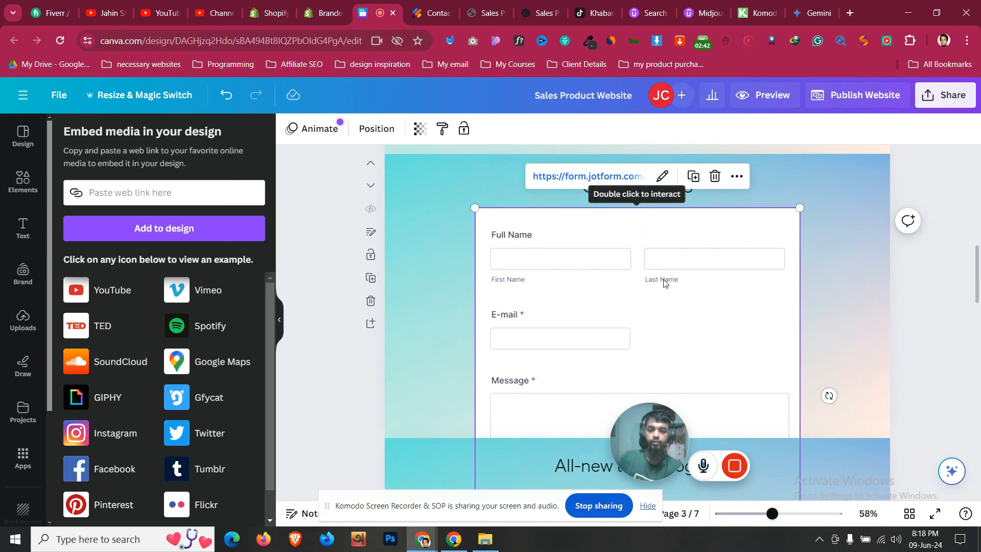
pyautogui.moveTo(799, 208); pyautogui.dragTo(820, 196)
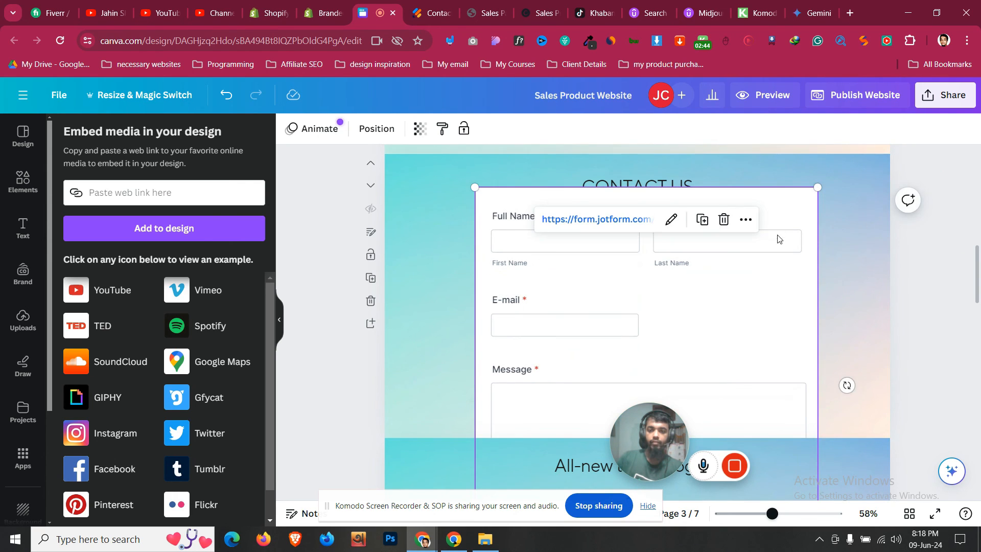
pyautogui.moveTo(784, 226)
pyautogui.mouseDown()
pyautogui.moveTo(774, 255)
pyautogui.moveTo(784, 240)
pyautogui.mouseUp()
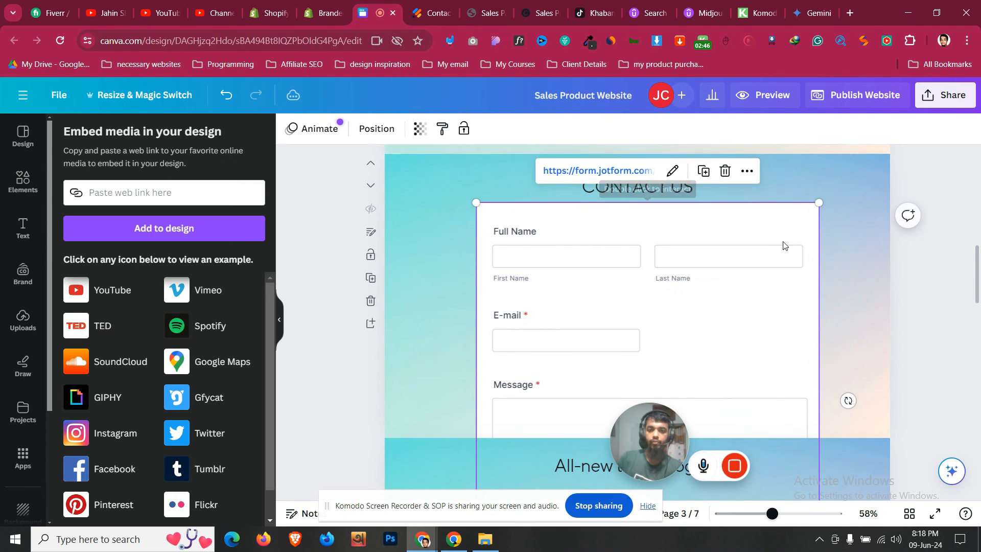
pyautogui.click(925, 157)
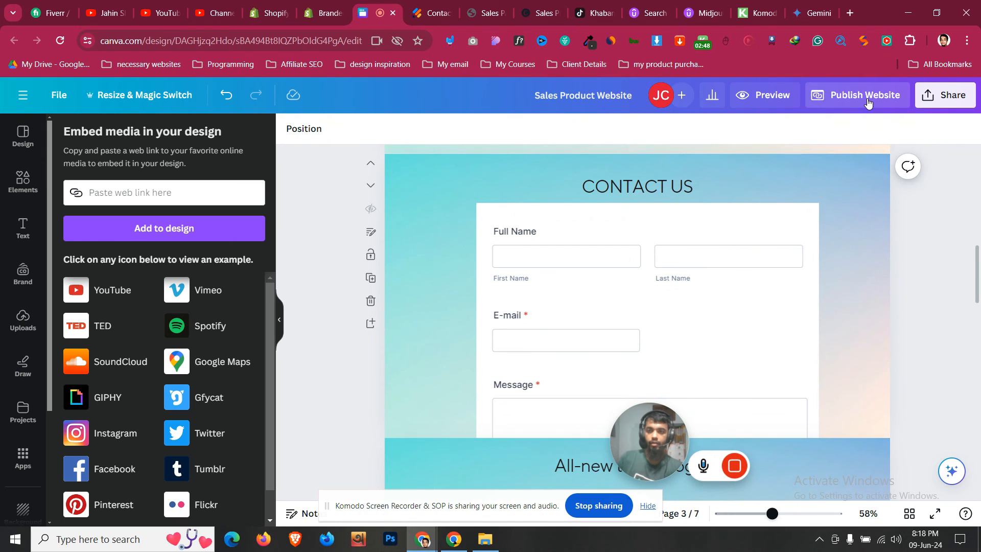
pyautogui.moveTo(666, 180); pyautogui.dragTo(666, 176)
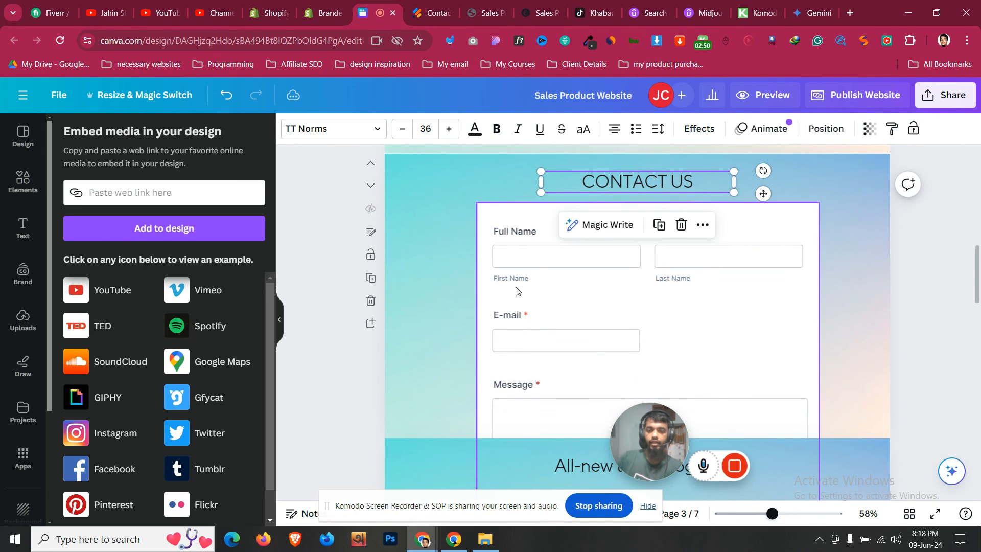
pyautogui.click(329, 251)
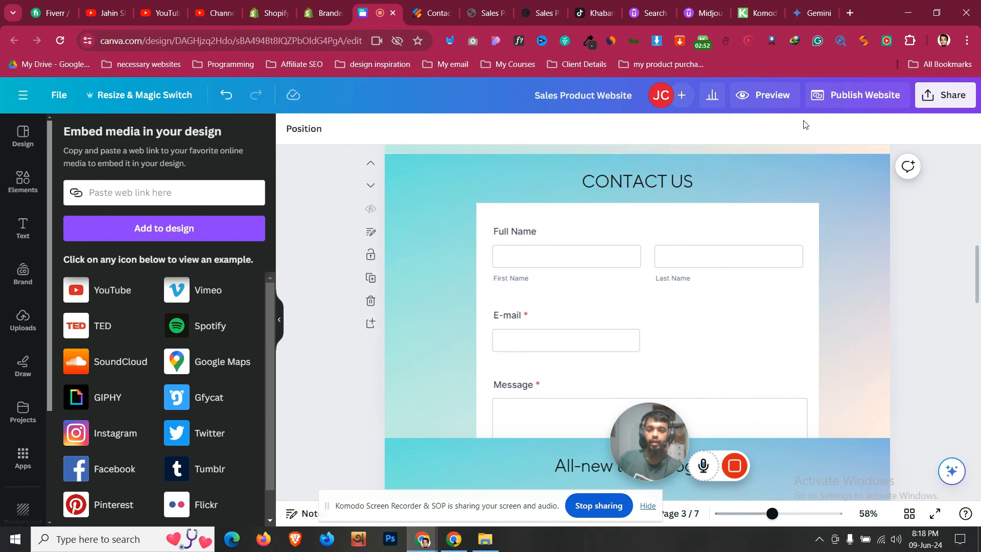
# - Republish the sales product website and open the live page
pyautogui.click(859, 105)
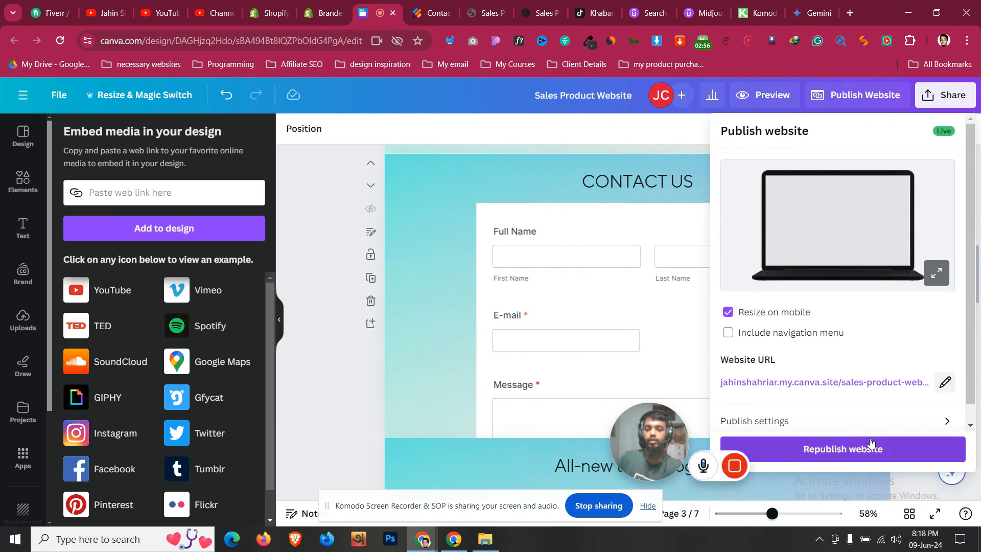
pyautogui.click(866, 457)
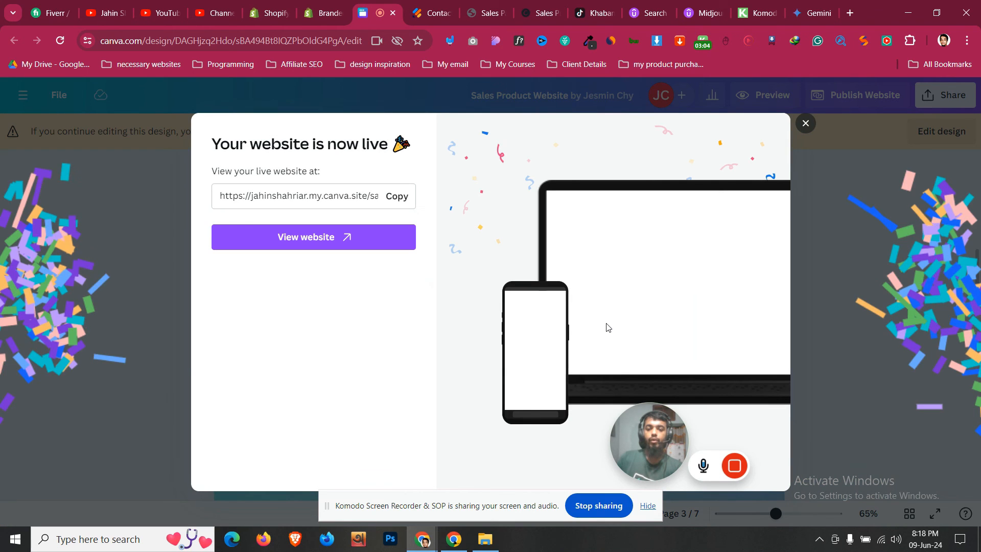
pyautogui.click(346, 240)
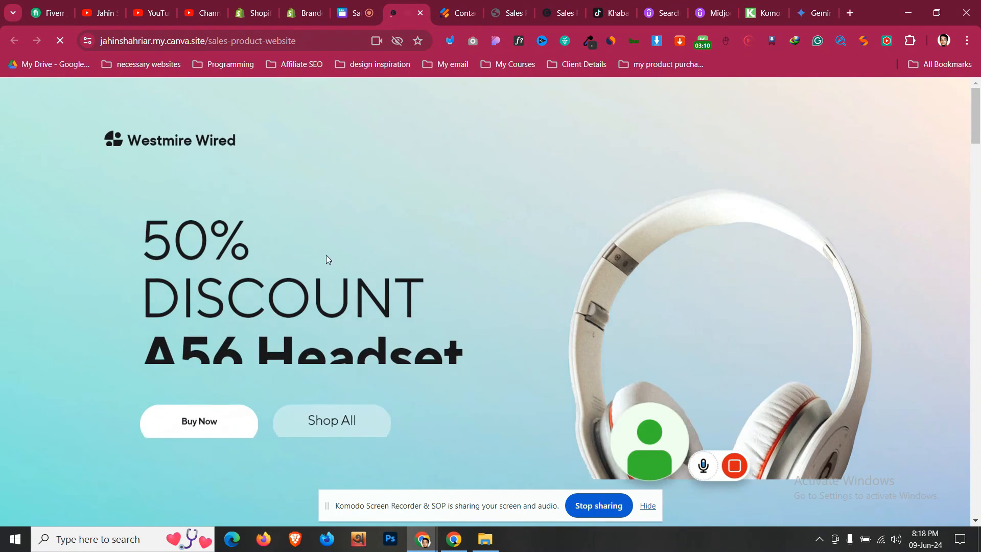
# - Check the embedded contact form on the live page by moving through its name, e-mail and message fields
pyautogui.scroll(-6, 342, 288)
pyautogui.scroll(-10, 342, 289)
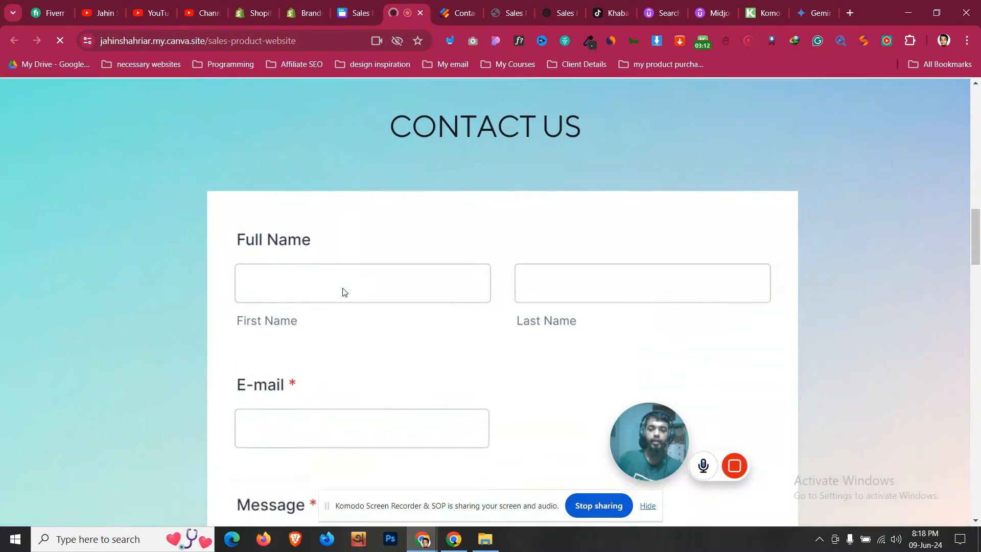
pyautogui.scroll(6, 343, 289)
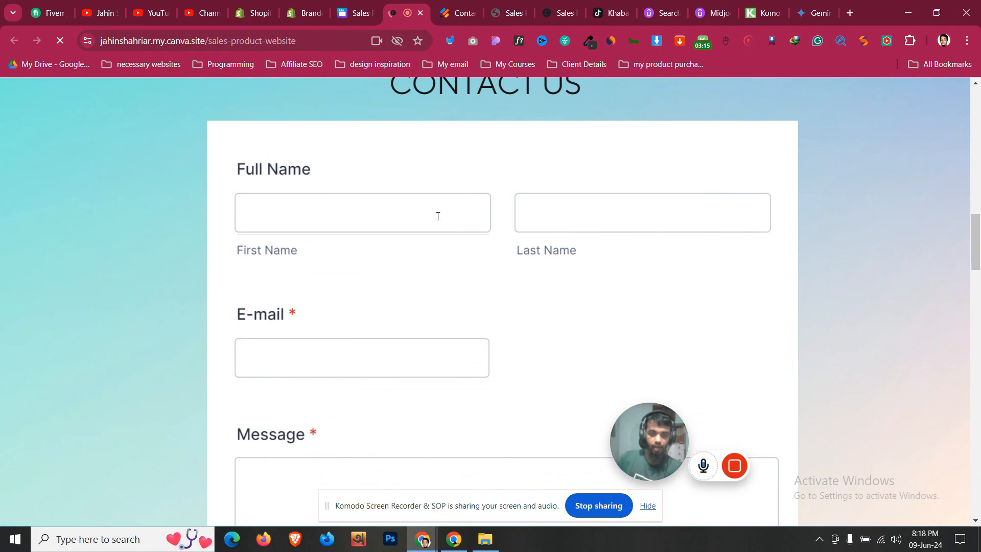
pyautogui.click(438, 215)
pyautogui.press('Tab')
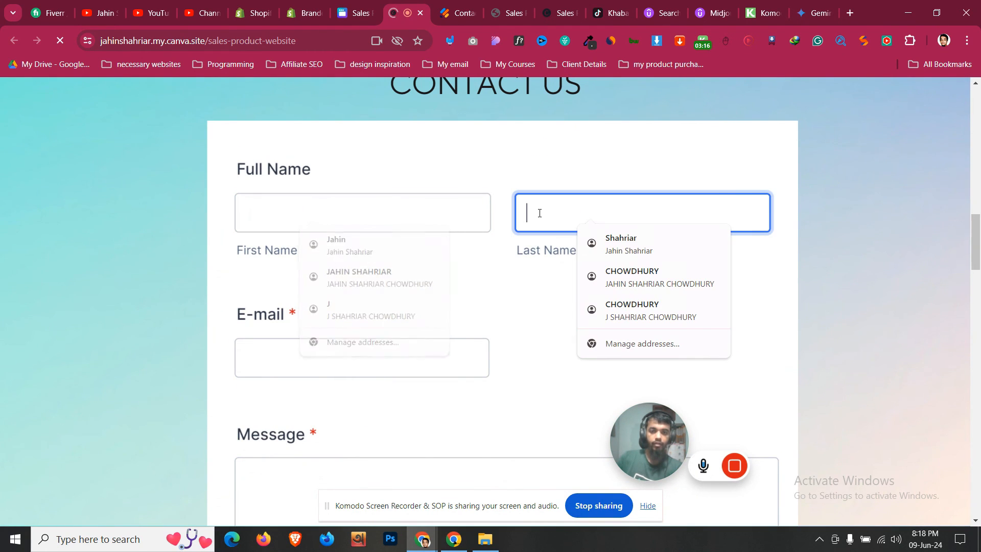
pyautogui.press('Tab')
pyautogui.press('Tab')
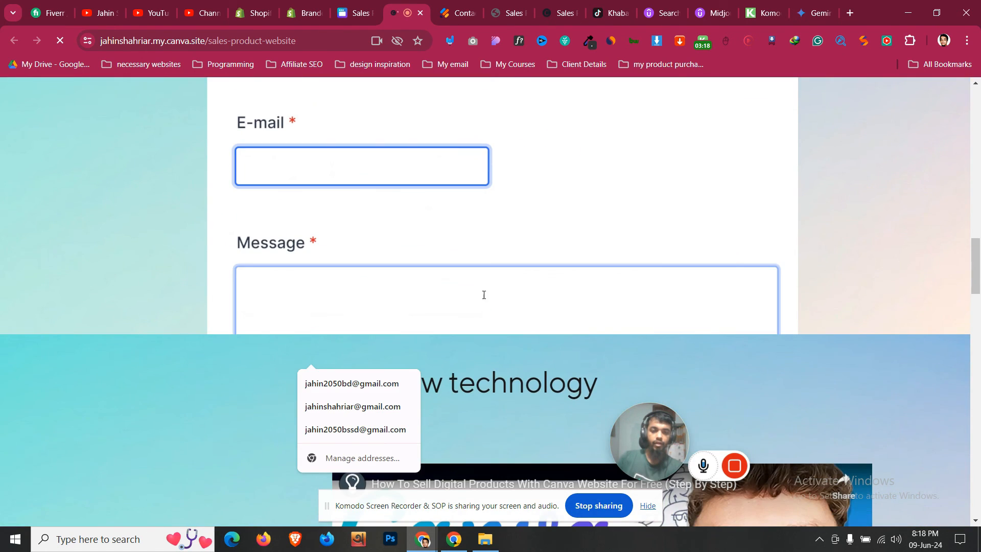
# - Return to the Canva design, dismiss the publish confirmation, check the CONTACT US section and reopen the design for editing
pyautogui.click(352, 12)
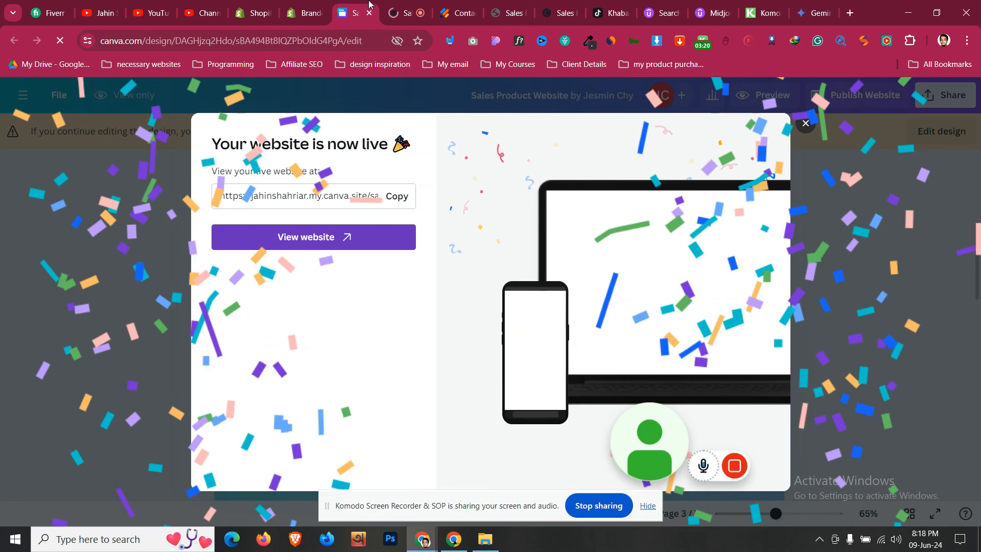
pyautogui.click(805, 123)
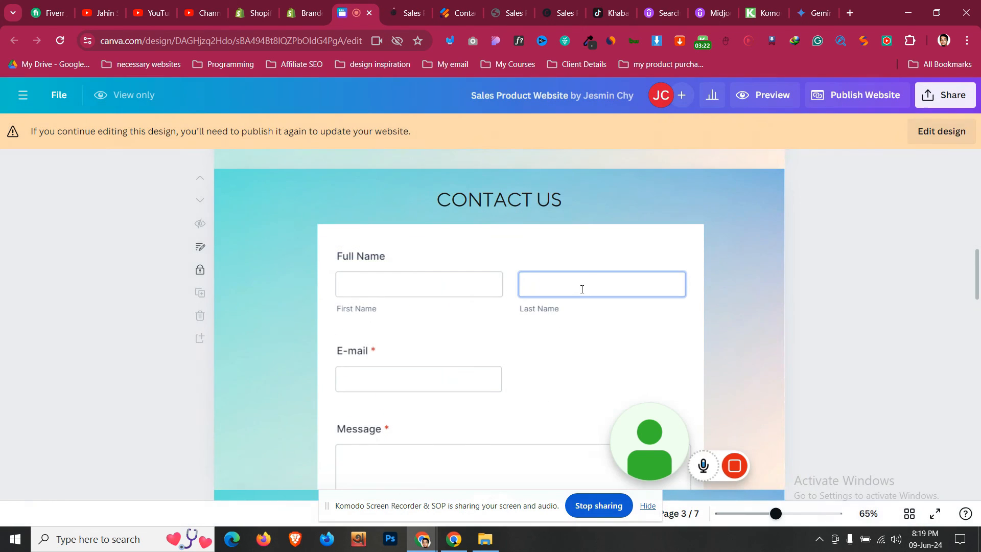
pyautogui.scroll(1, 581, 291)
pyautogui.scroll(-3, 580, 290)
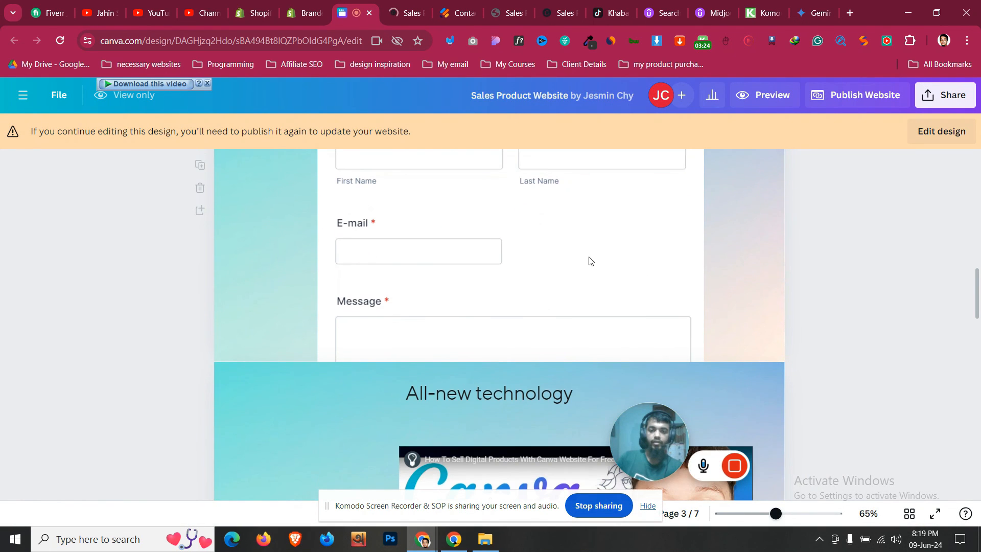
pyautogui.scroll(1, 588, 261)
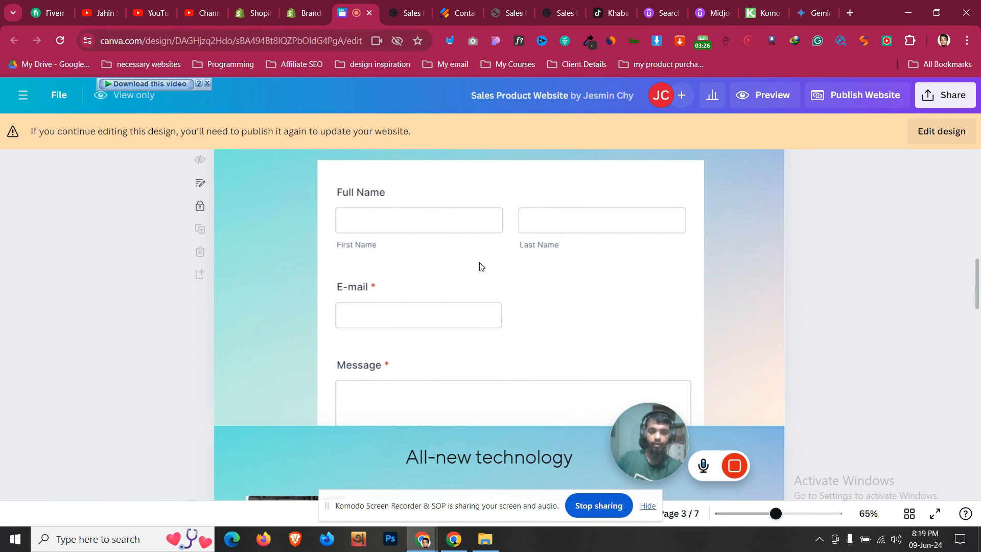
pyautogui.scroll(2, 479, 266)
pyautogui.click(962, 130)
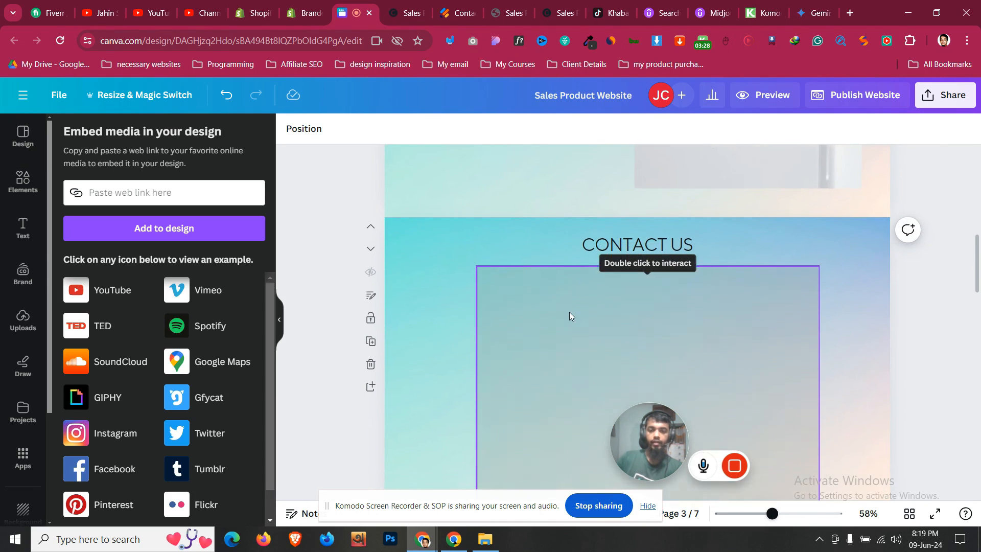
# - Shrink the embedded Jotform so it fits within the CONTACT US section and move it toward the section's right side
pyautogui.scroll(-2, 569, 311)
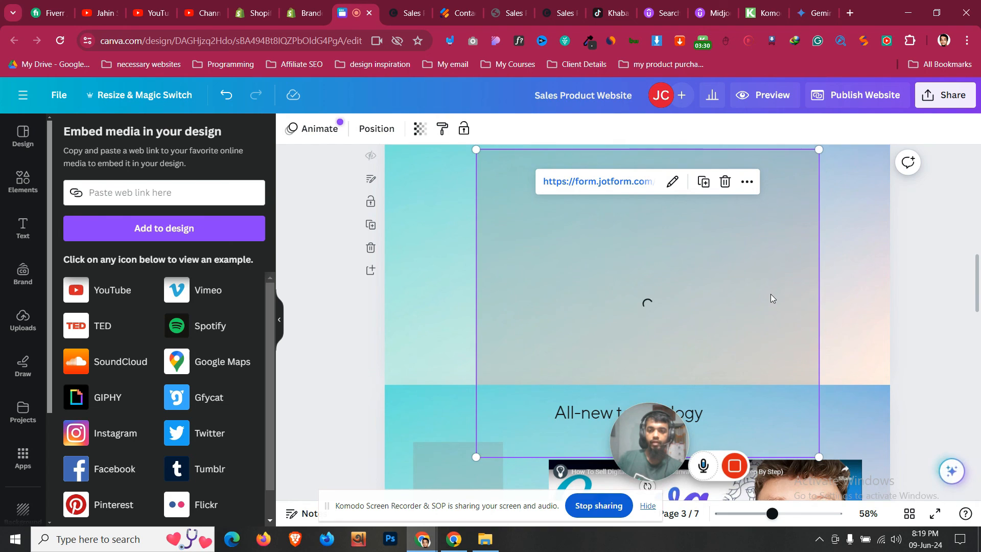
pyautogui.scroll(-1, 770, 293)
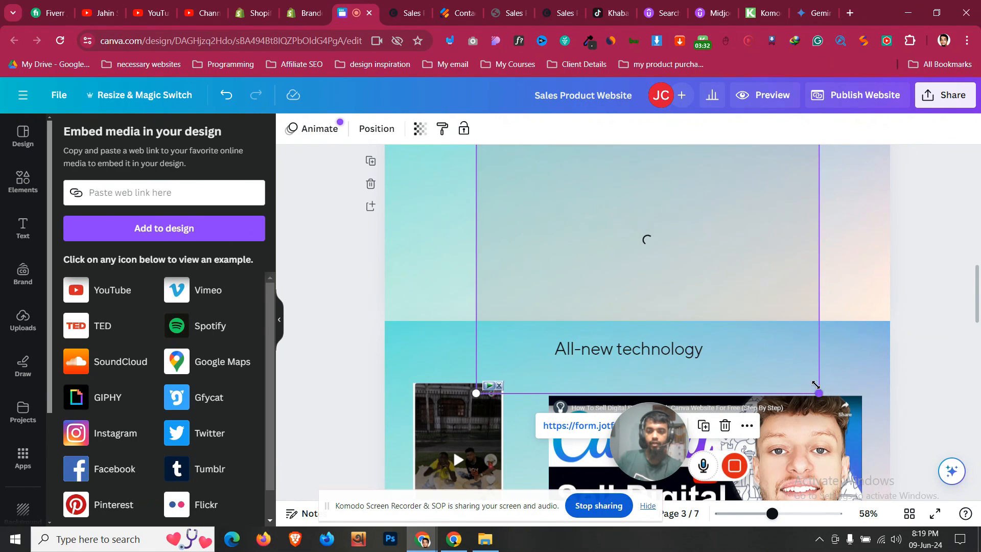
pyautogui.moveTo(818, 389); pyautogui.dragTo(753, 283)
pyautogui.moveTo(676, 250); pyautogui.dragTo(749, 183)
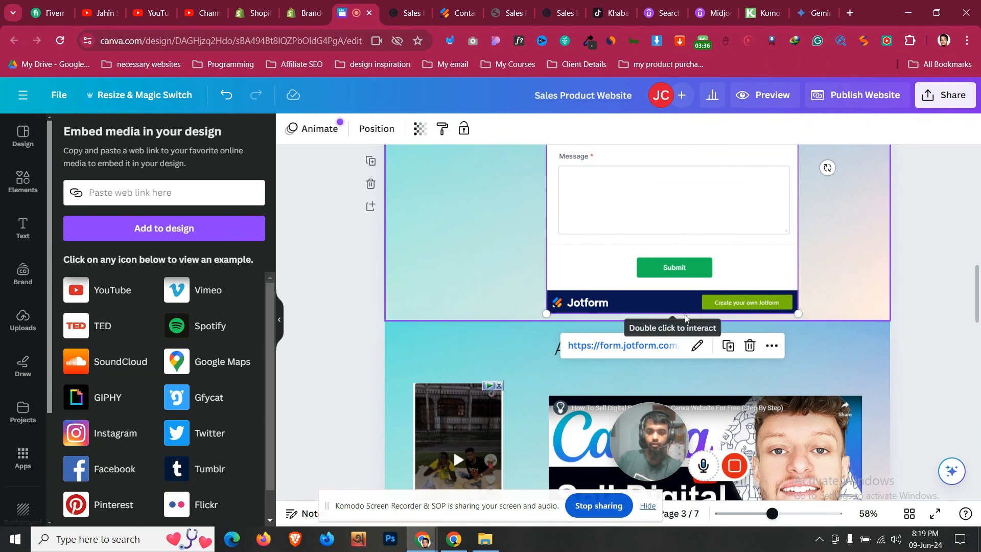
pyautogui.moveTo(798, 313)
pyautogui.mouseDown()
pyautogui.moveTo(757, 268)
pyautogui.moveTo(766, 326)
pyautogui.moveTo(811, 318)
pyautogui.mouseUp()
# - Move the CONTACT US heading to the left half of the section, beside the form at mid-height
pyautogui.scroll(3, 813, 301)
pyautogui.scroll(2, 815, 301)
pyautogui.scroll(-1, 717, 292)
pyautogui.moveTo(592, 258); pyautogui.dragTo(461, 367)
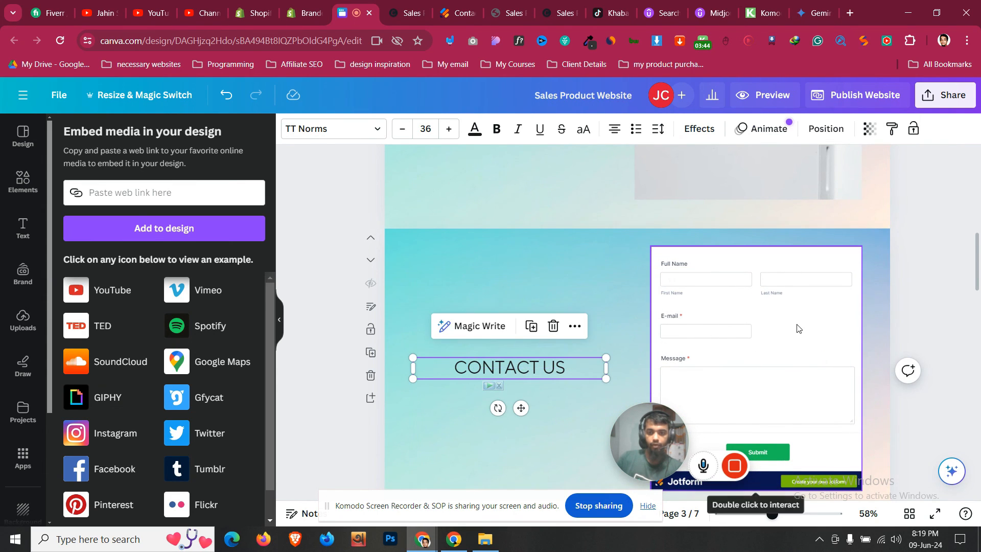
# - Fine-tune the positions of the embedded form and the CONTACT US heading so they sit side by side within the section
pyautogui.scroll(-3, 807, 327)
pyautogui.click(831, 289)
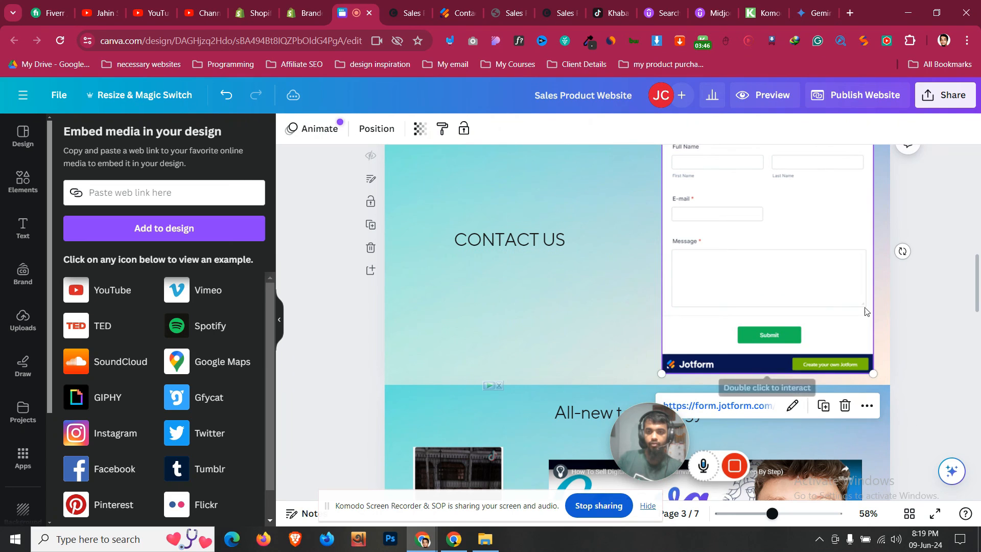
pyautogui.scroll(3, 810, 334)
pyautogui.moveTo(810, 334); pyautogui.dragTo(805, 335)
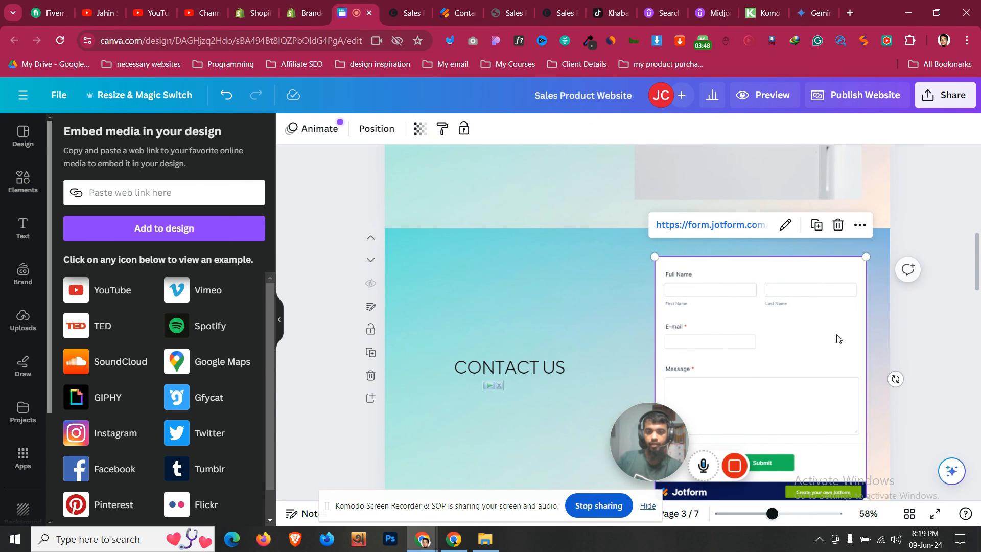
pyautogui.click(531, 372)
pyautogui.click(953, 308)
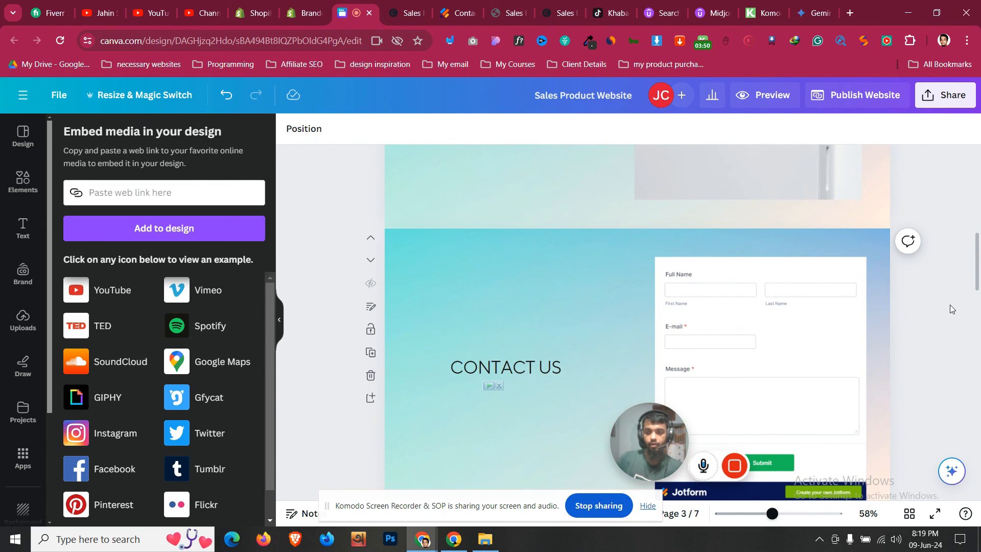
pyautogui.scroll(-2, 951, 308)
pyautogui.click(519, 308)
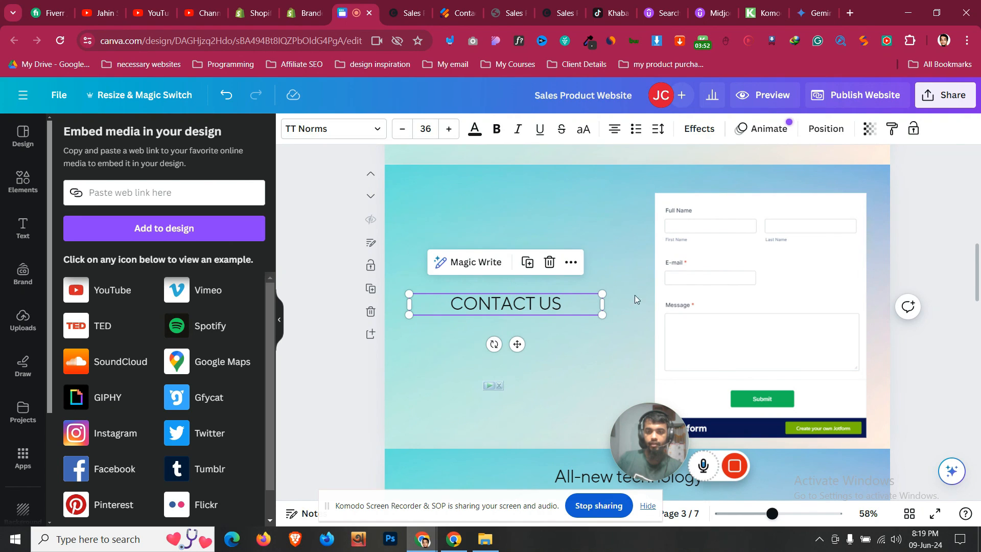
pyautogui.moveTo(684, 296); pyautogui.dragTo(703, 282)
# - Republish the website with the new contact layout and close the outdated live page tab
pyautogui.click(877, 100)
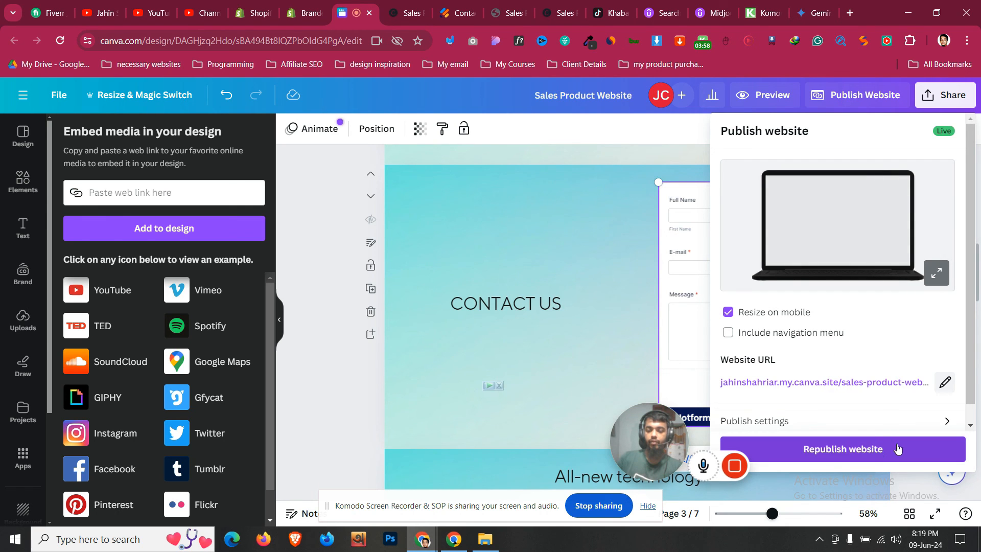
pyautogui.click(896, 447)
pyautogui.click(417, 7)
pyautogui.scroll(-3, 320, 308)
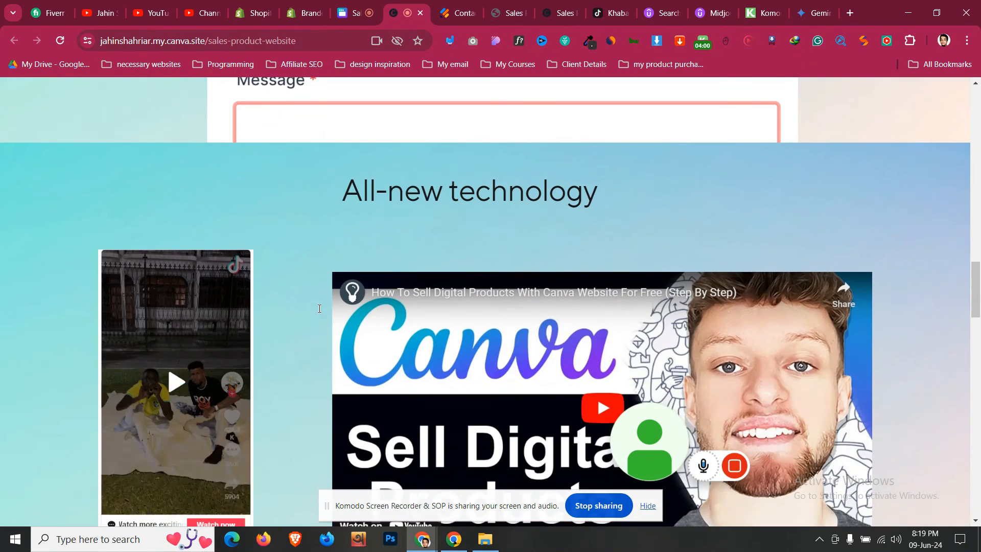
pyautogui.scroll(3, 319, 309)
pyautogui.scroll(10, 319, 308)
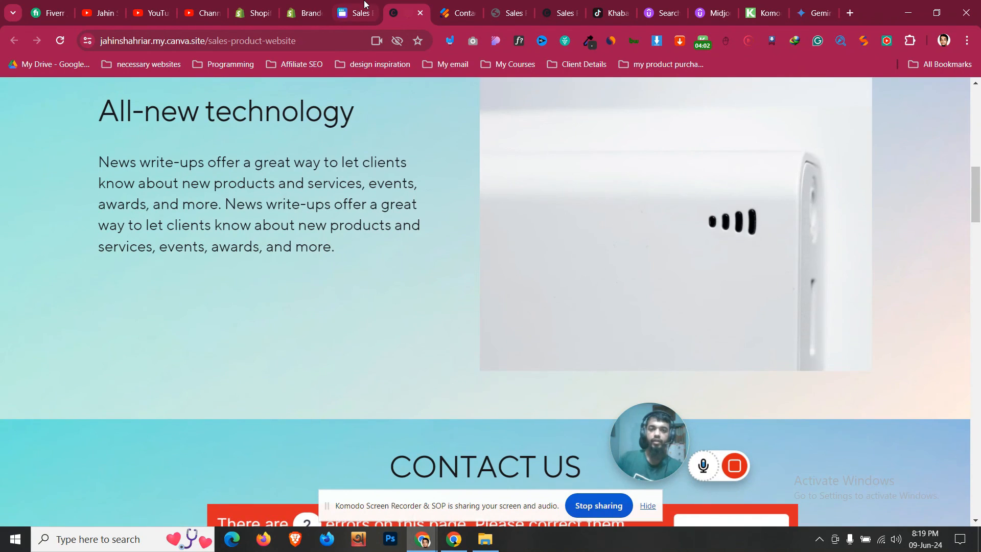
pyautogui.click(365, 5)
pyautogui.click(422, 16)
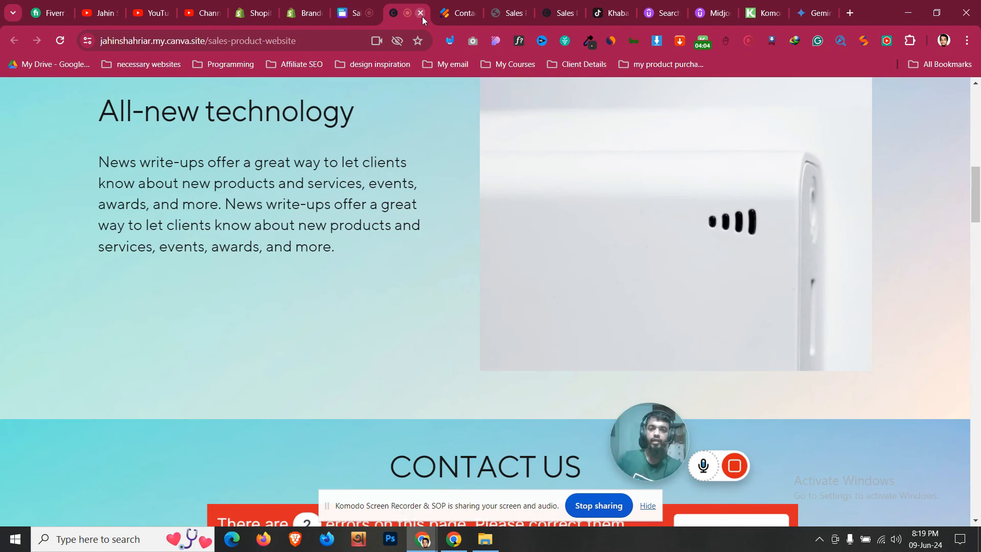
pyautogui.click(408, 12)
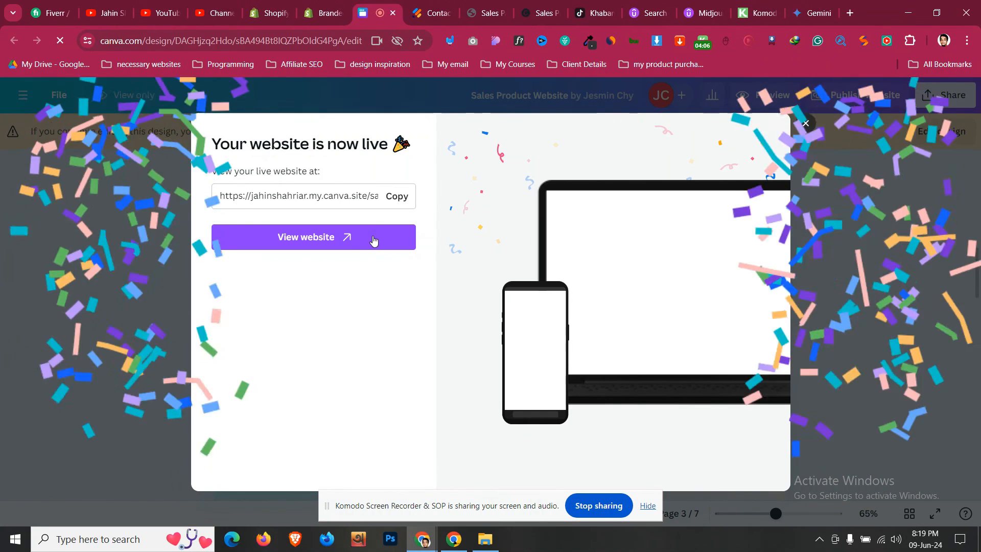
# - Open the republished live website and check how the contact form fits beside the CONTACT US heading
pyautogui.click(376, 239)
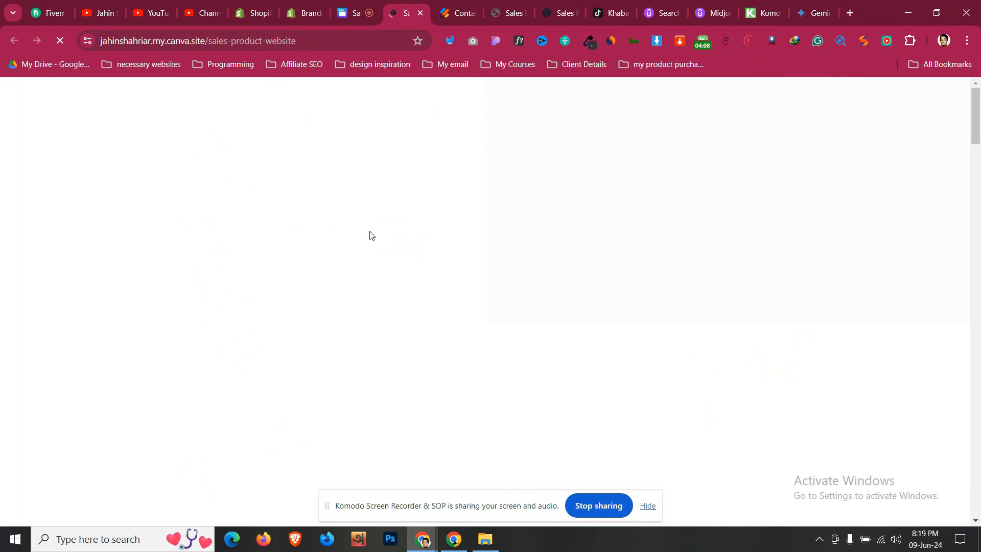
pyautogui.scroll(-15, 370, 232)
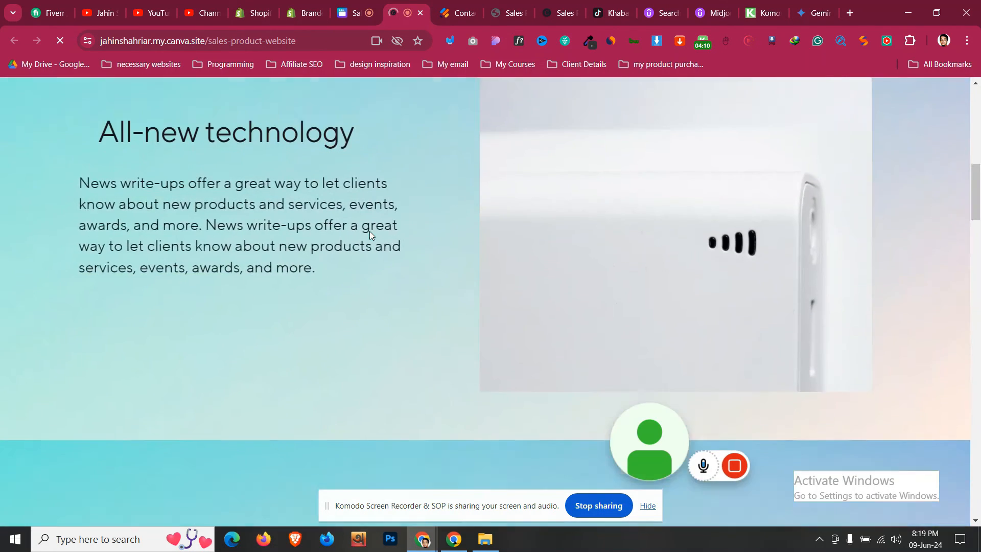
pyautogui.scroll(8, 371, 235)
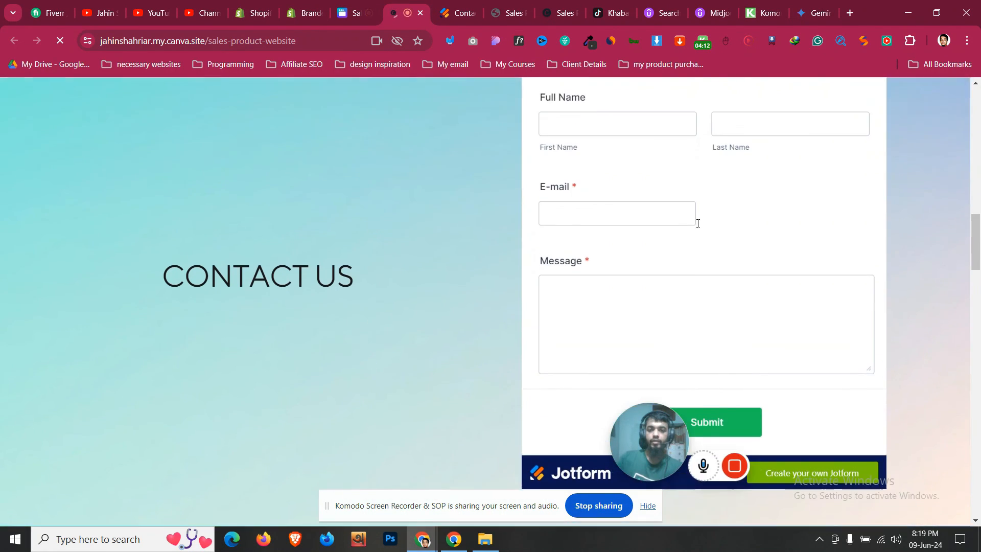
pyautogui.scroll(-3, 603, 256)
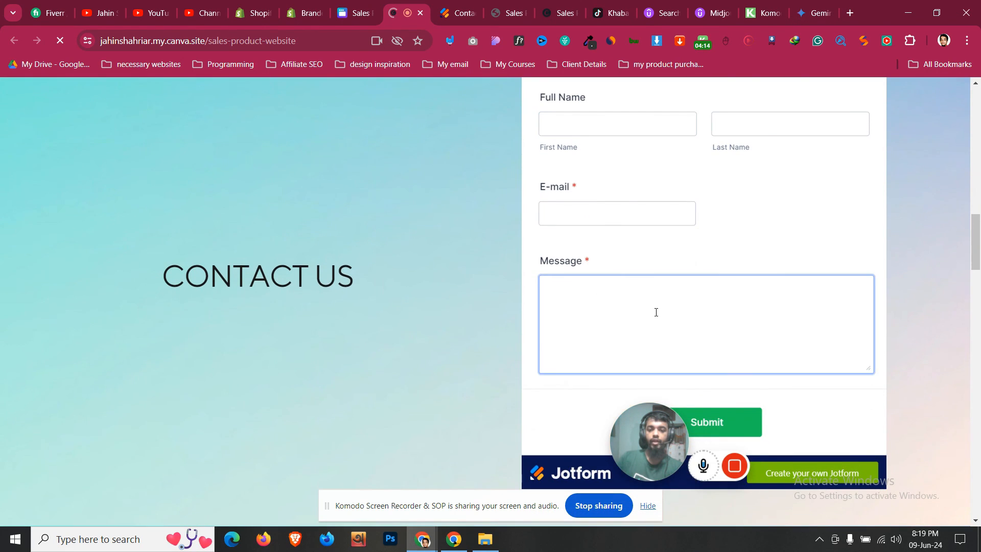
pyautogui.scroll(-1, 612, 311)
# - Switch to Canvify in the Shopify admin and update the Sales Page so its changes are re-imported from Canva
pyautogui.click(472, 6)
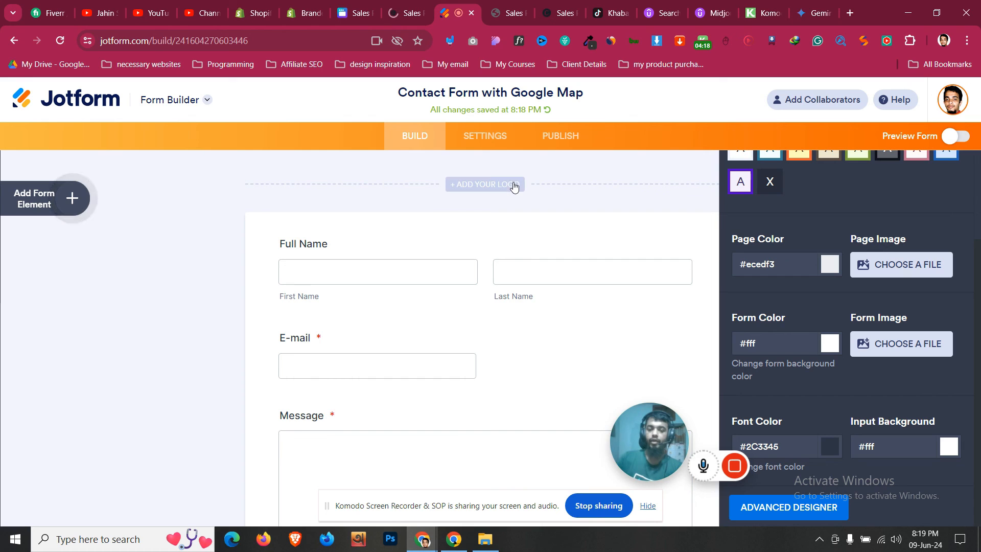
pyautogui.click(337, 5)
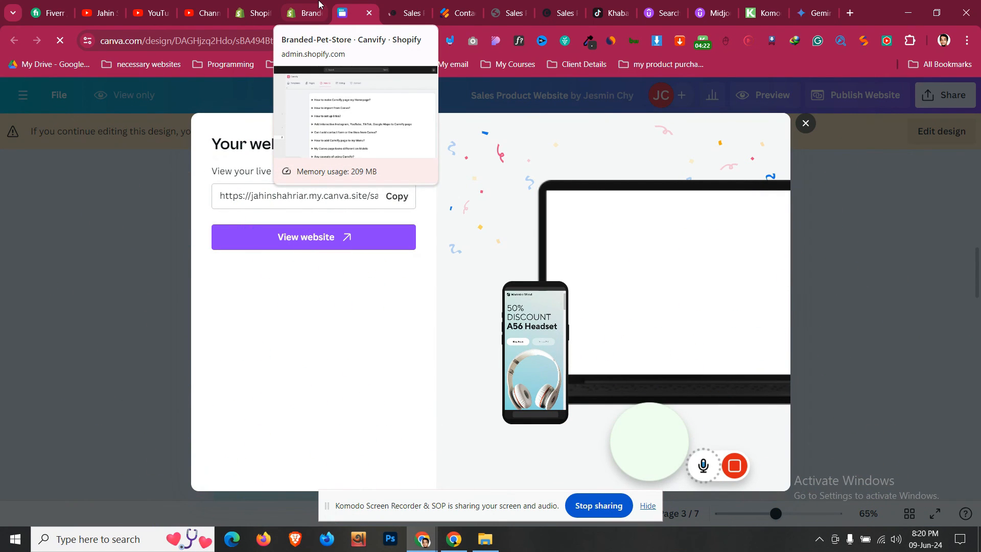
pyautogui.click(318, 4)
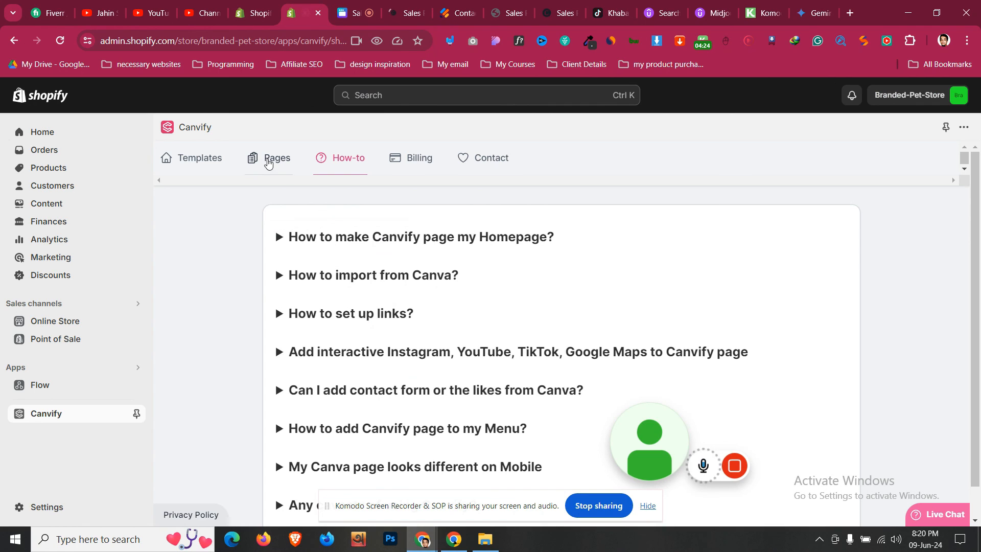
pyautogui.click(268, 161)
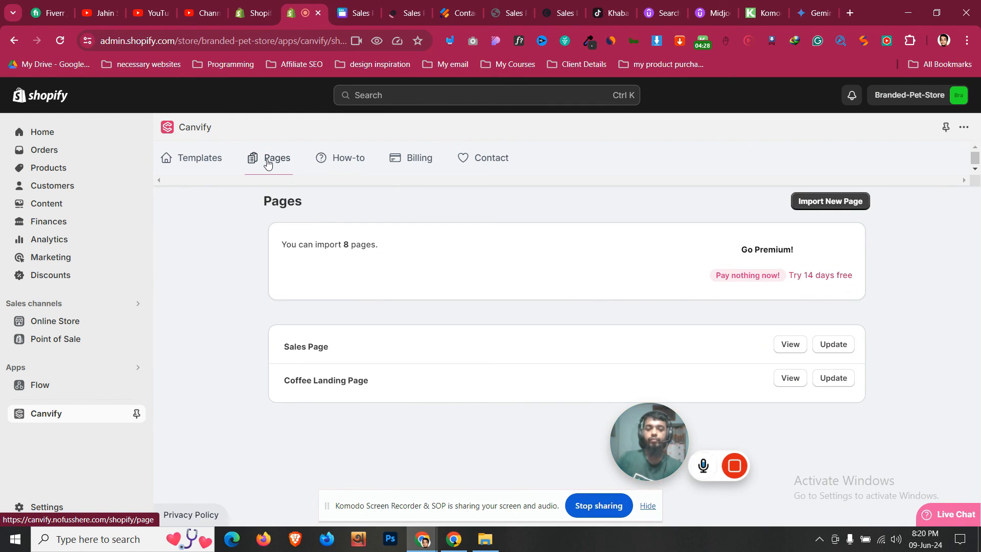
pyautogui.click(834, 345)
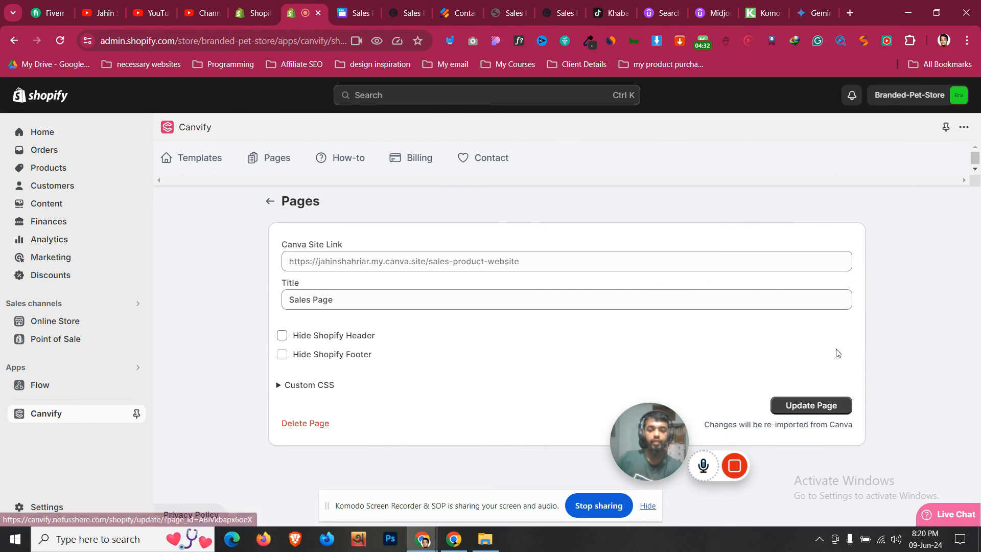
pyautogui.click(834, 404)
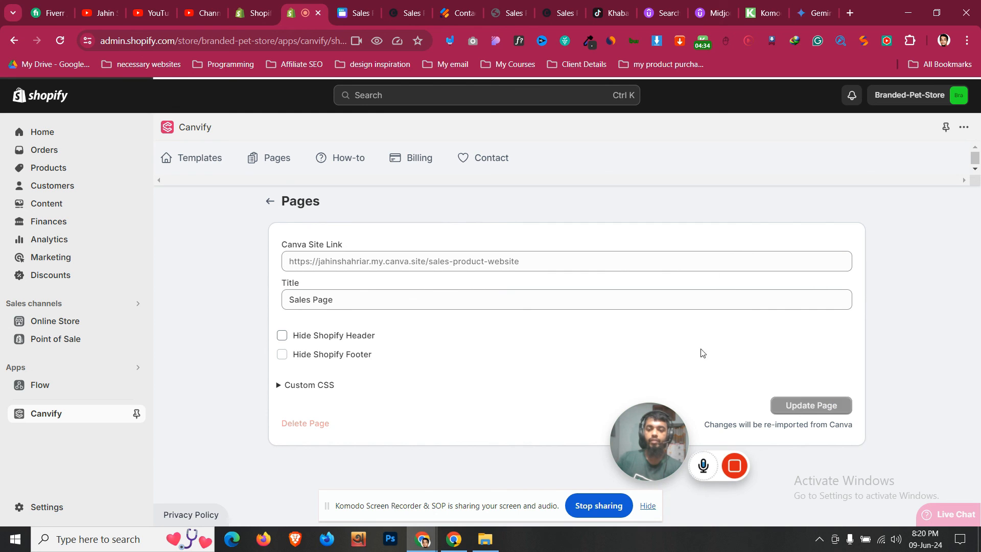
# - Place the storefront tab beside the Shopify admin tab and load the store's home page at branded-pet-store.myshopify.com
pyautogui.moveTo(510, 4); pyautogui.dragTo(372, 4)
pyautogui.scroll(18, 339, 201)
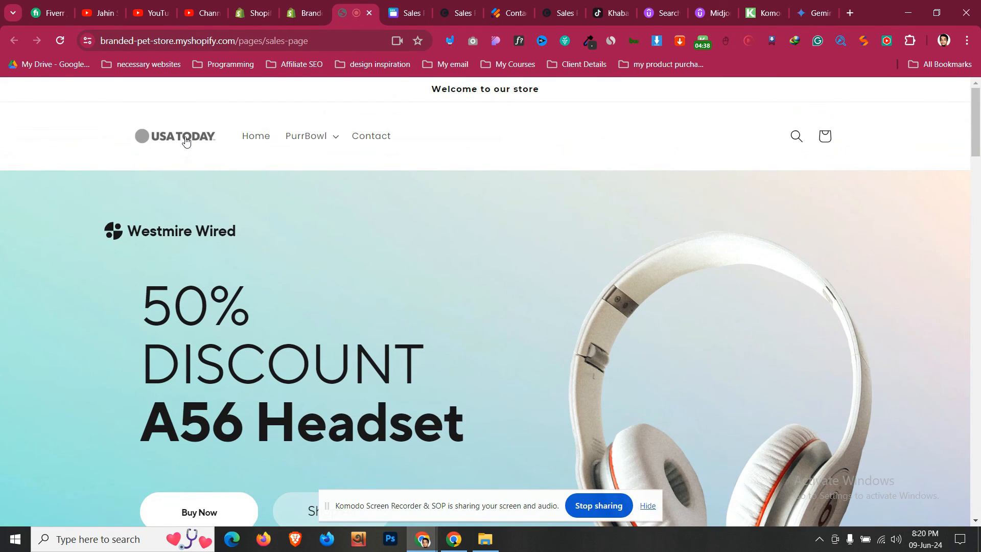
pyautogui.click(566, 270)
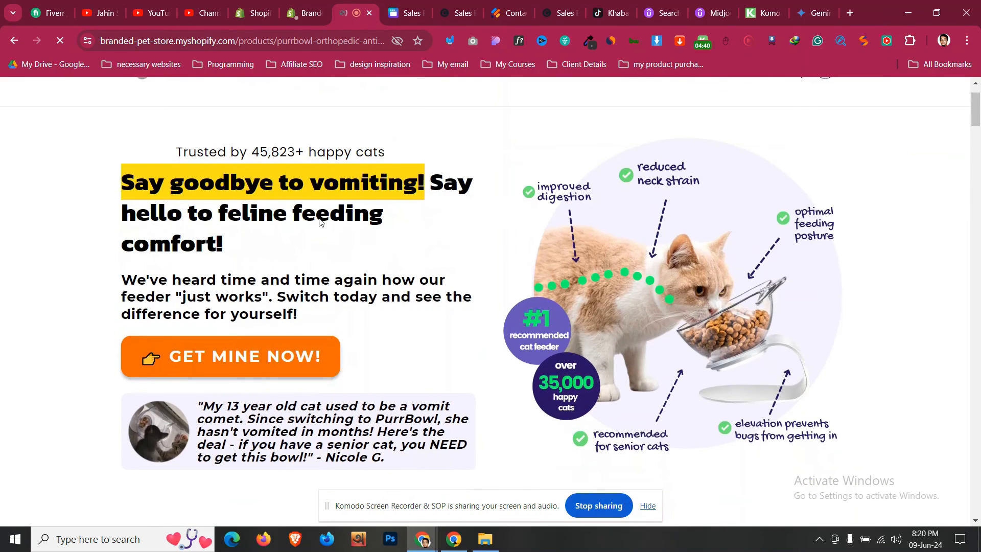
pyautogui.click(249, 46)
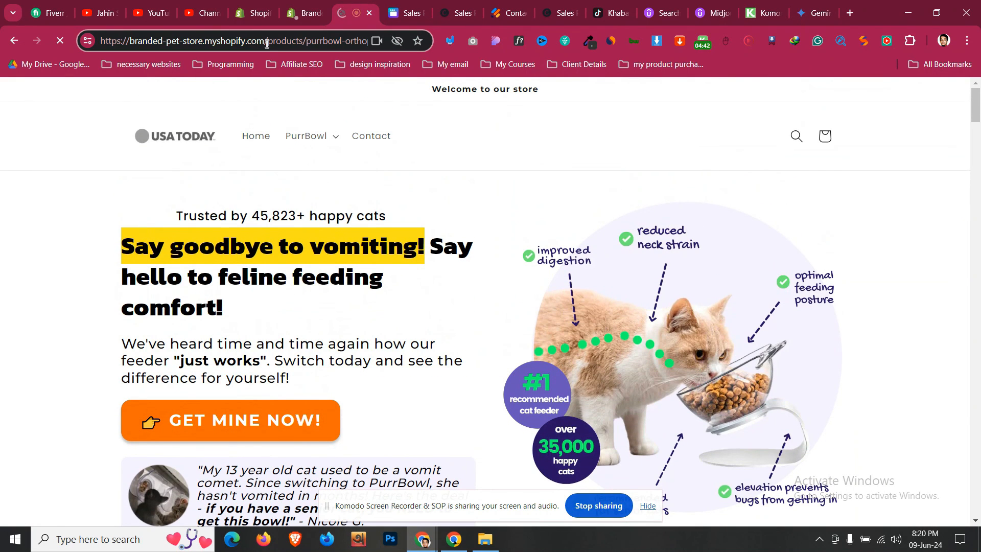
pyautogui.moveTo(267, 44); pyautogui.dragTo(567, 51)
pyautogui.press('BackSpace')
pyautogui.press('Return')
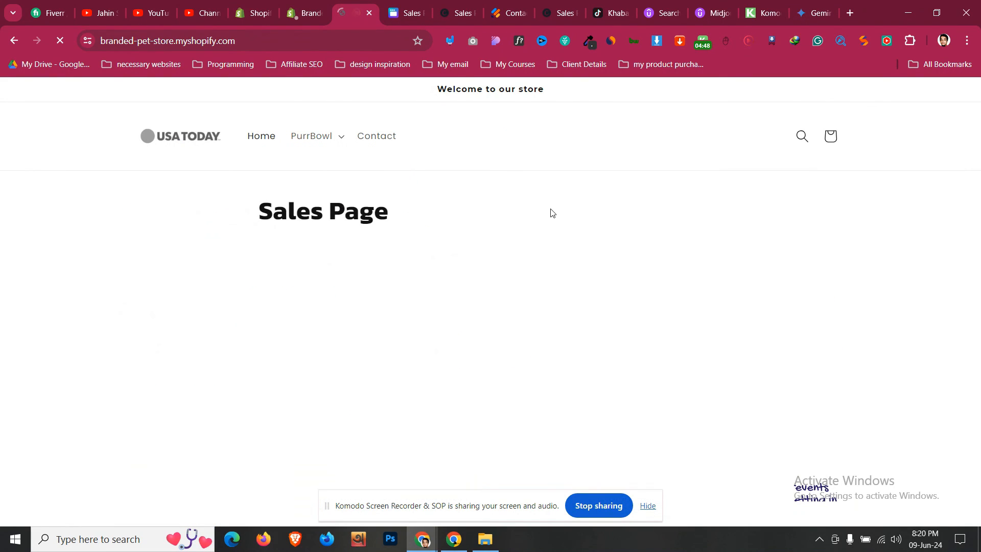
# - Examine the sales page on the store's home page, from the headset banner to the CONTACT US section with its embedded form
pyautogui.scroll(-10, 551, 214)
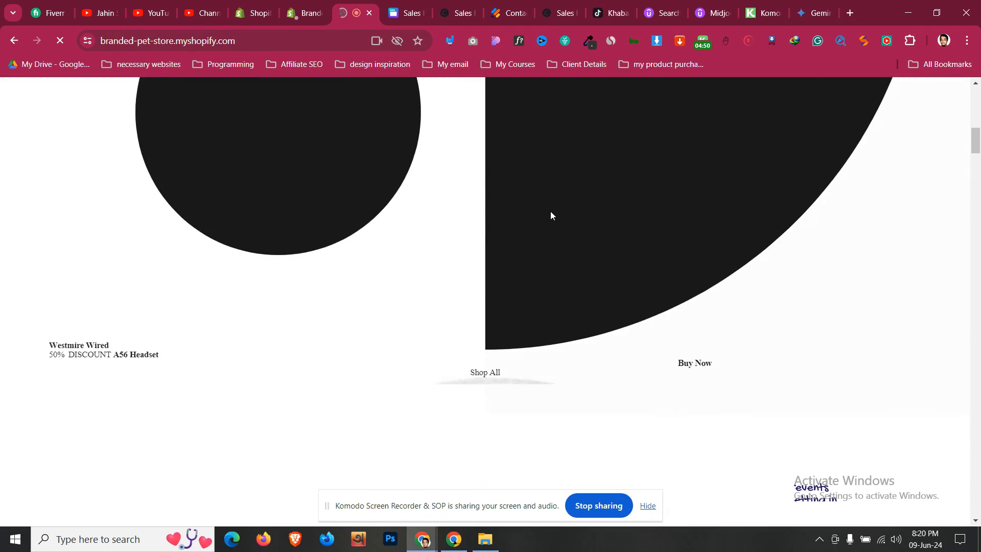
pyautogui.scroll(-3, 567, 255)
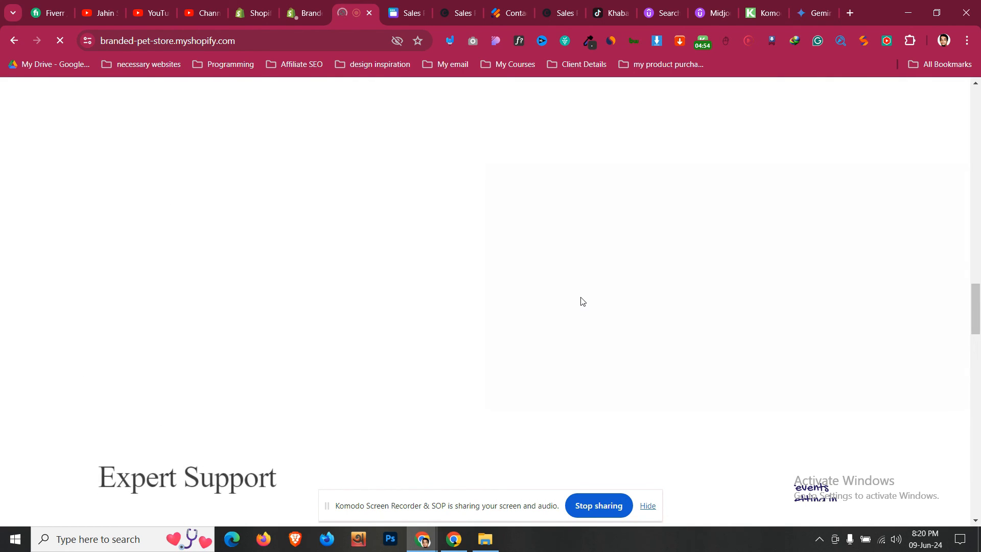
pyautogui.scroll(10, 581, 299)
pyautogui.scroll(-12, 583, 302)
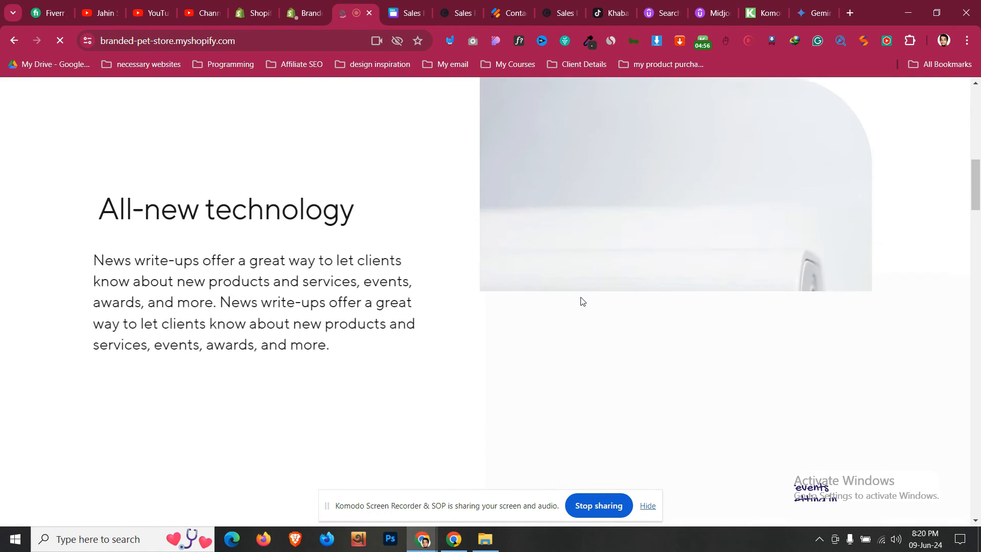
pyautogui.scroll(12, 434, 289)
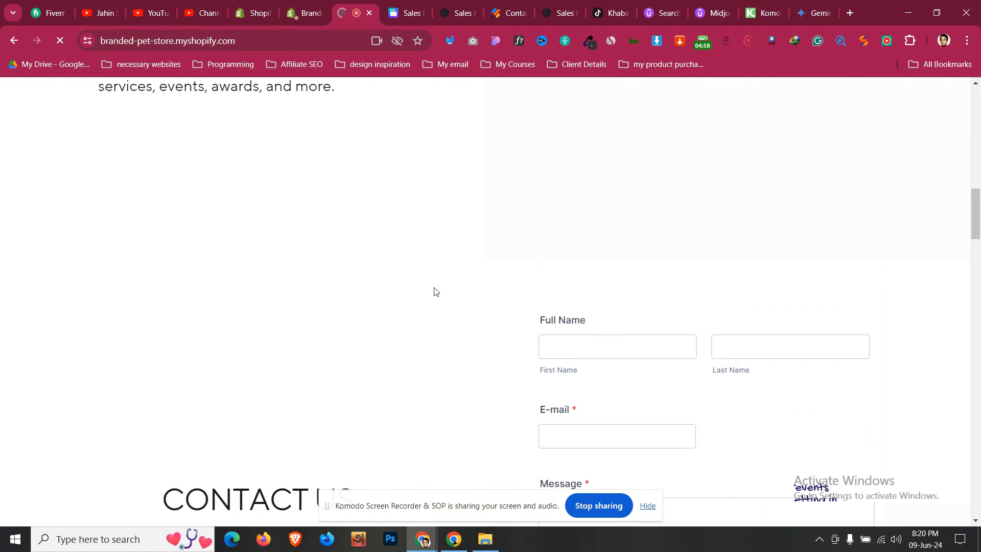
pyautogui.scroll(-6, 437, 291)
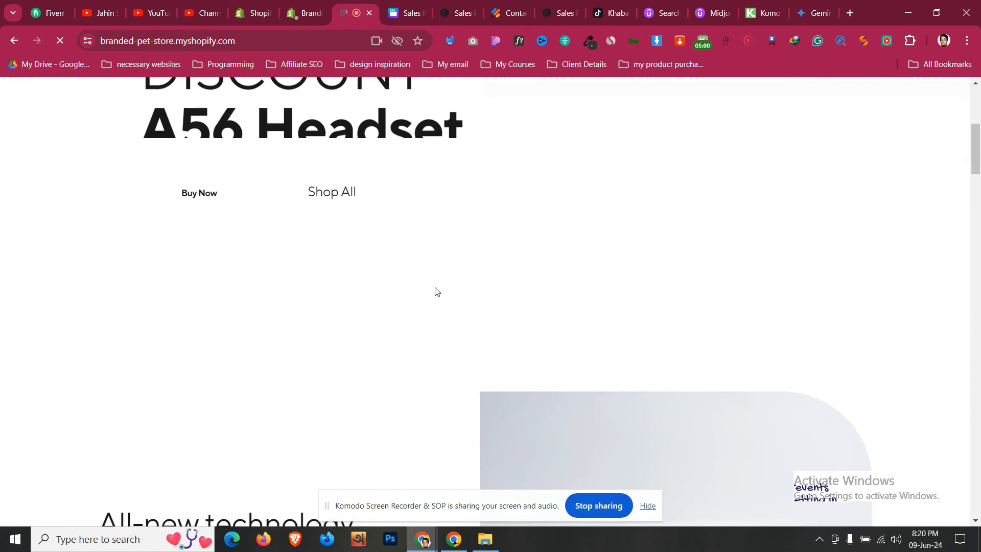
pyautogui.scroll(6, 437, 291)
pyautogui.scroll(-10, 438, 291)
pyautogui.scroll(-19, 439, 291)
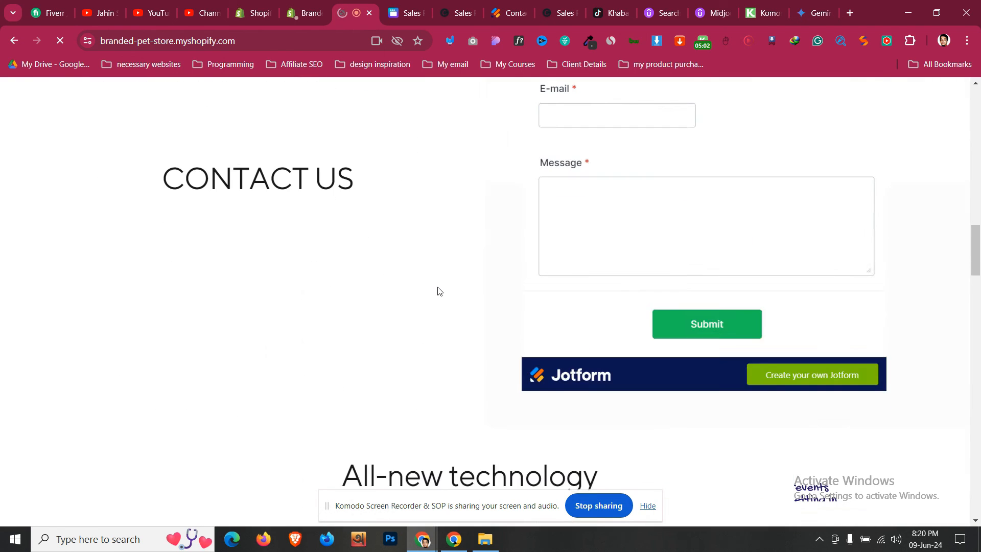
pyautogui.scroll(12, 439, 289)
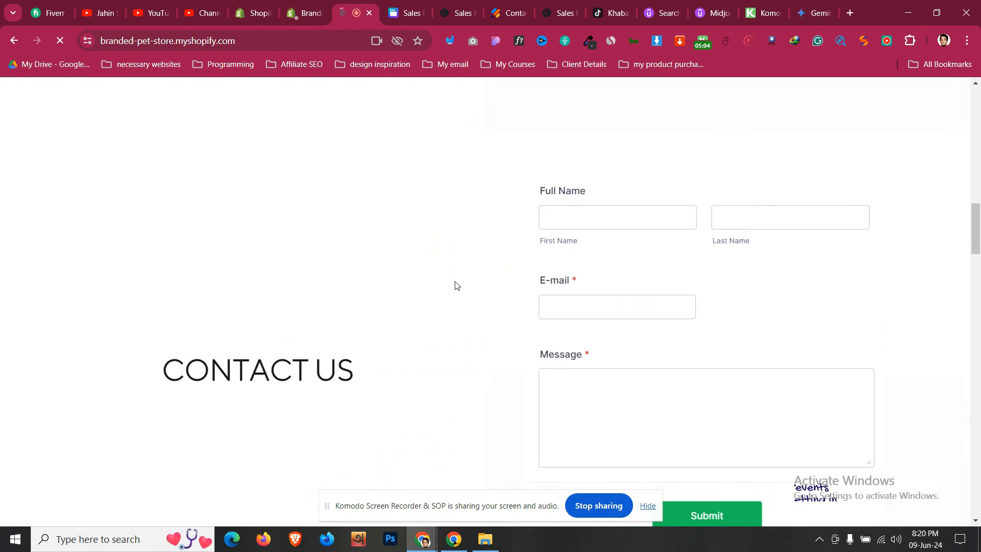
# - Test the embedded contact form by submitting it with the E-mail field empty
pyautogui.click(577, 299)
pyautogui.press('Return')
pyautogui.scroll(10, 434, 247)
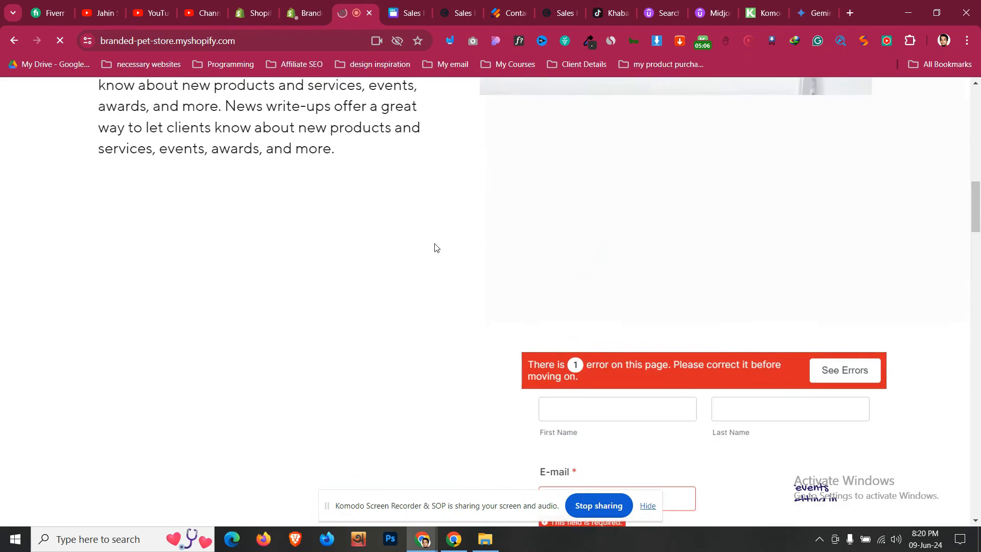